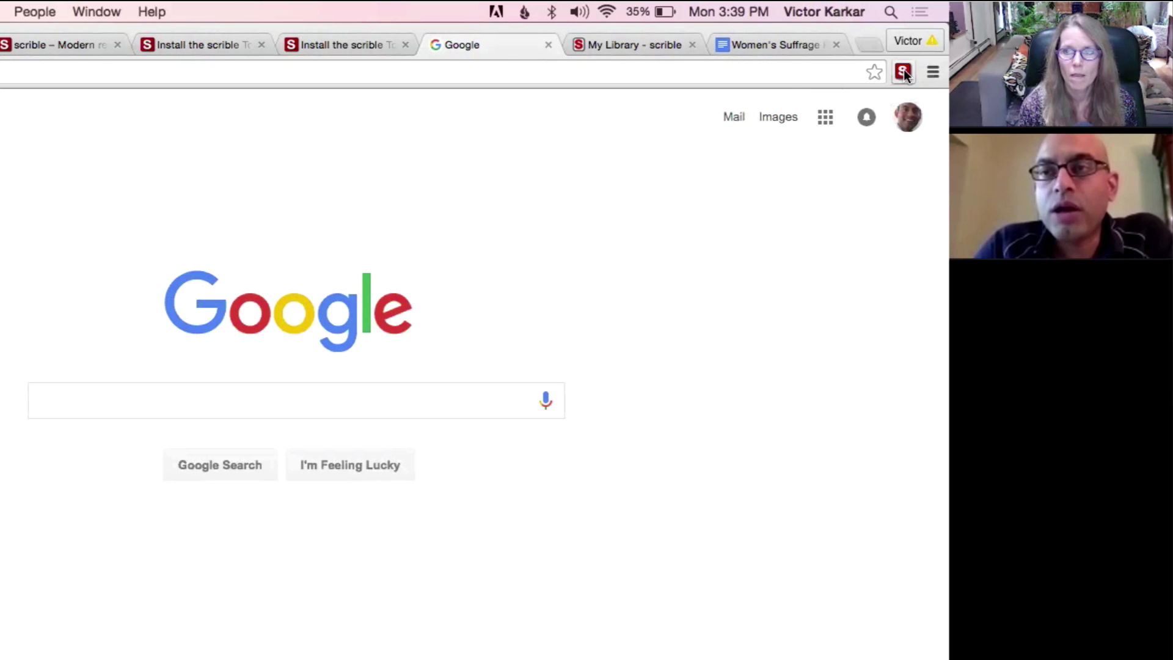
Launch the scrible toolbar on the Google page and search for "spacex".
click(904, 71)
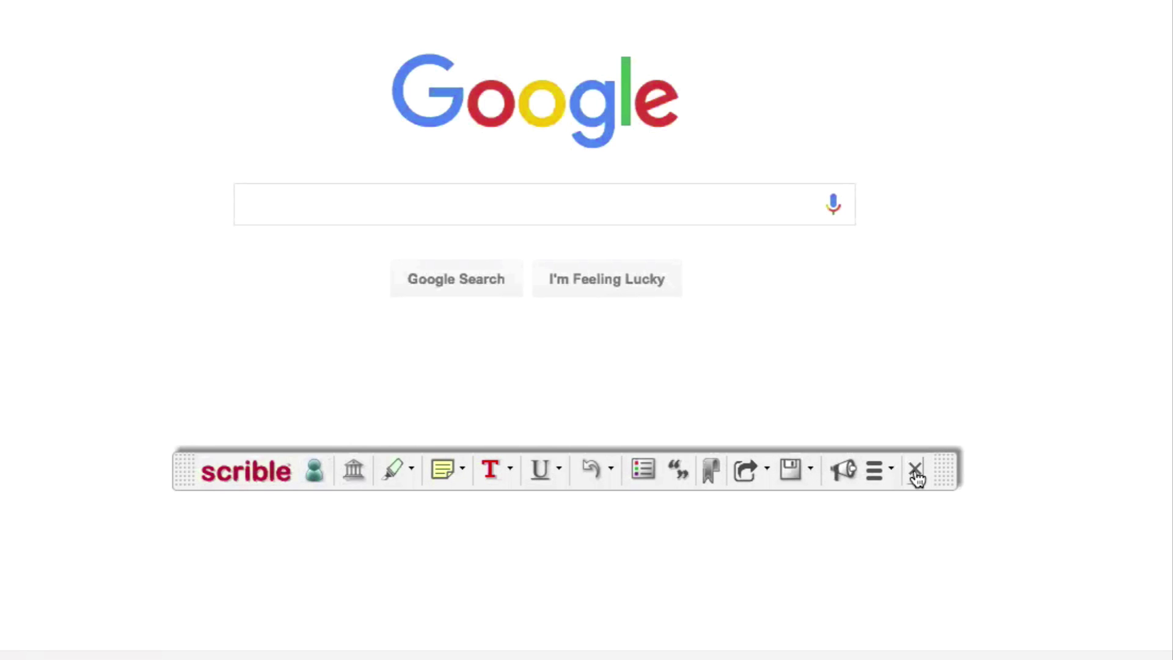
click(697, 202)
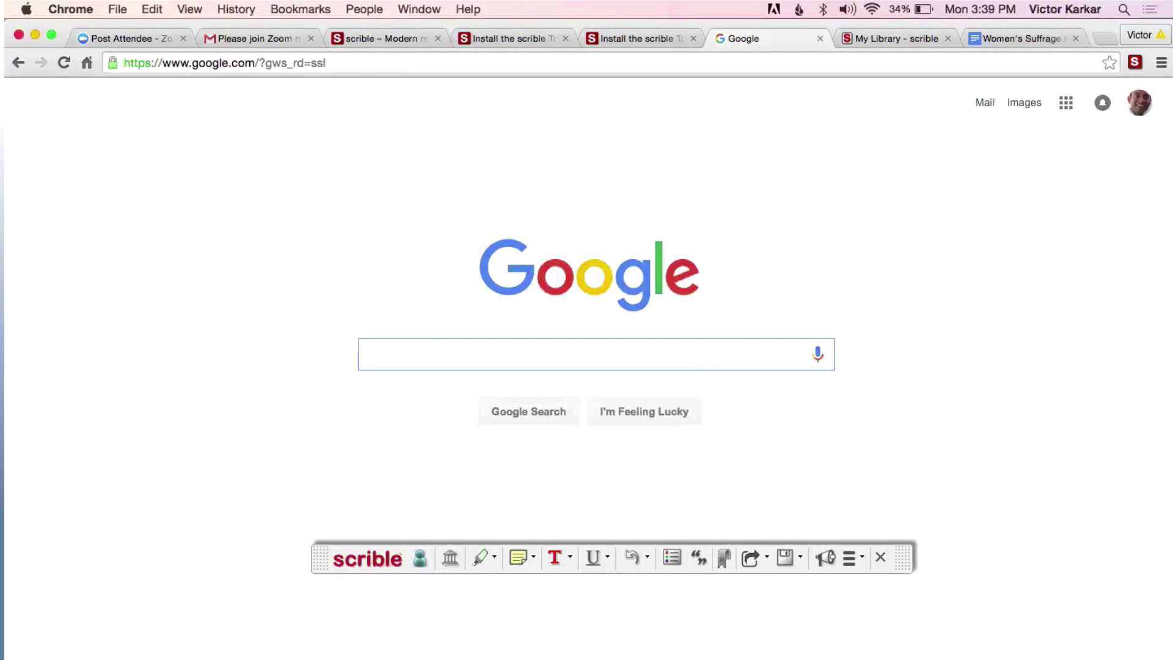
text(space)
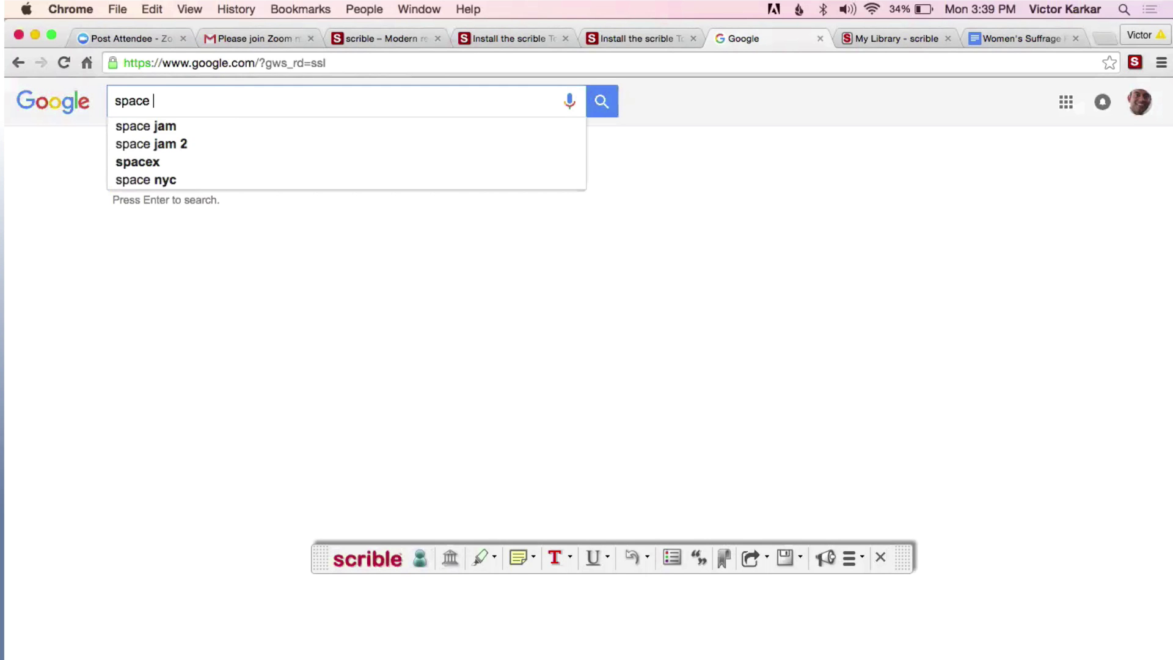
key(BackSpace)
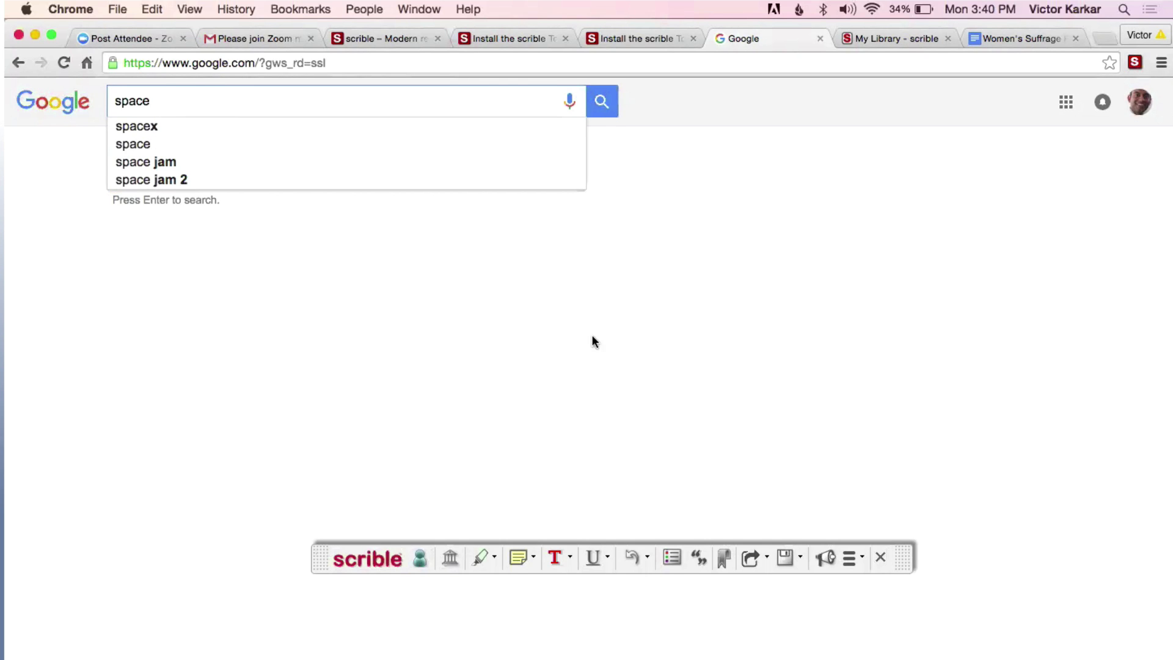
click(181, 126)
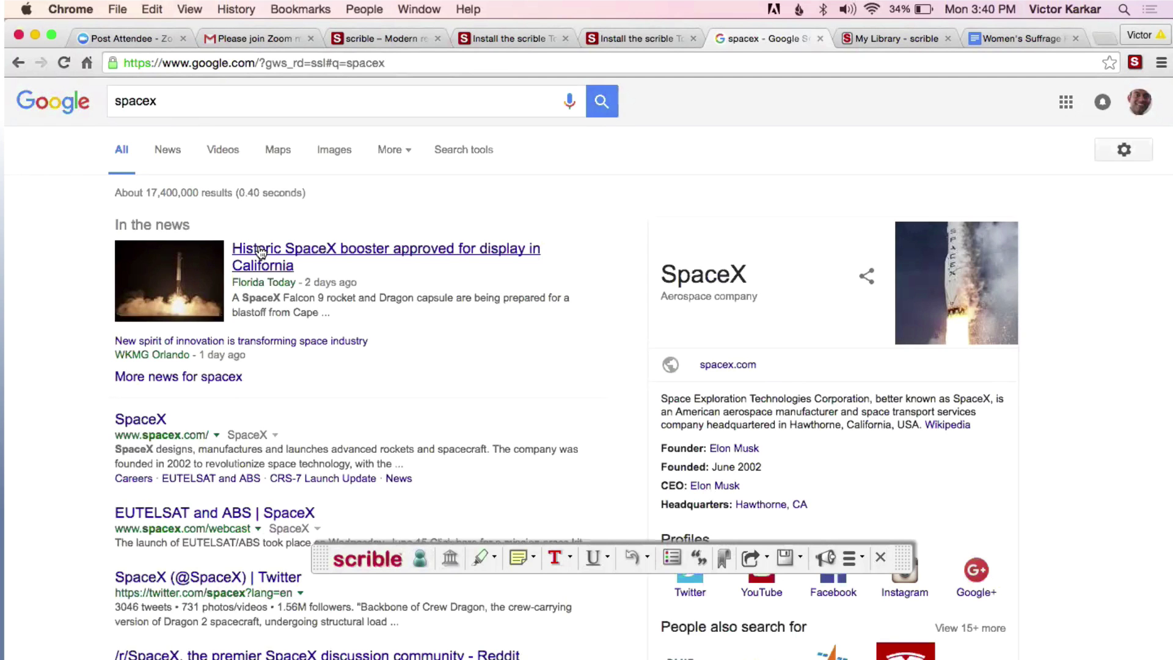
Open the Florida Today article "Historic SpaceX booster approved for display in California" and launch the scrible toolbar over its body text.
click(260, 252)
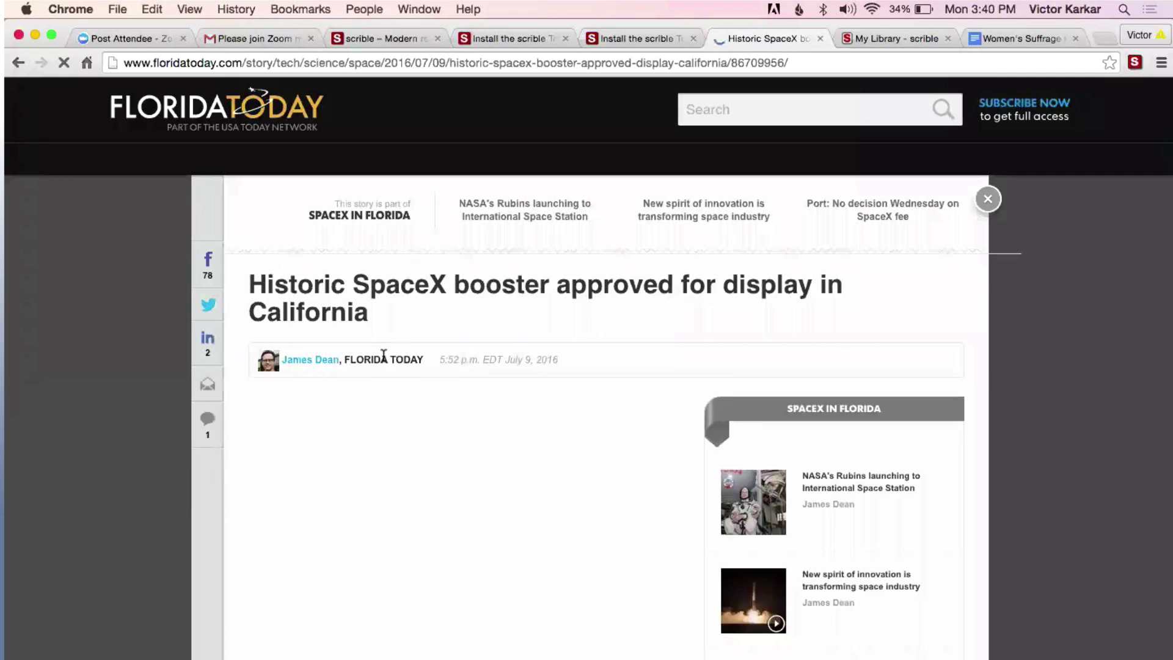
scroll(384, 356, down, 3)
scroll(384, 356, down, 2)
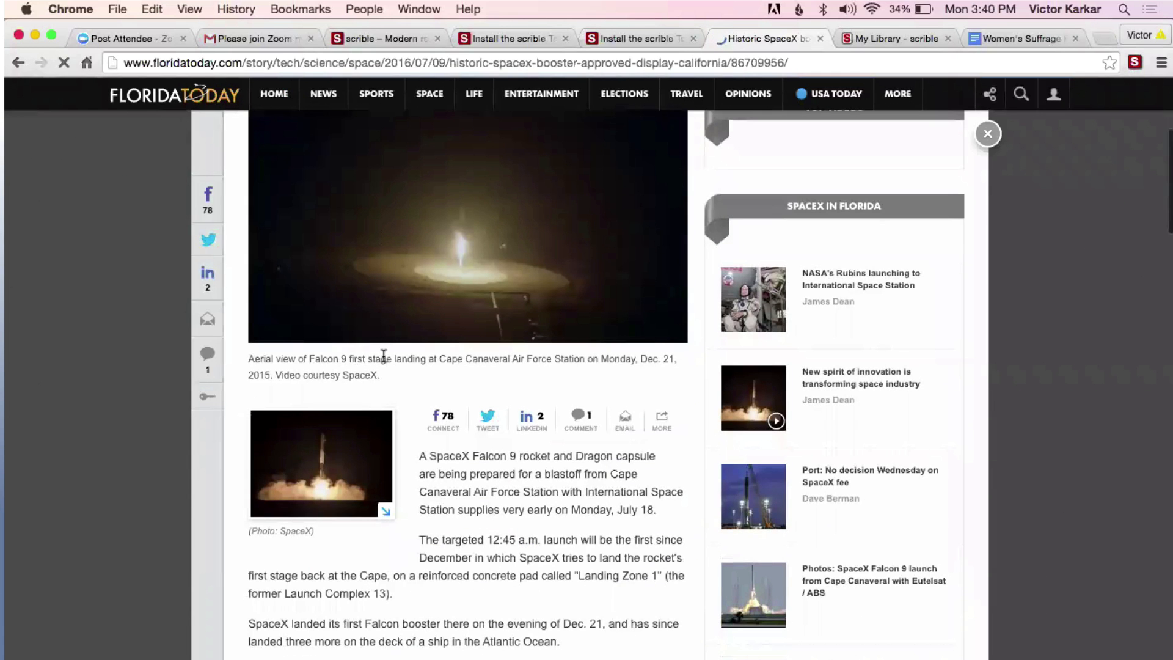
scroll(384, 356, down, 4)
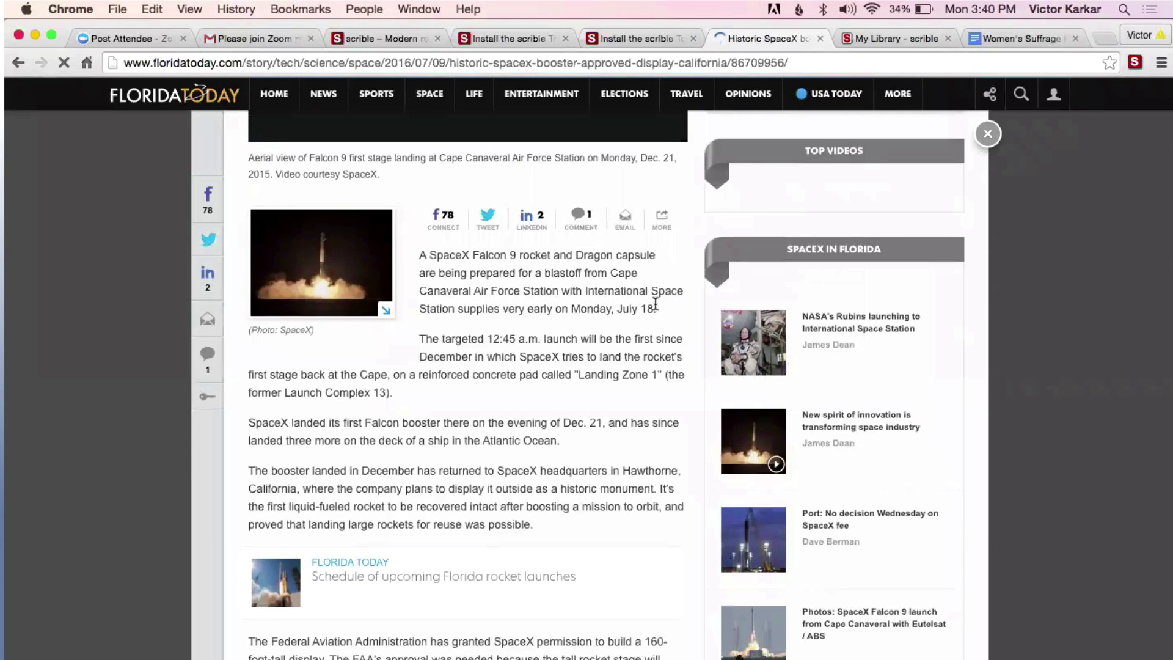
click(1128, 63)
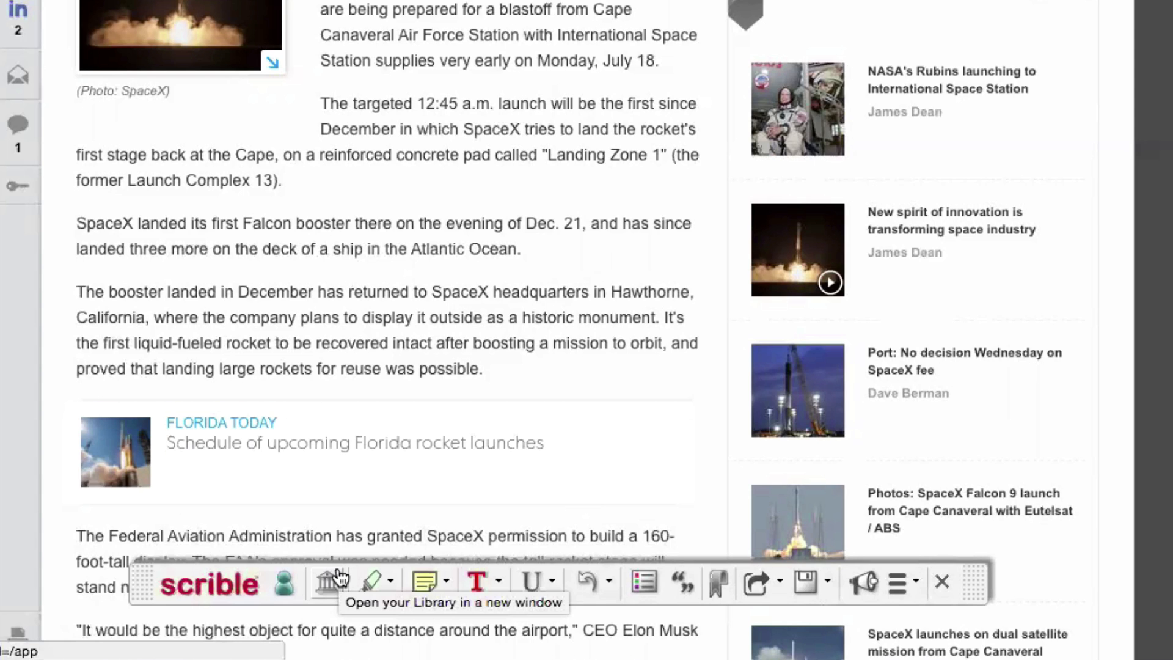
Review the available options for scrible's highlighter, sticky note, text colour and text style tools.
click(393, 590)
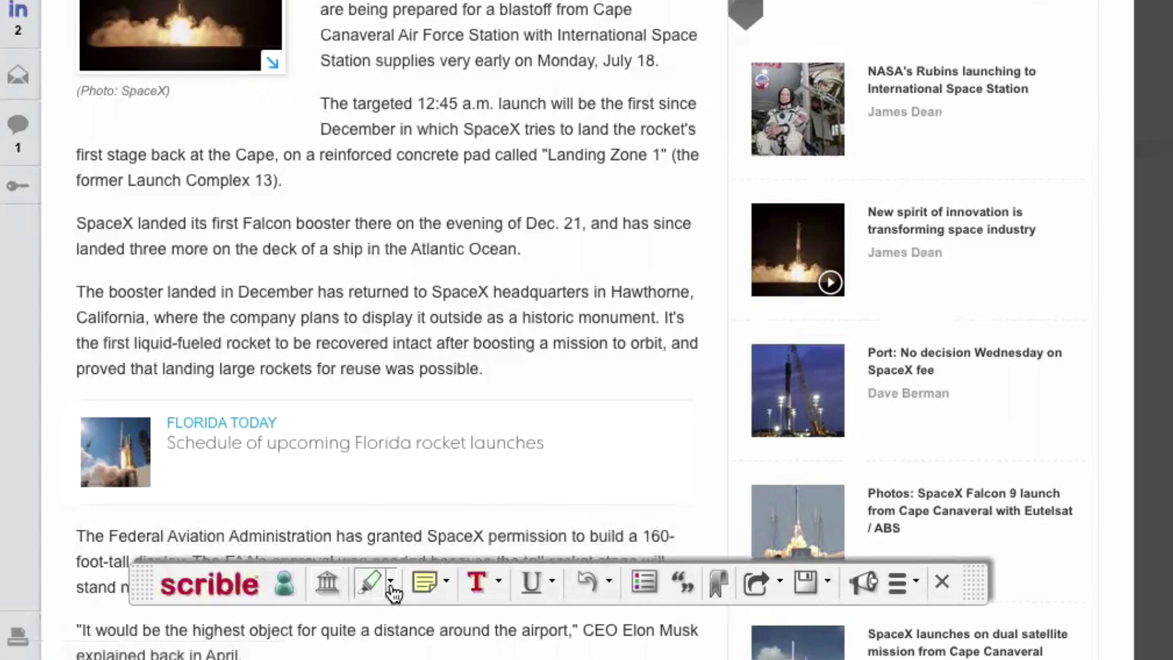
click(393, 588)
click(448, 585)
click(500, 586)
click(554, 586)
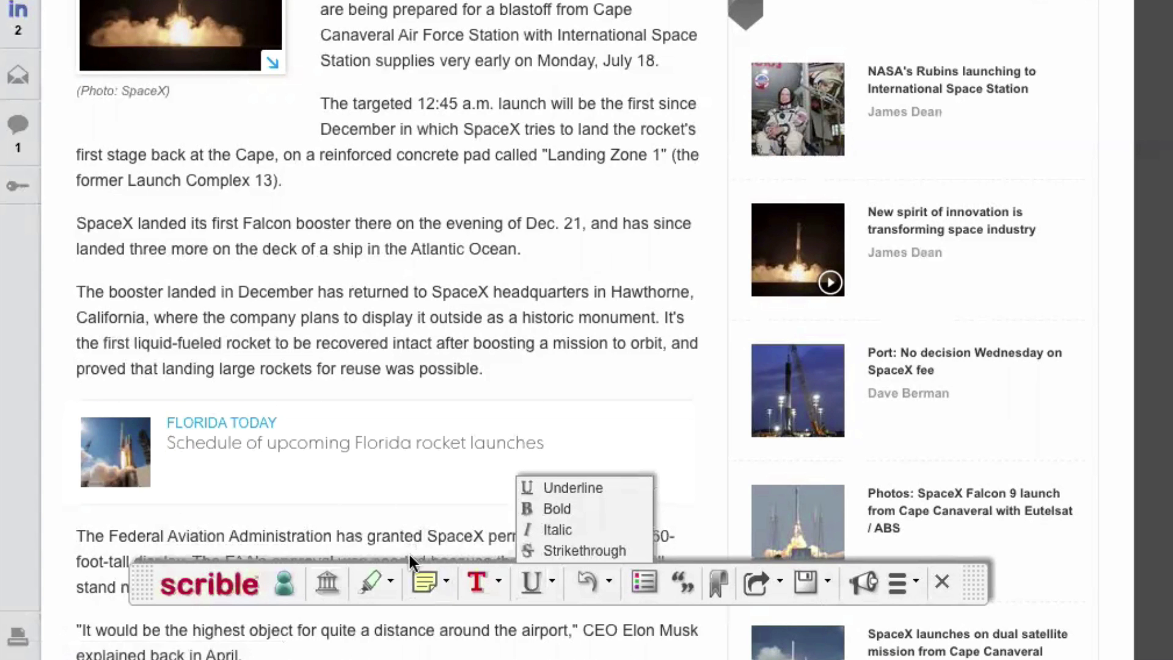
Highlight the paragraph beginning "The targeted 12:45 a.m. launch" through "former Launch Complex 13)." in light green.
scroll(375, 596, down, 1)
click(372, 590)
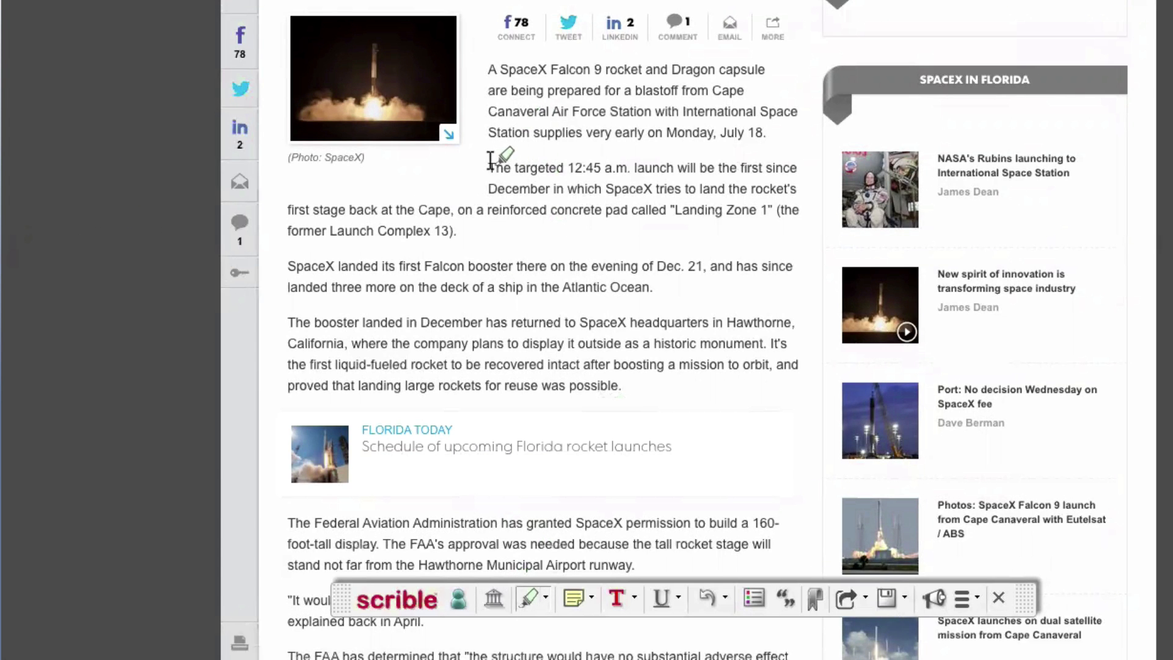
drag(493, 162, 506, 244)
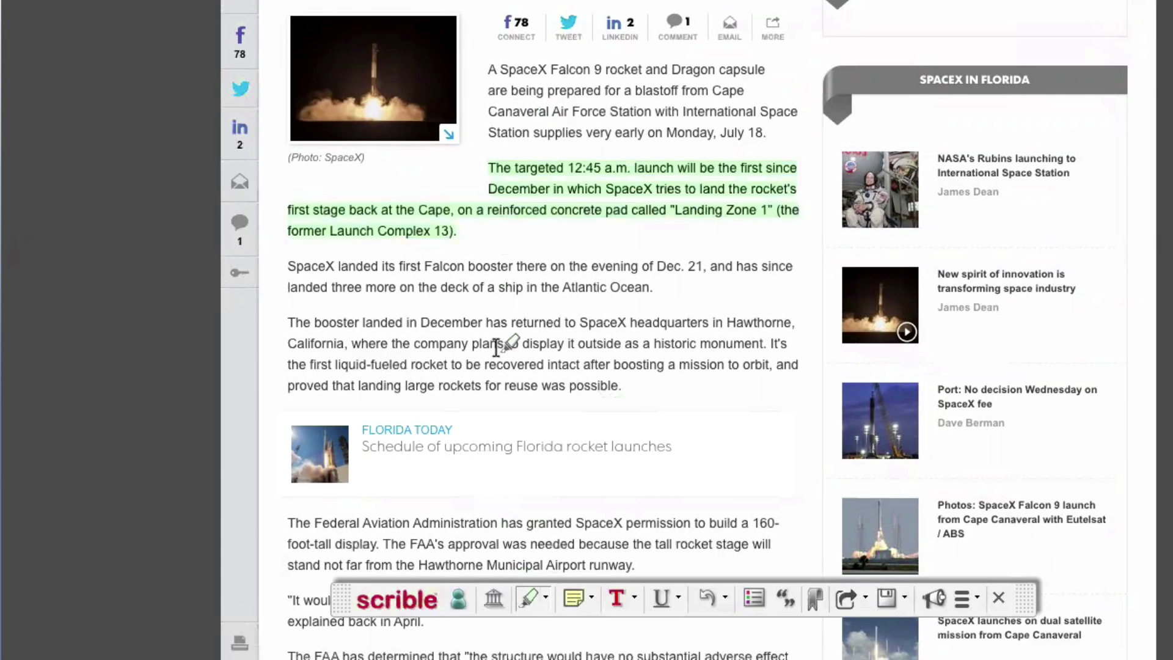
Switch the highlighter to yellow and highlight the text from "Falcon booster there" through "The booster landed in Decem".
click(546, 599)
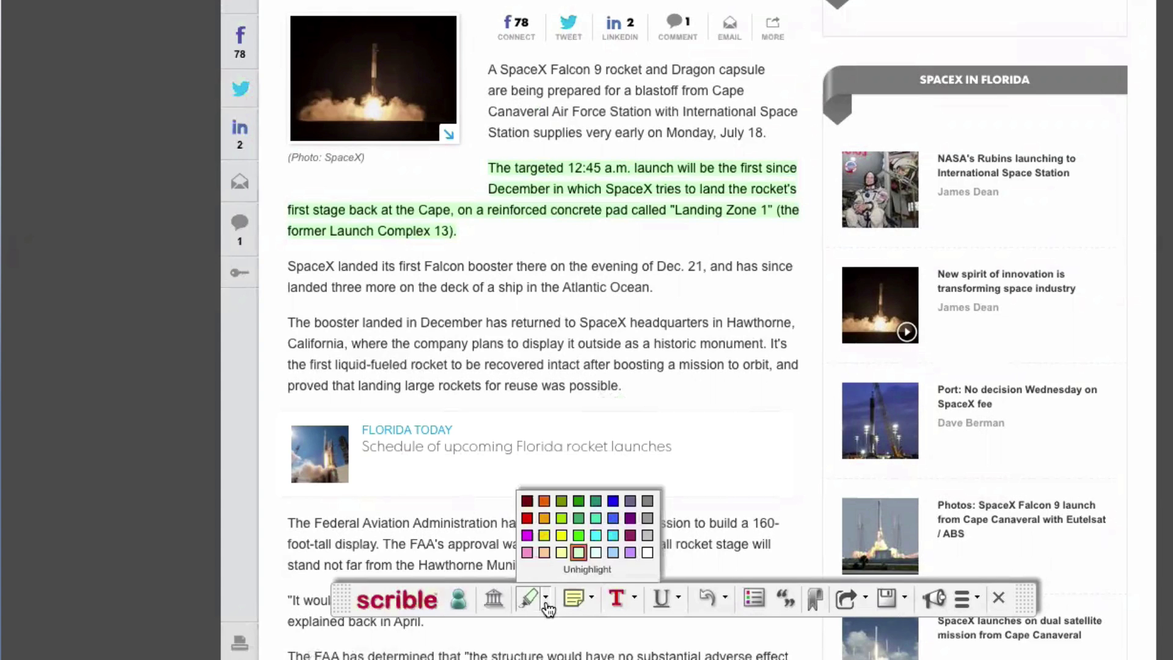
click(528, 550)
click(546, 602)
click(548, 547)
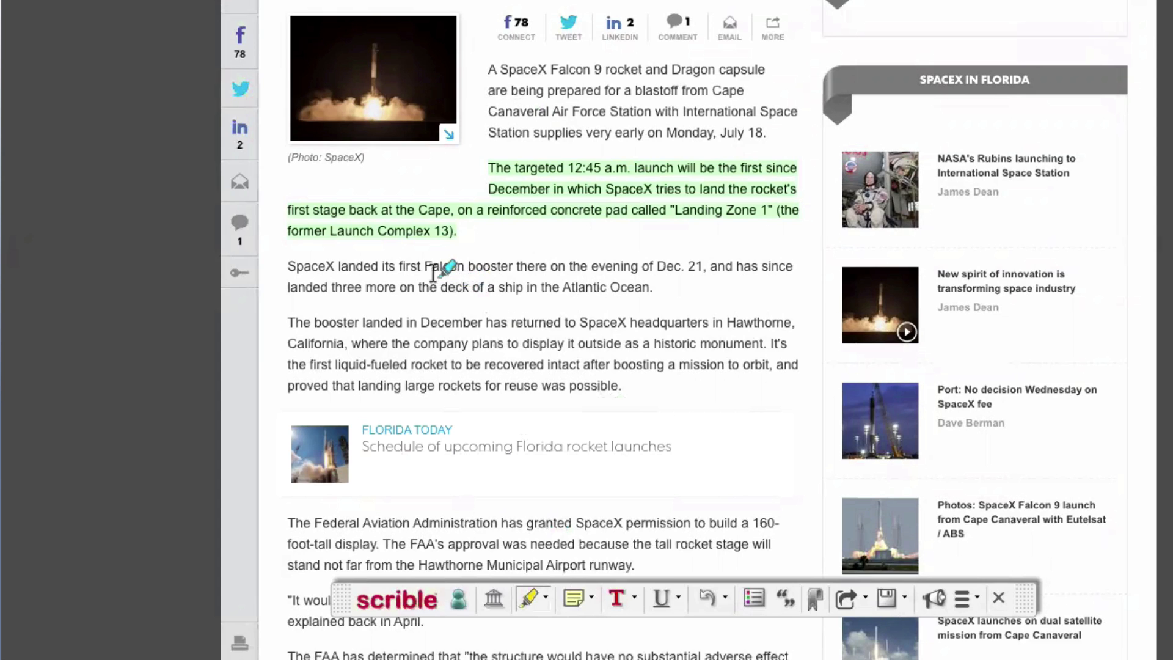
drag(424, 267, 460, 316)
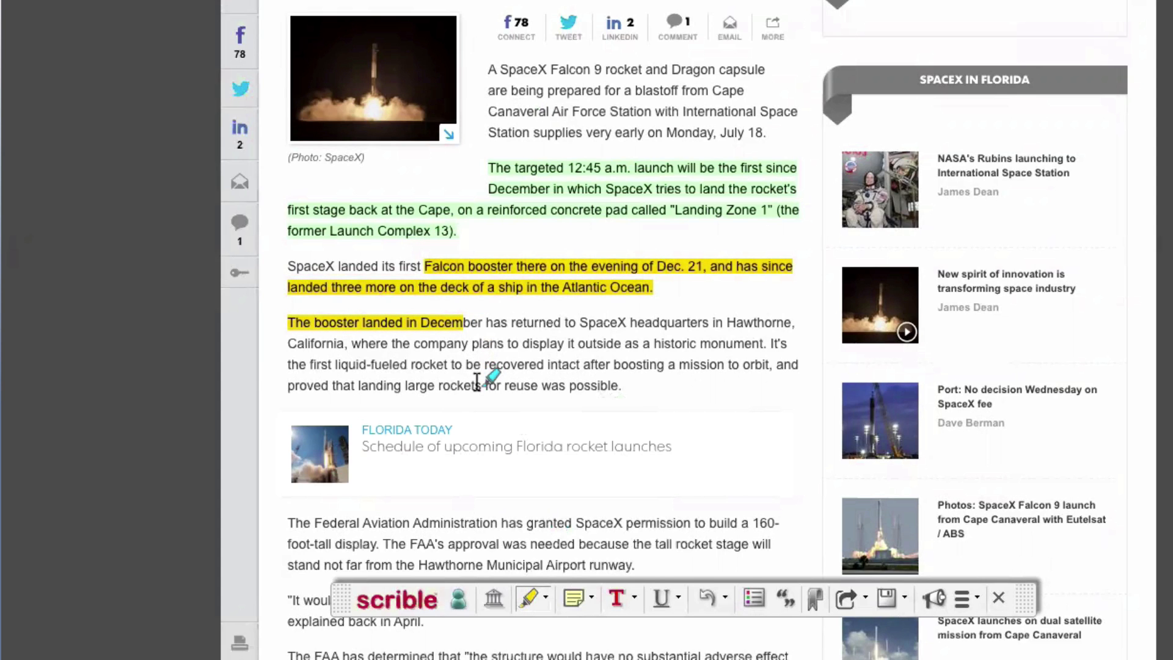
Change the colour of the yellow "Falcon booster" highlight to bright cyan blue.
mouse_move(489, 263)
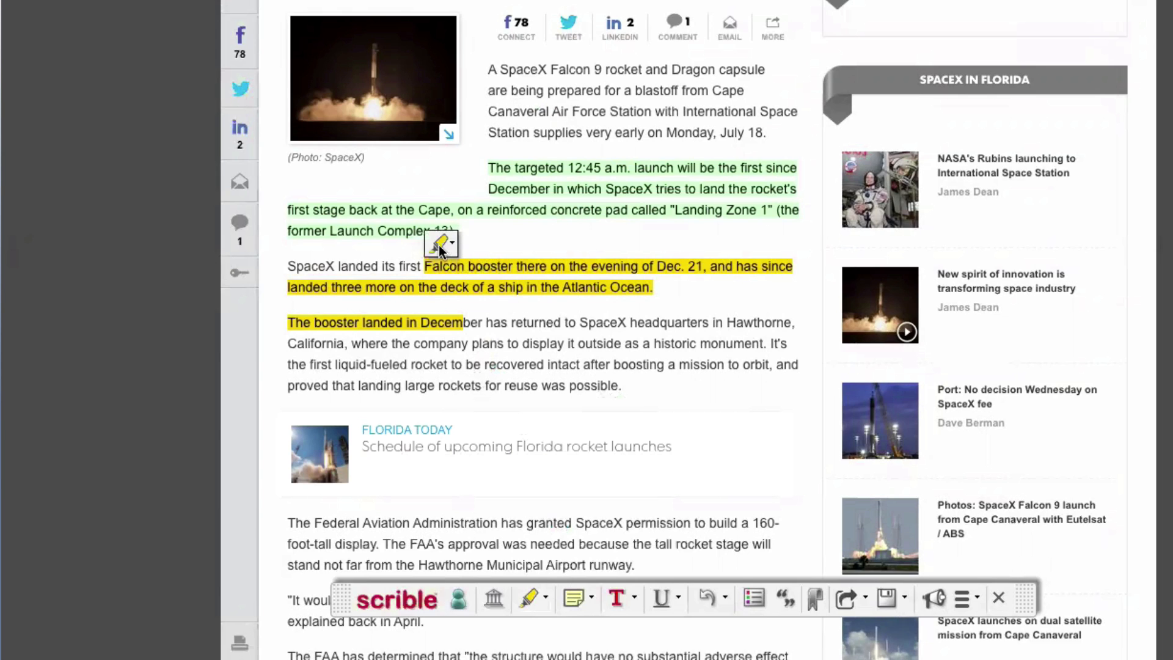
click(440, 244)
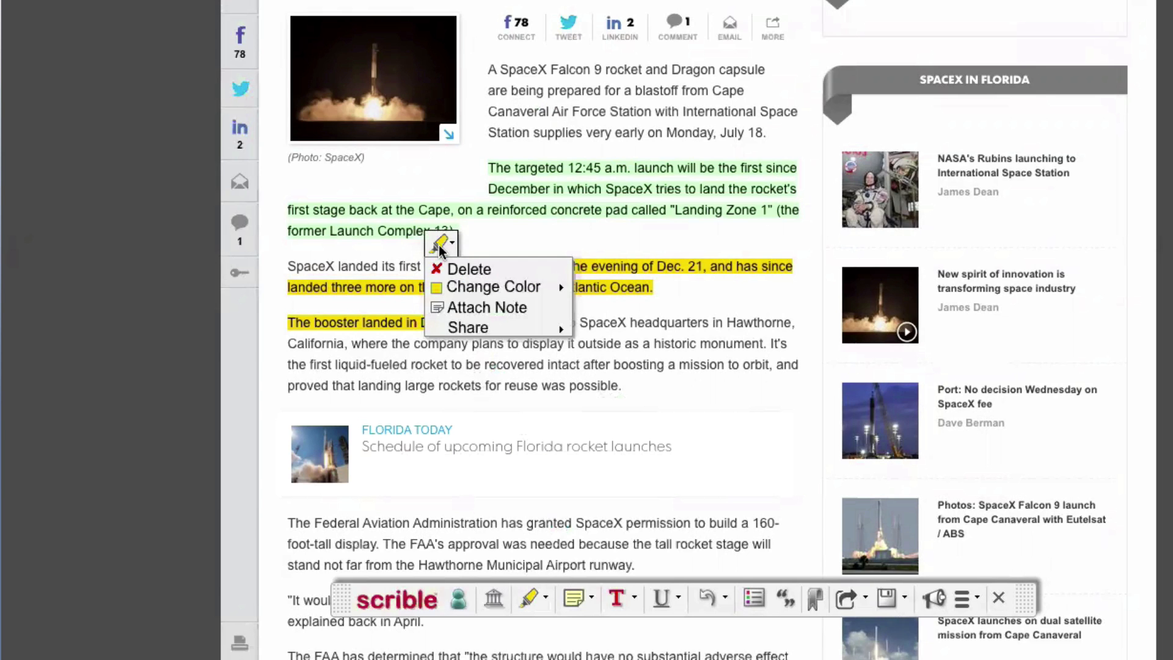
click(453, 287)
click(667, 303)
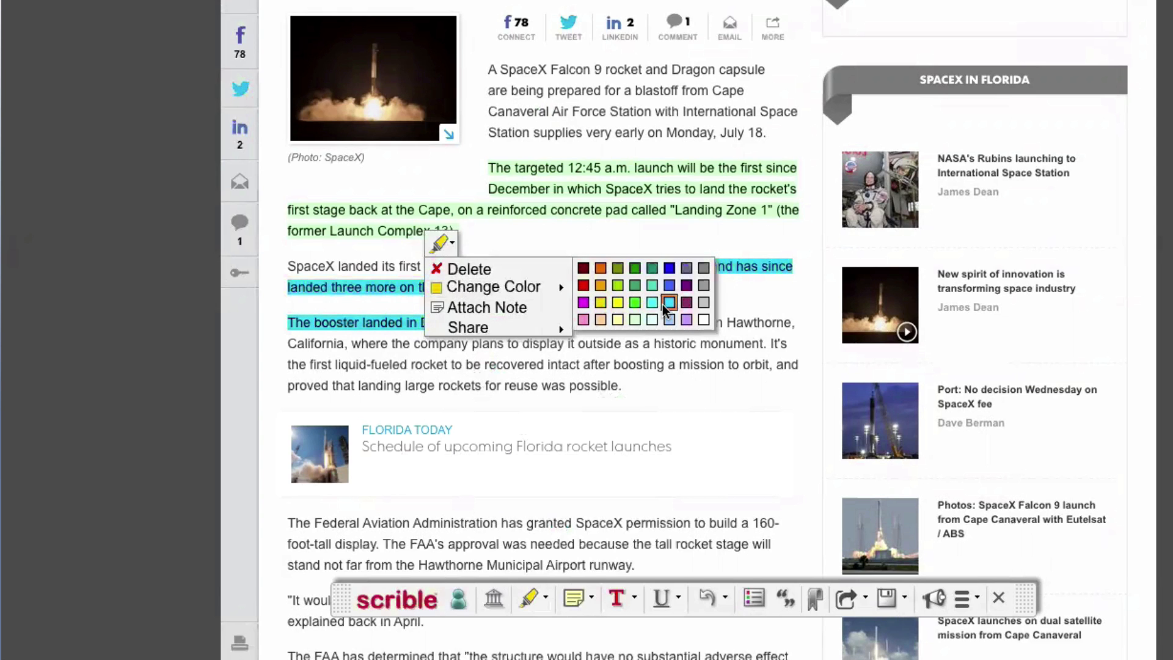
Attach a note reading "This is great for my conclusion." to the blue highlight and shift it slightly toward the article.
click(503, 308)
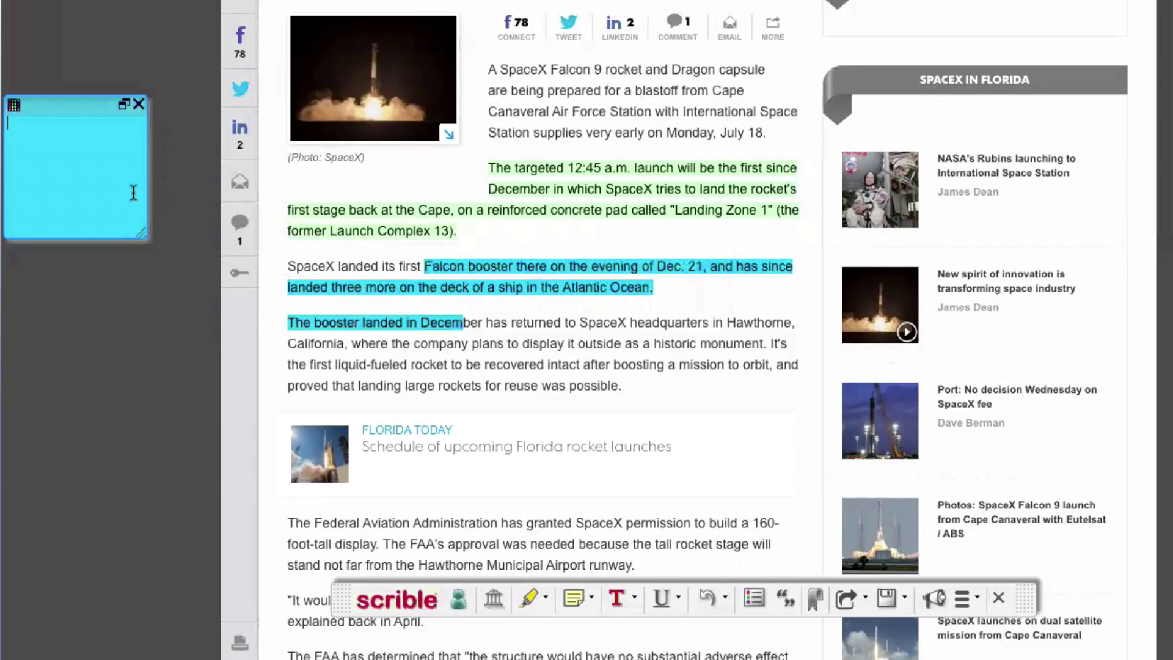
drag(82, 108, 113, 109)
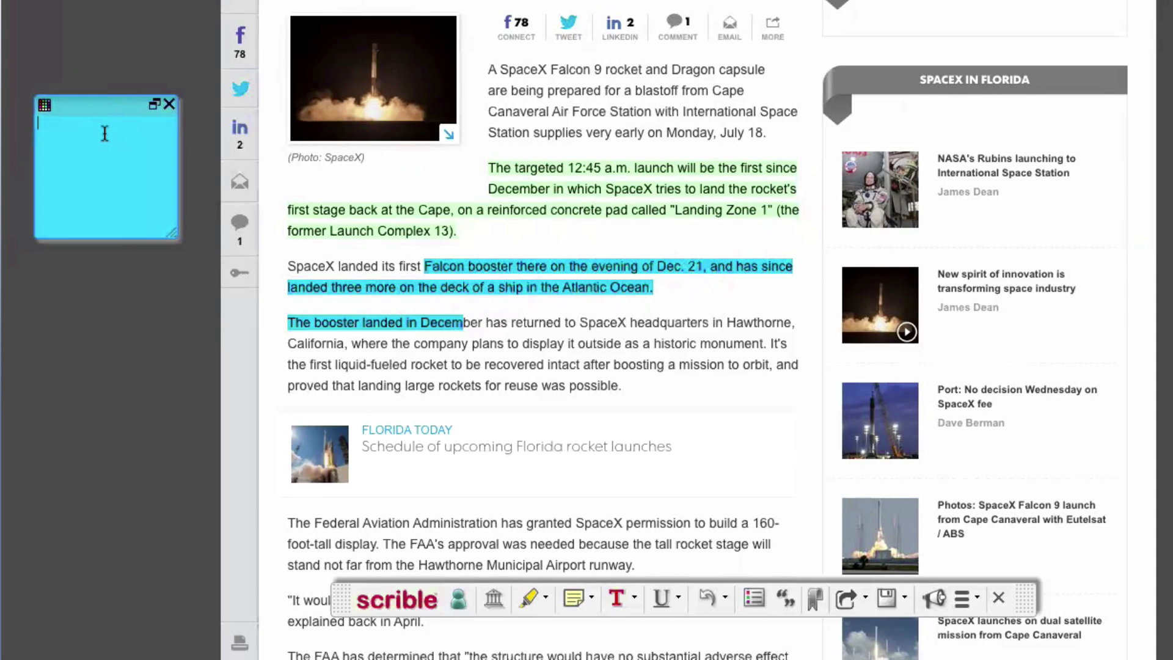
text(This is great fo)
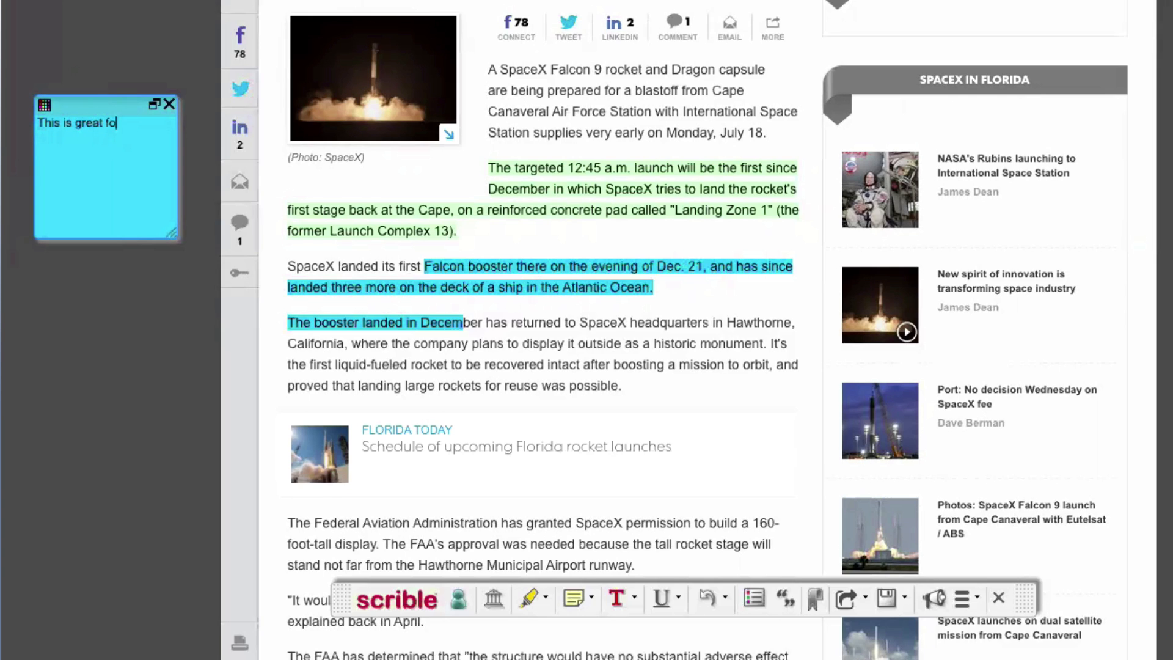
text(r my conclusions)
key(BackSpace)
text(.)
Check the sharing options offered for the blue highlight, then dismiss them.
click(440, 243)
mouse_move(469, 325)
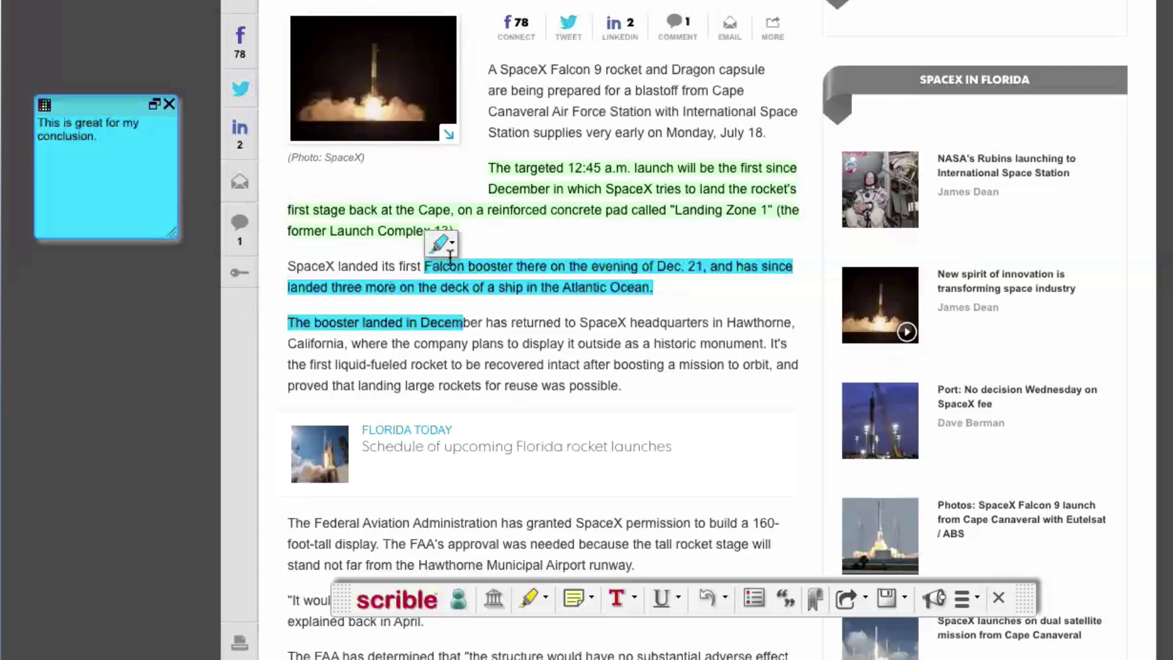
click(451, 249)
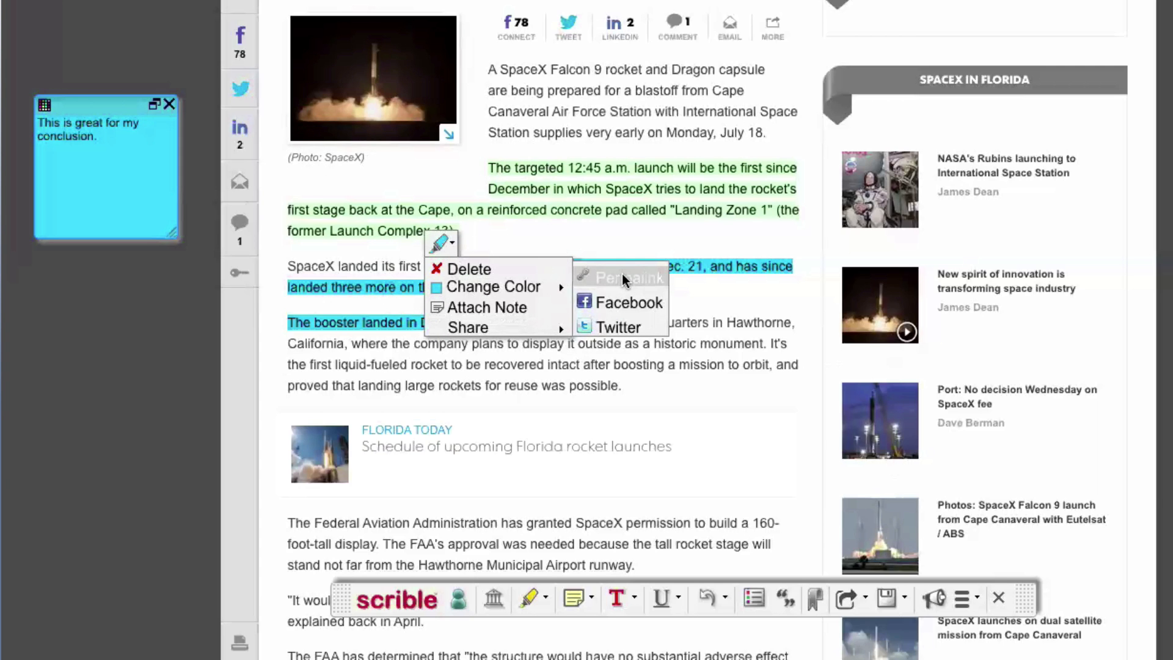
click(547, 406)
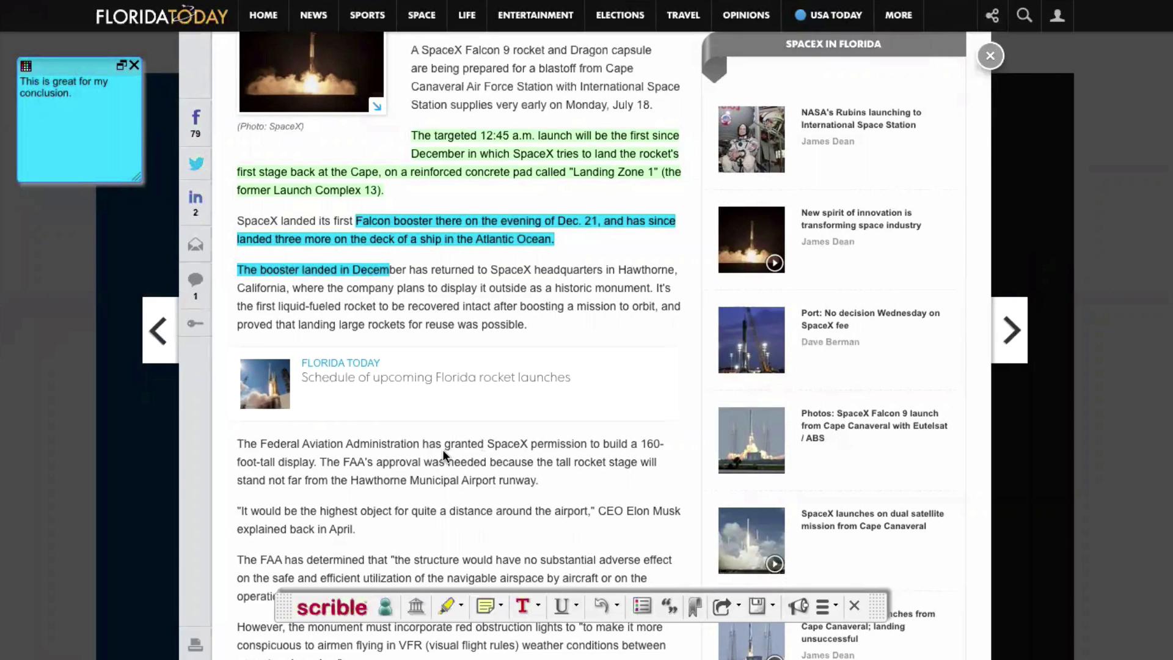
drag(445, 444, 363, 481)
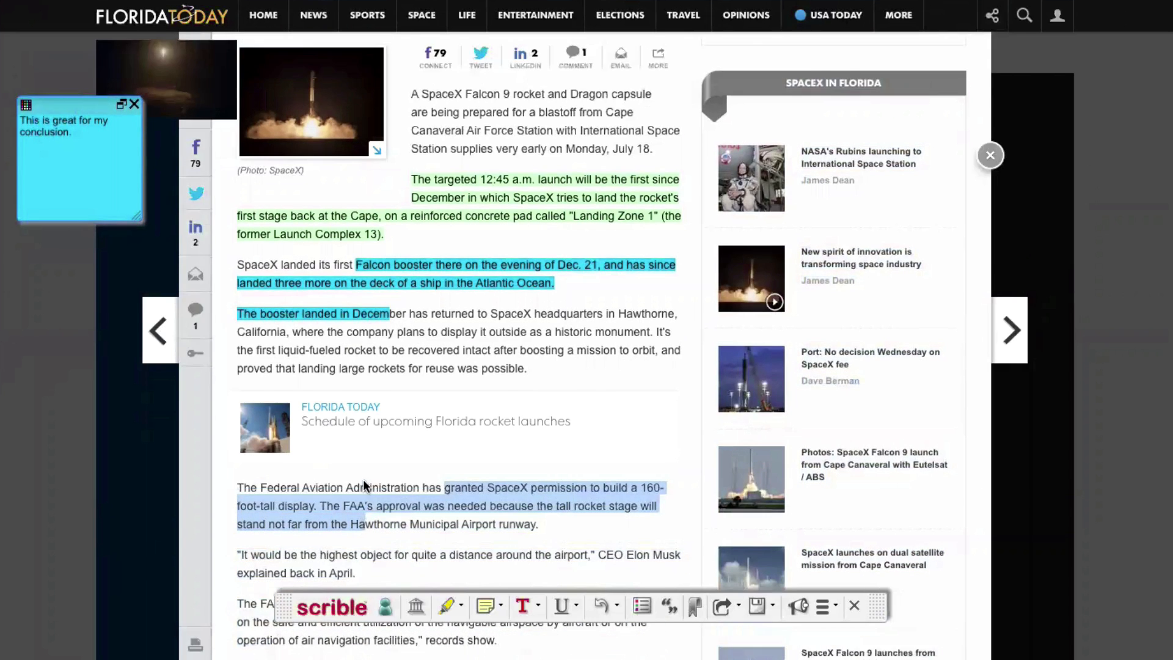
click(585, 363)
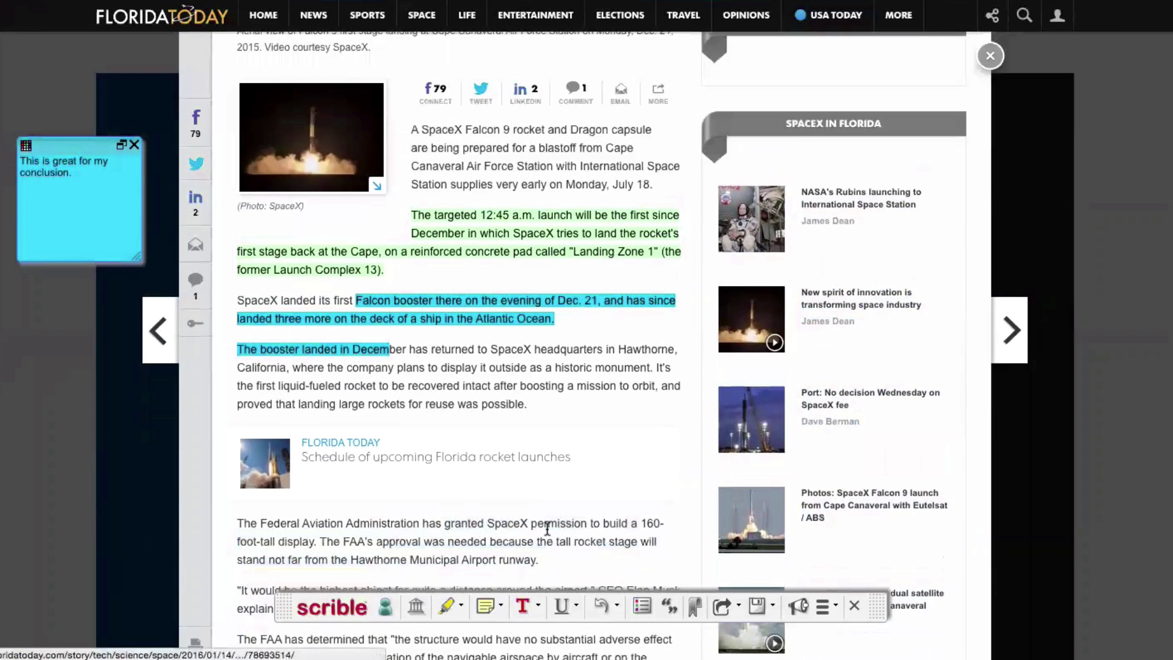
Undo the attached note, the blue recolouring and both highlights in the article.
click(602, 607)
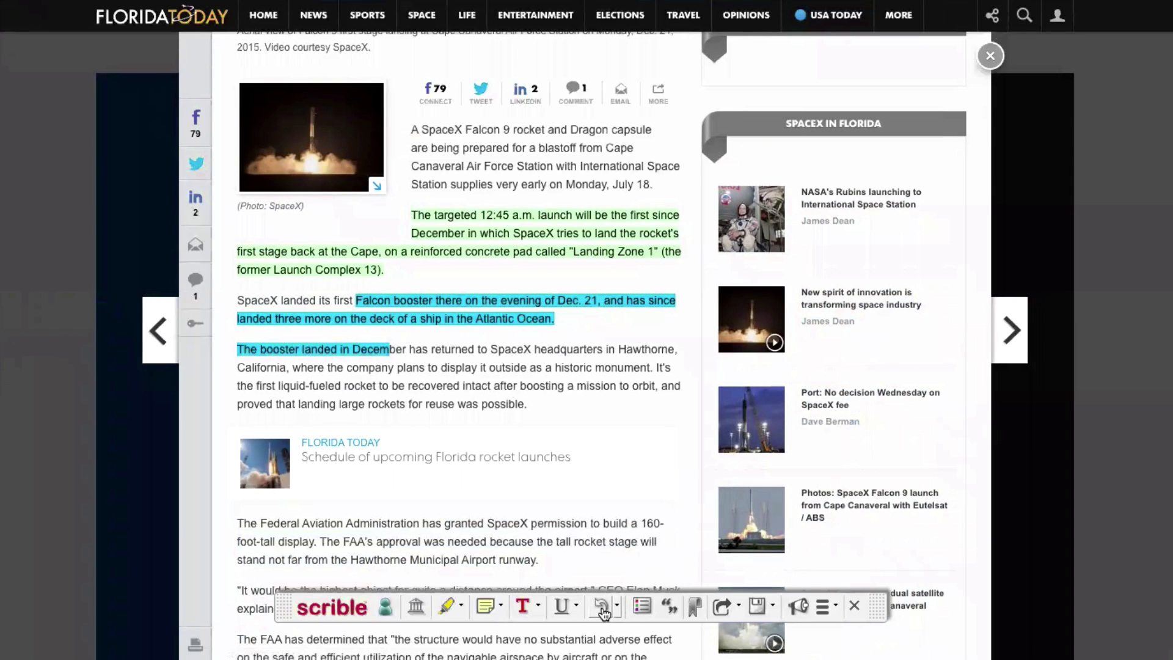
click(602, 607)
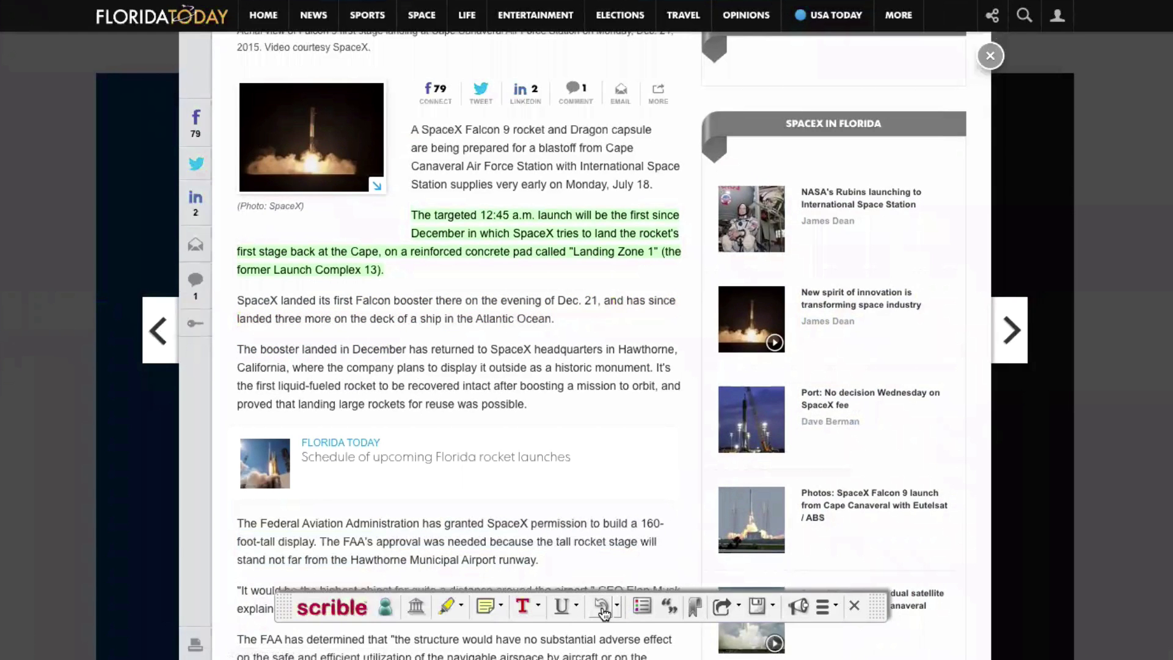
click(602, 607)
Redo the green highlight, the yellow highlight, its change to blue and the attached note.
click(617, 607)
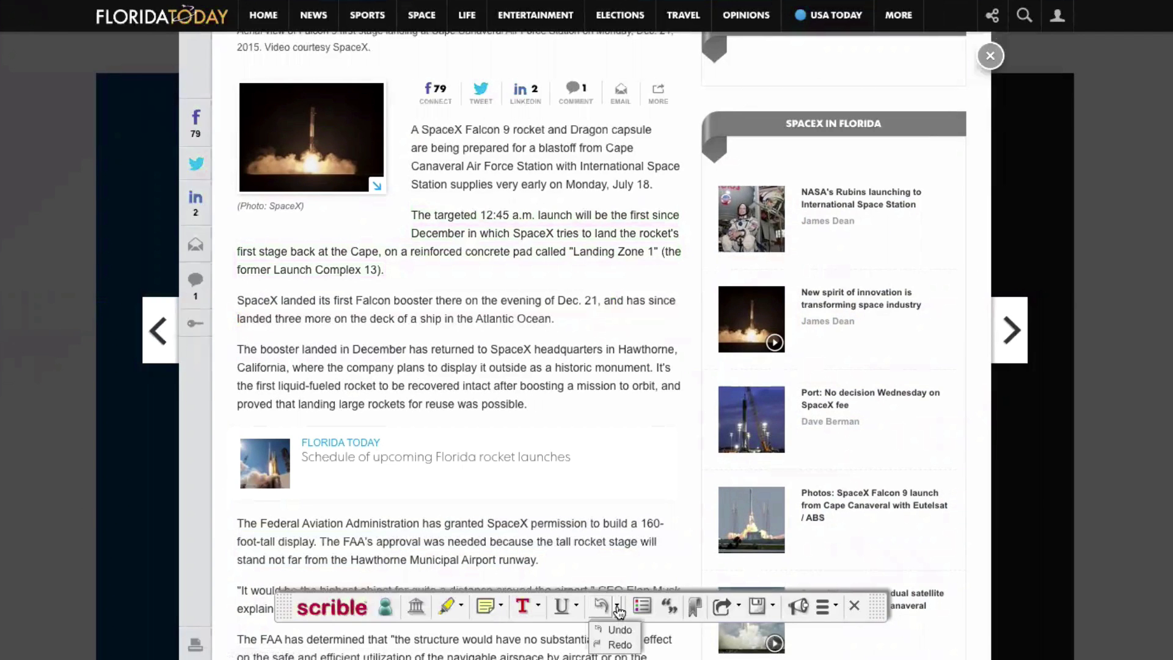
click(620, 644)
click(617, 607)
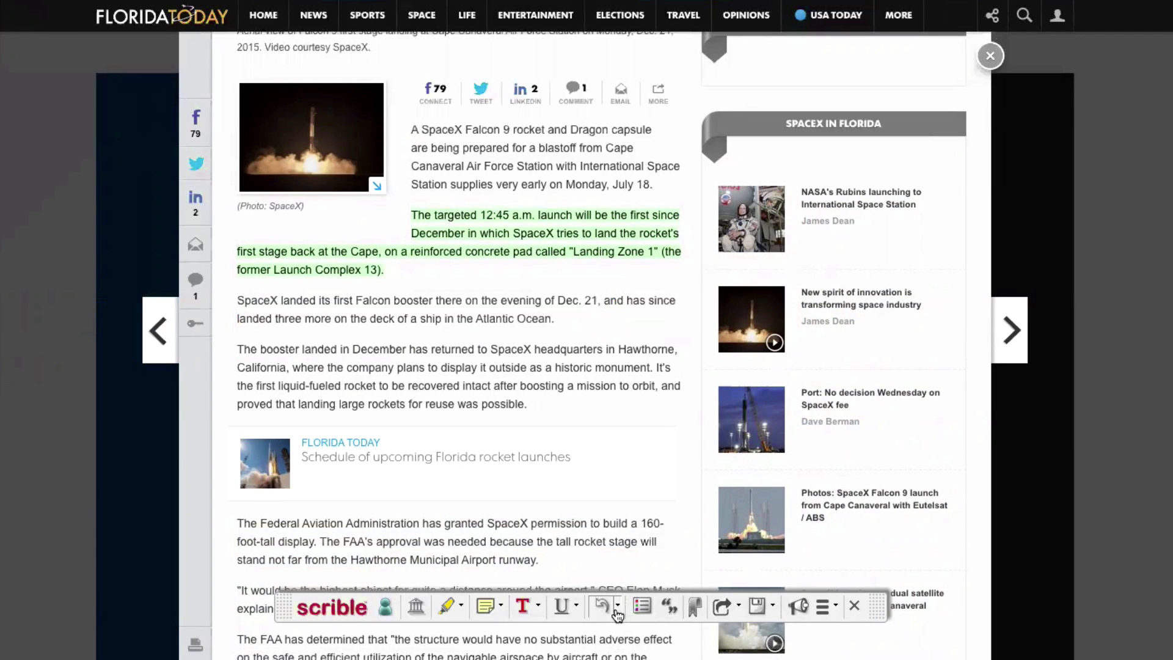
click(620, 644)
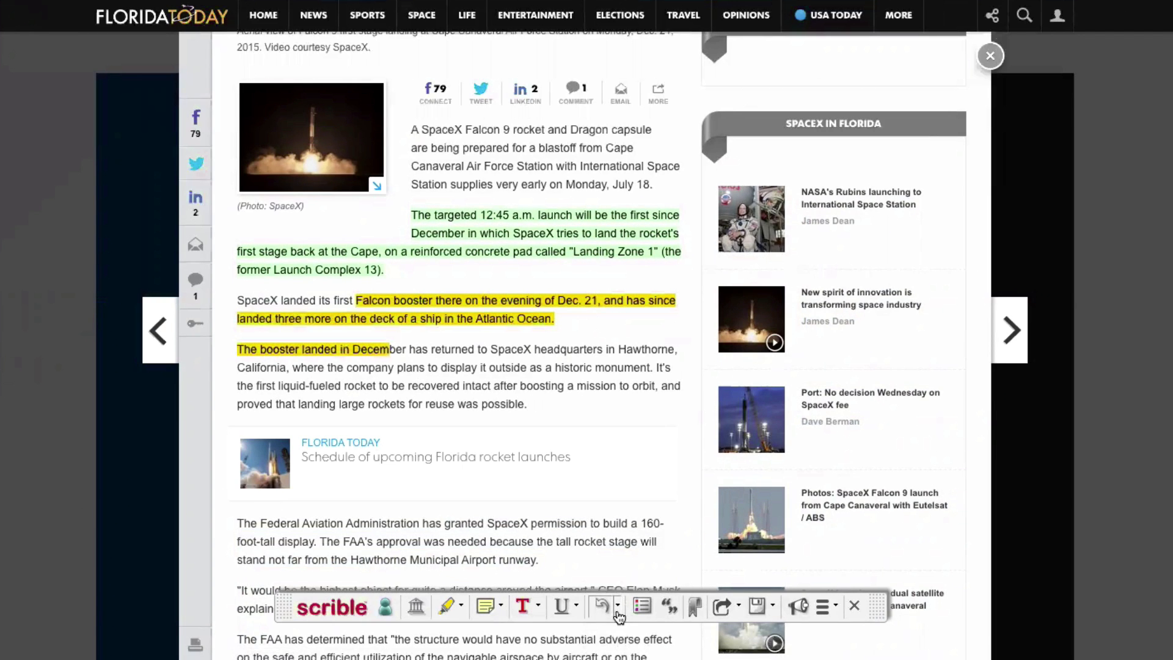
click(617, 606)
click(620, 646)
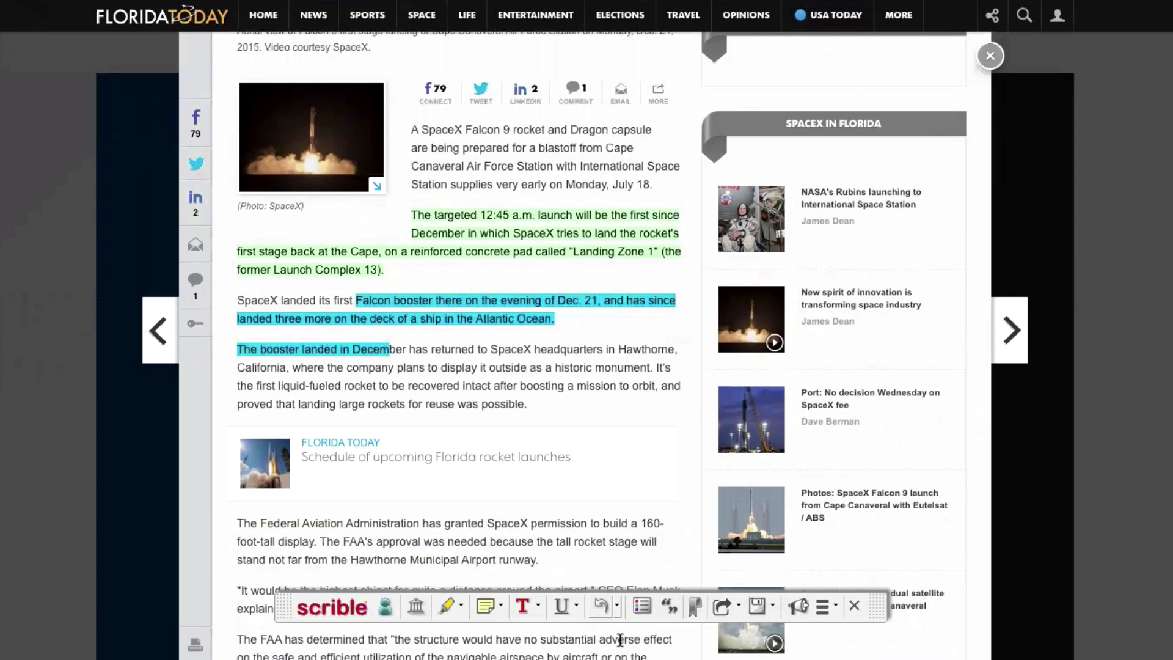
click(618, 609)
click(619, 644)
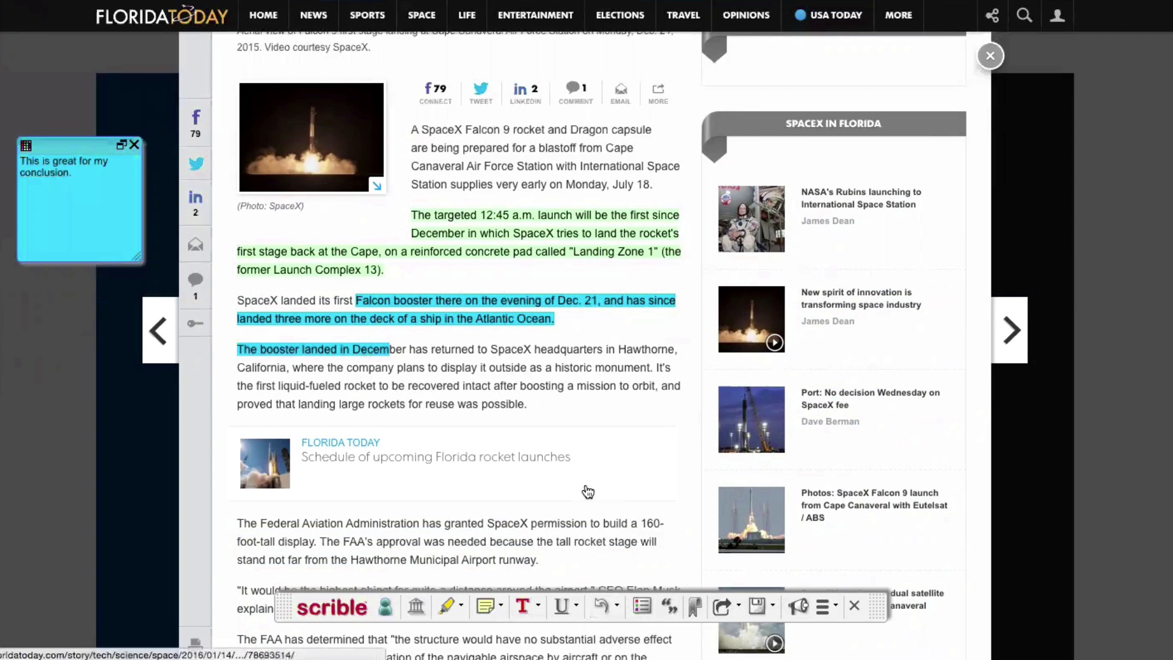
mouse_move(514, 331)
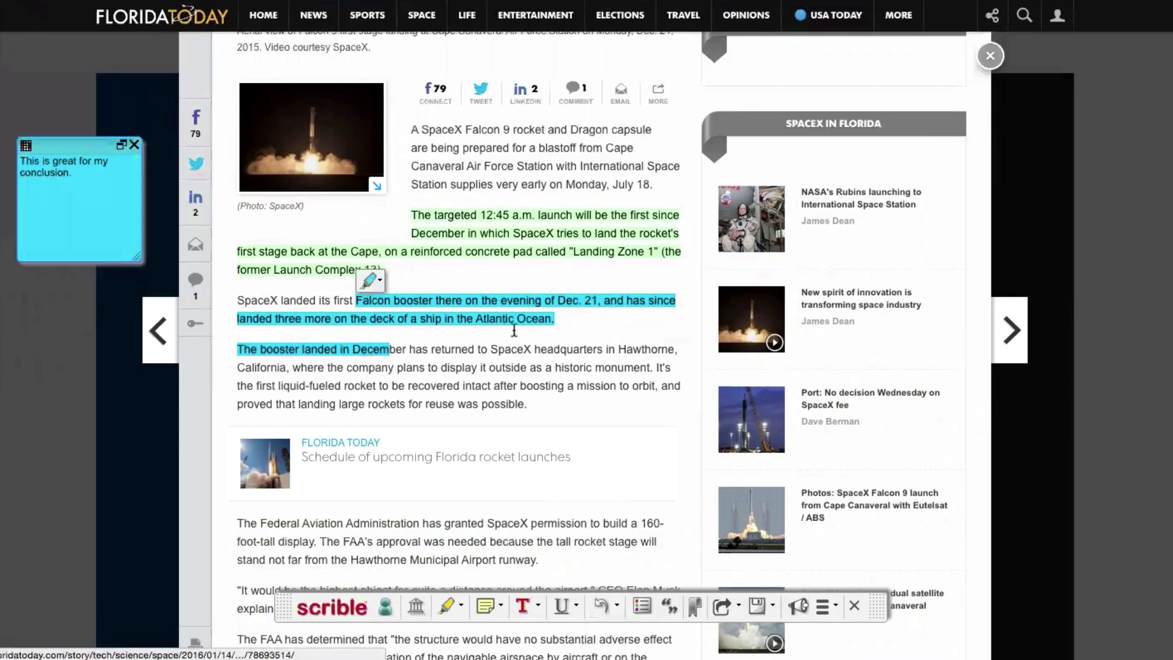
Show the annotation legend, move it over the sidebar next to the article text and make it taller.
click(640, 607)
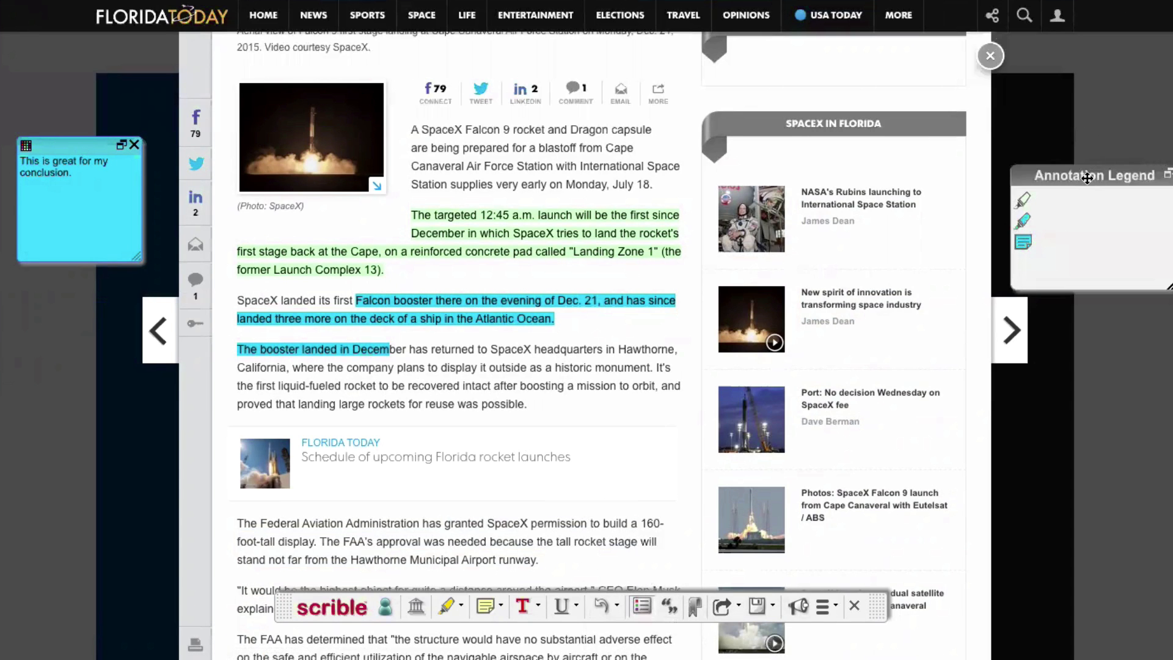
mouse_move(1088, 178)
mouse_down()
mouse_move(748, 118)
mouse_move(763, 100)
mouse_move(809, 81)
mouse_move(909, 238)
mouse_move(830, 92)
mouse_up()
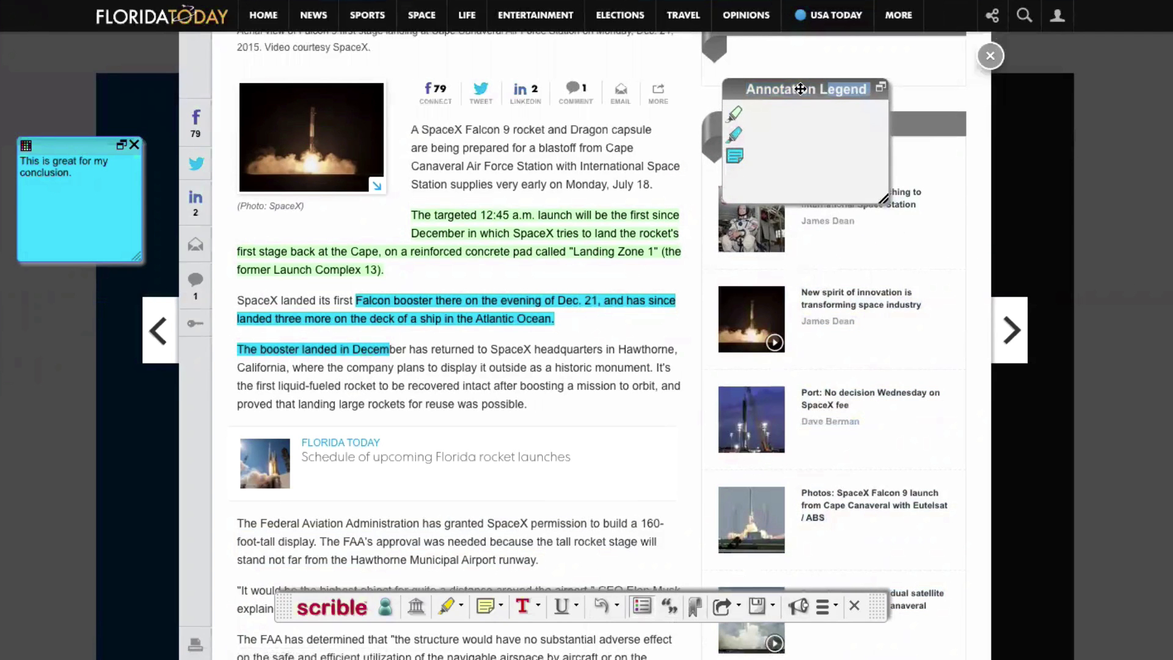
drag(884, 198, 892, 257)
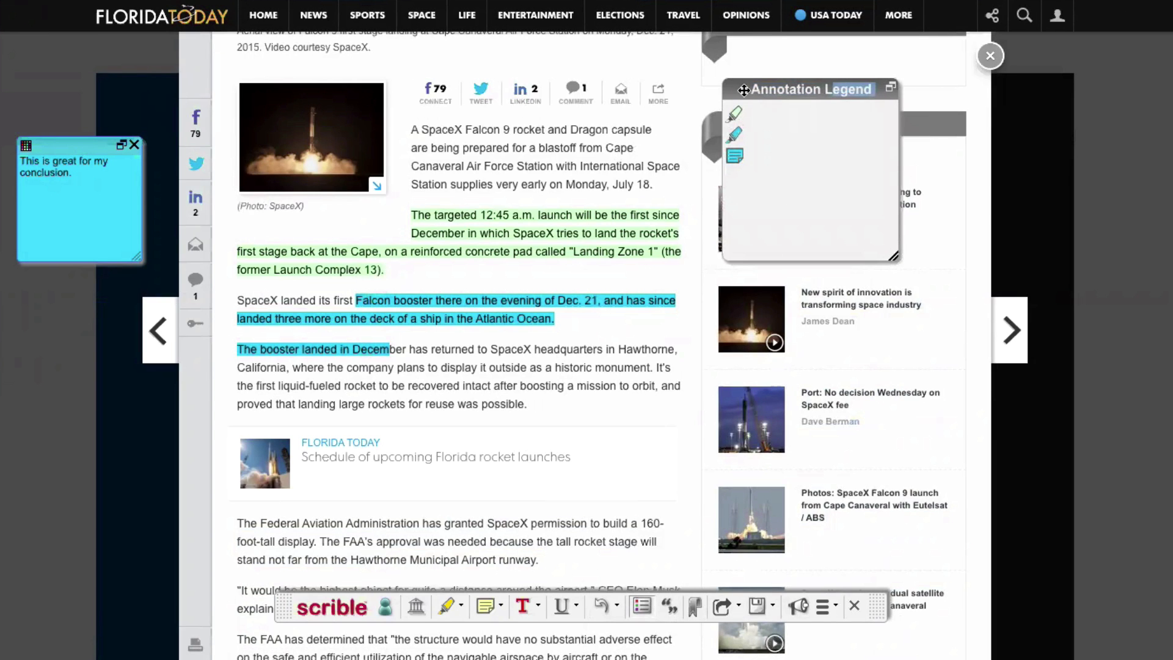
drag(746, 89, 774, 81)
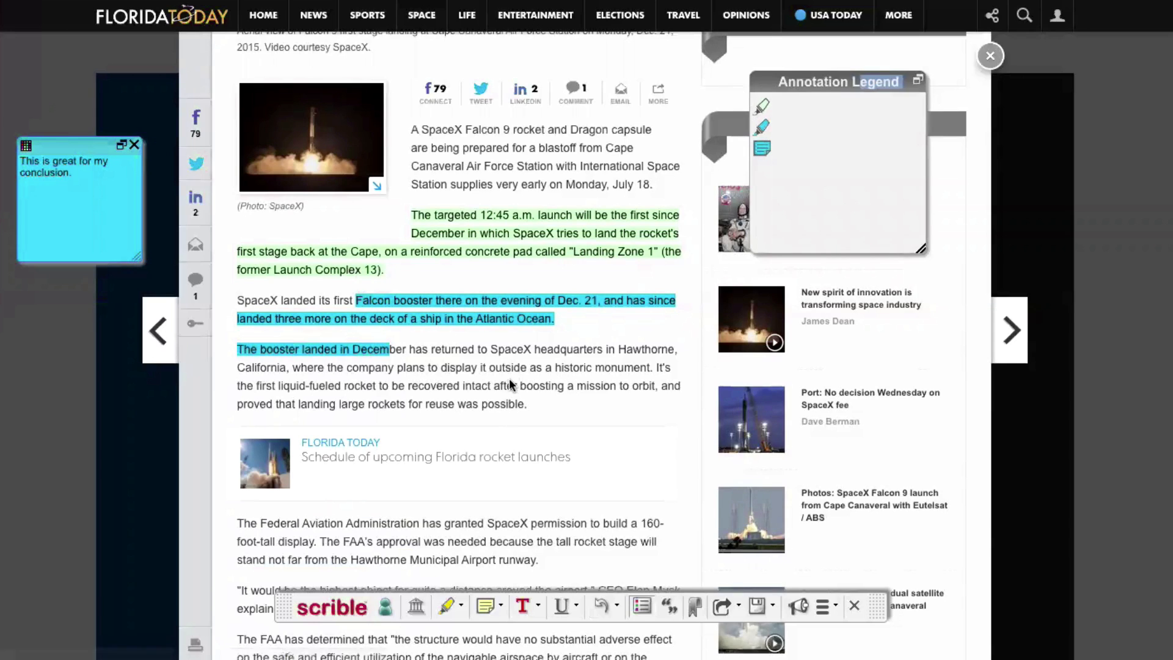
Underline the opening paragraph's passage from "being prepared for a blastoff" to "International Space Station supplies".
click(561, 606)
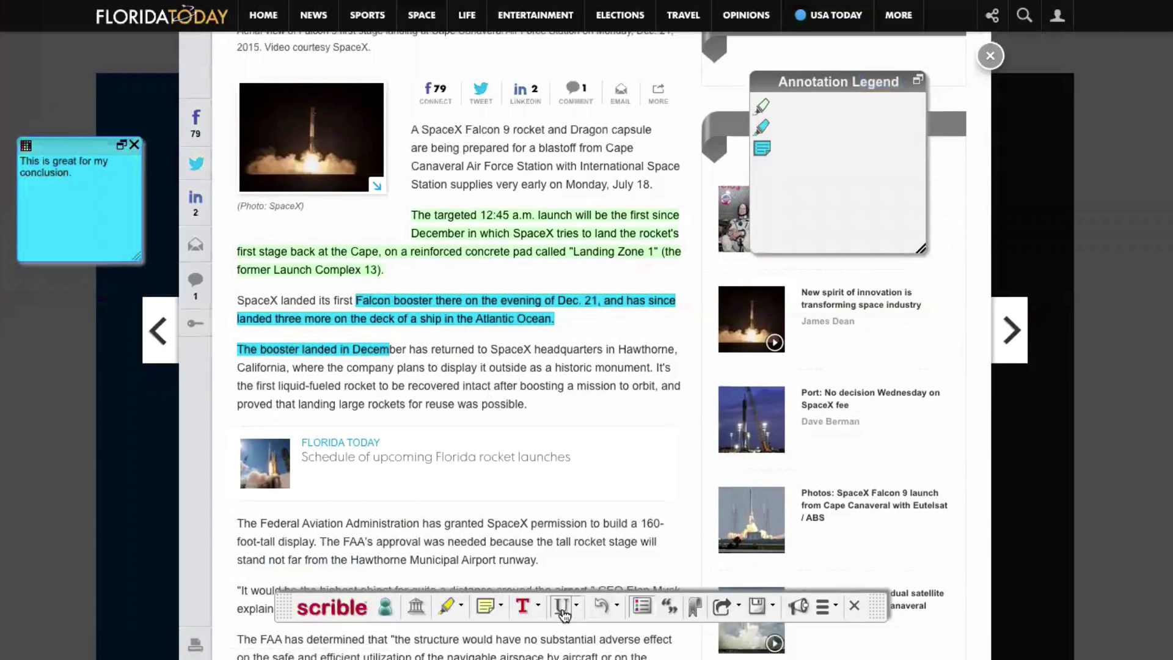
drag(421, 148, 476, 184)
click(763, 172)
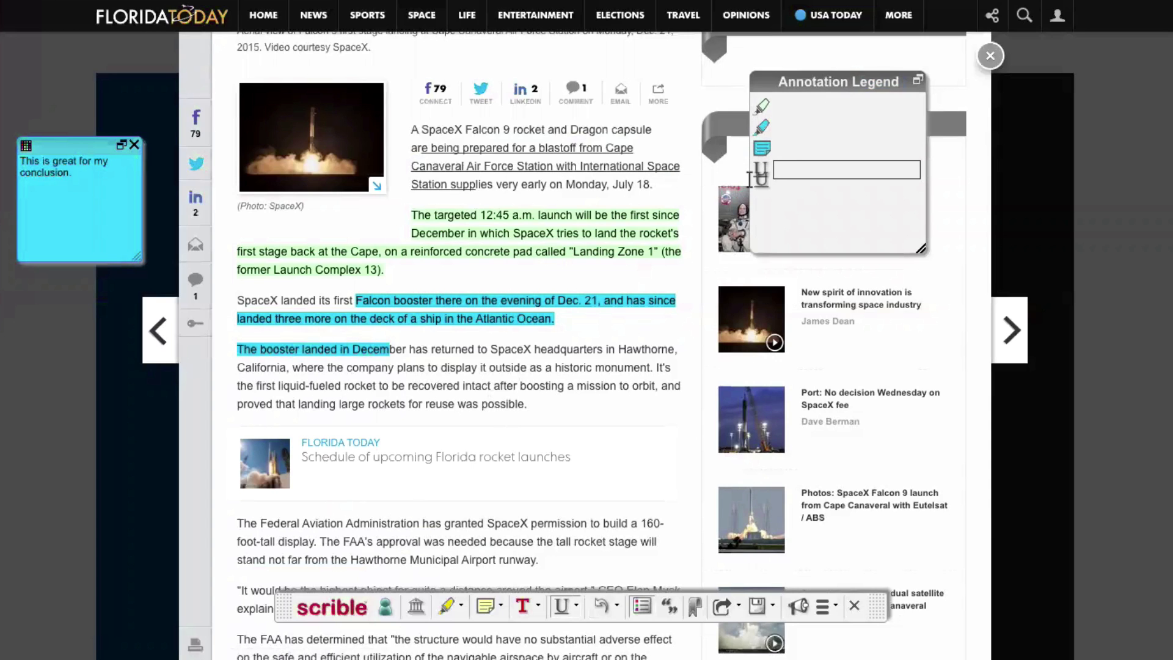
Label the green highlighter "Intro" in the annotation legend.
click(779, 106)
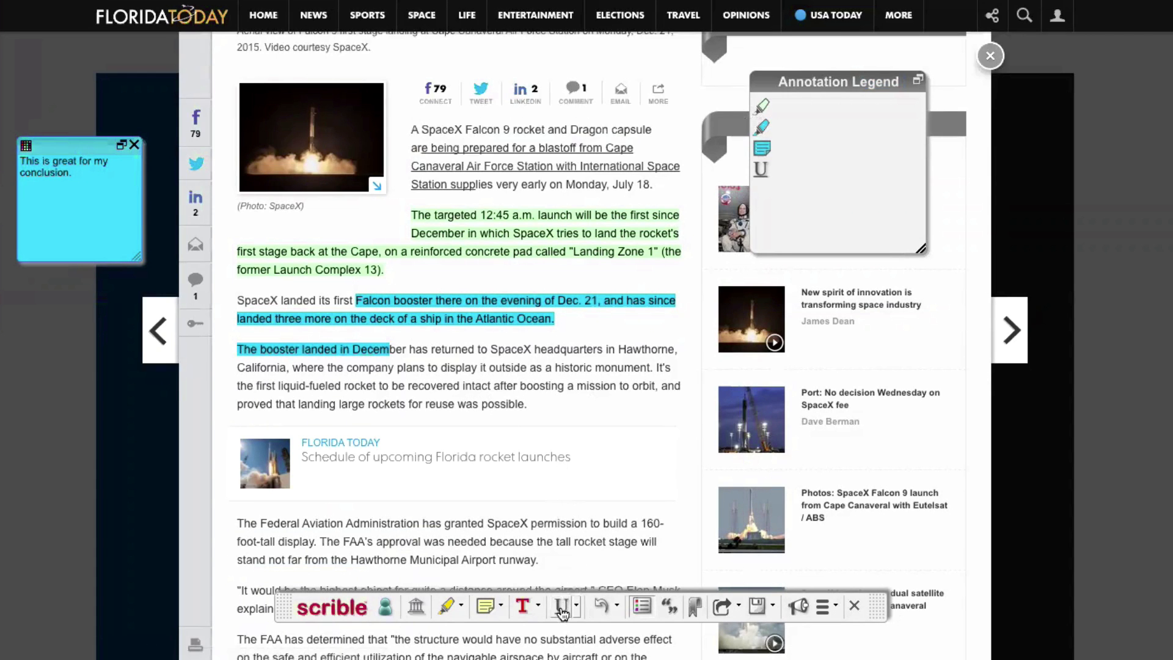
mouse_move(803, 110)
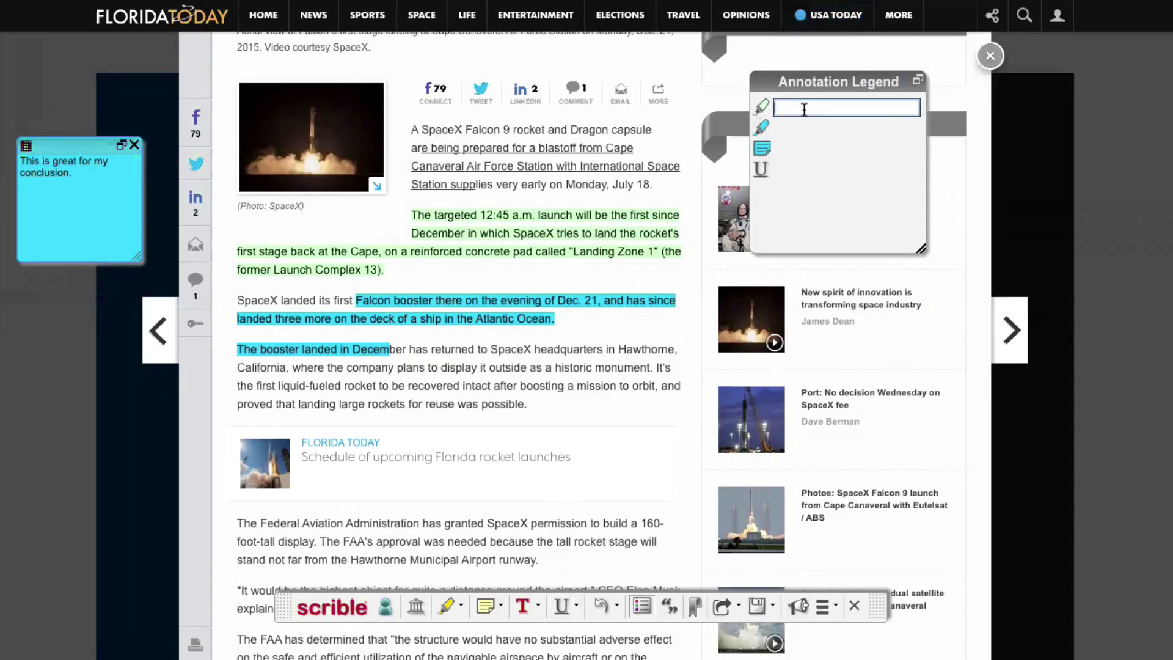
text(INtro)
key(BackSpace)
key(BackSpace)
key(BackSpace)
key(BackSpace)
key(BackSpace)
text(Intro)
key(Tab)
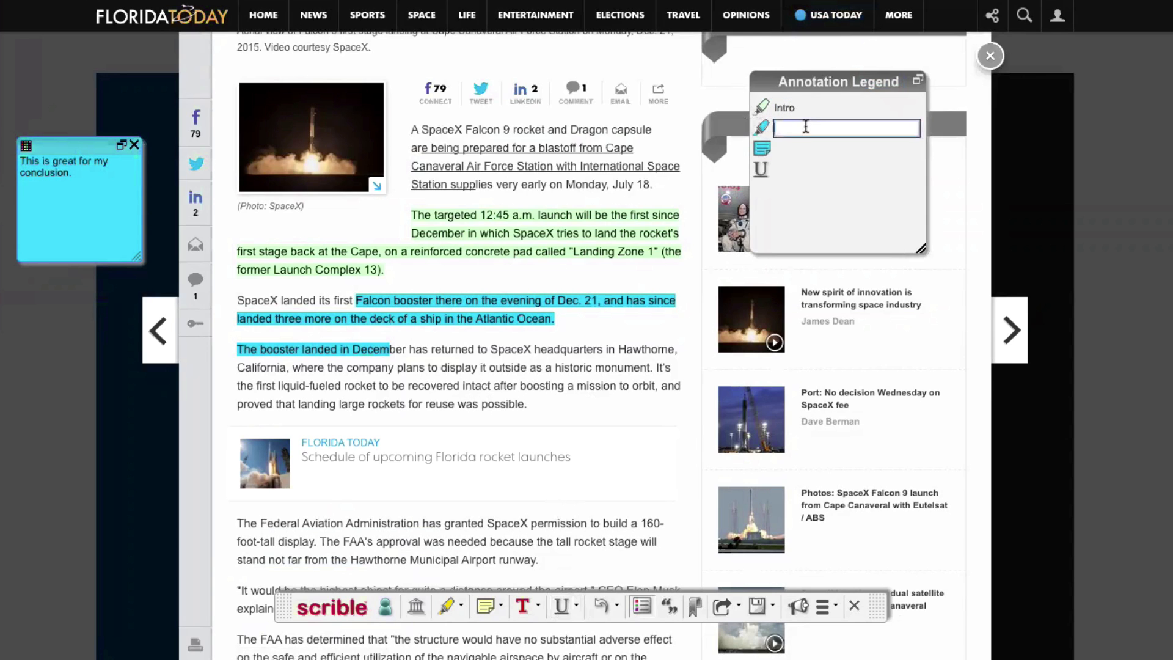
Label both the blue highlighter and the blue note "Conclusion" in the annotation legend.
text(Conclusion)
key(Tab)
text(Conclusion)
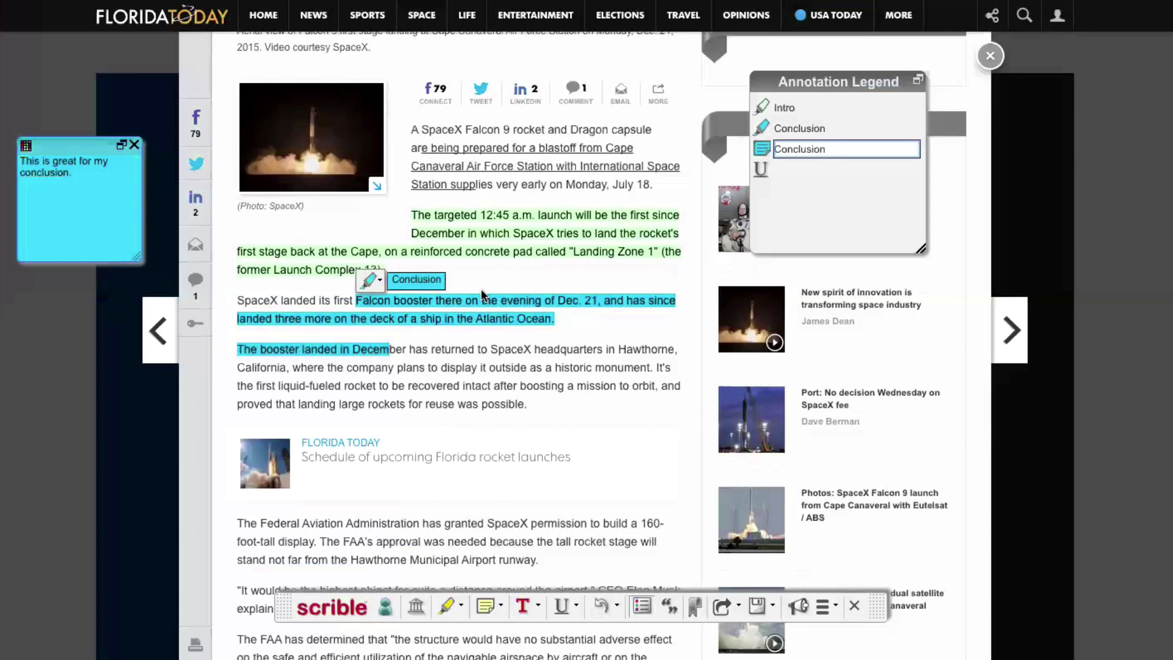
click(503, 265)
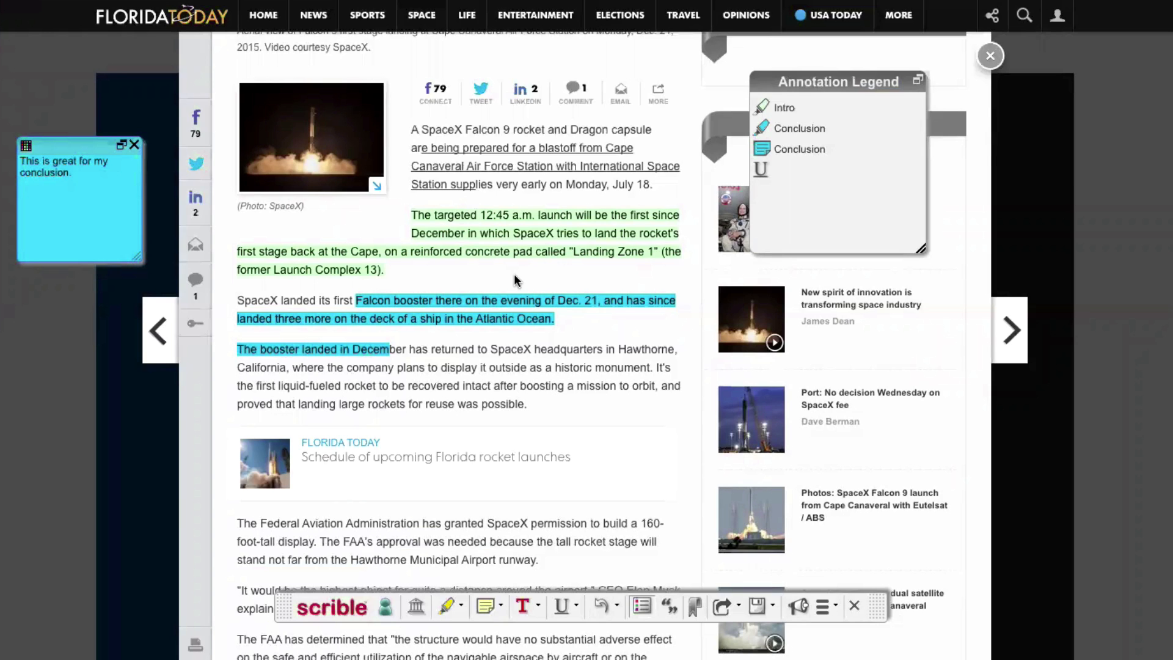
Hide the annotation legend and open the article's citation details, moved over the sidebar and enlarged to show more fields.
click(641, 605)
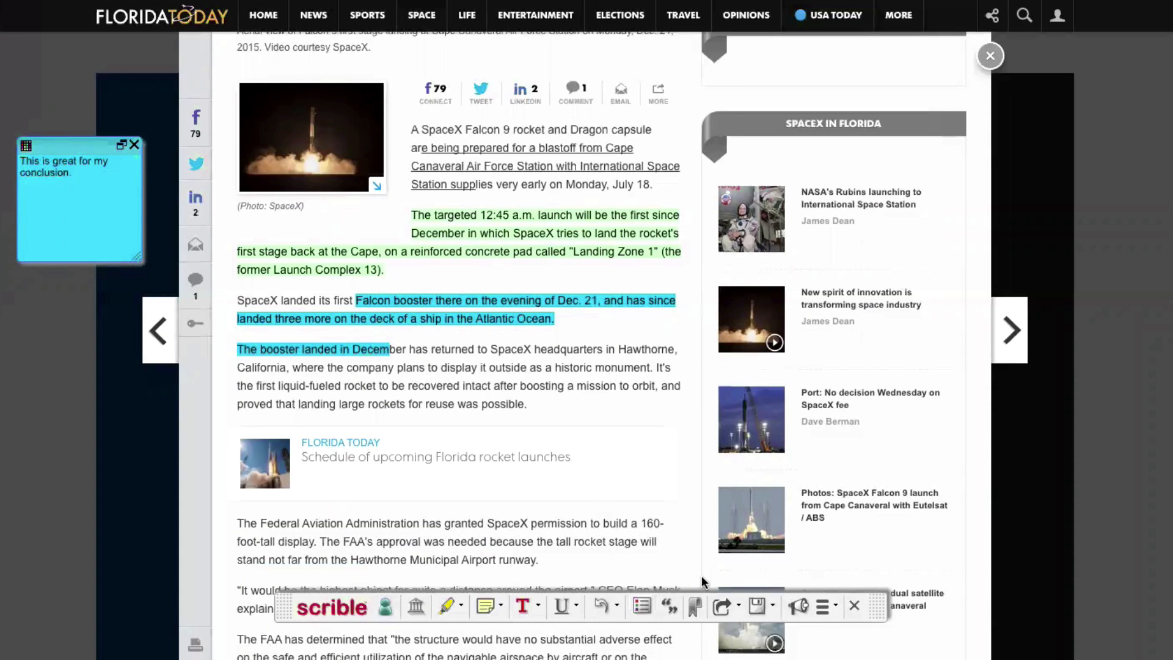
click(671, 608)
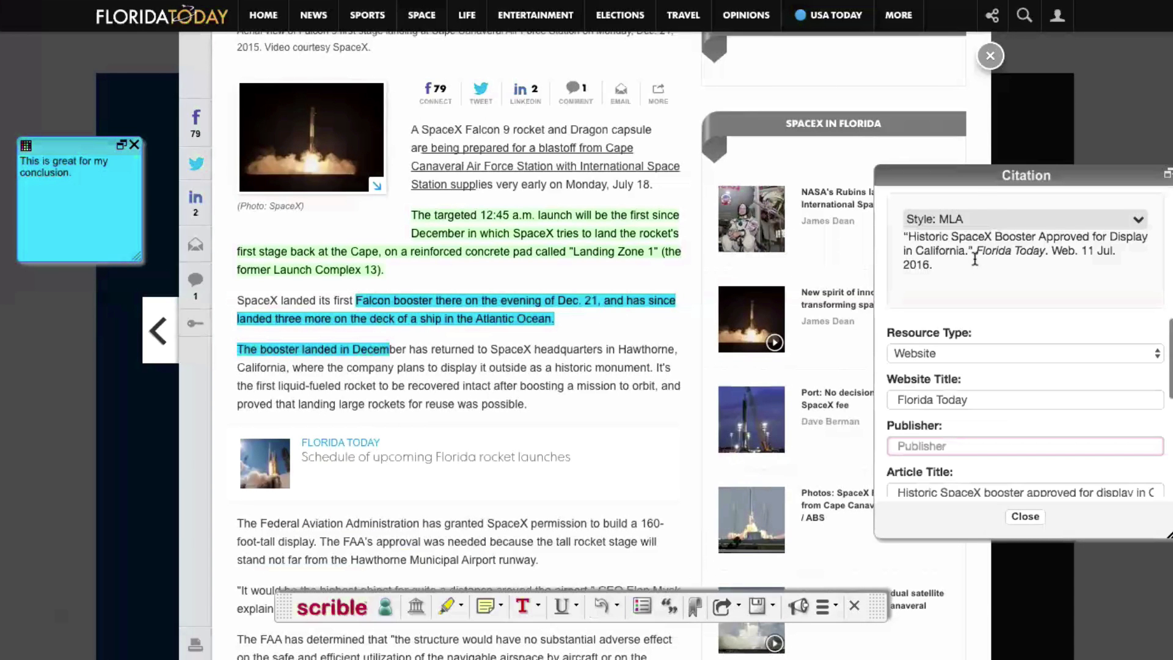
drag(986, 178, 779, 55)
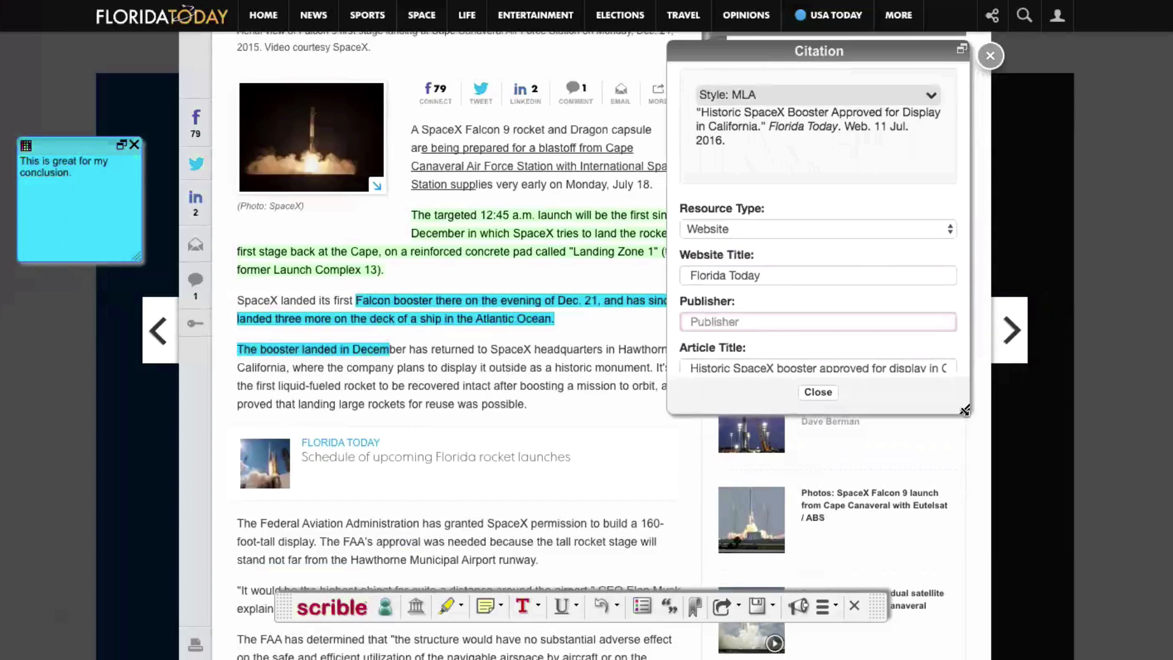
drag(965, 411, 1053, 562)
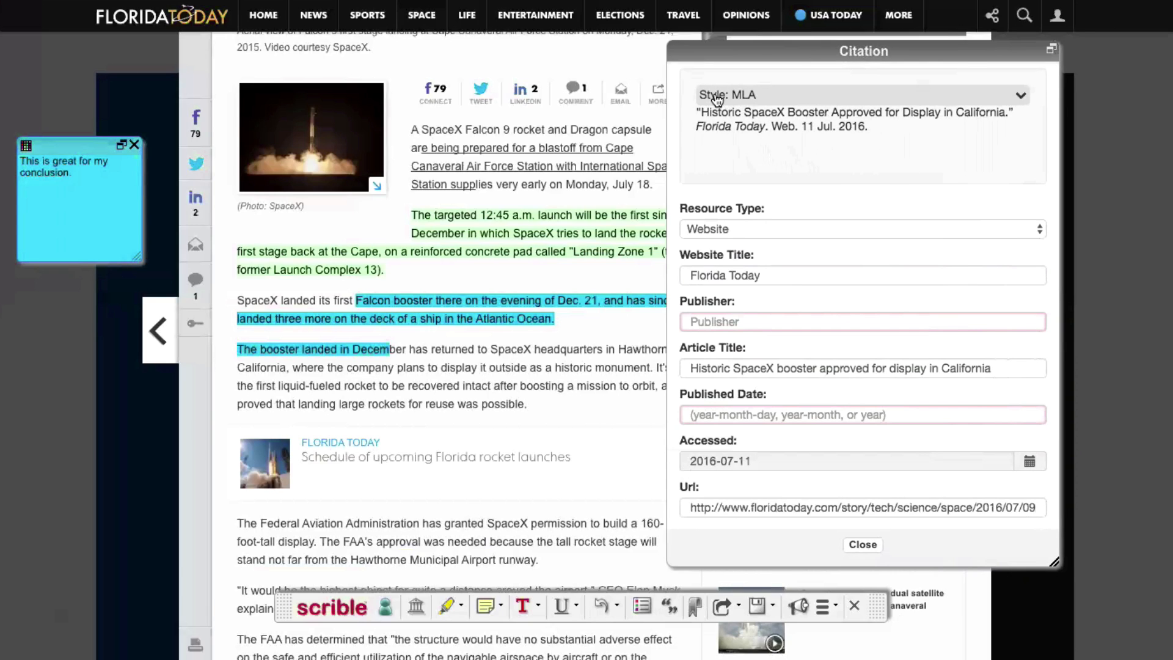
Search the citation styles for "tur", then clear the search and keep the MLA style.
click(1023, 96)
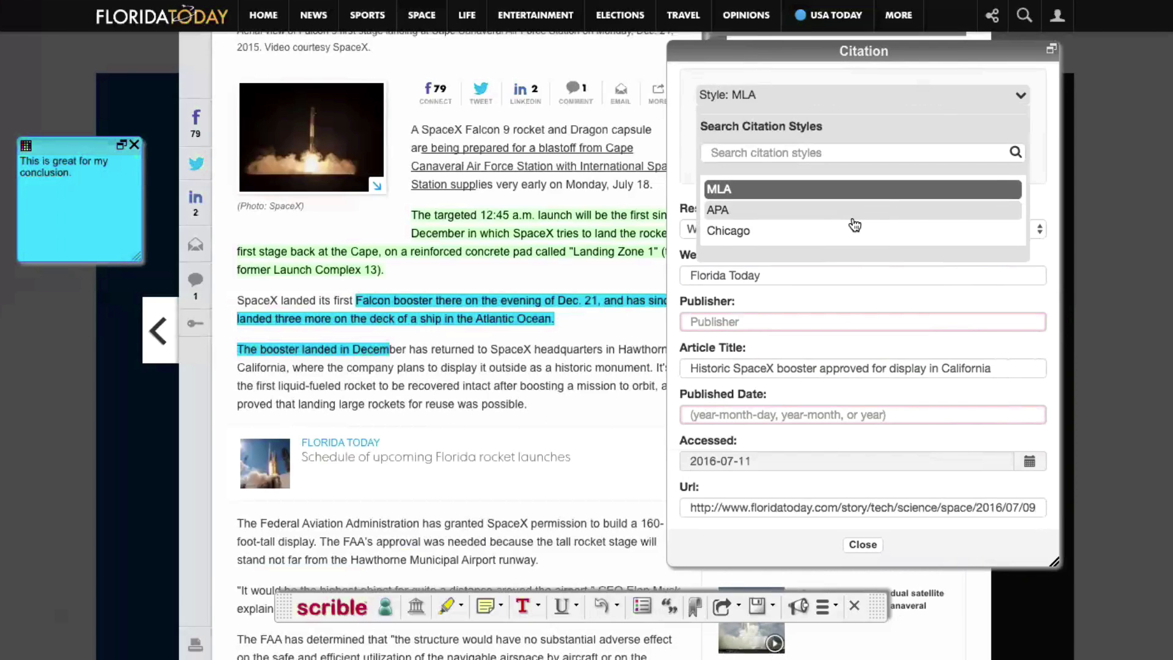
click(850, 152)
text(tu)
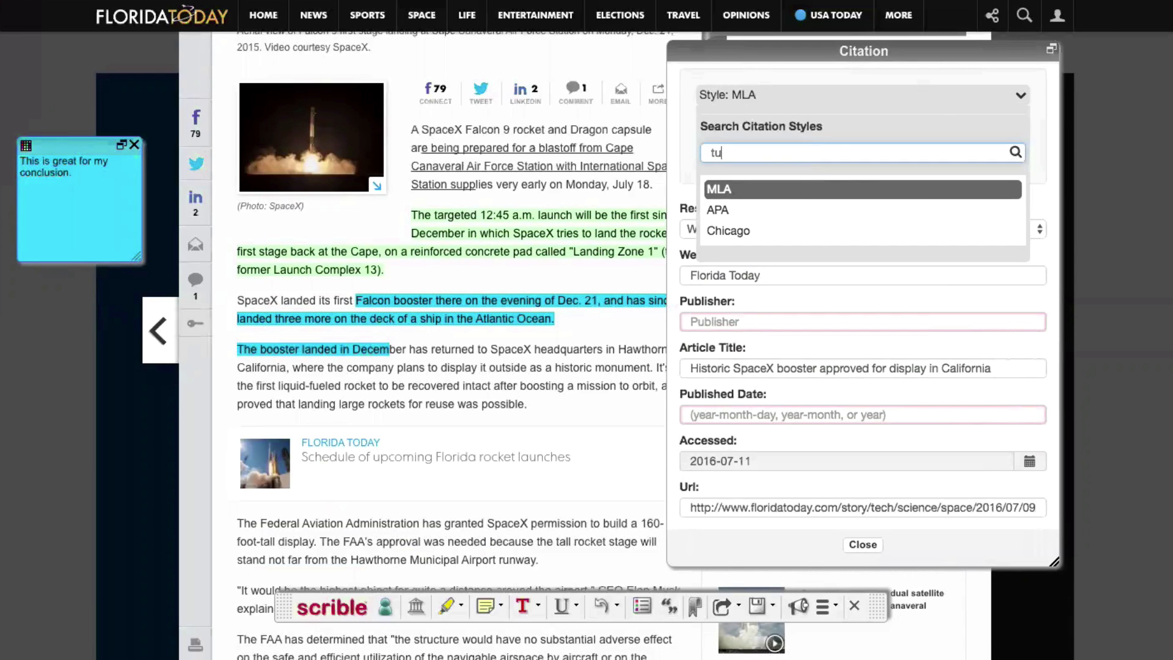
text(r)
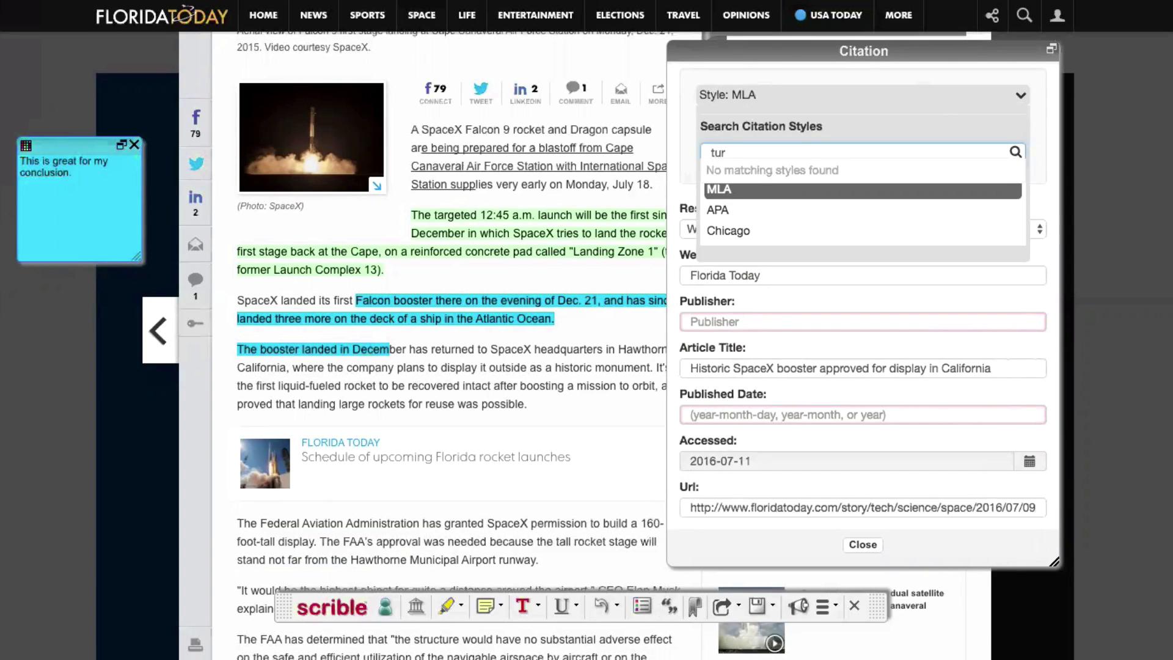
key(BackSpace)
key(BackSpace)
key(BackSpace)
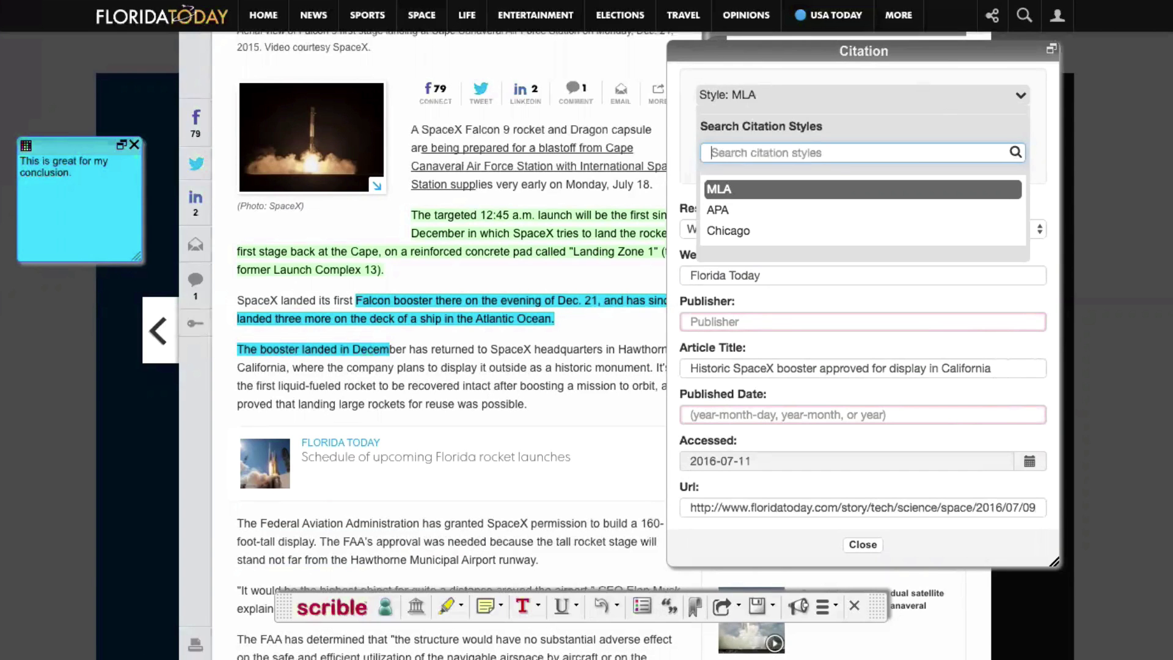
key(Return)
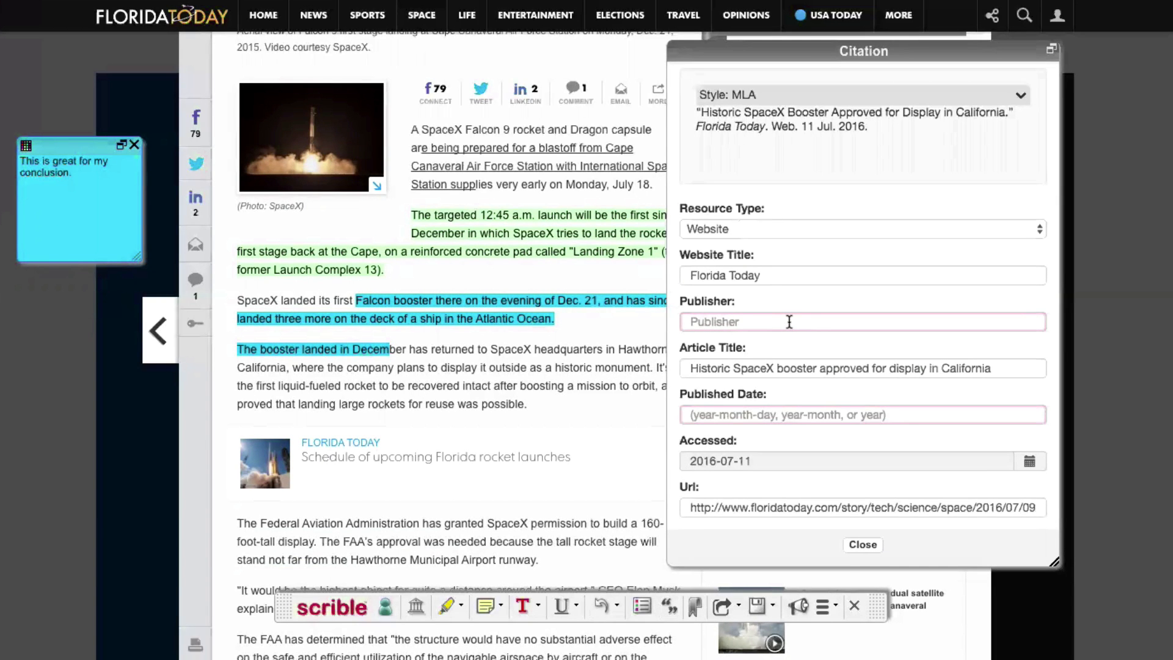
Examine the citation's remaining fields down to the authors.
scroll(789, 322, down, 3)
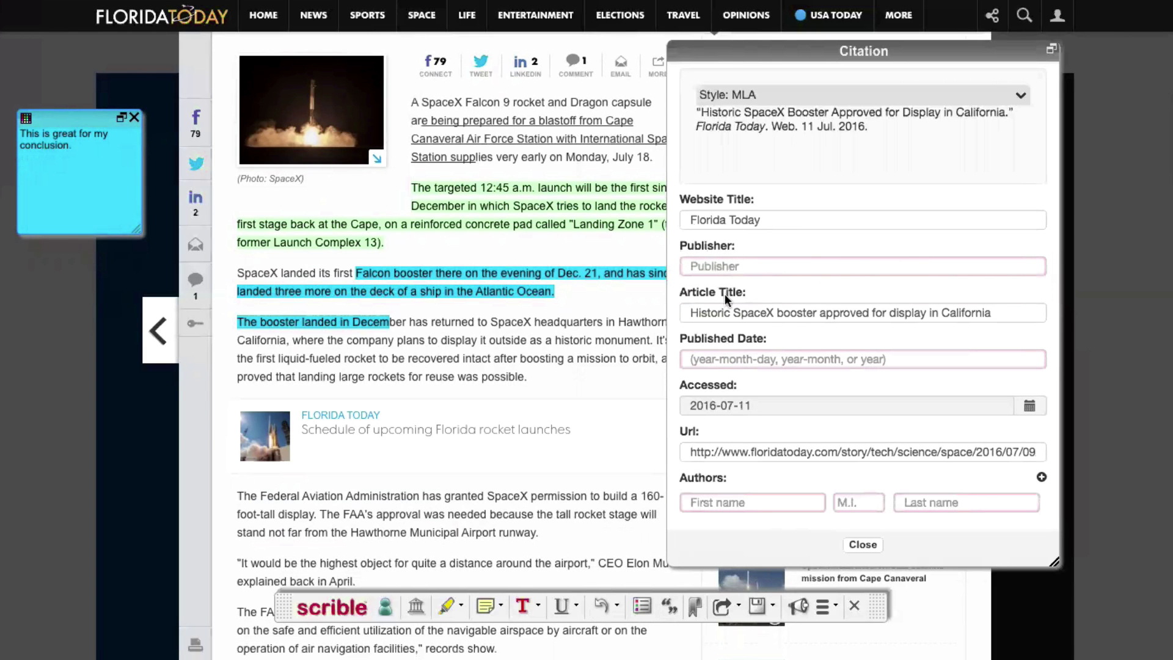
scroll(555, 384, down, 8)
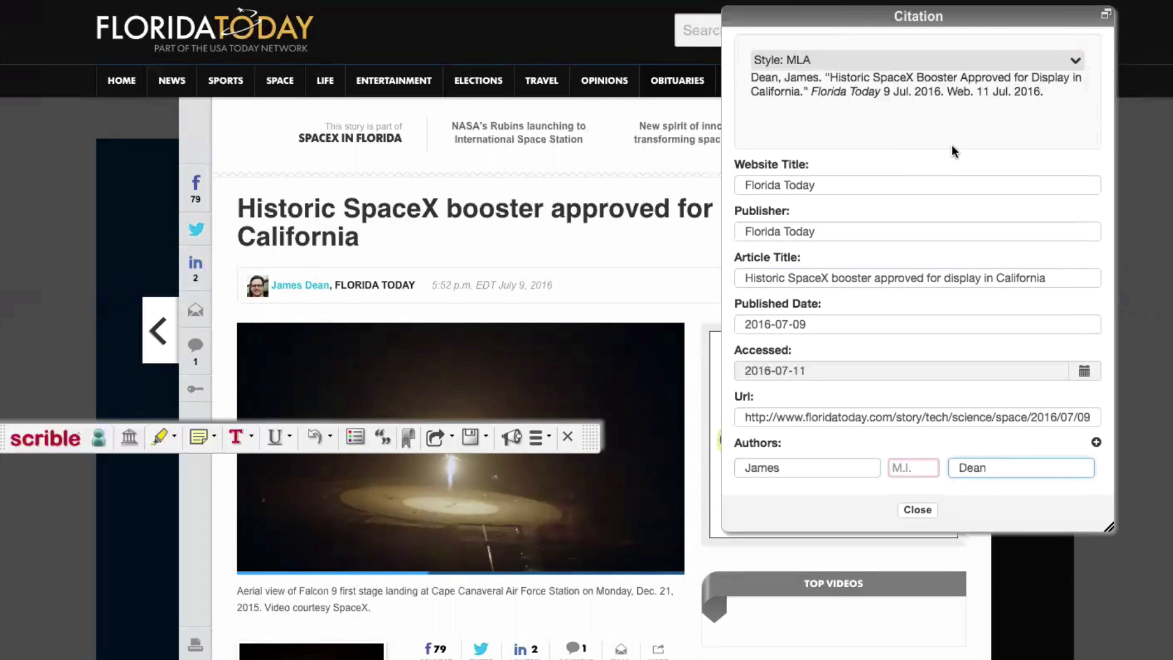
Preview the citation in APA style, then switch it back to MLA.
click(952, 144)
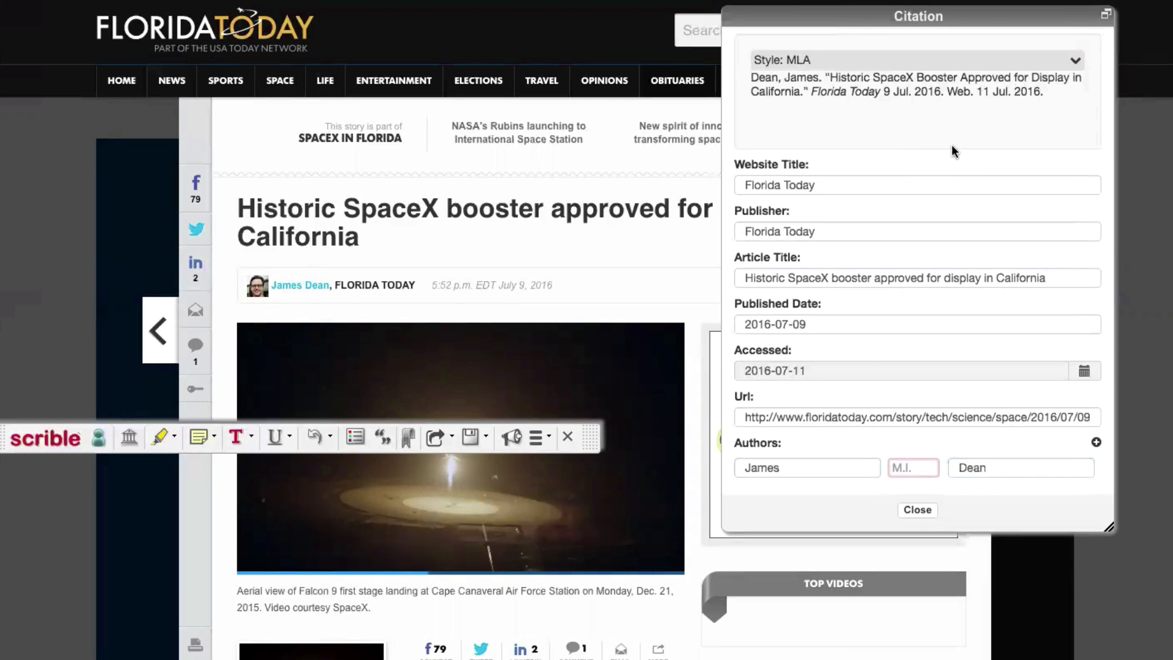
click(1078, 63)
click(1029, 176)
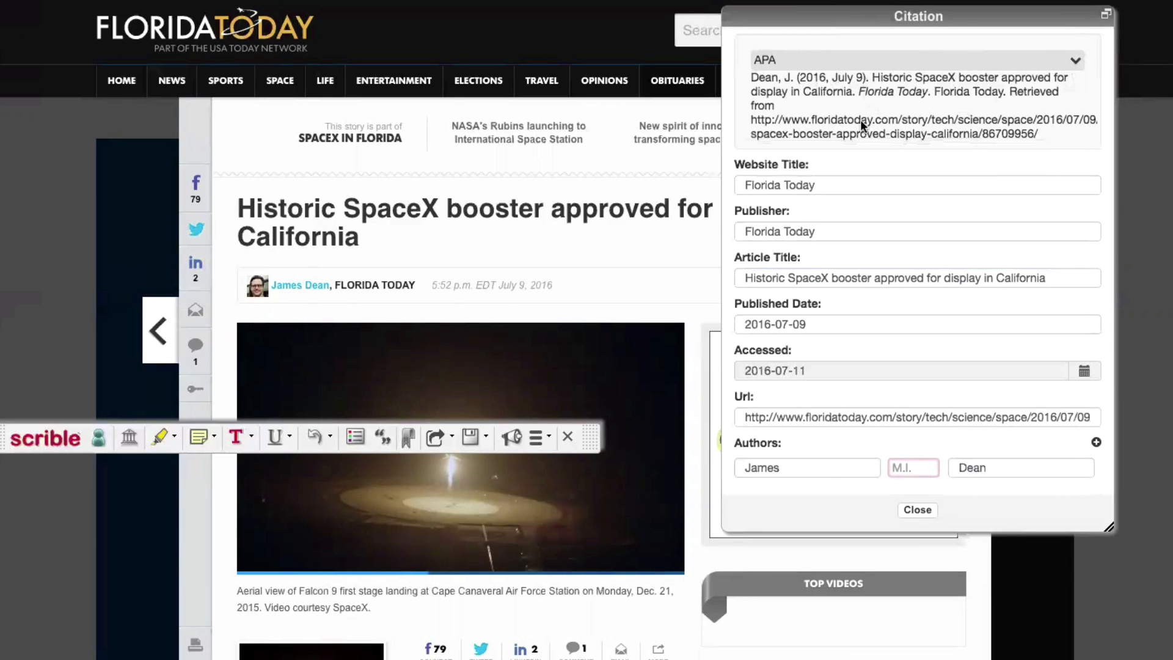
click(1075, 61)
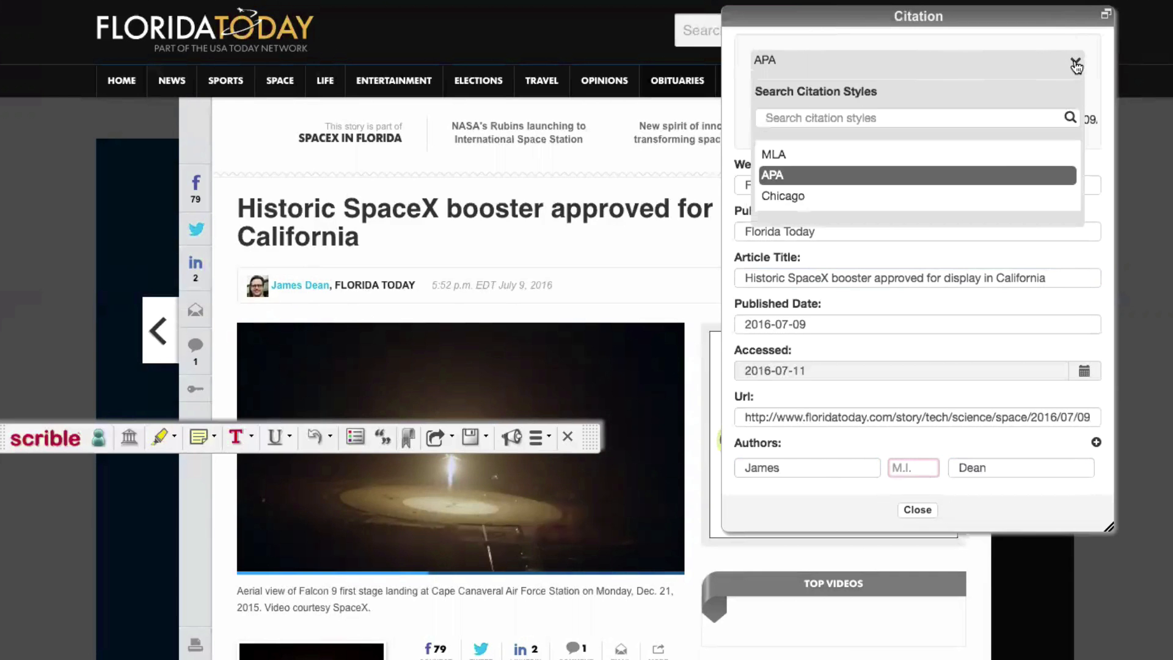
click(995, 154)
Close the citation details and place the scrible toolbar just below the article's video.
click(918, 510)
drag(895, 591, 894, 618)
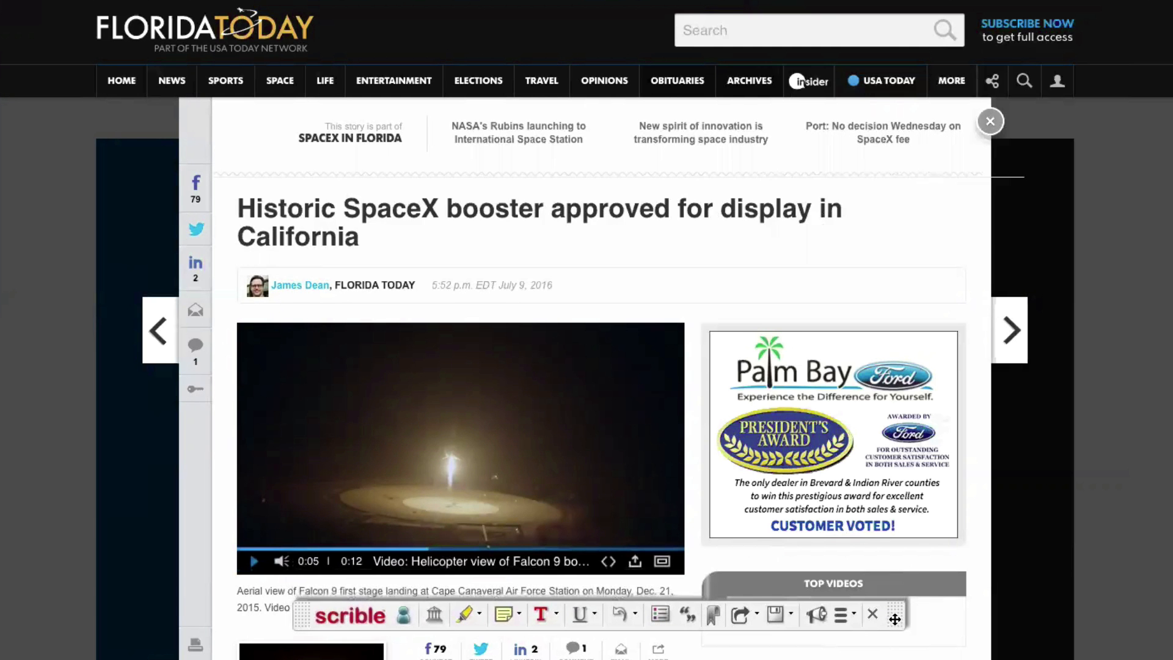
click(714, 616)
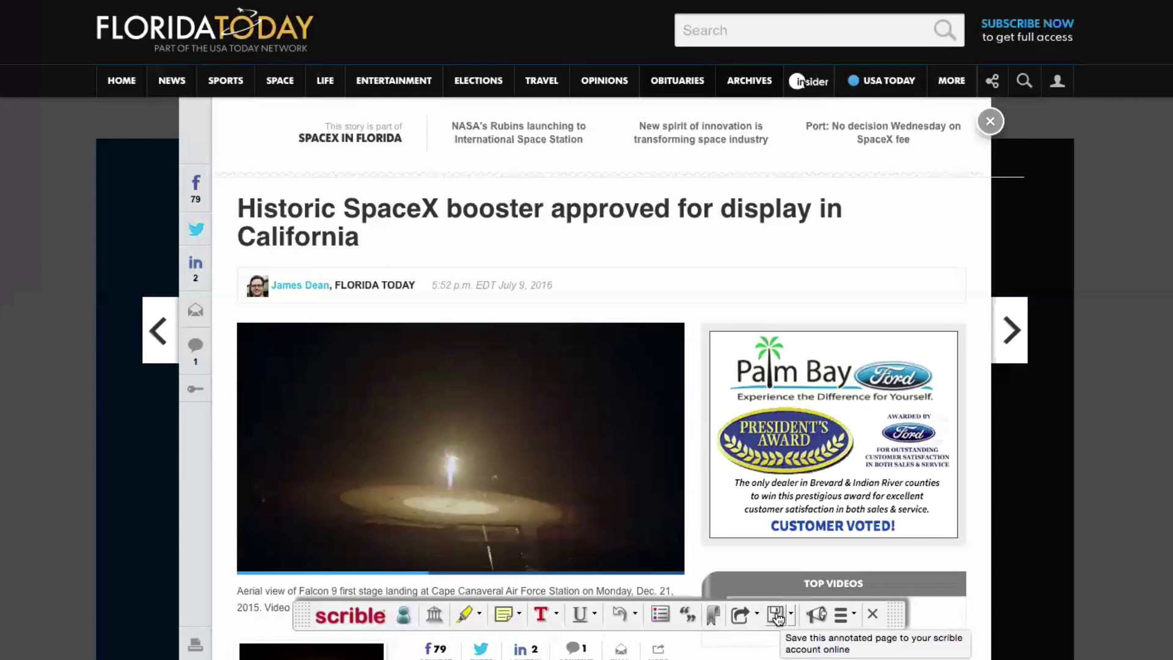
Move the scrible toolbar up beneath the article's headline and check its sharing options.
drag(897, 616, 842, 280)
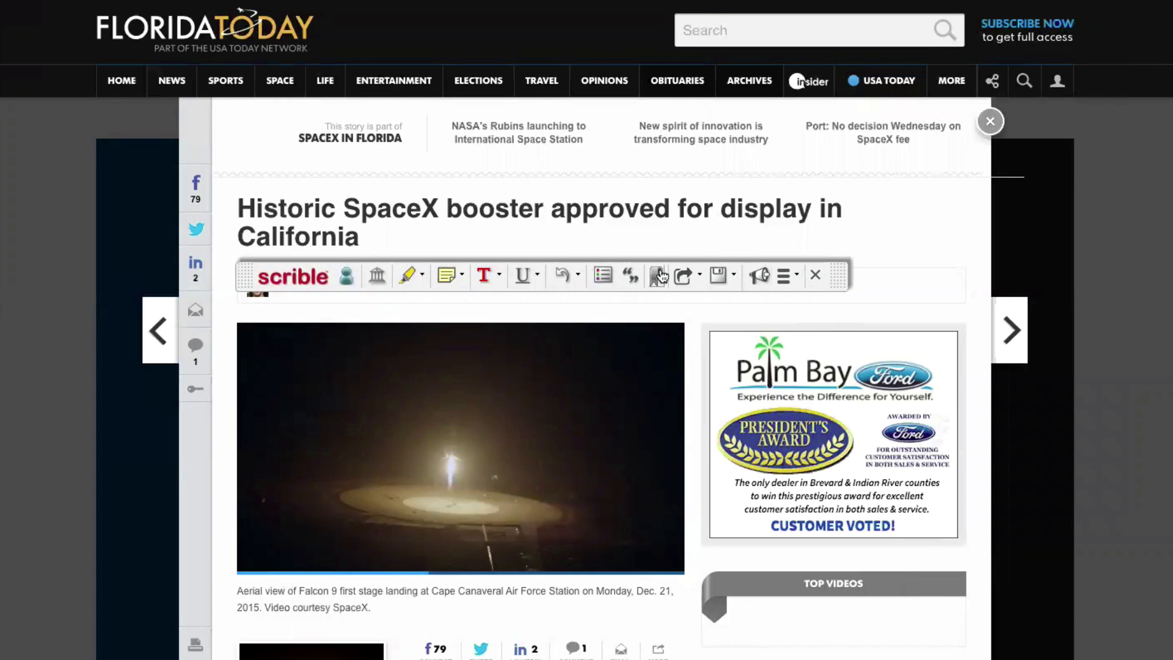
click(701, 278)
Start saving the annotated page to the scrible account with My Library as the destination.
scroll(674, 389, down, 6)
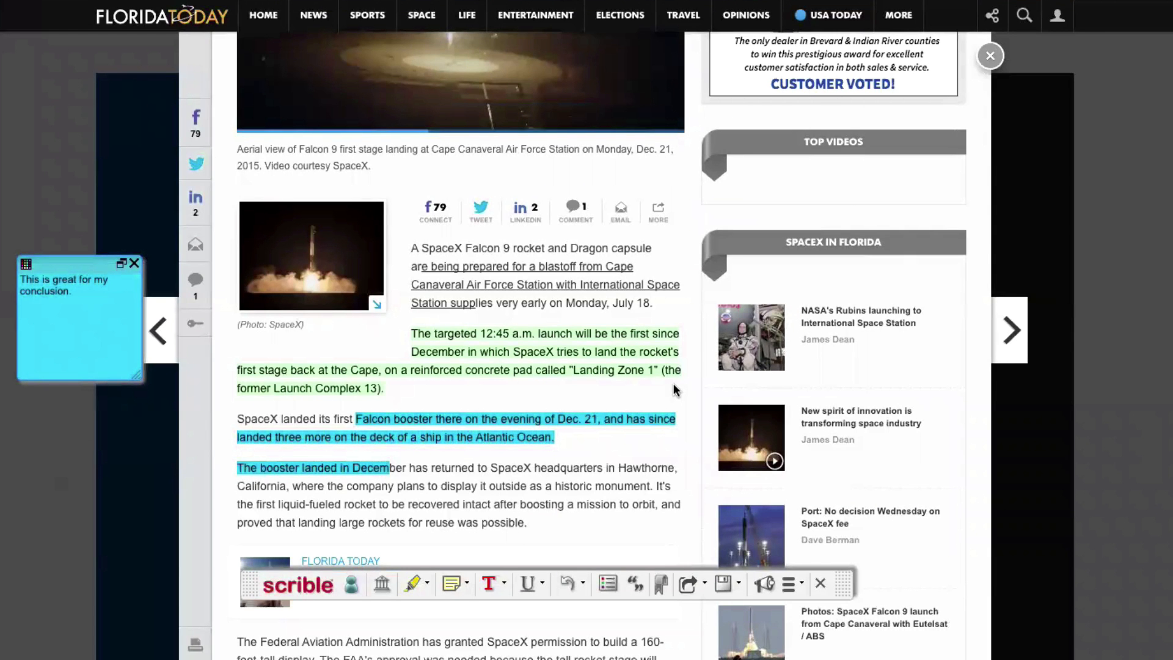
click(723, 583)
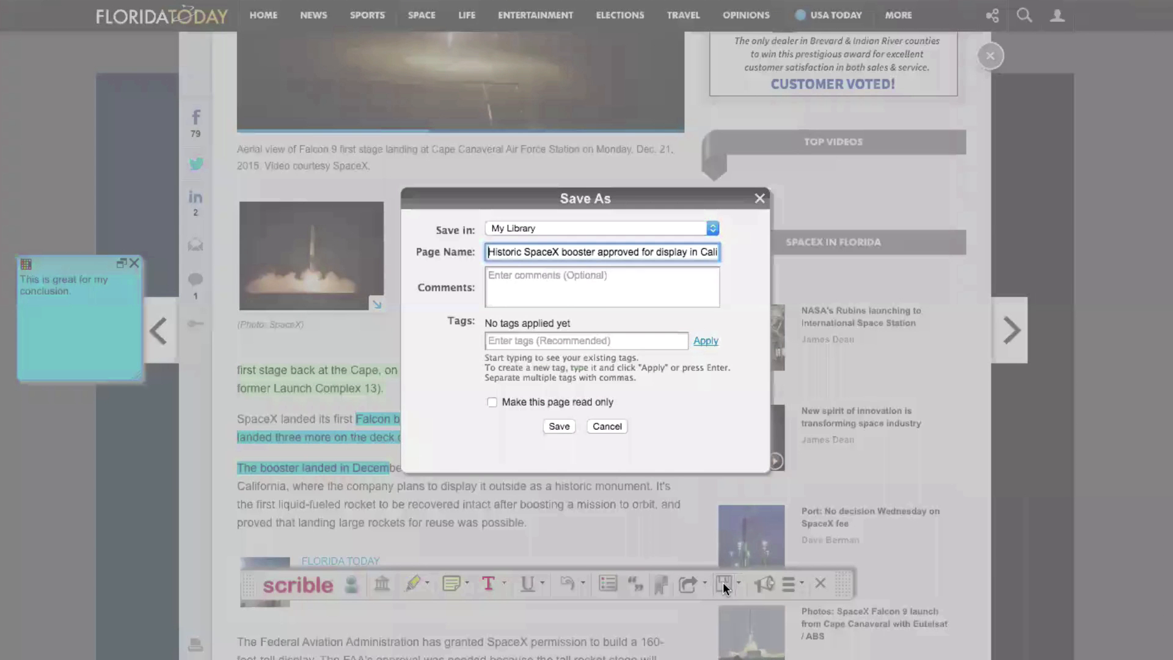
click(538, 228)
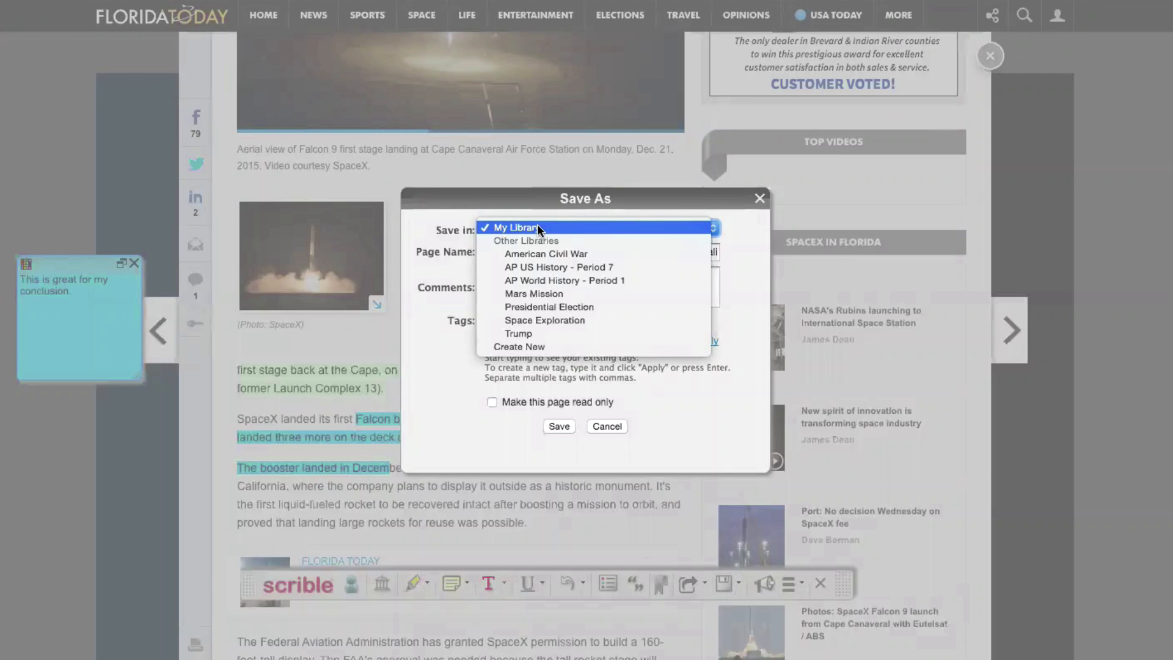
click(538, 227)
Review the page name and comments fields for the saved page and apply the existing tag spacex.
click(498, 252)
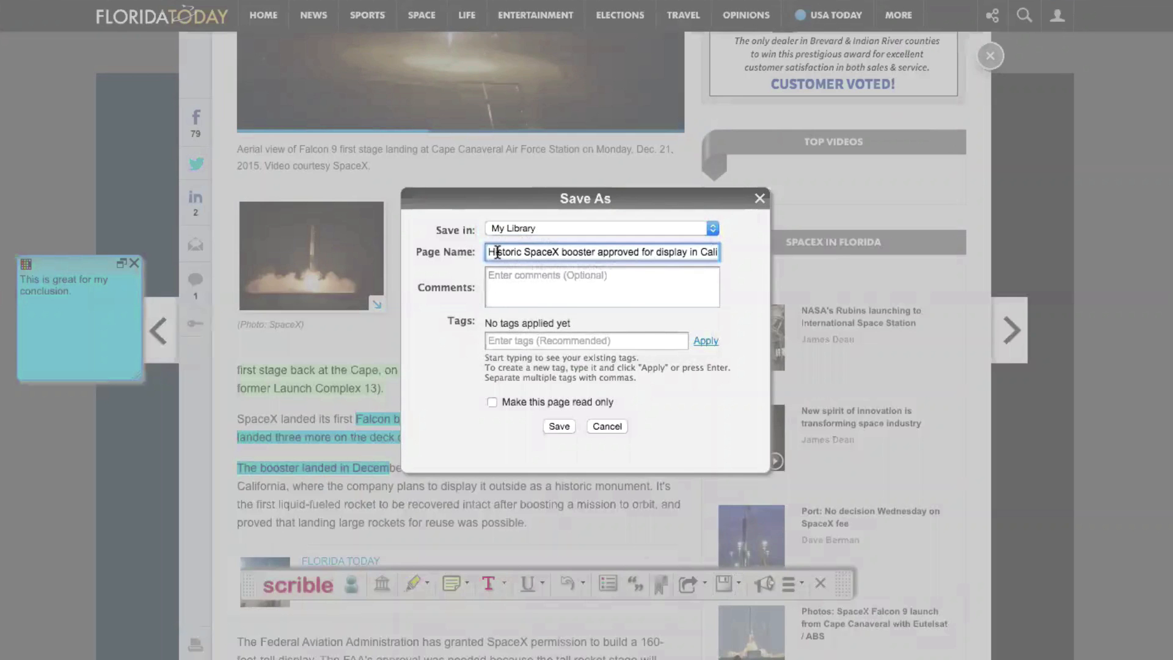
double_click(498, 251)
click(528, 282)
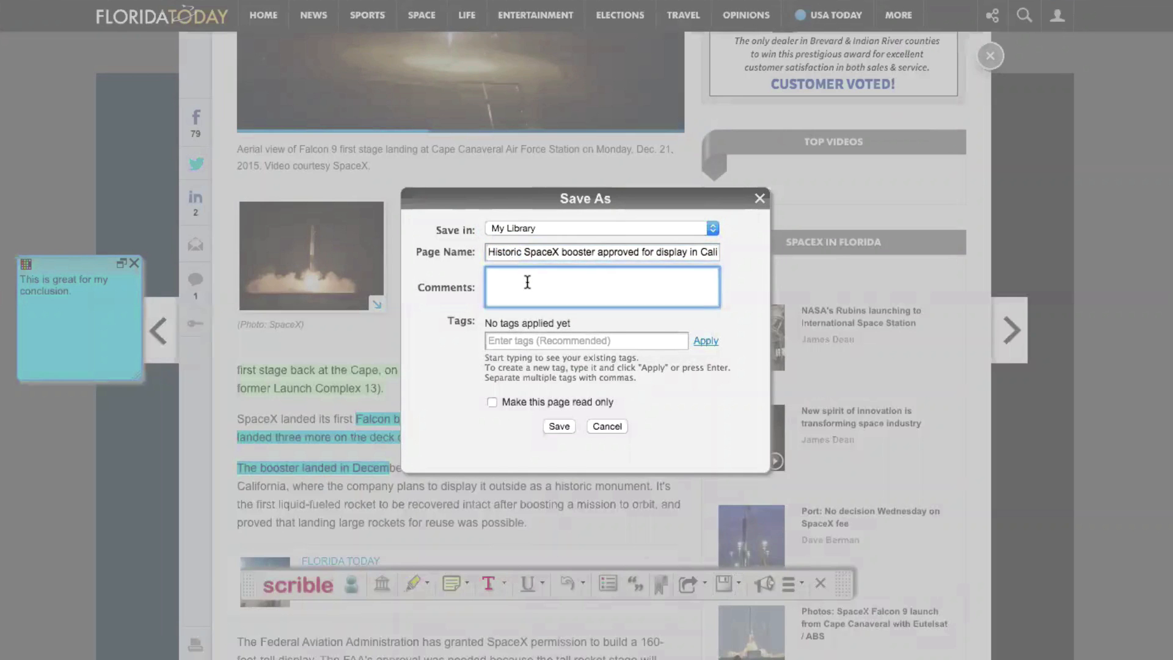
click(530, 342)
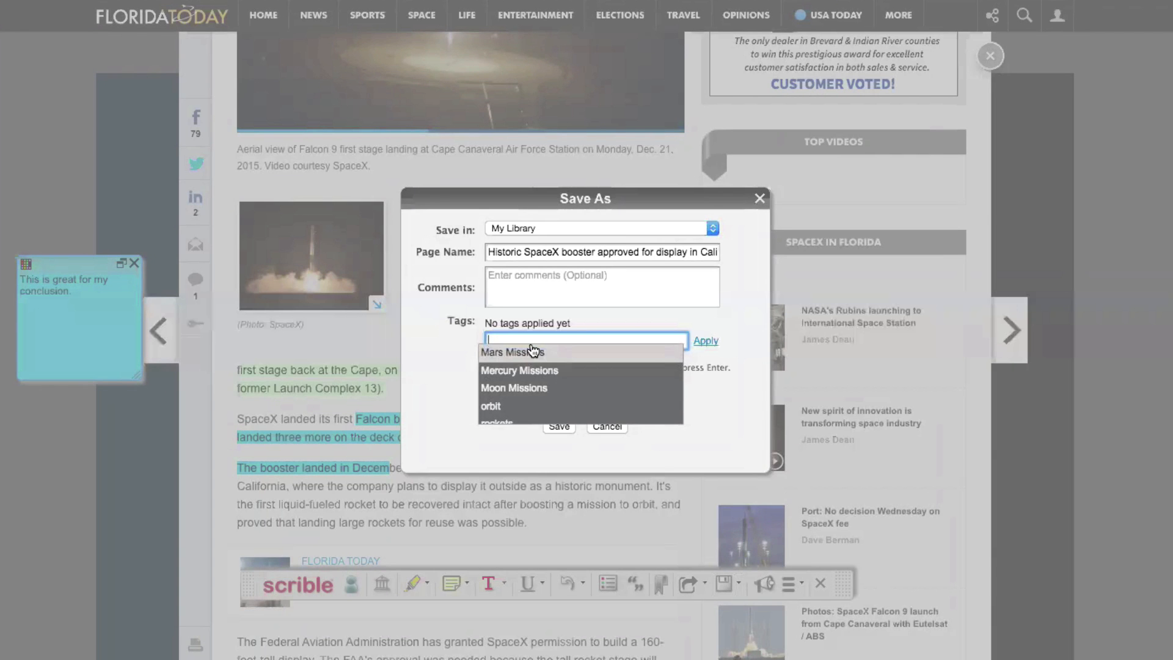
text(spl)
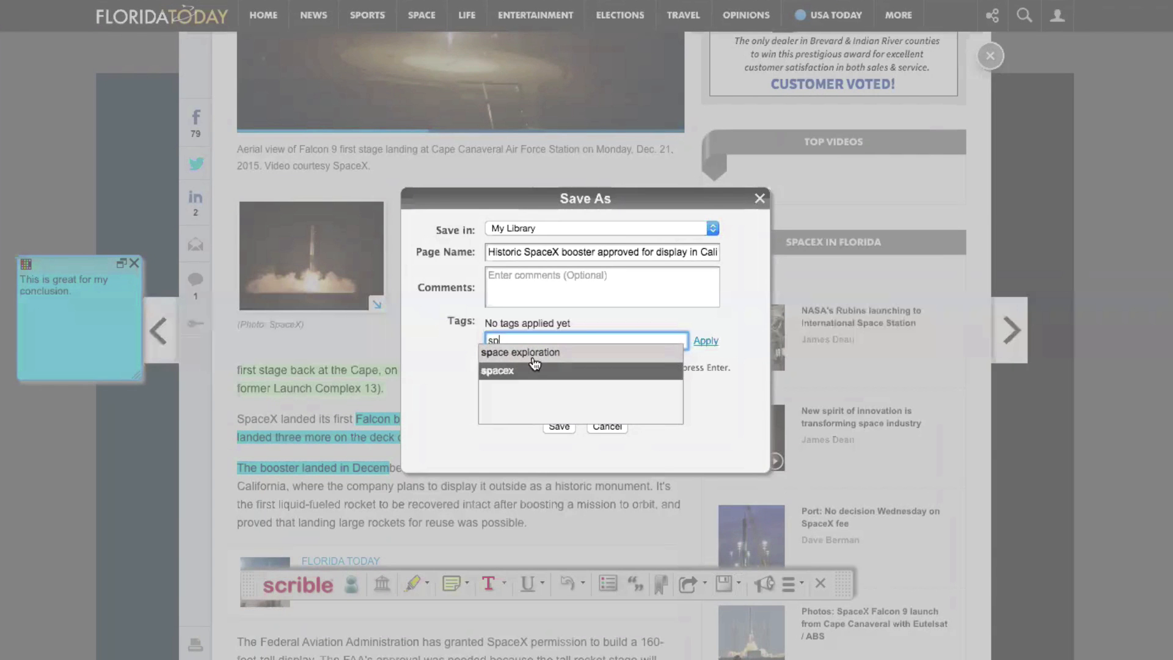
click(516, 371)
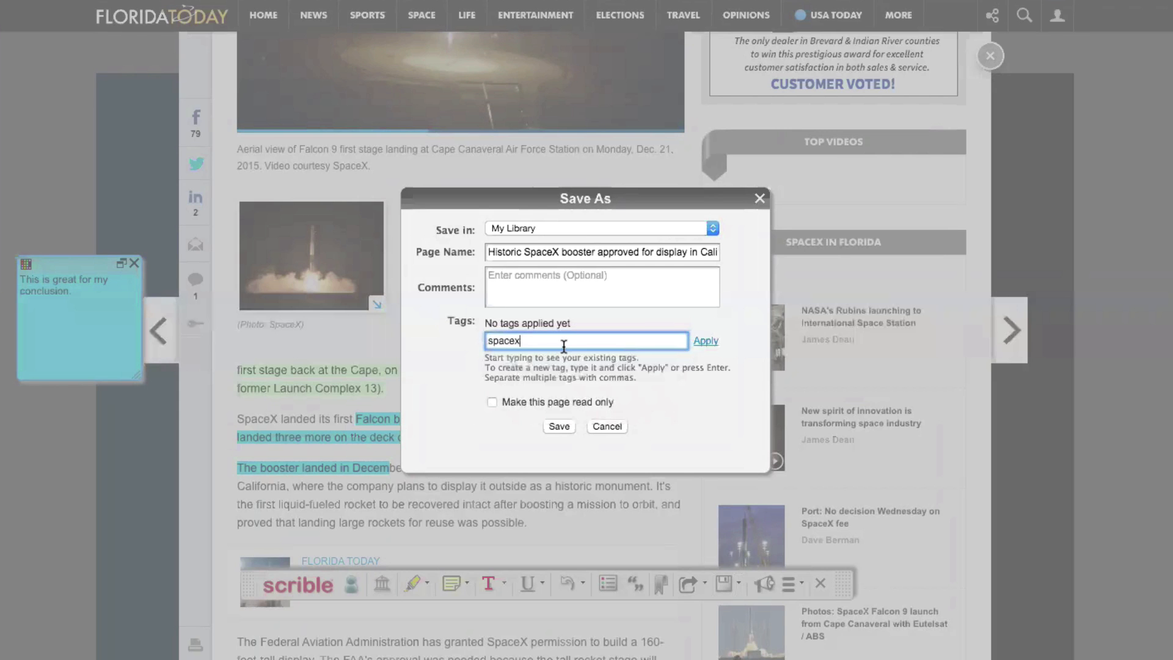
click(589, 337)
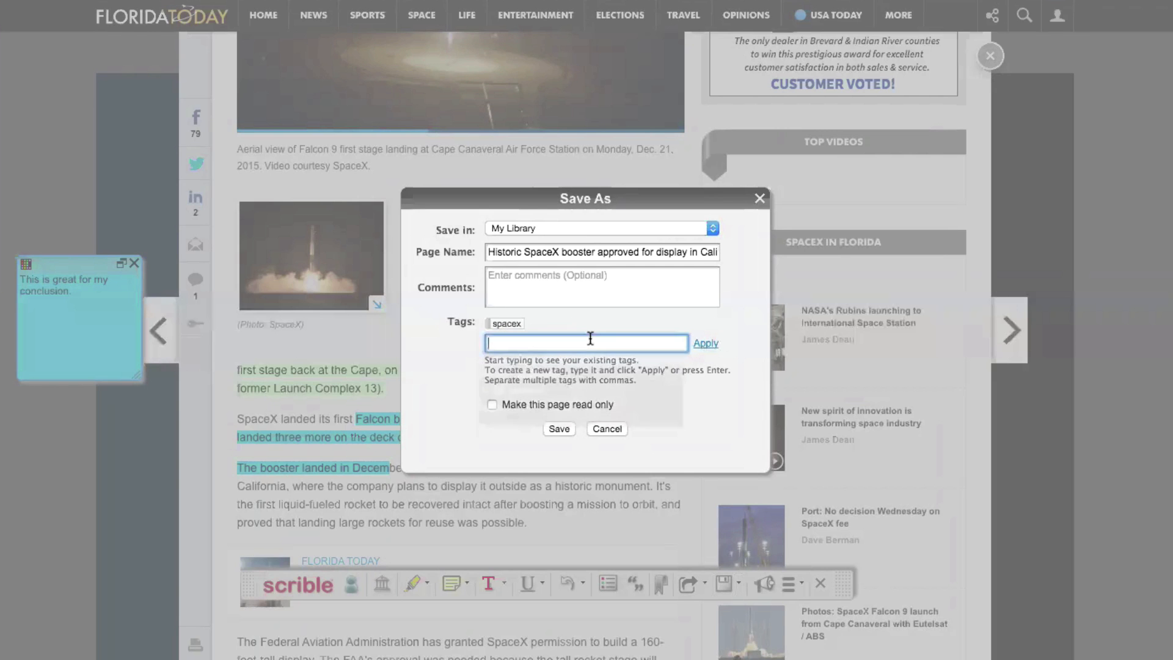
Add the existing tag Mars Missions to the page and save it to My Library.
text(ml)
text(ar)
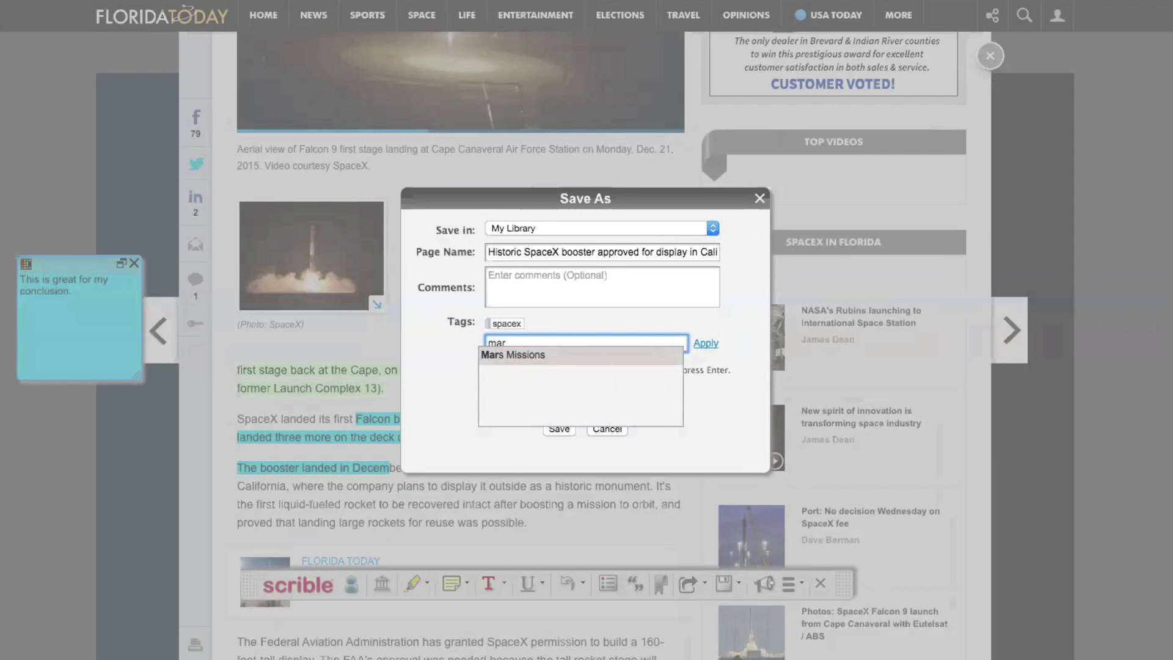
click(544, 360)
click(704, 343)
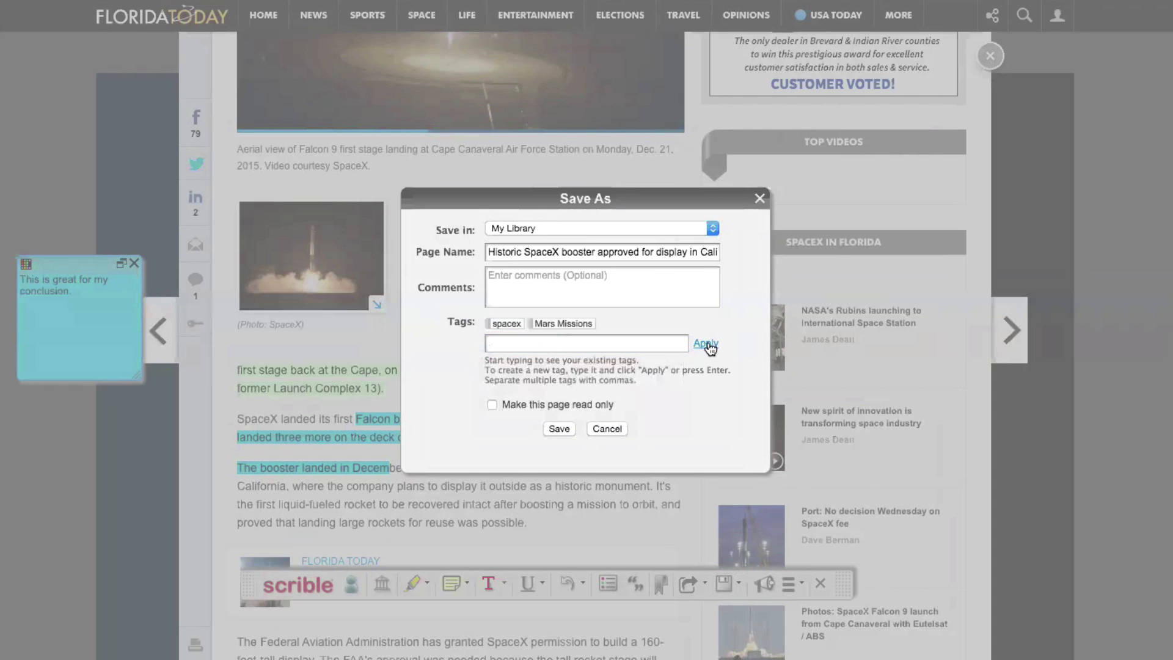
click(559, 429)
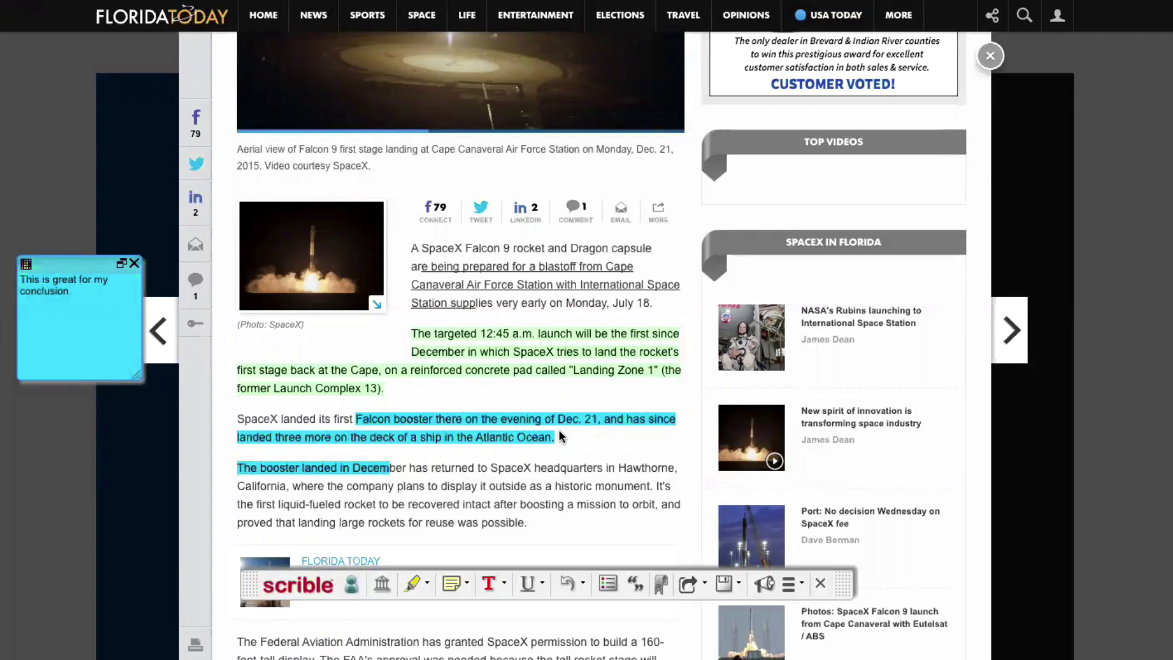
Open the scrible library from the toolbar and look over its saved entries and list of tags.
click(383, 586)
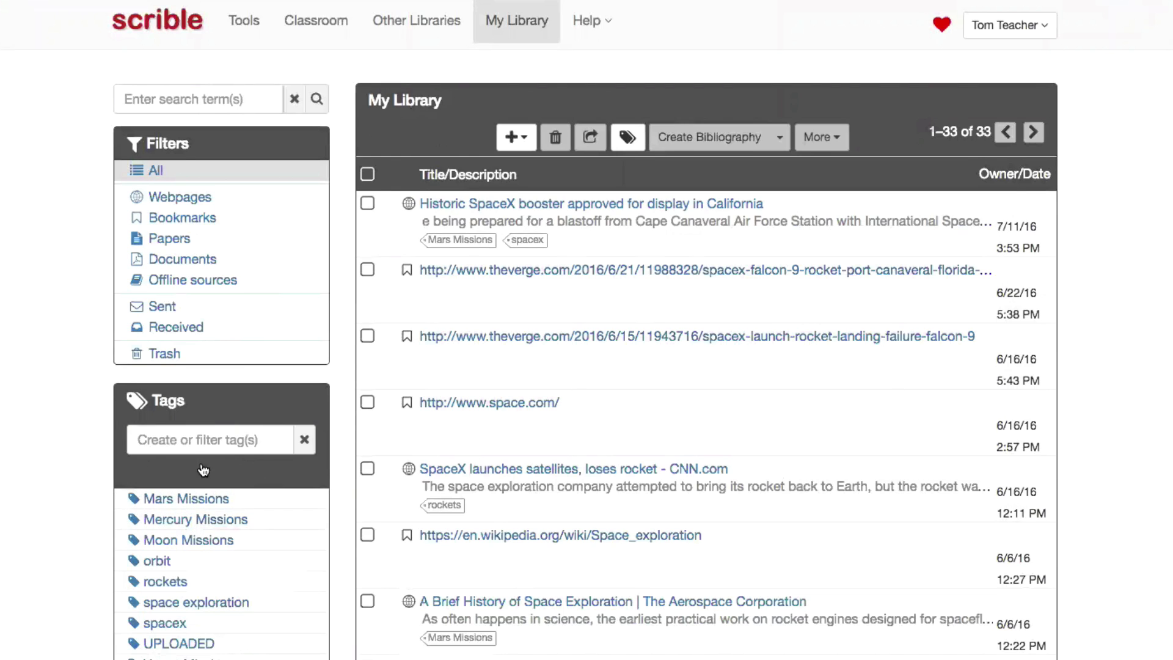
scroll(204, 470, down, 2)
scroll(204, 470, up, 2)
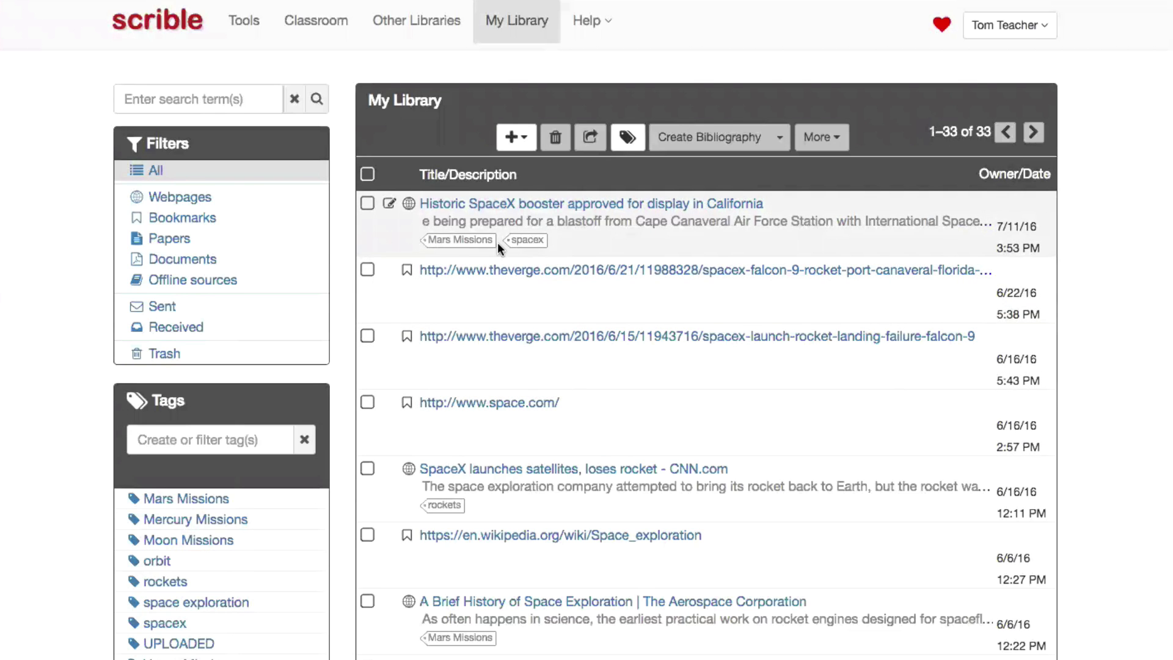
scroll(446, 316, down, 3)
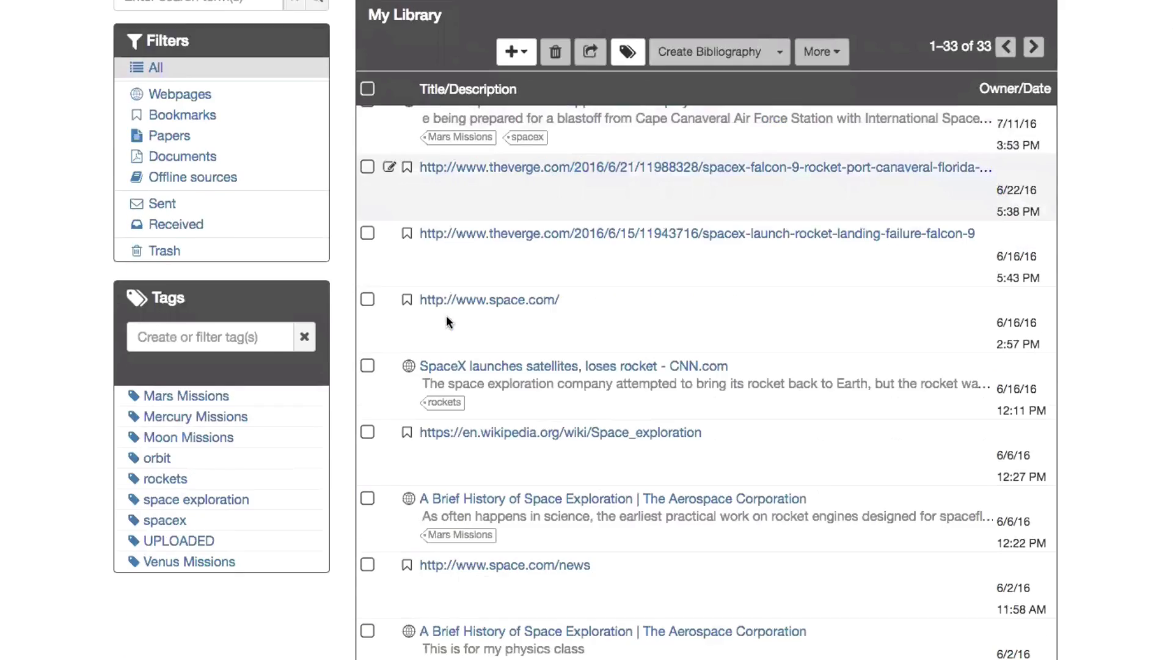
scroll(448, 323, up, 3)
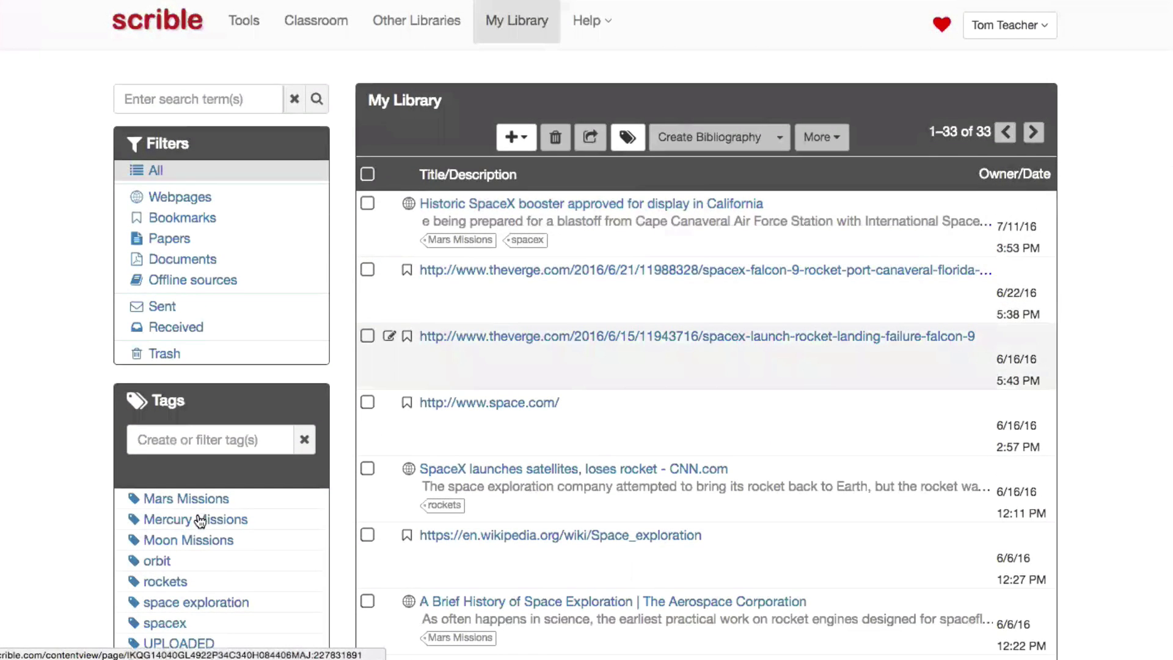
scroll(222, 526, down, 1)
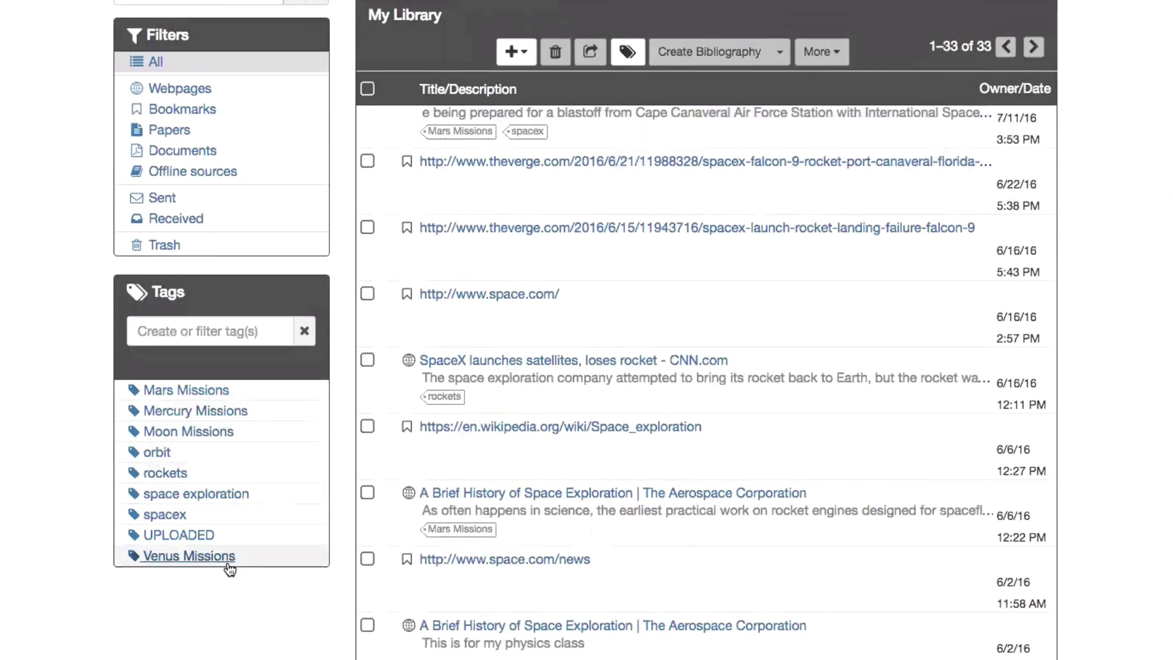
scroll(229, 569, up, 1)
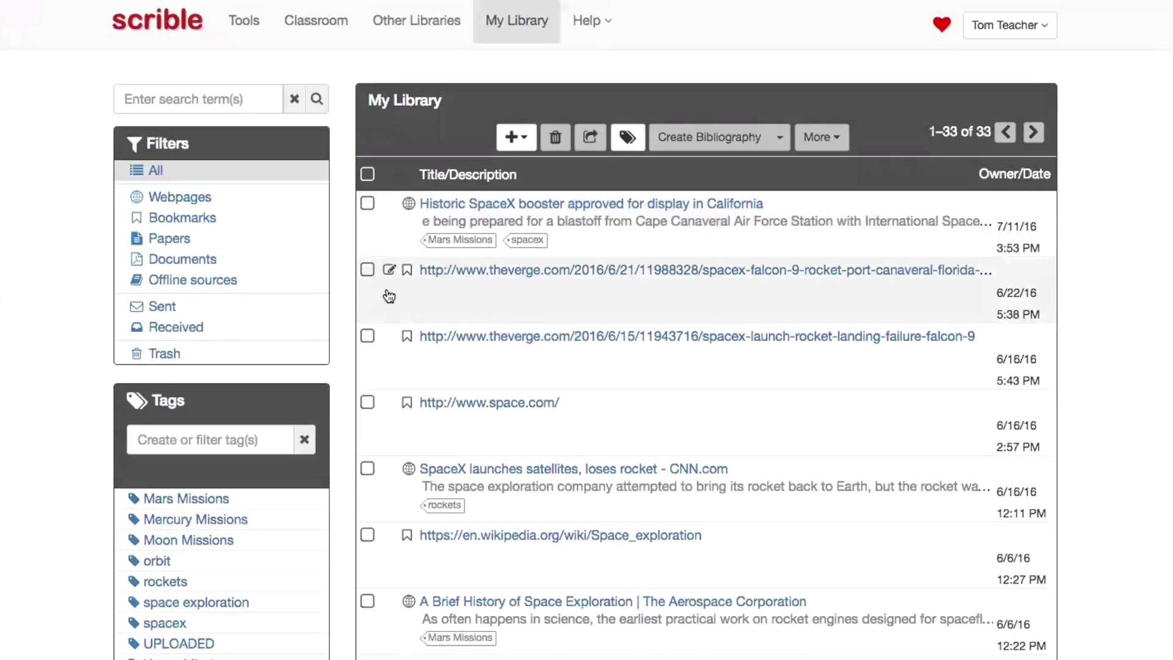
Filter the library by the tags Mars Missions and space exploration, look through the matching entries, and clear the tag selections.
click(249, 506)
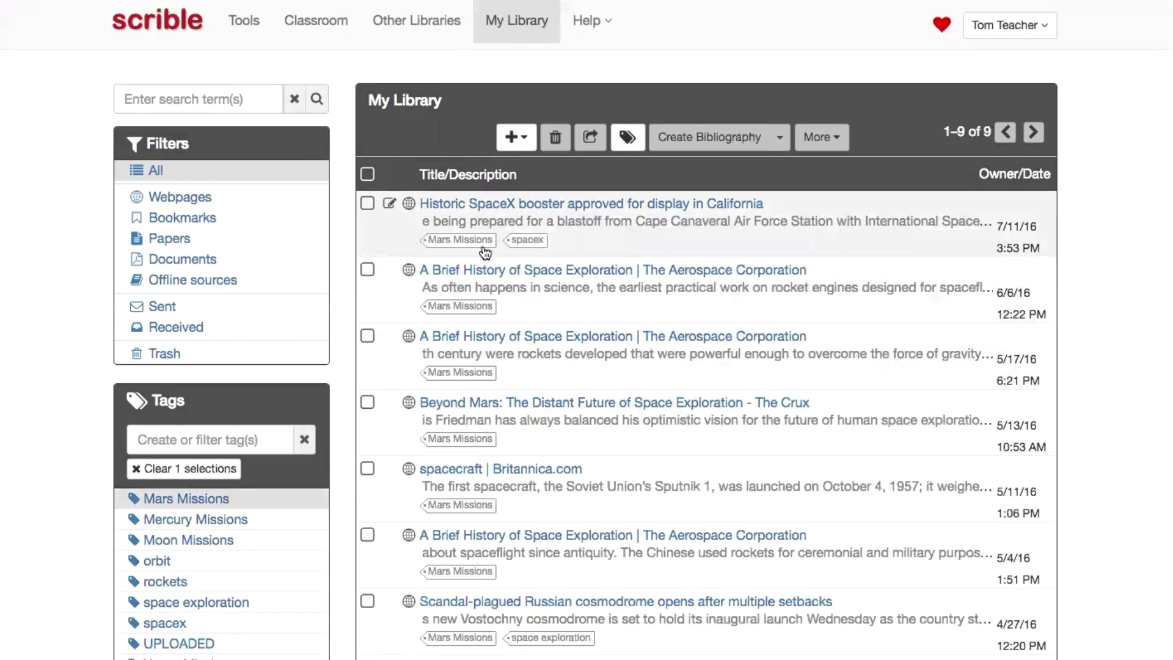
scroll(463, 423, down, 4)
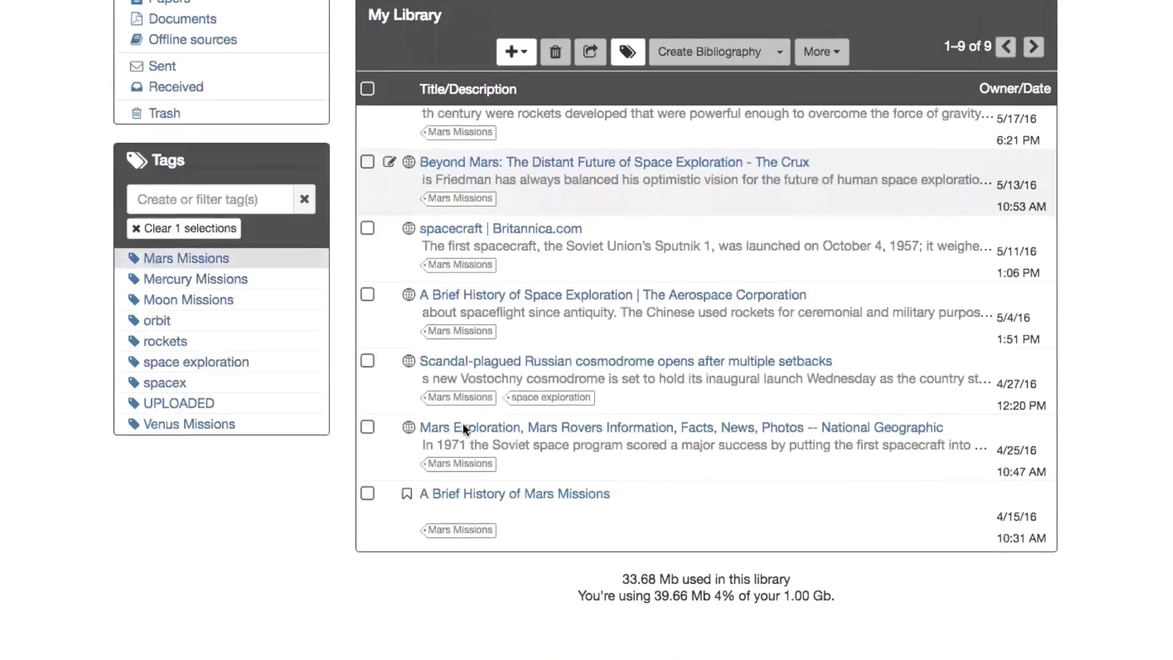
scroll(463, 423, down, 1)
scroll(464, 423, up, 5)
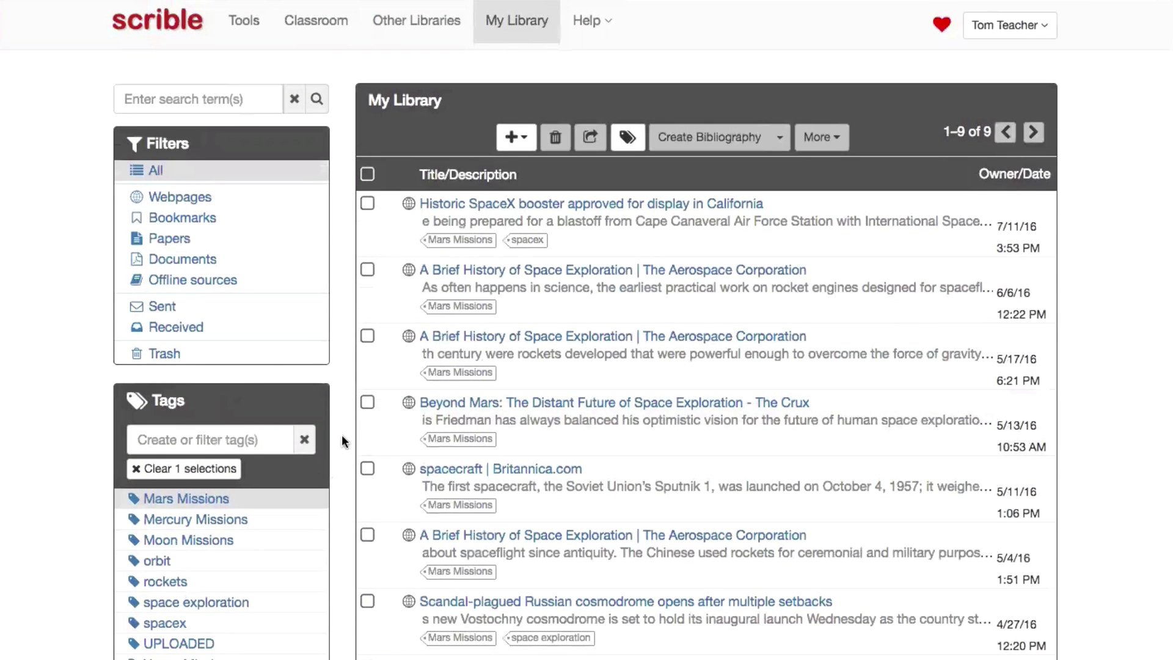
scroll(342, 437, down, 1)
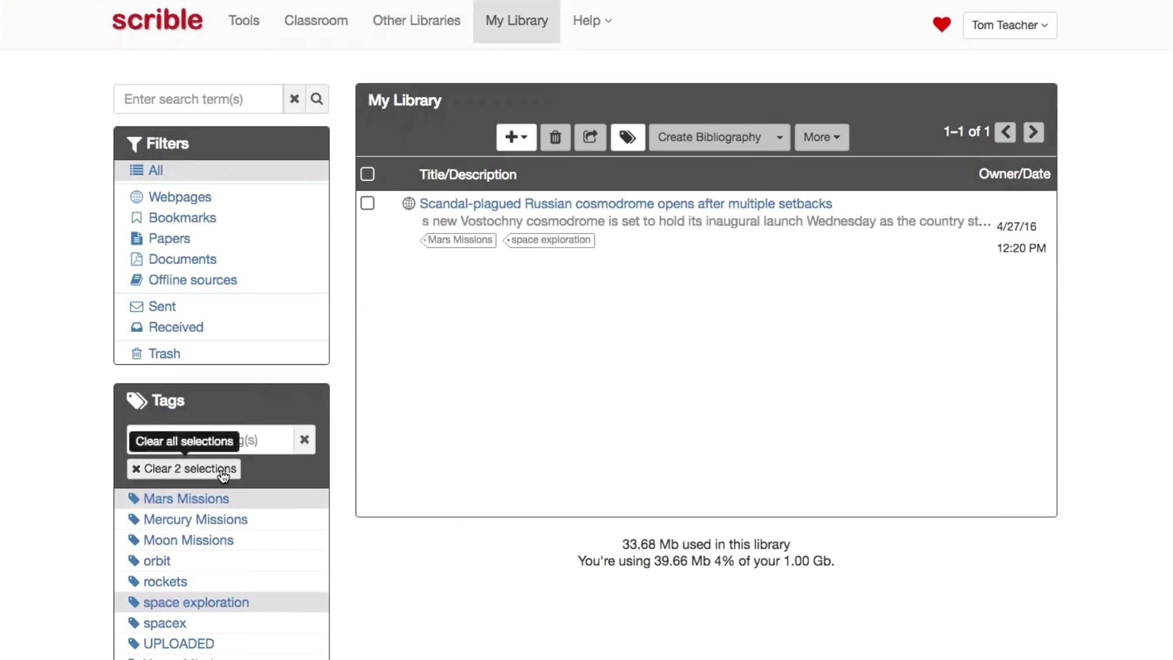
click(183, 468)
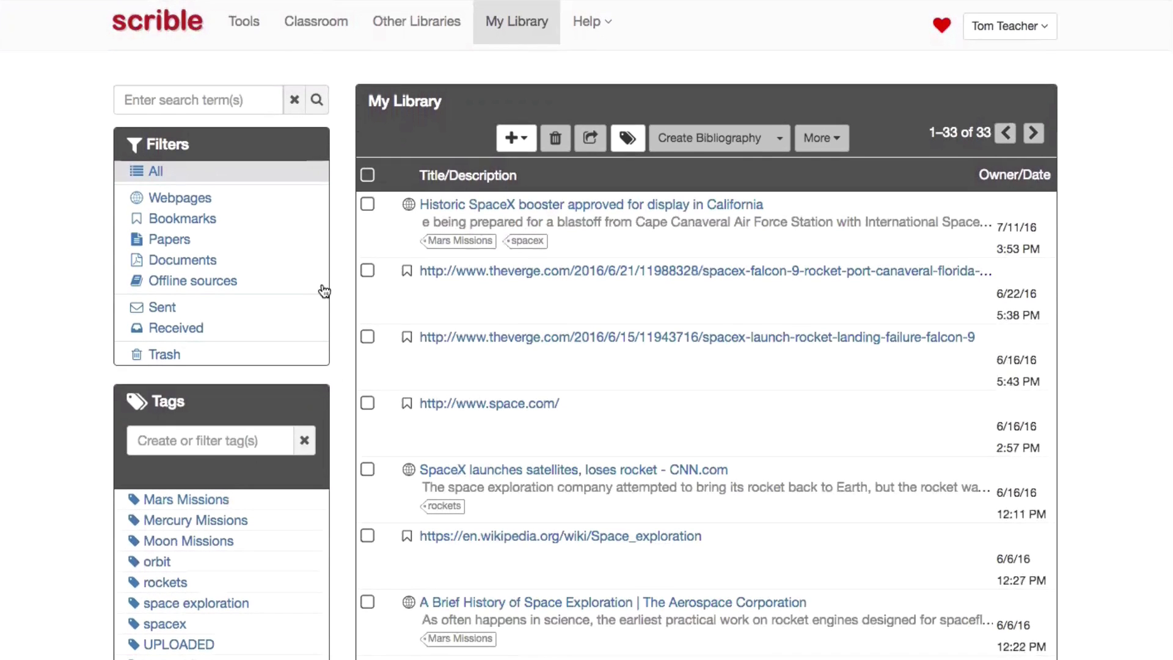
Search the library for venus and clear the search term.
click(253, 103)
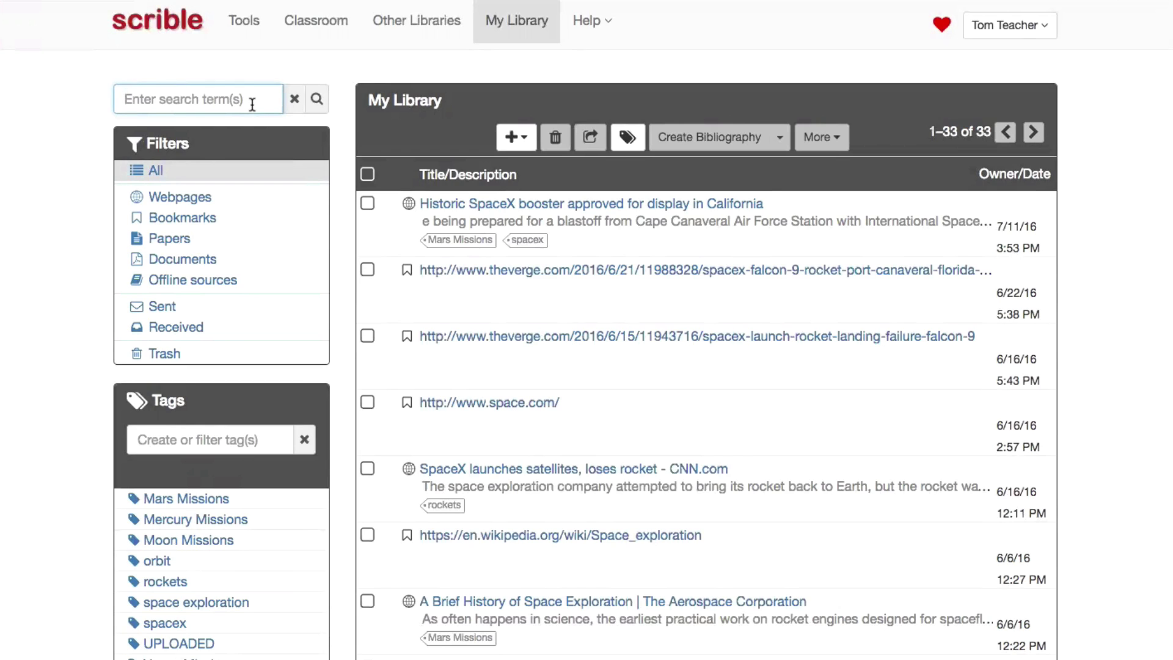
text(venus)
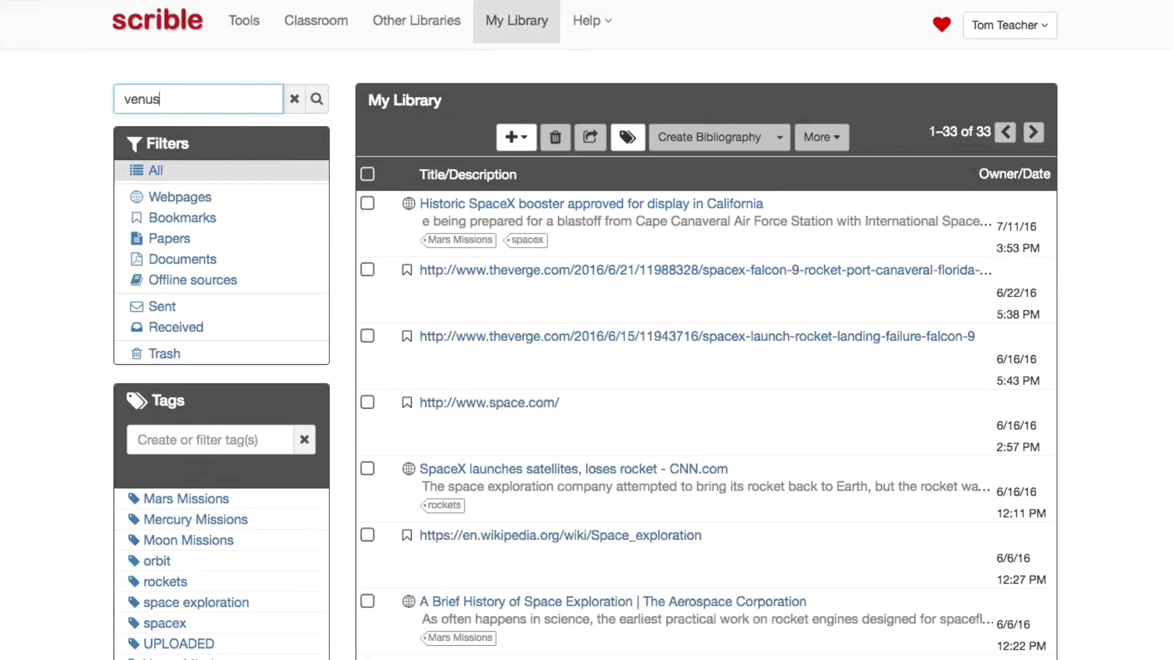
click(319, 100)
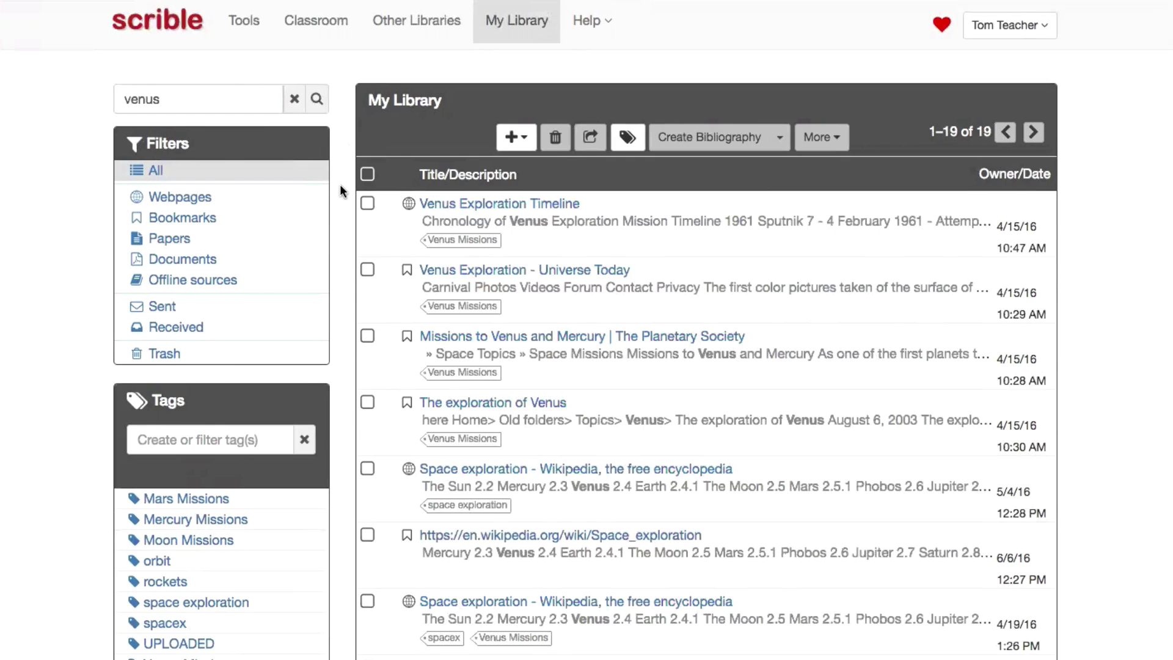
click(295, 100)
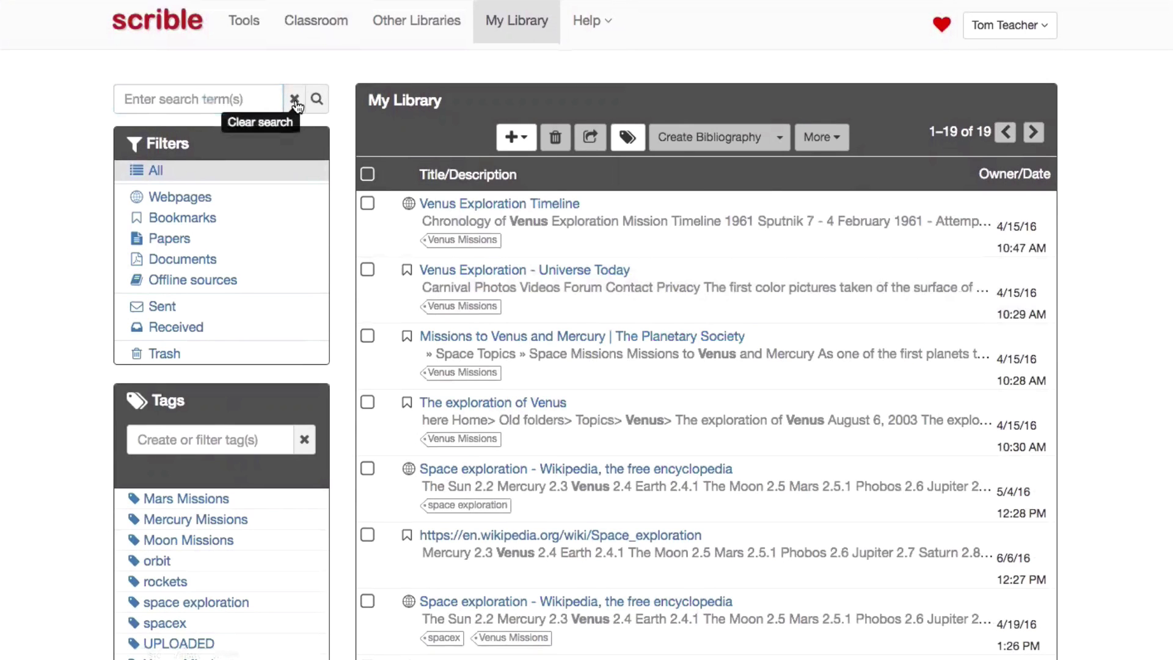
Filter the library by Webpages and by Bookmarks to view each type, and return to showing all entries.
click(177, 199)
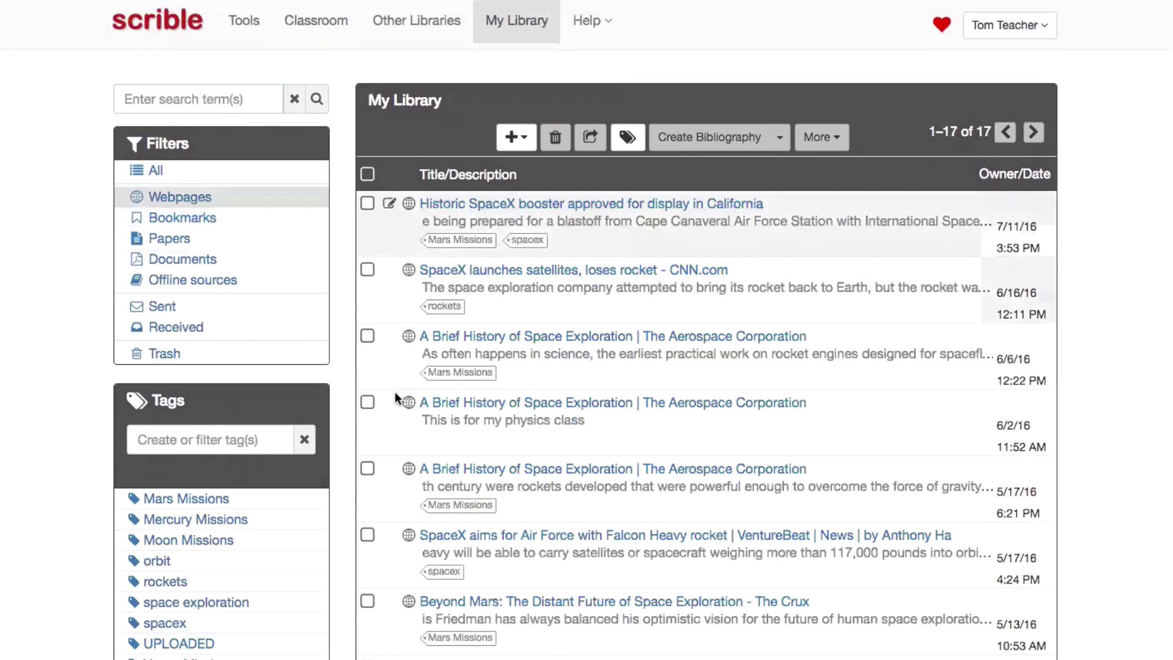
scroll(390, 425, down, 4)
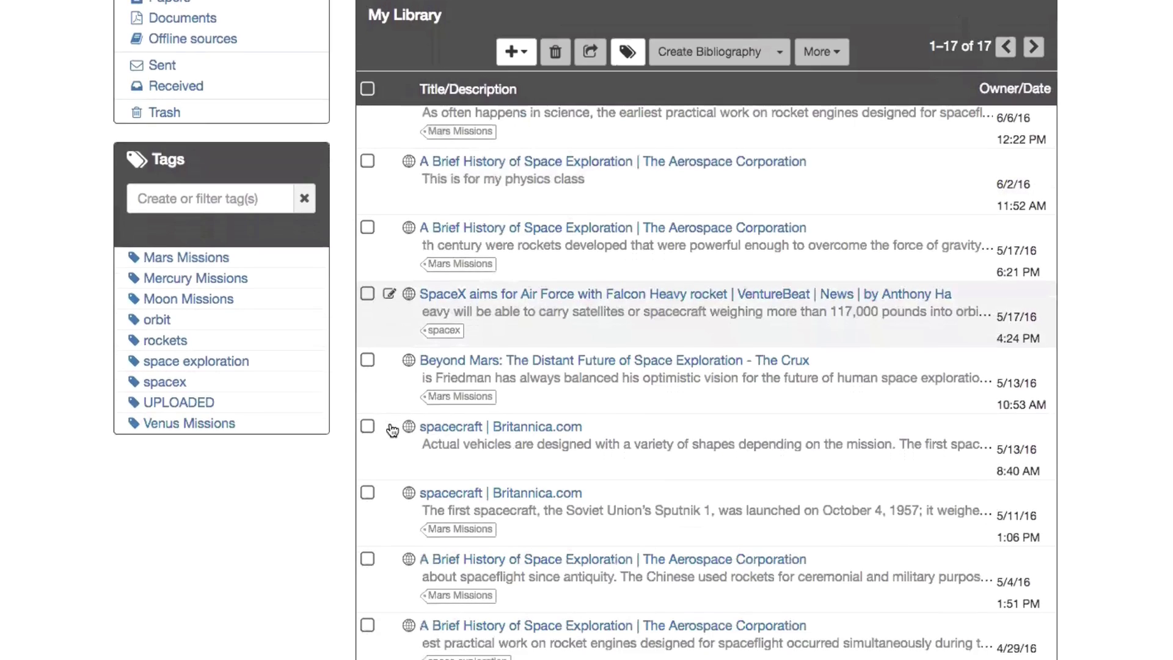
scroll(392, 430, up, 4)
click(190, 224)
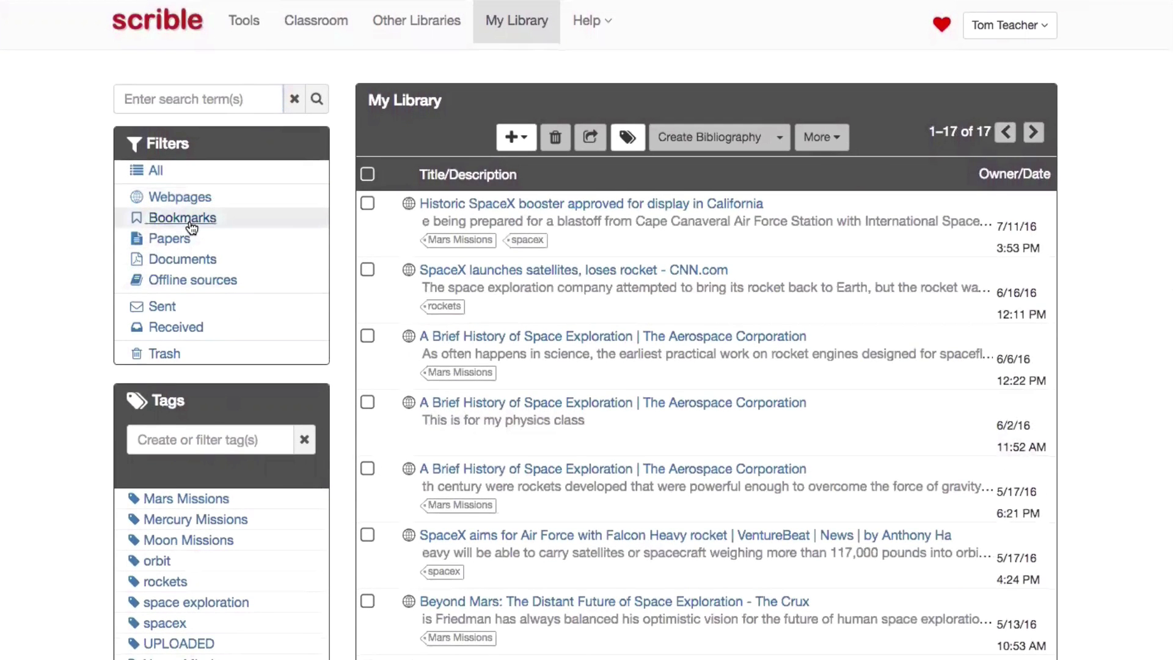
click(155, 169)
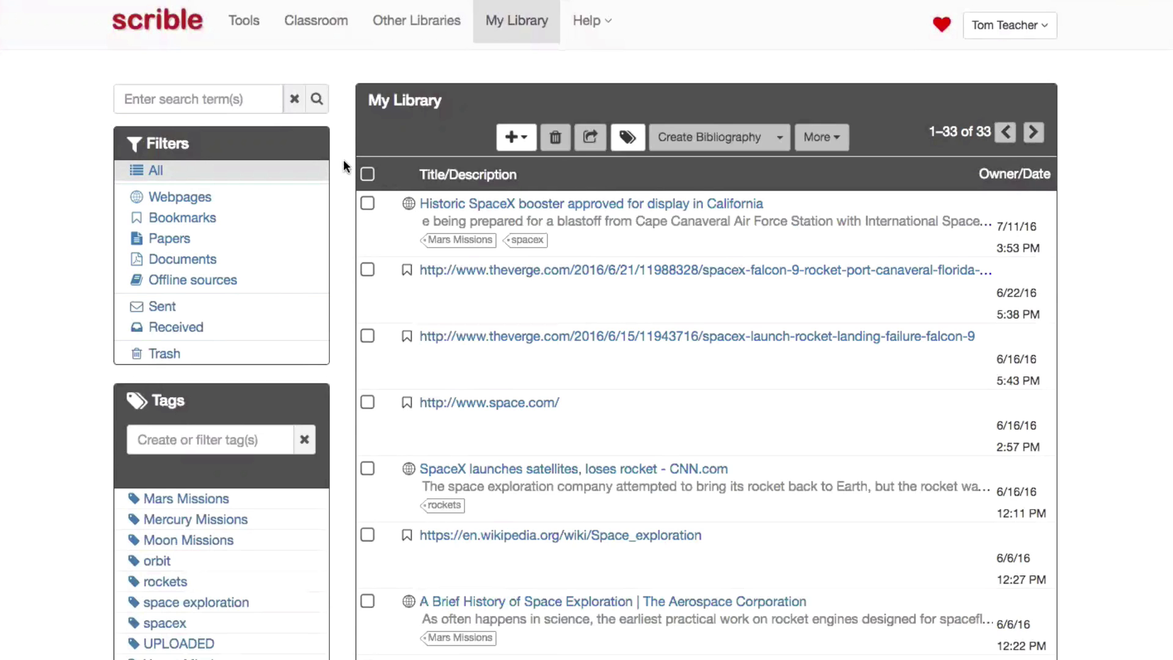
Upload 1203.6250.pdf, 55583main_vision_space_exploration2.pdf and brief-history-space-explore.pdf from space folder 1 to the library, and close the upload dialog.
click(528, 143)
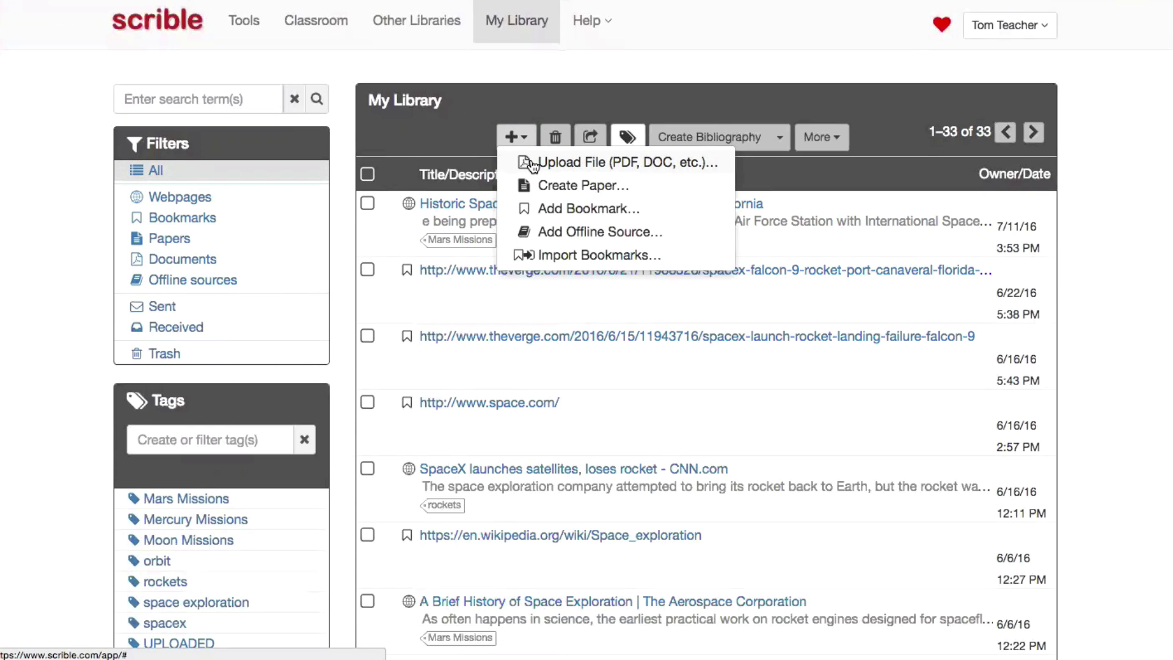
click(533, 163)
click(224, 40)
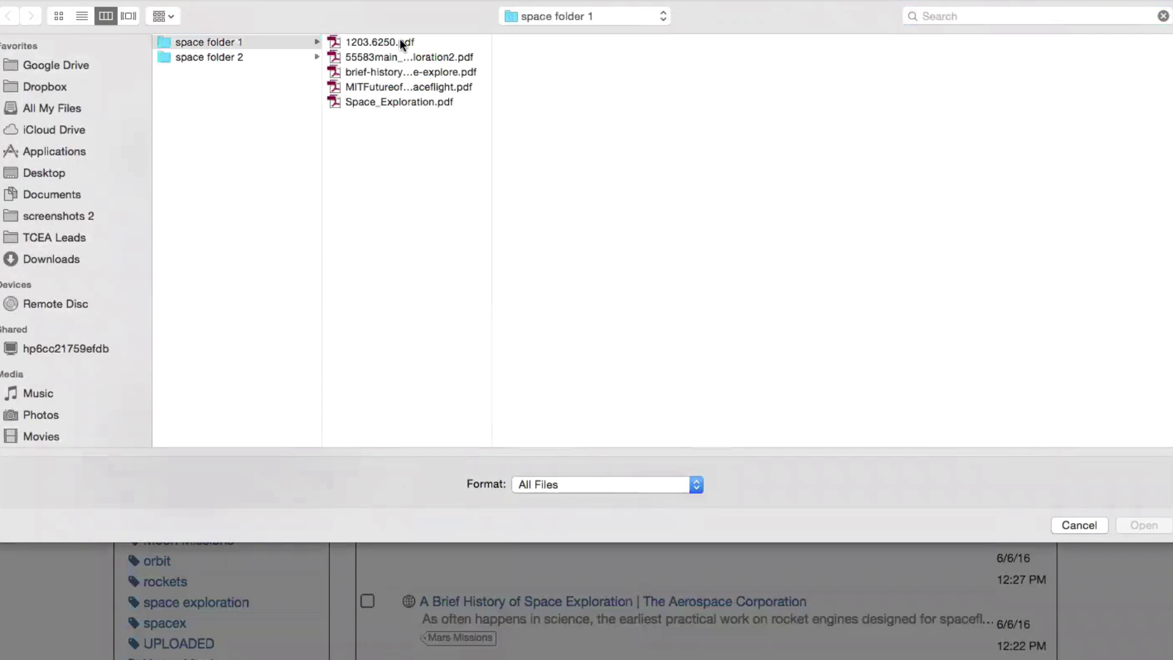
click(400, 40)
shift+click(399, 71)
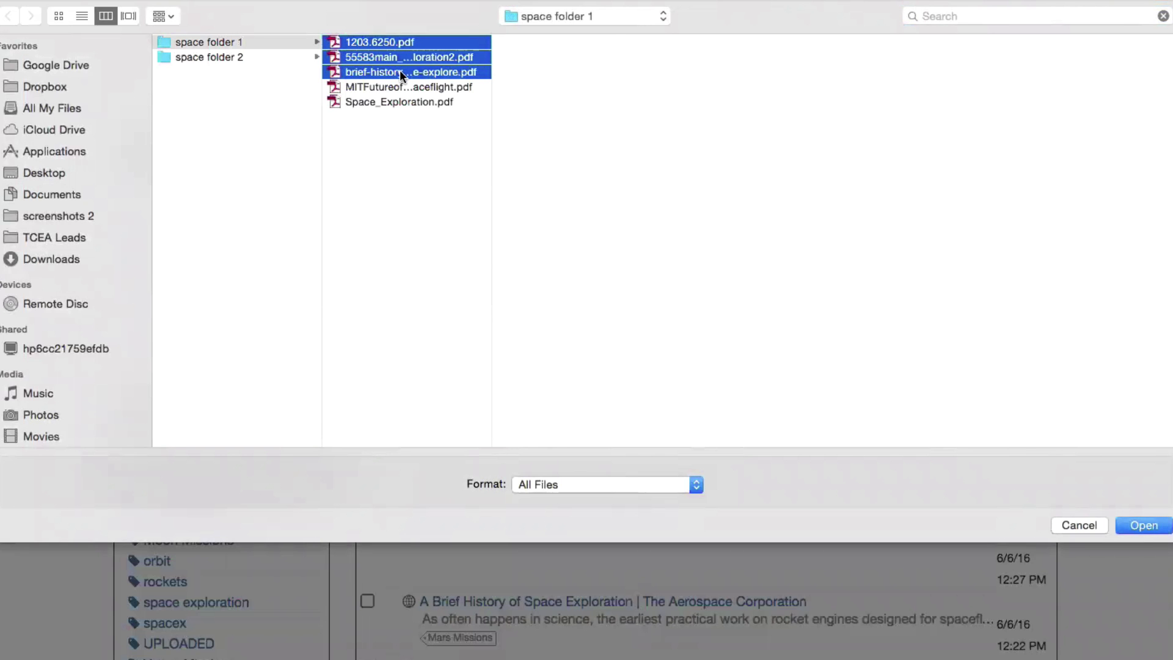
click(1144, 525)
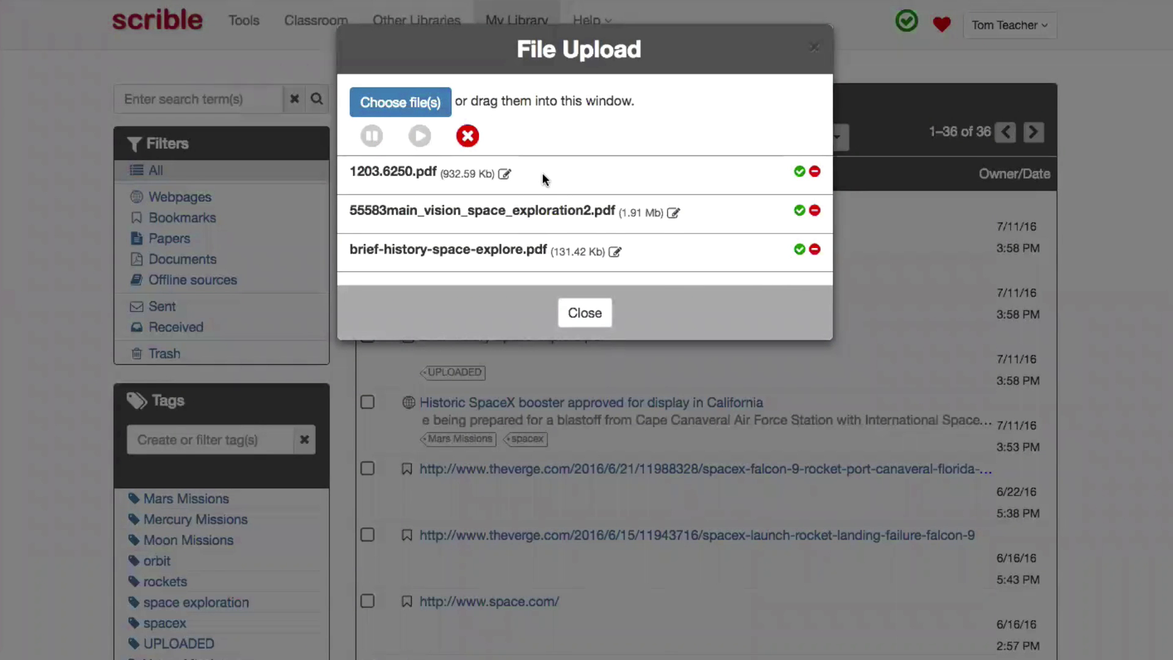
click(581, 314)
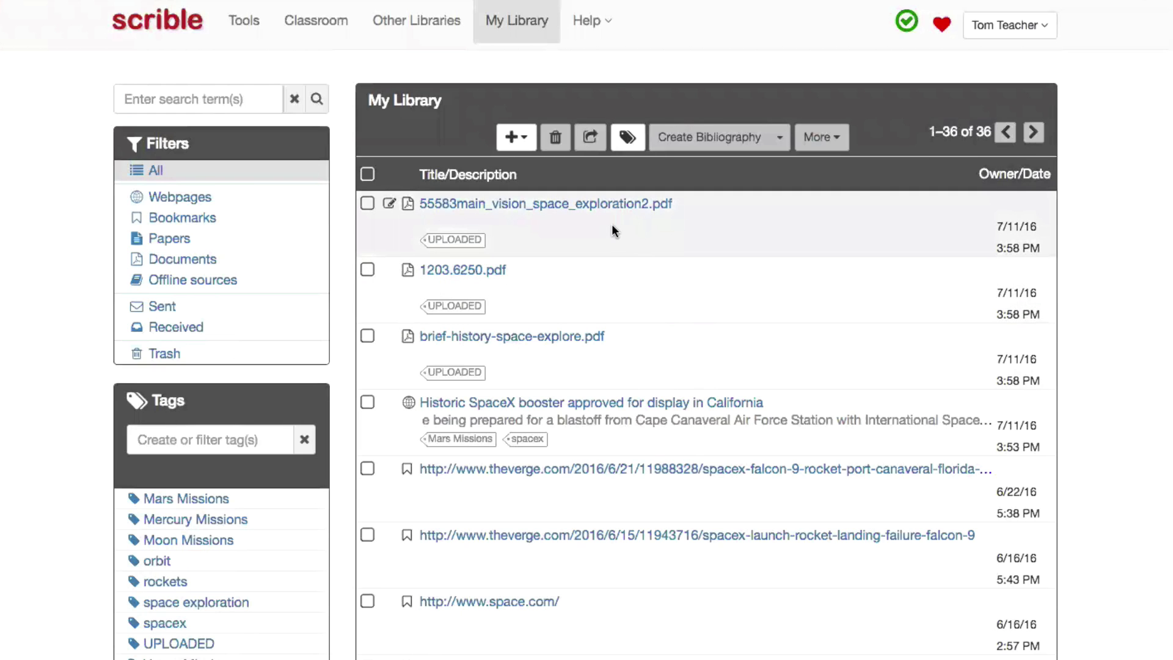
Upload Space_Exploration.pdf, Space-Exploration.pdf and TheCaseForSpace.pdf from space folder 2 to the library, and close the upload dialog.
key(super+Tab)
key(super+Tab)
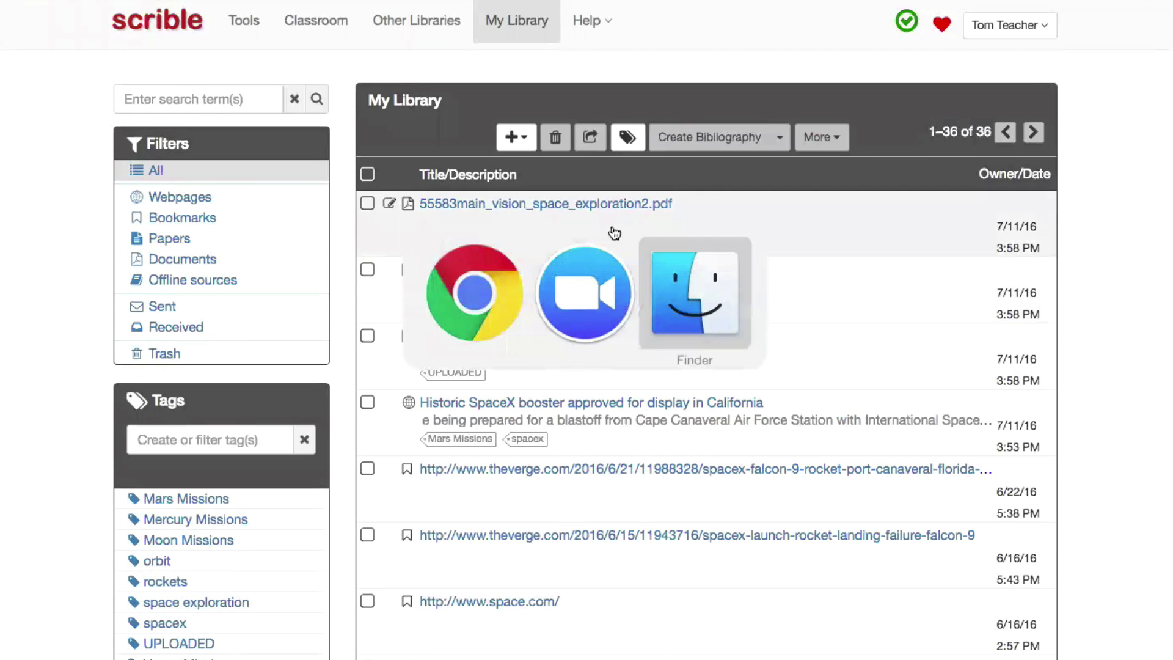
drag(401, 413, 256, 414)
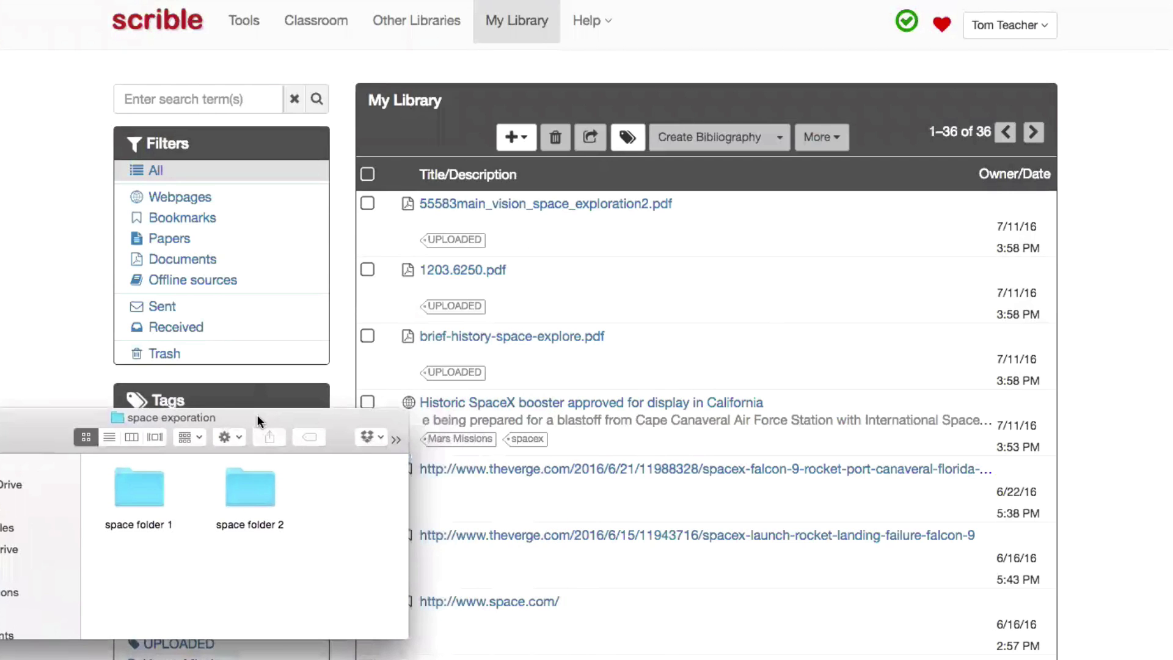
click(251, 484)
double_click(251, 484)
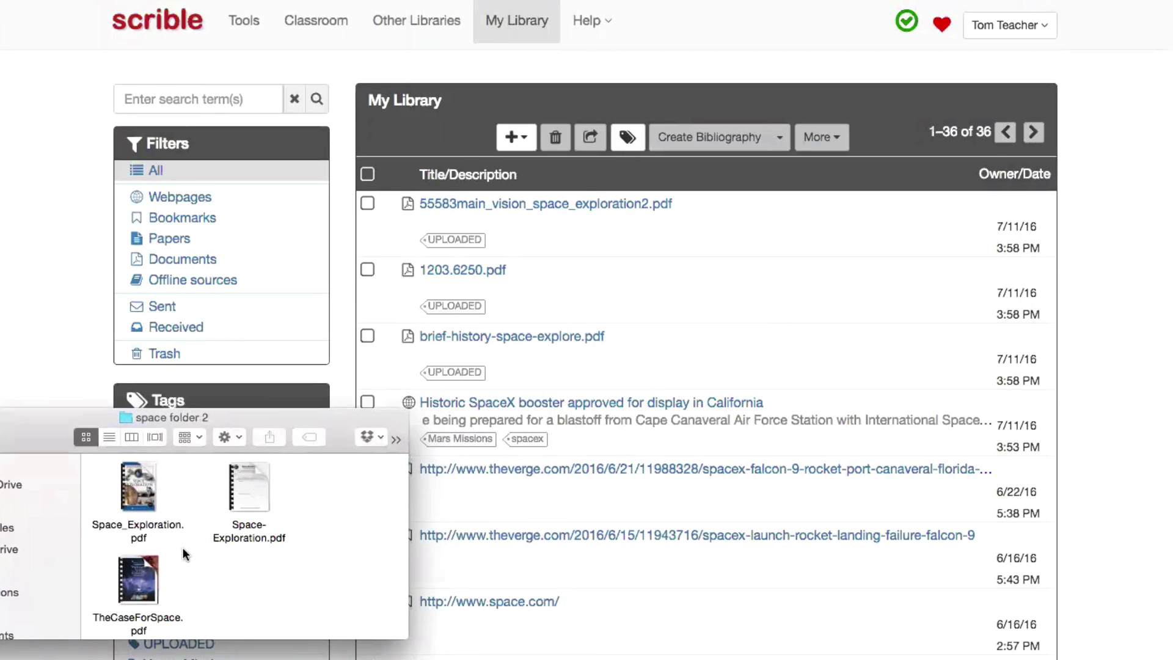
key(super+a)
drag(131, 478, 647, 344)
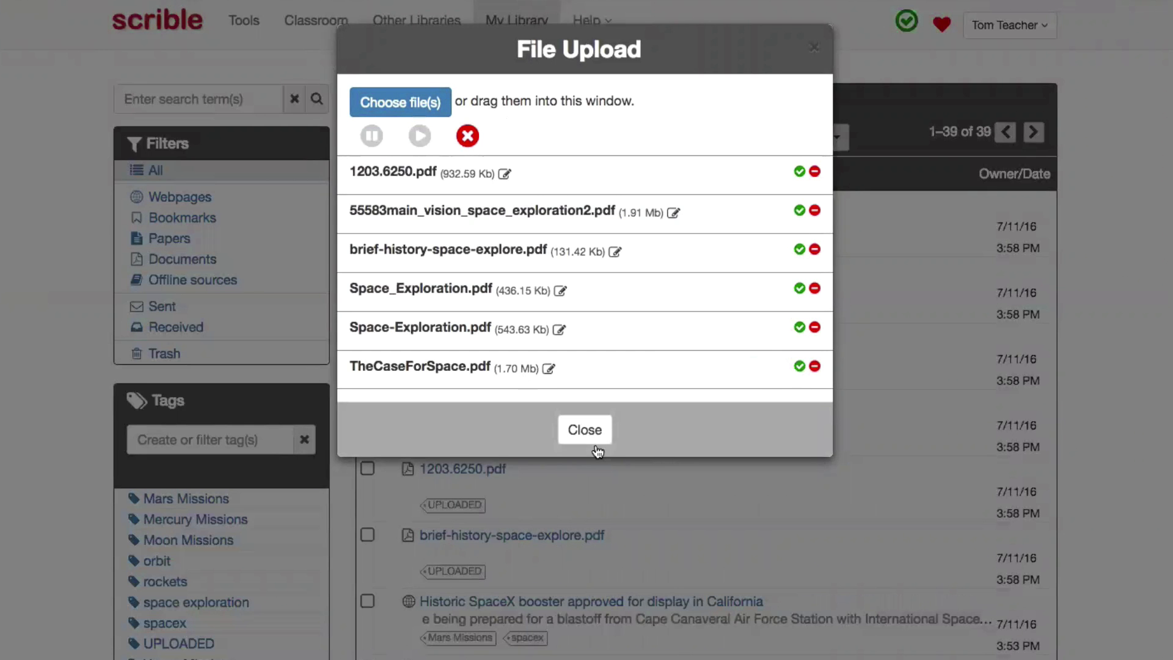
click(586, 429)
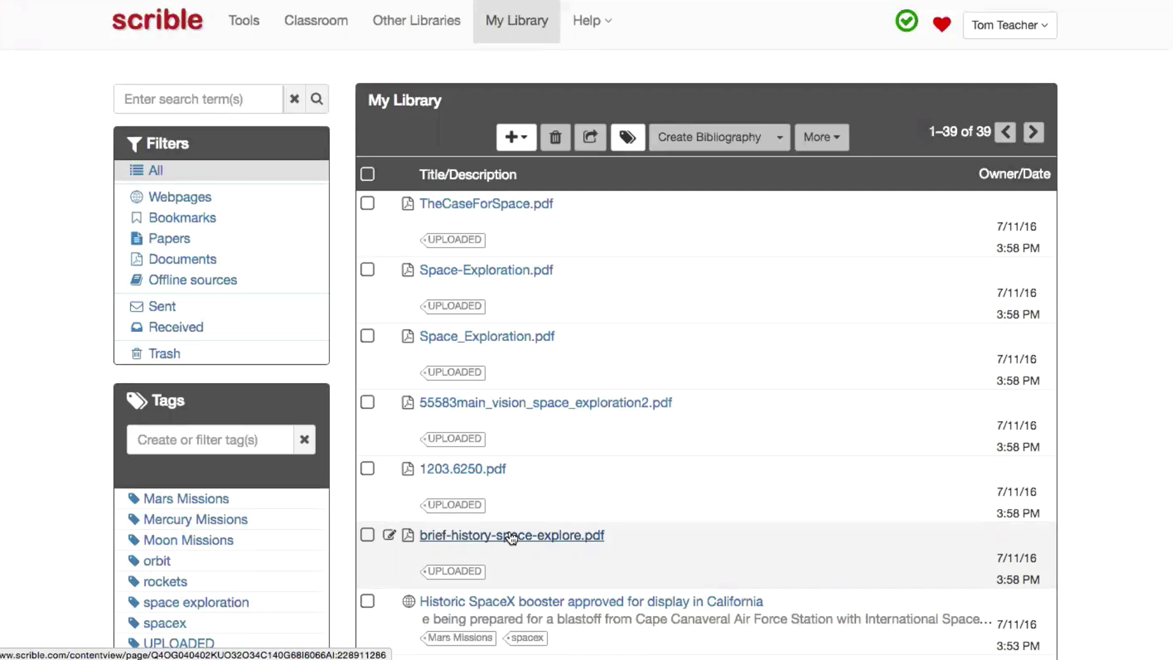
Open the form for adding a bookmark to view its basic detail fields, and close it without adding anything.
click(516, 137)
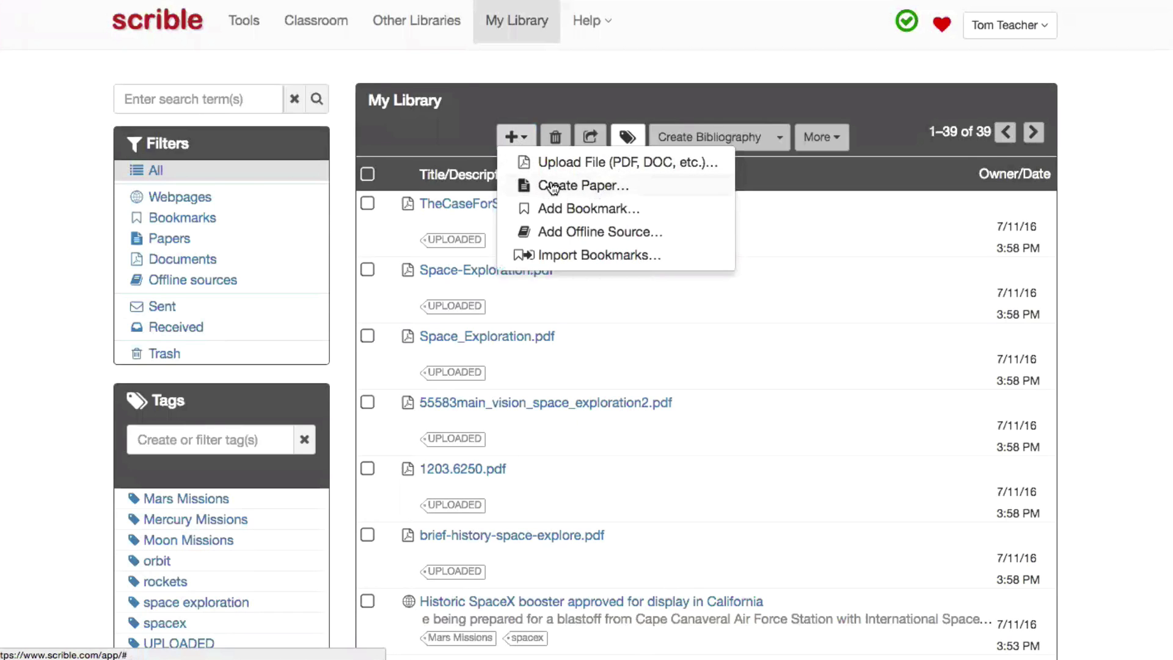
click(586, 211)
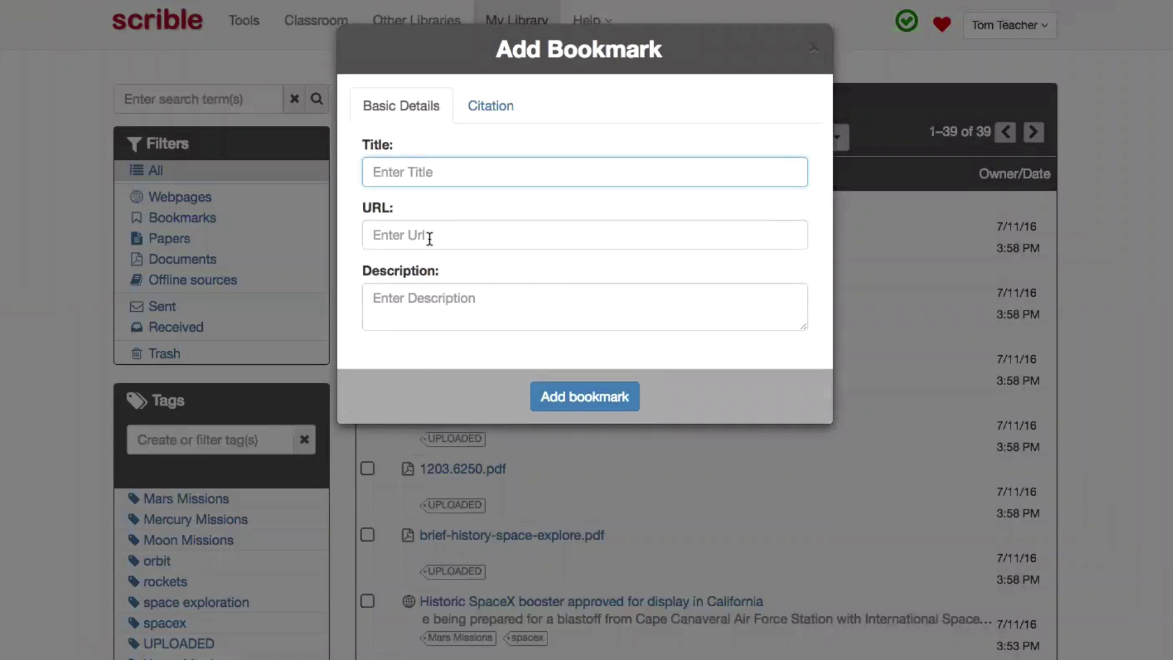
click(815, 51)
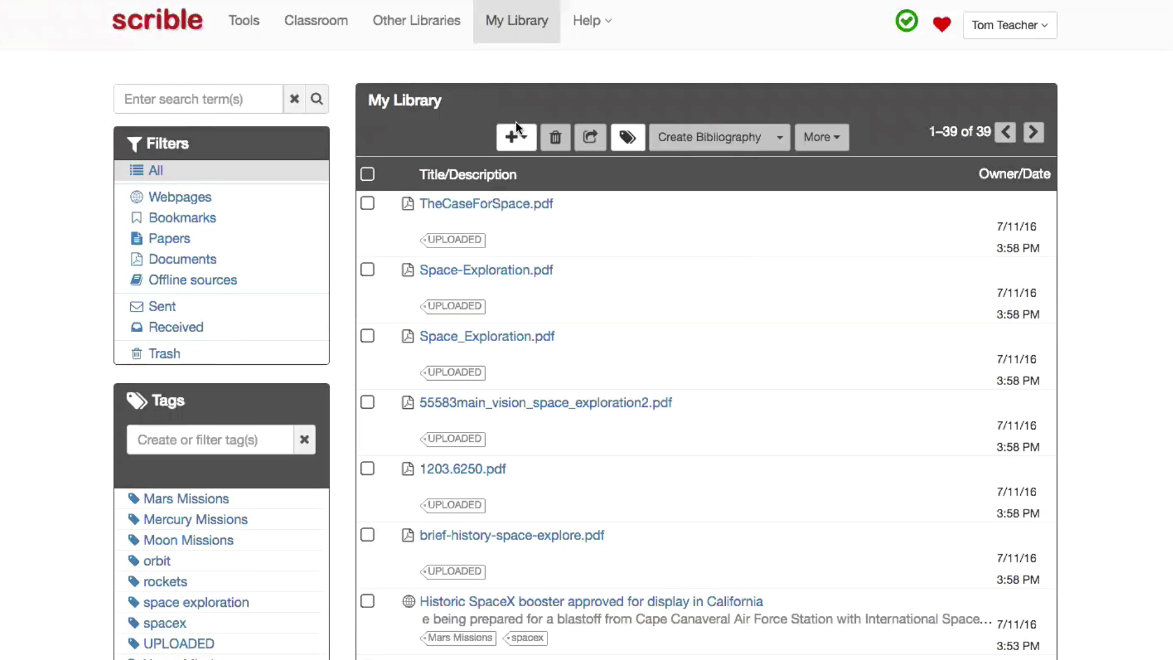
Open the form for adding an offline source, look through its citation fields, and close it without adding anything.
click(517, 138)
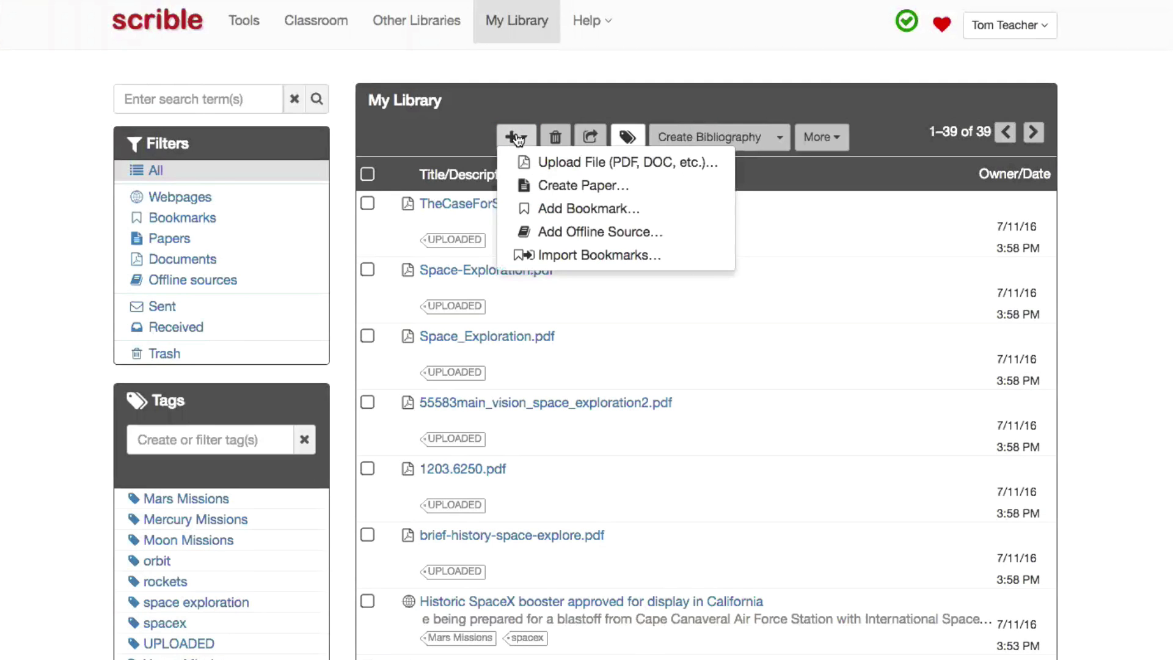
click(542, 234)
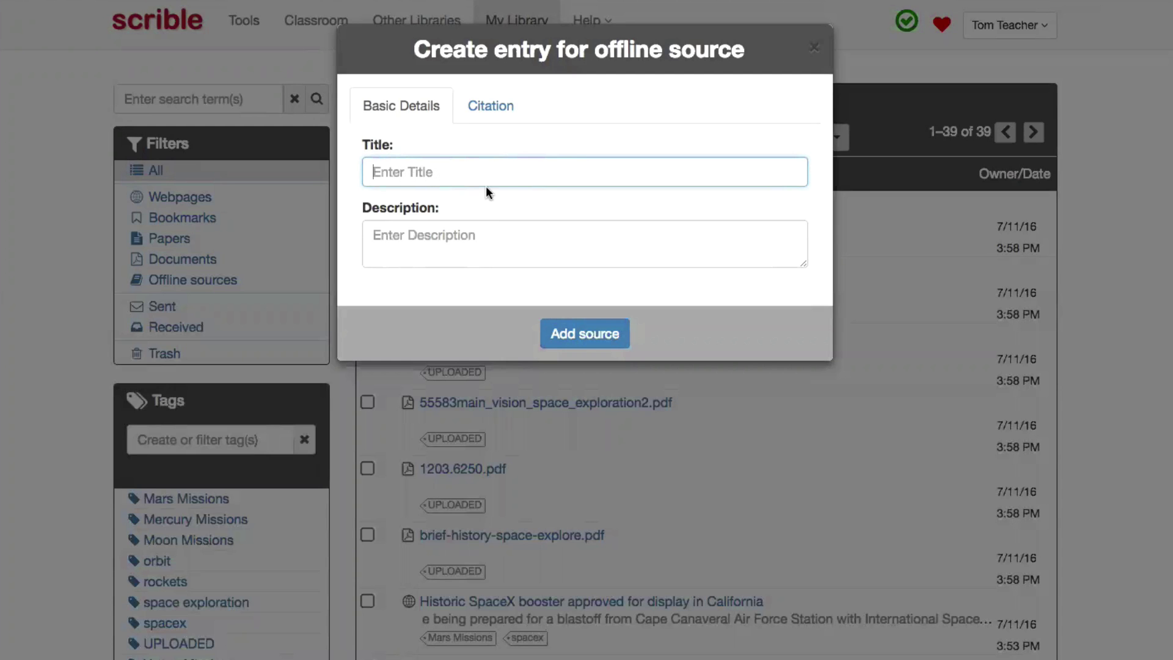
click(491, 106)
scroll(525, 329, down, 5)
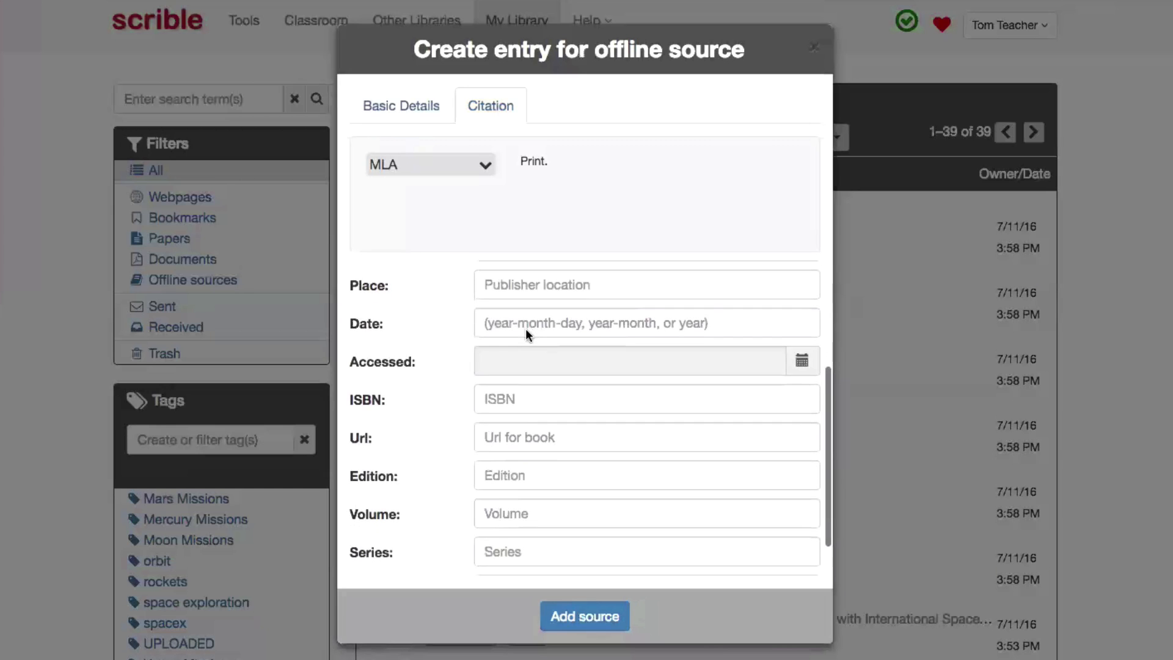
scroll(528, 340, up, 5)
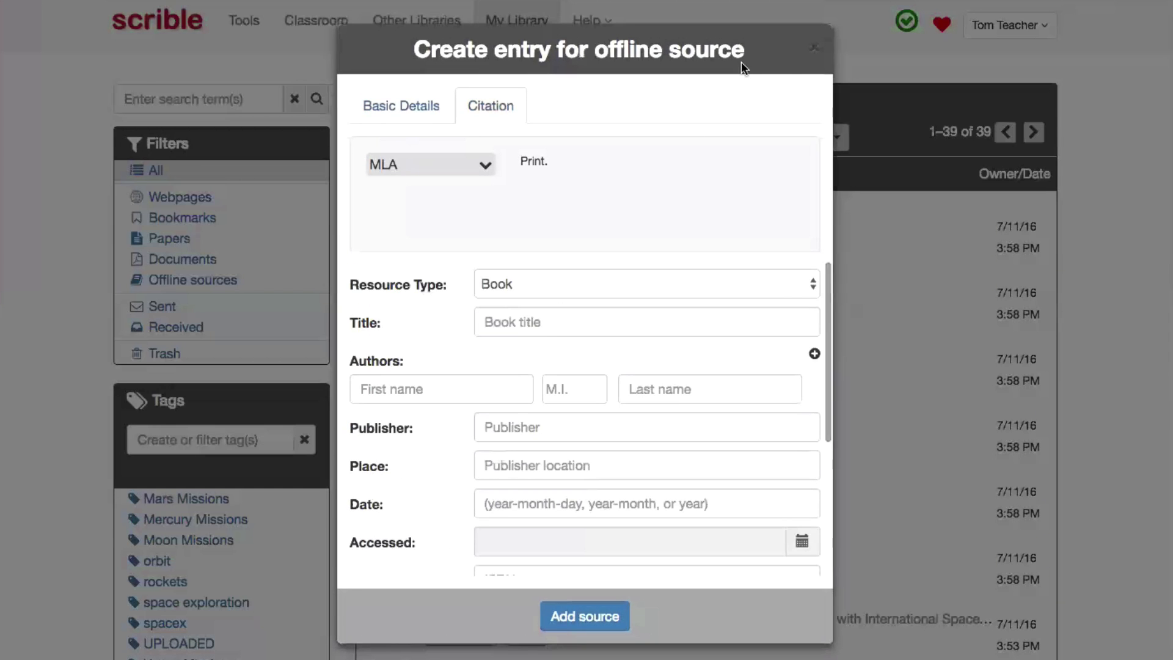
click(816, 54)
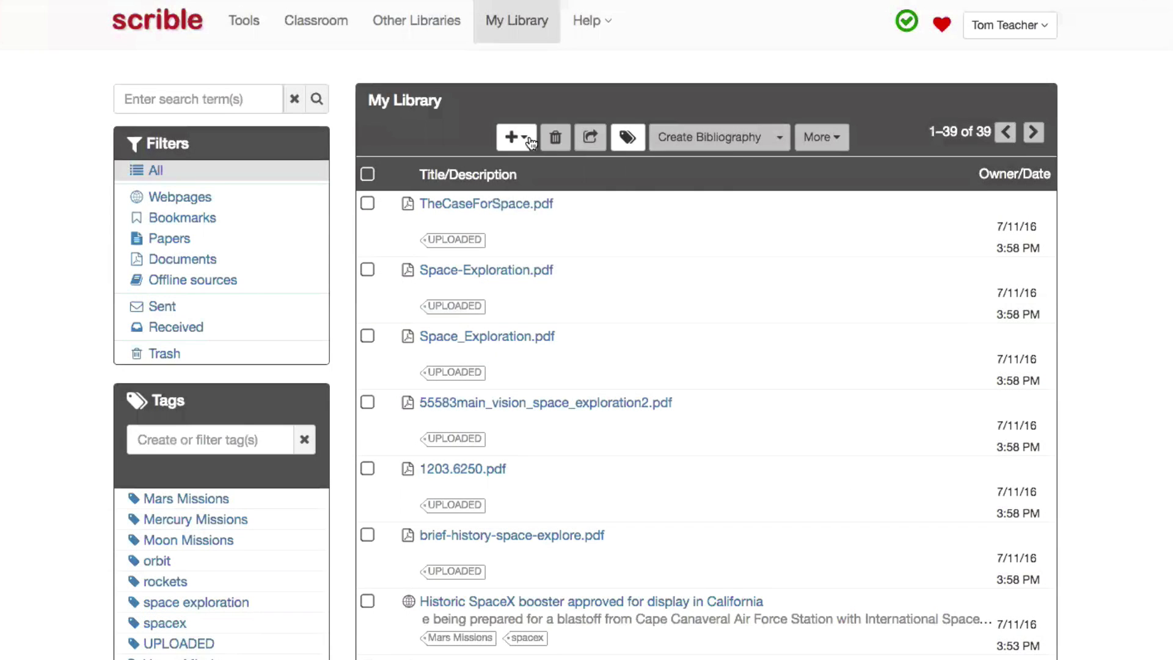
Open the Import Bookmarks page to view its browser and Delicious import options, and return to the library.
click(515, 137)
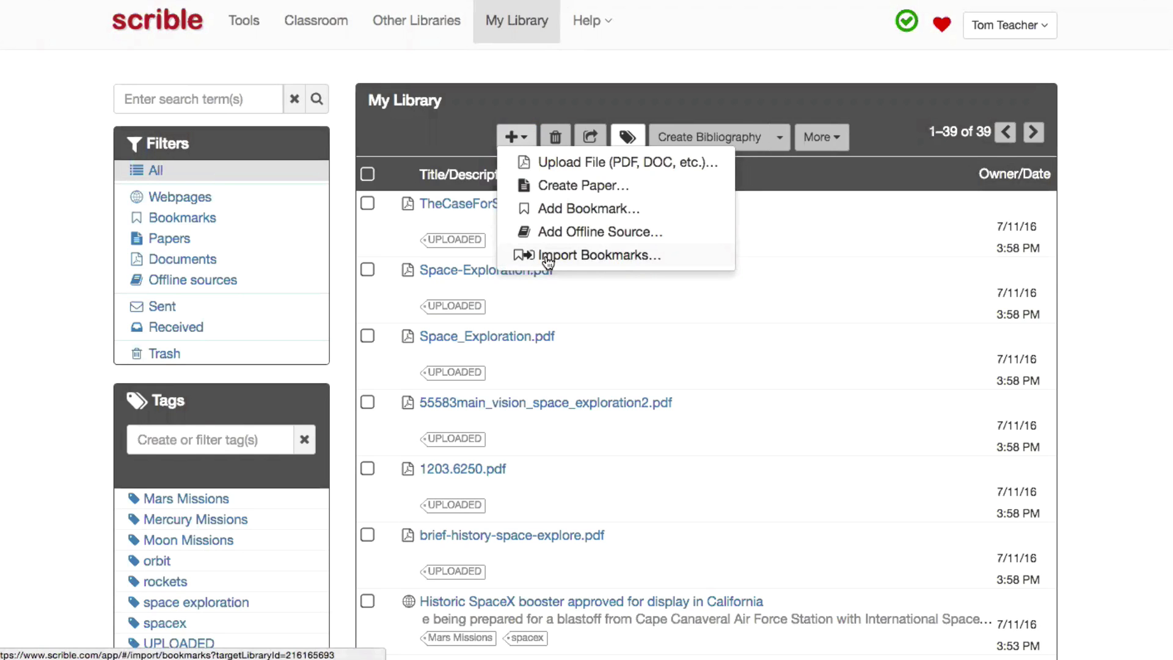
click(547, 257)
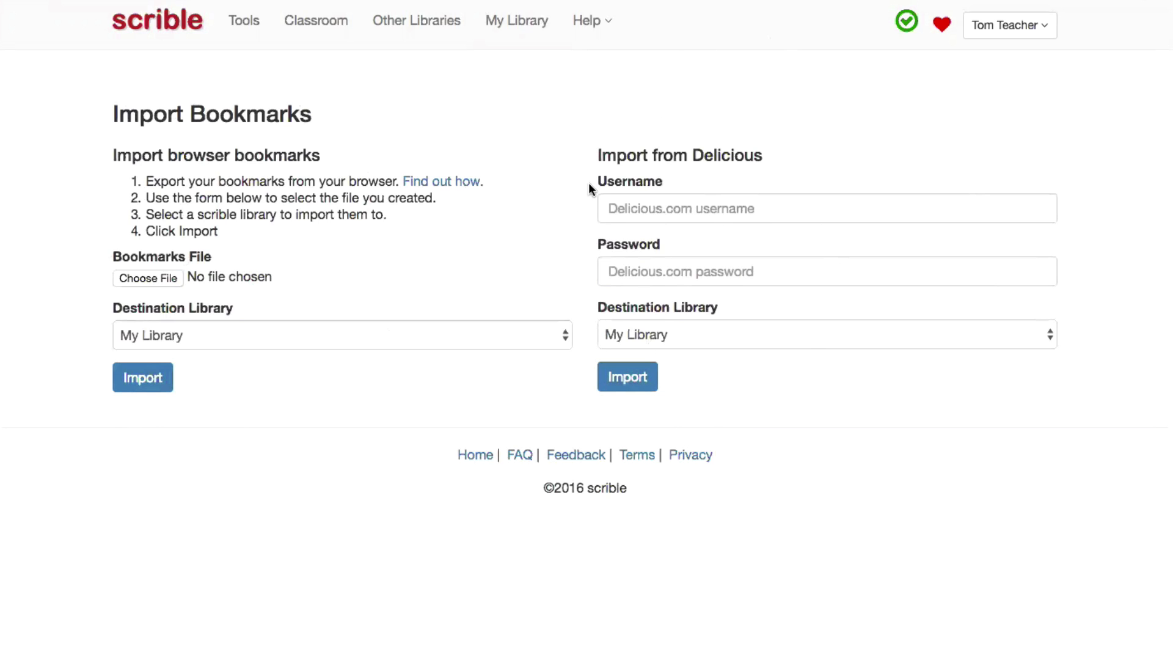
click(523, 30)
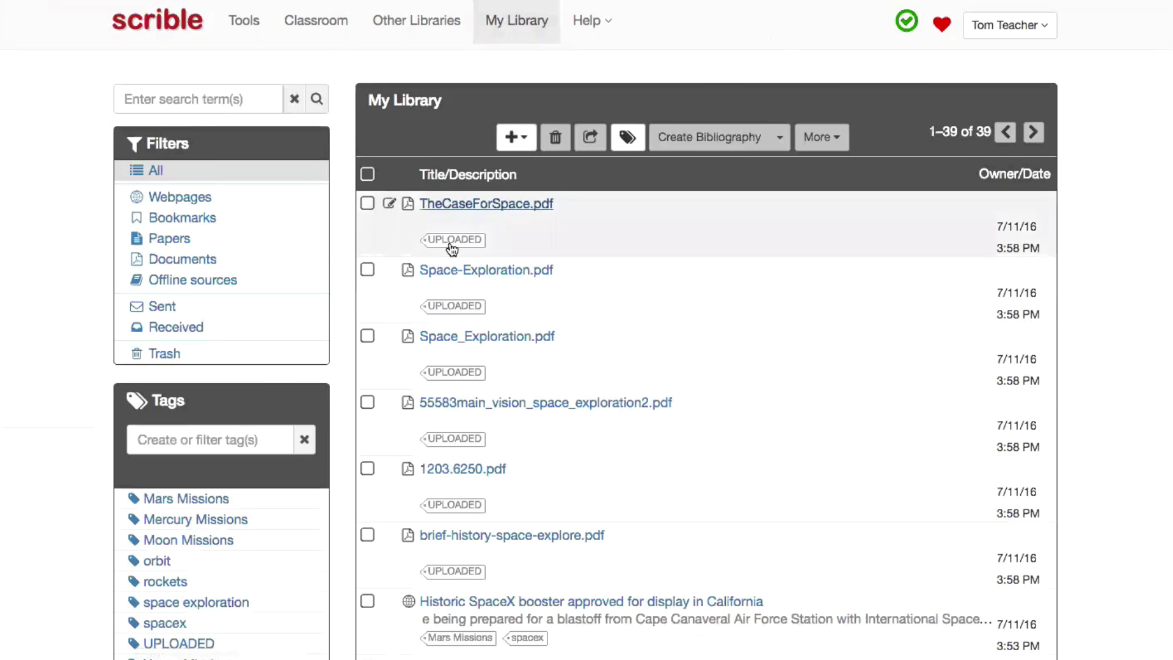
Create a bibliography from the 4/29/16 Brief History of Space Exploration, Scandal-plagued Russian cosmodrome, Mars Exploration and Background on Tonight's Launch entries.
scroll(527, 305, down, 4)
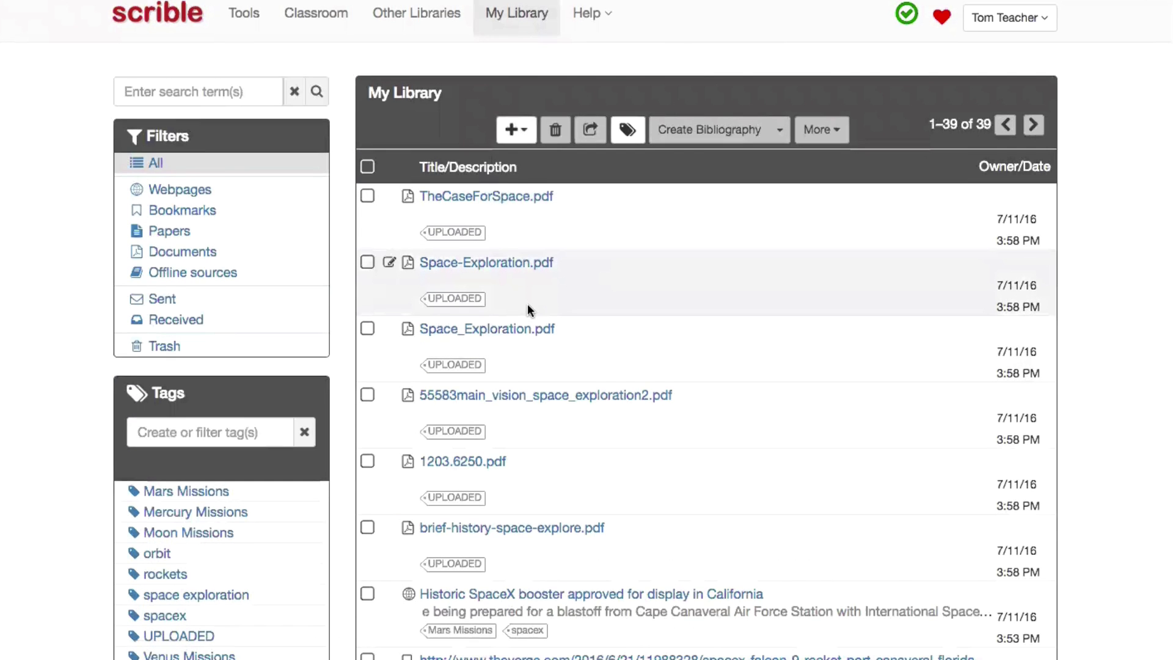
scroll(527, 303, down, 8)
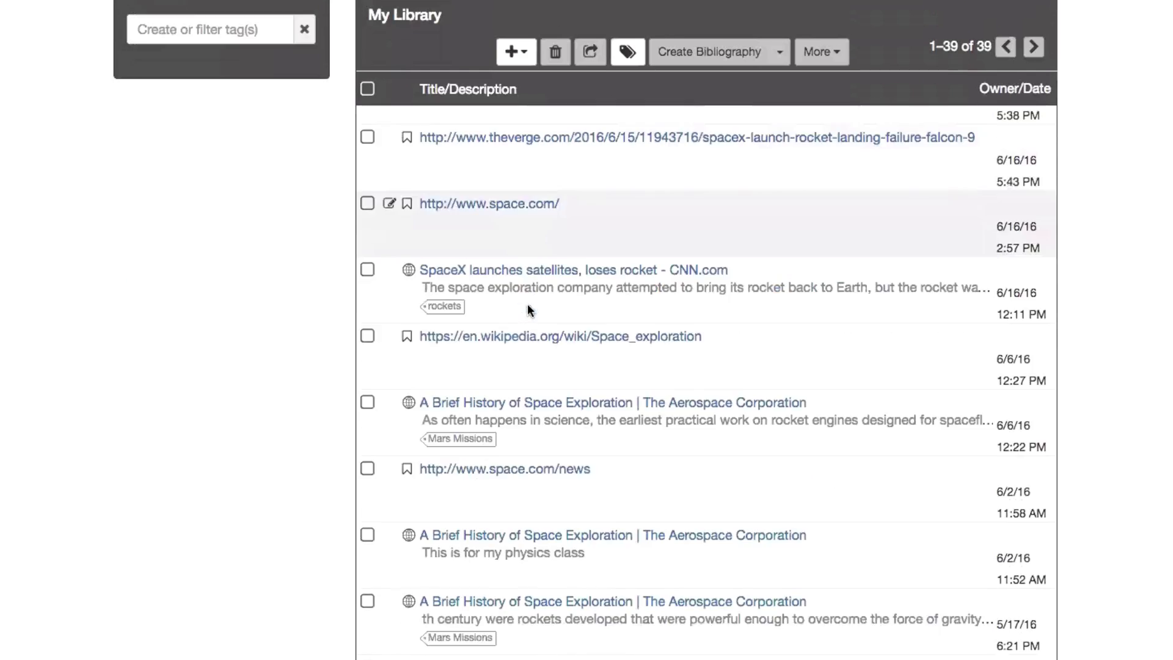
scroll(529, 311, down, 10)
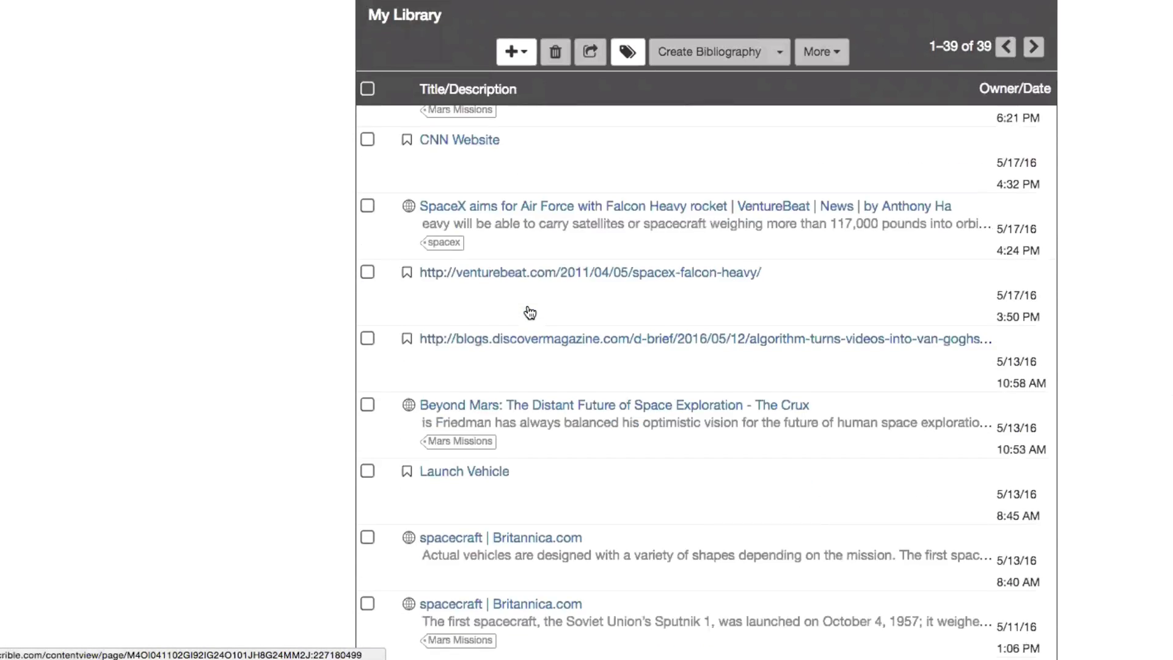
scroll(527, 309, down, 7)
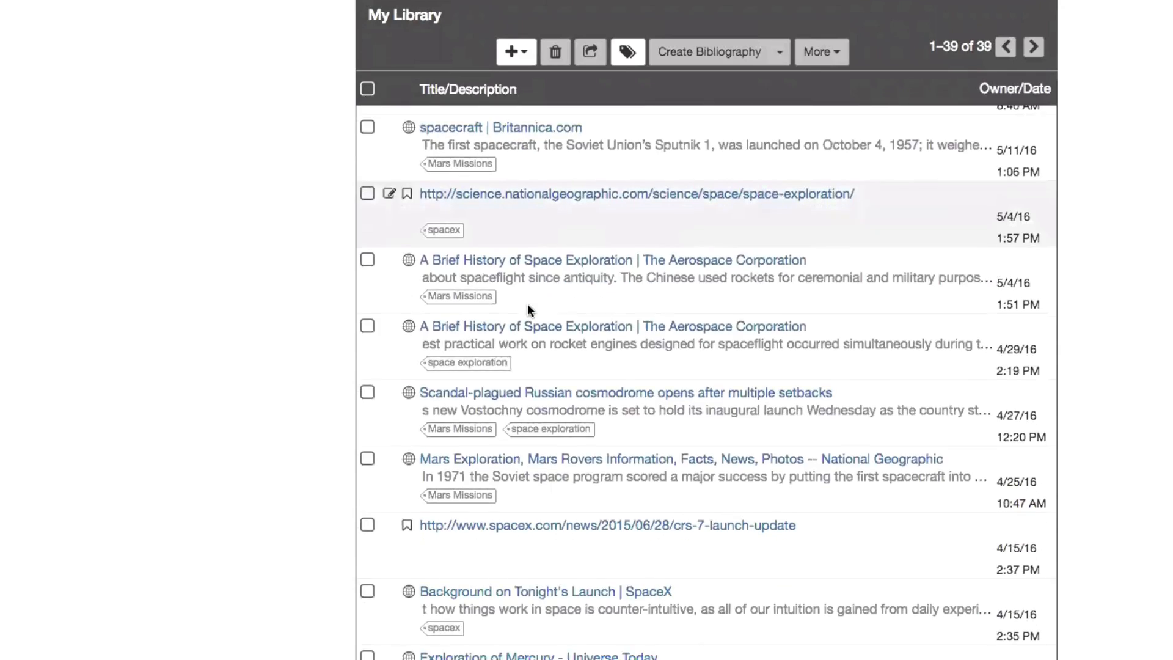
scroll(314, 296, down, 2)
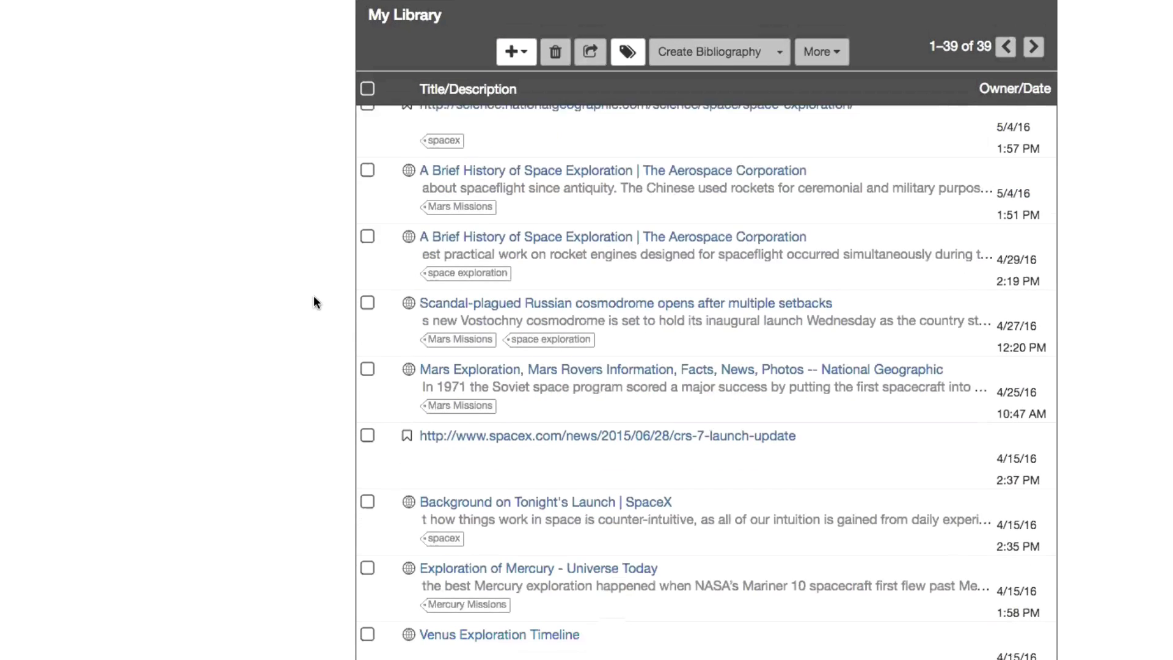
click(367, 229)
click(367, 295)
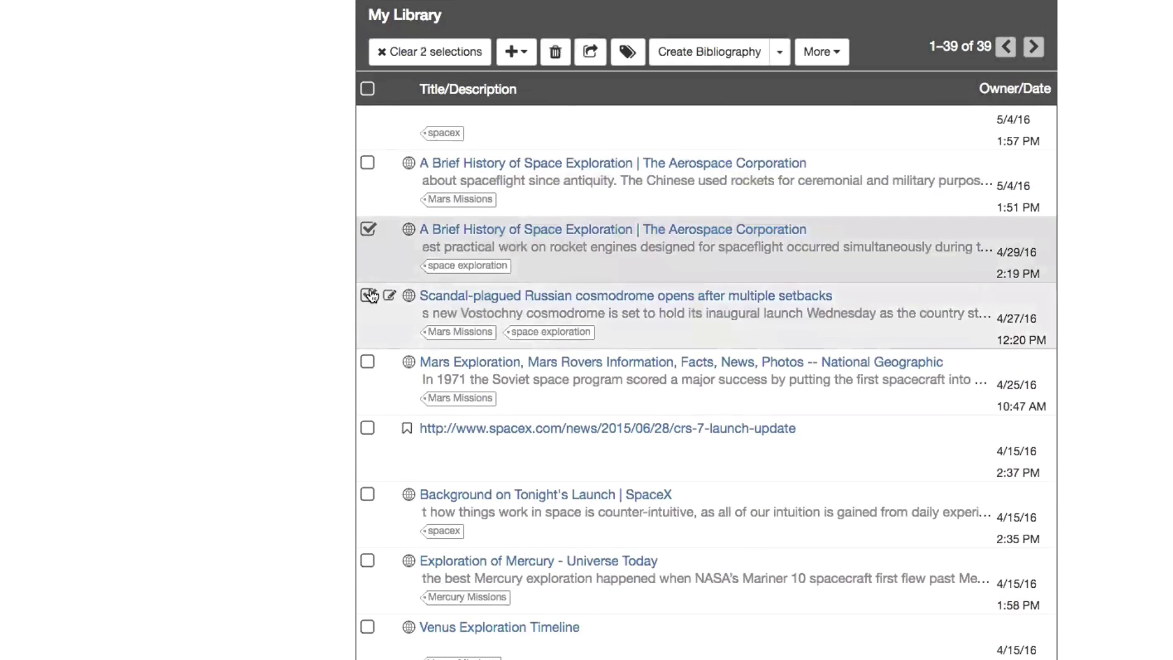
click(368, 494)
click(367, 561)
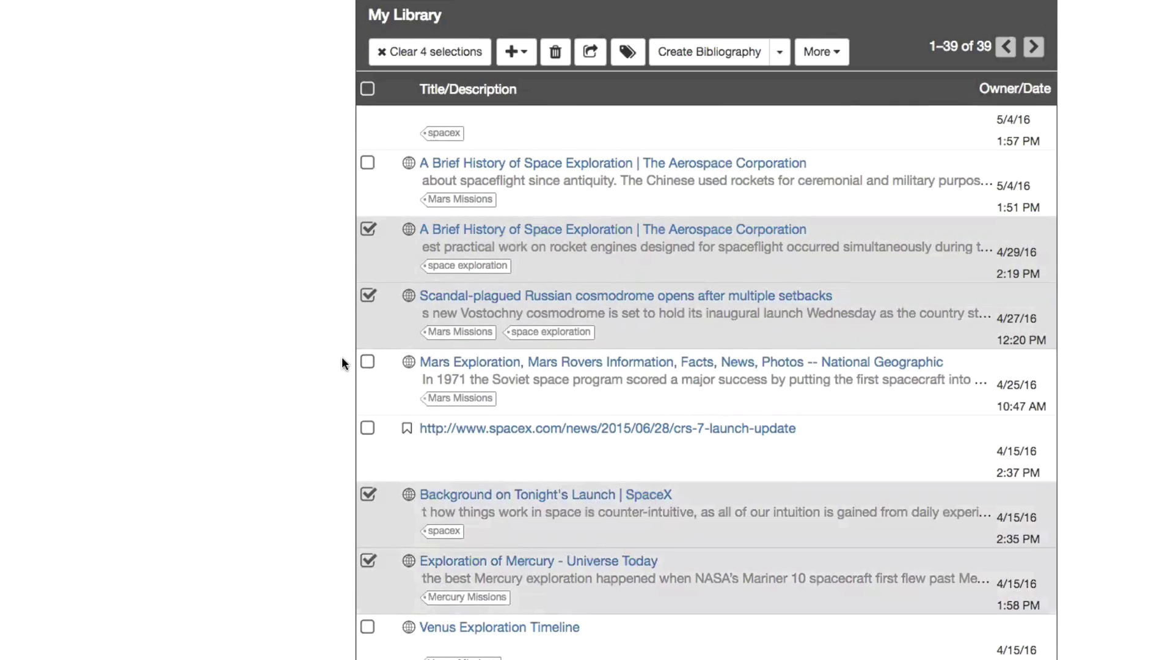
click(367, 363)
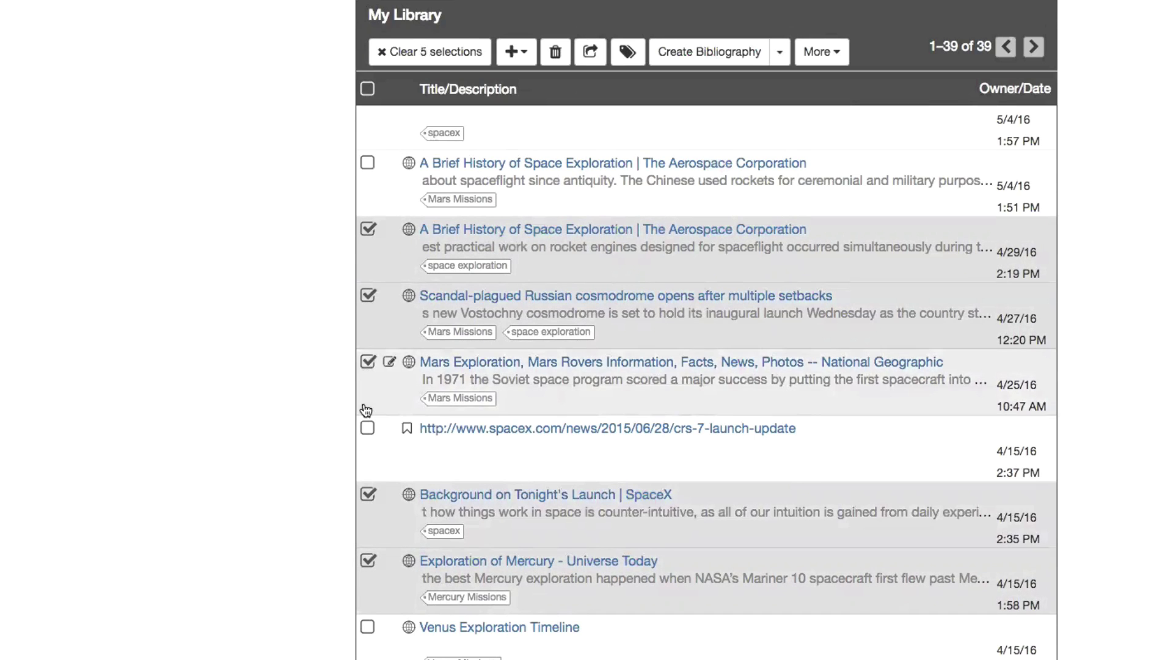
click(367, 560)
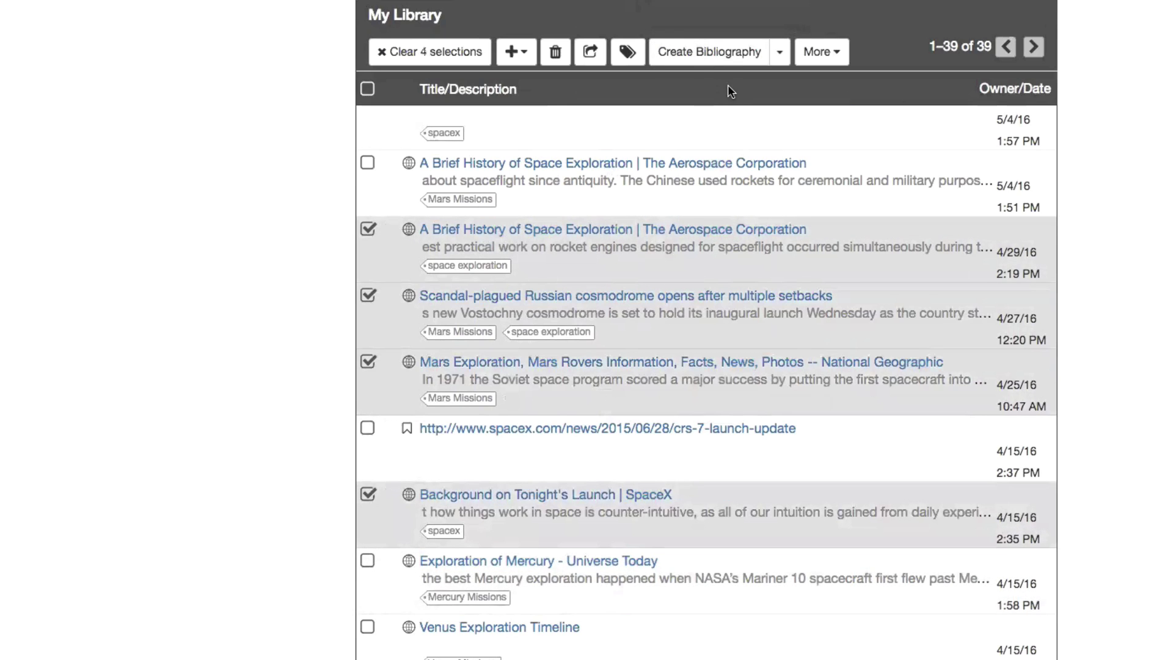
click(734, 54)
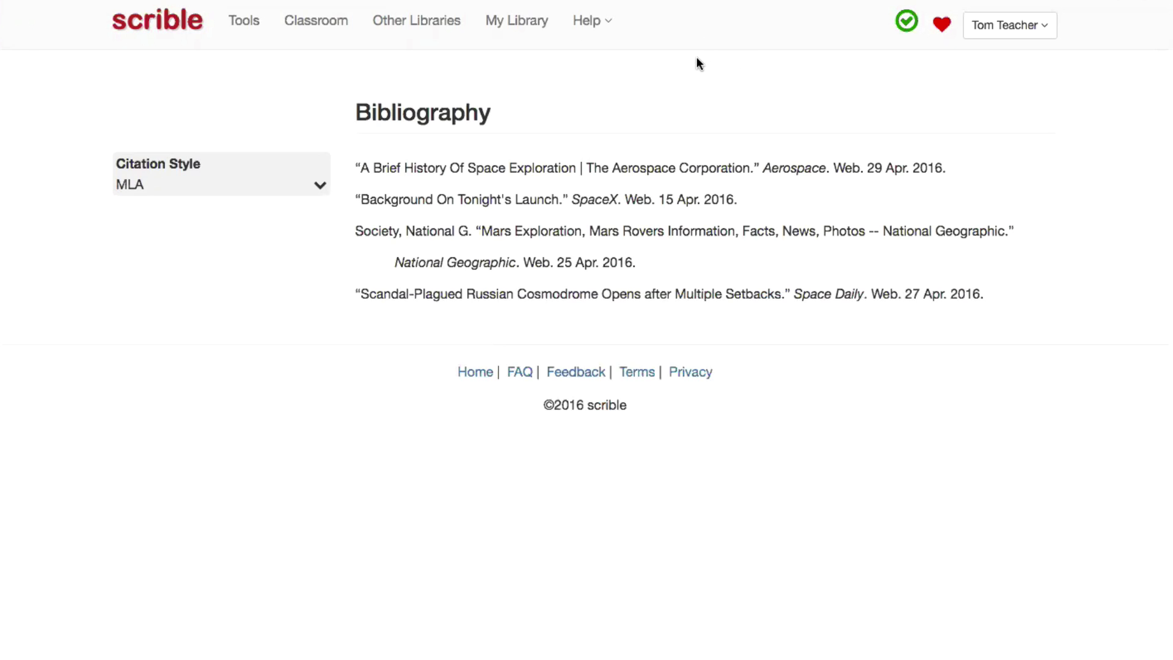
Switch the bibliography's citation style to APA and to Chicago.
click(320, 186)
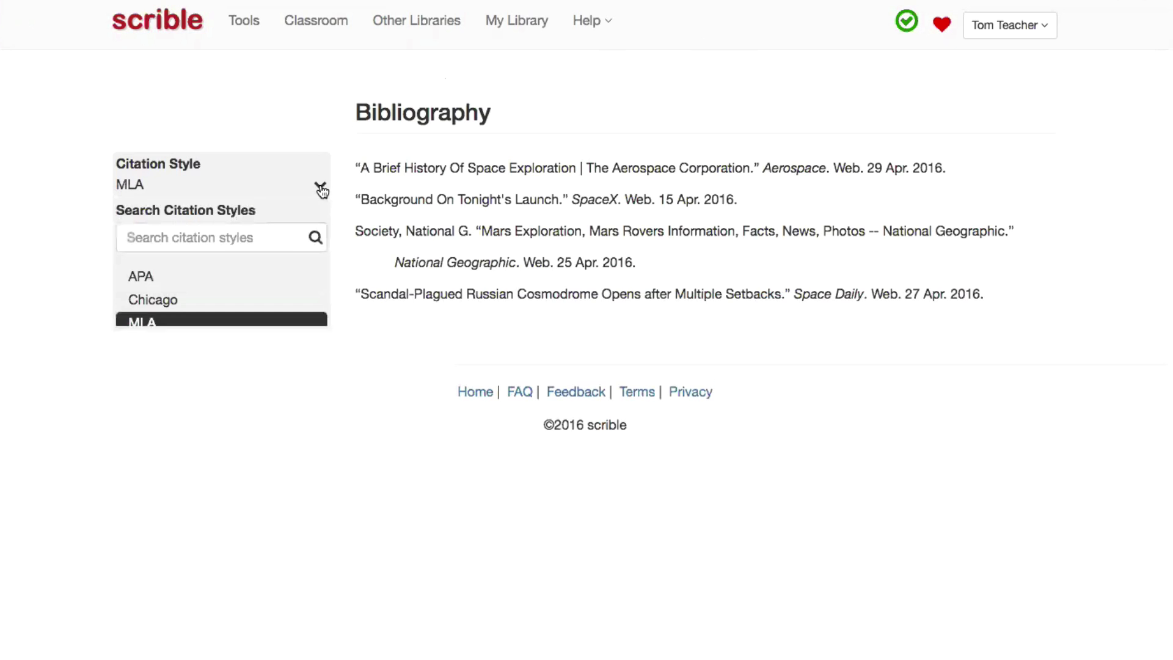
click(211, 278)
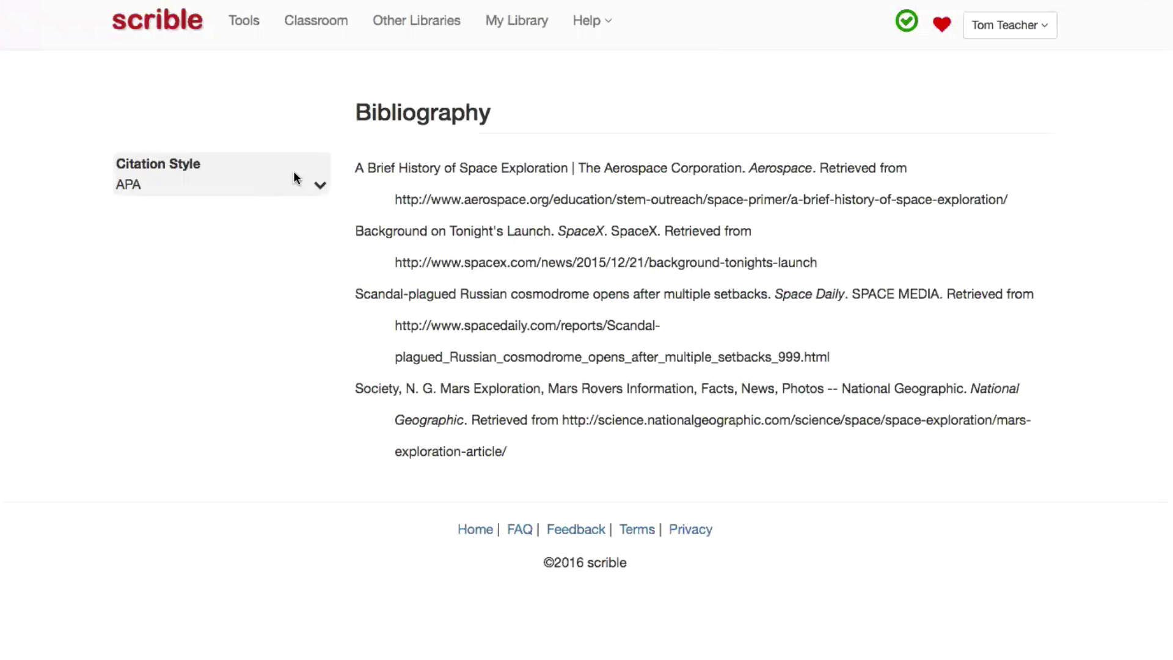
click(318, 187)
click(266, 299)
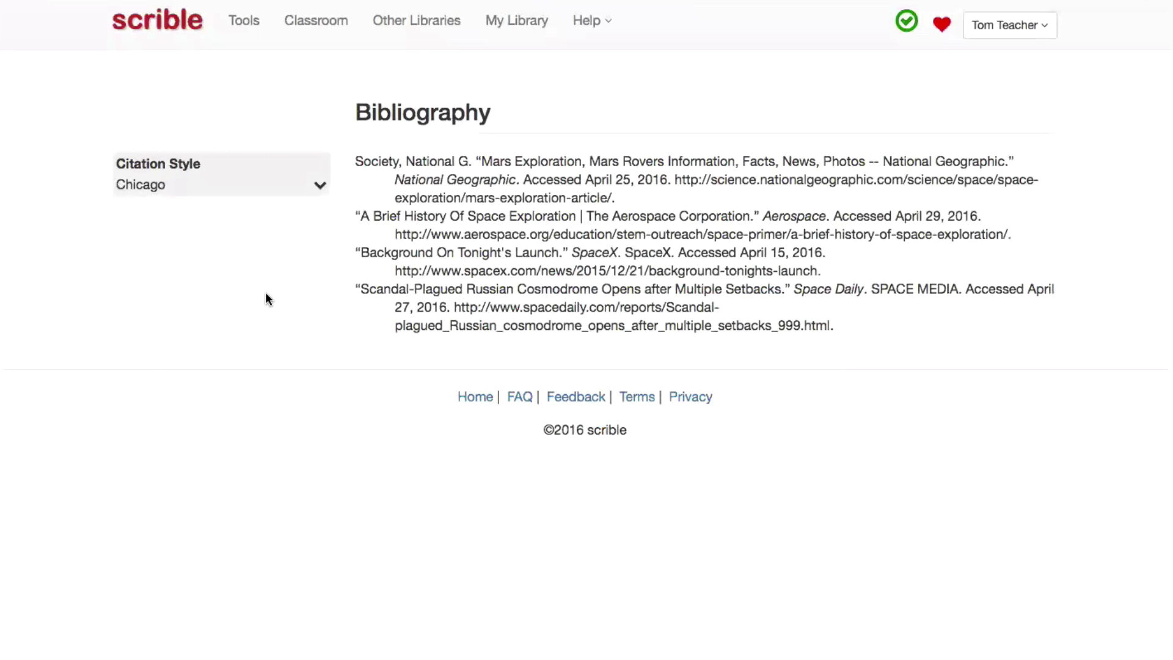
Create an annotation summary from the 4/29/16 Brief History of Space Exploration, Scandal-plagued Russian cosmodrome, Mars Exploration and Background on Tonight's Launch entries, and read it.
click(512, 32)
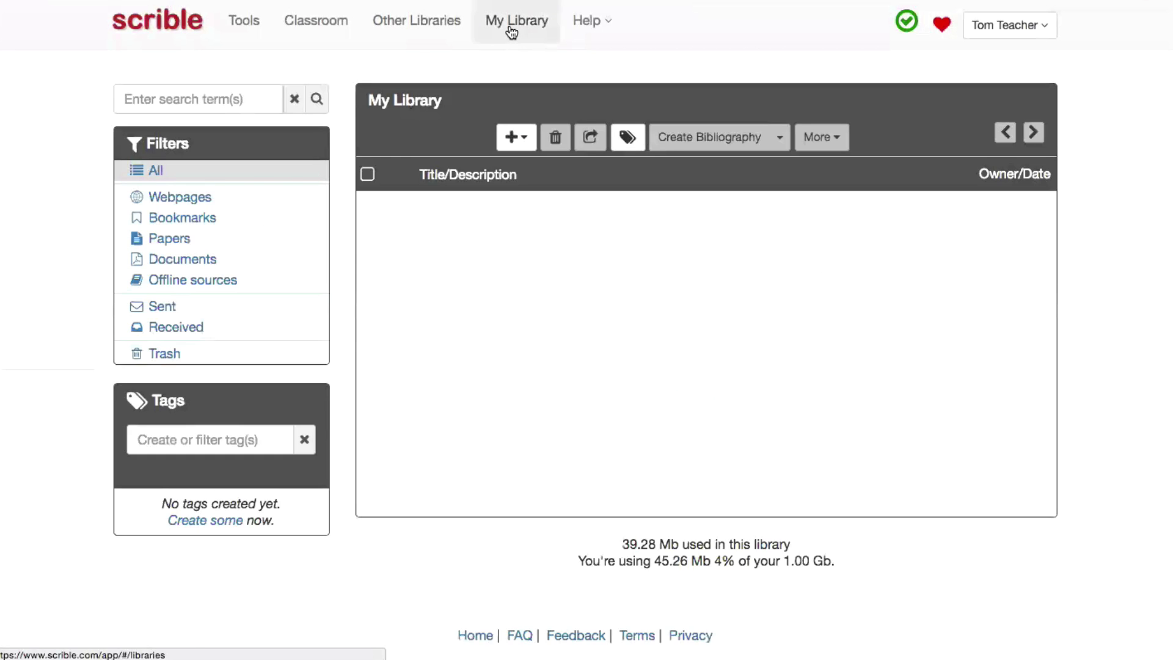
scroll(340, 423, down, 10)
scroll(340, 423, down, 20)
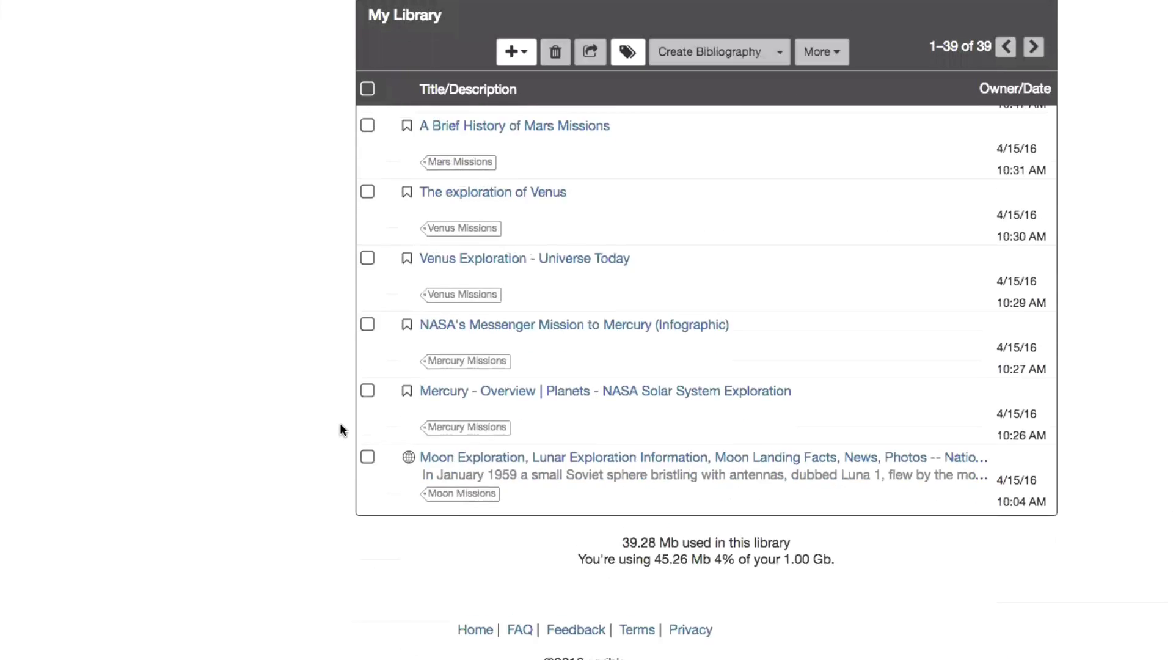
scroll(340, 423, up, 20)
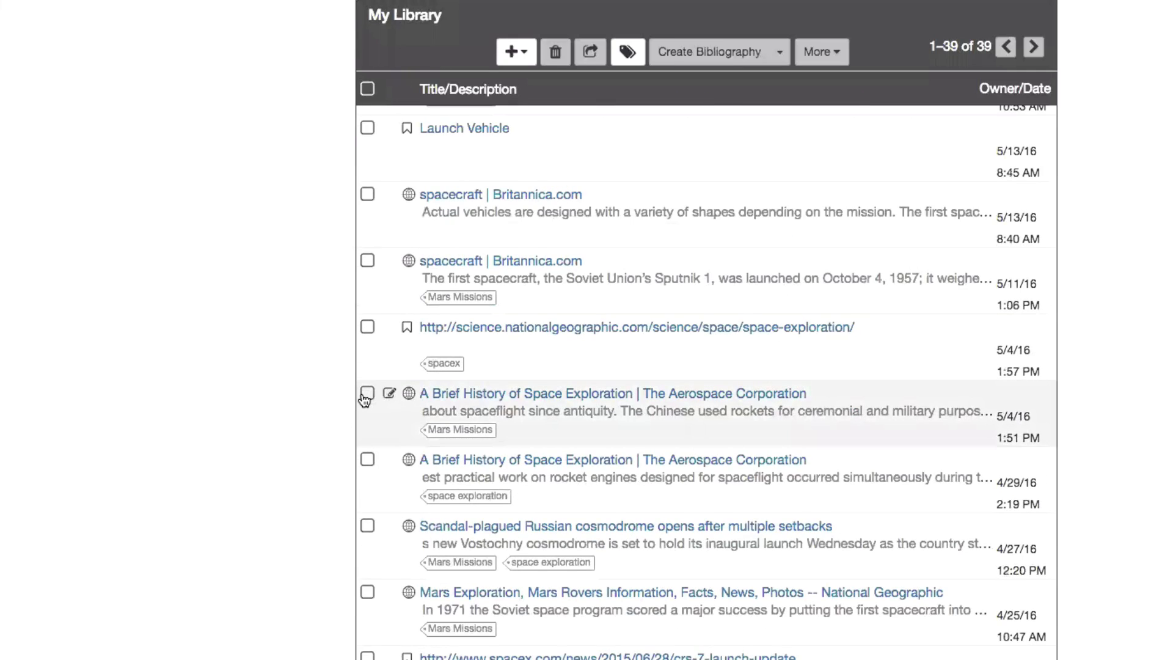
scroll(364, 396, down, 3)
click(368, 284)
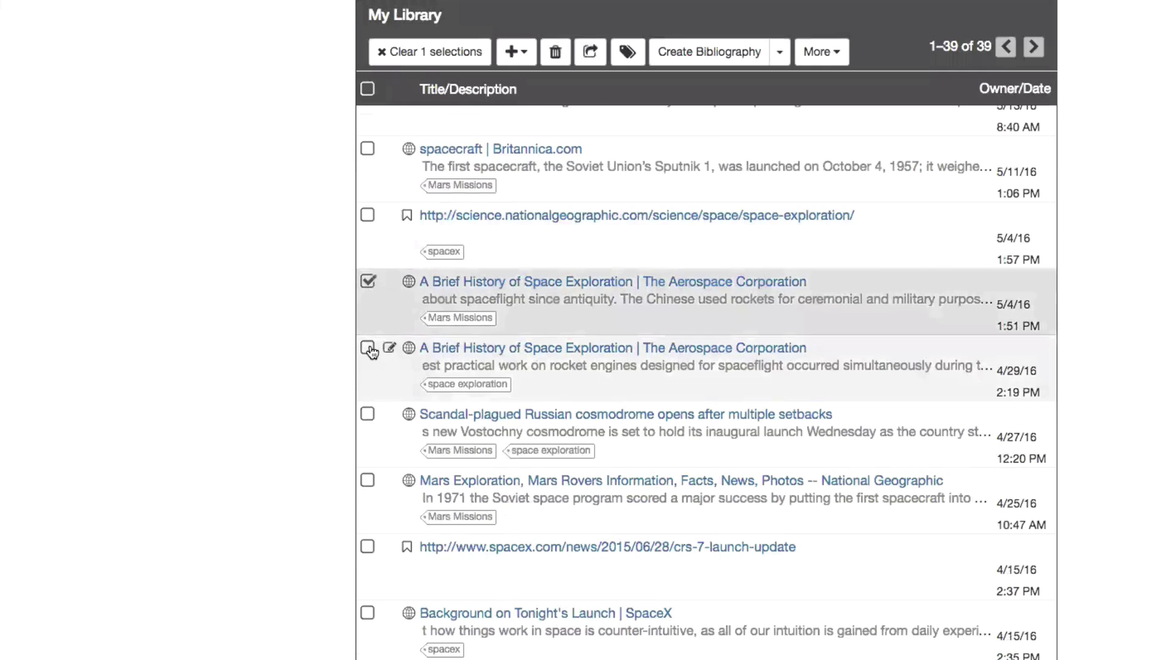
click(367, 348)
click(368, 280)
scroll(364, 376, down, 3)
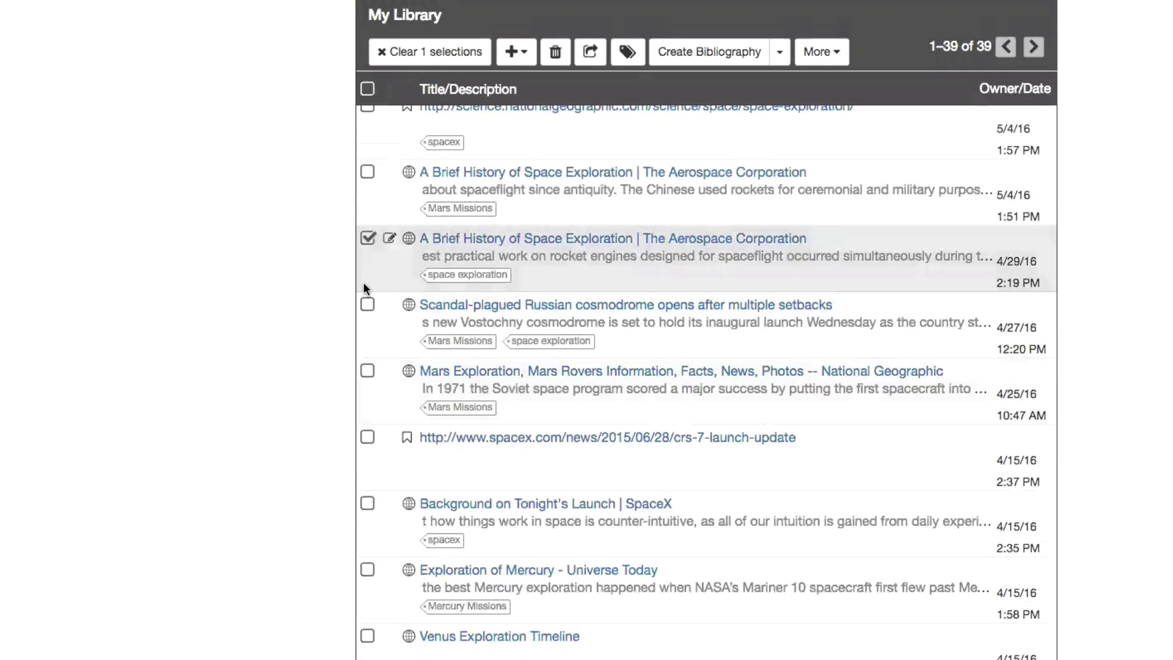
click(367, 305)
click(368, 371)
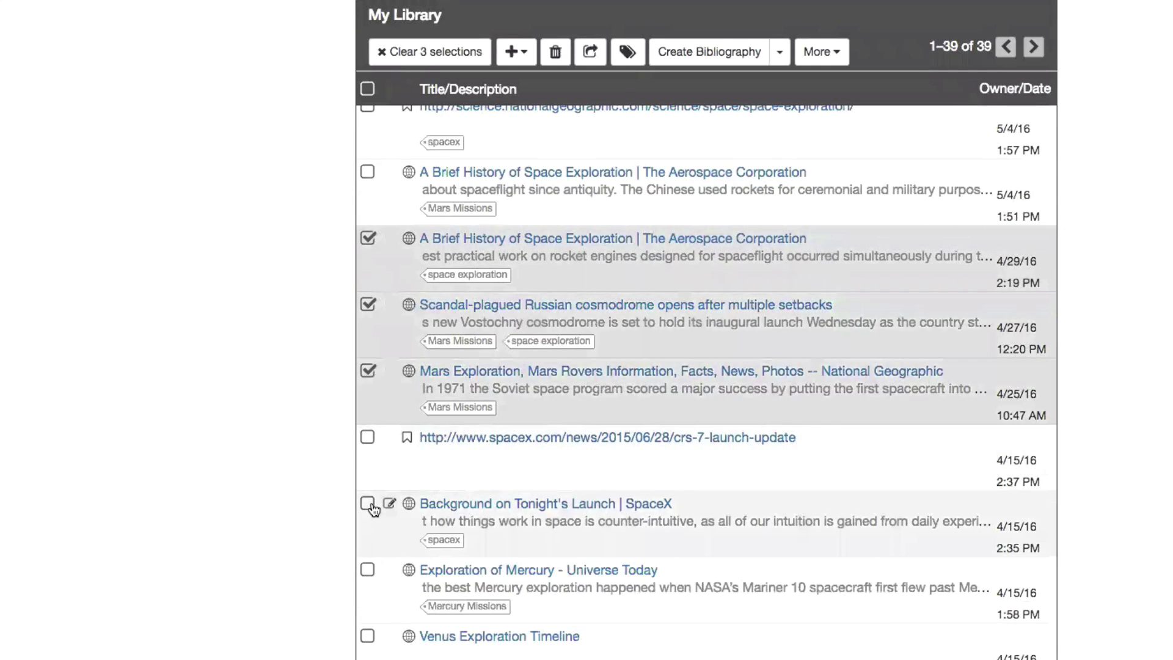
click(367, 503)
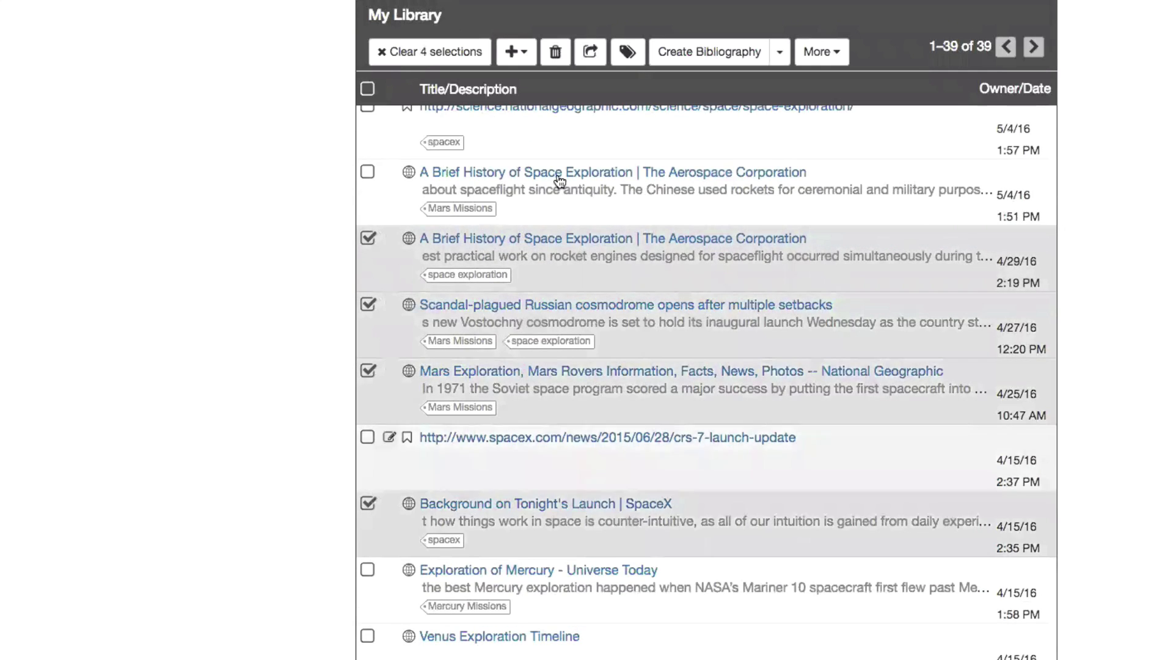
click(780, 52)
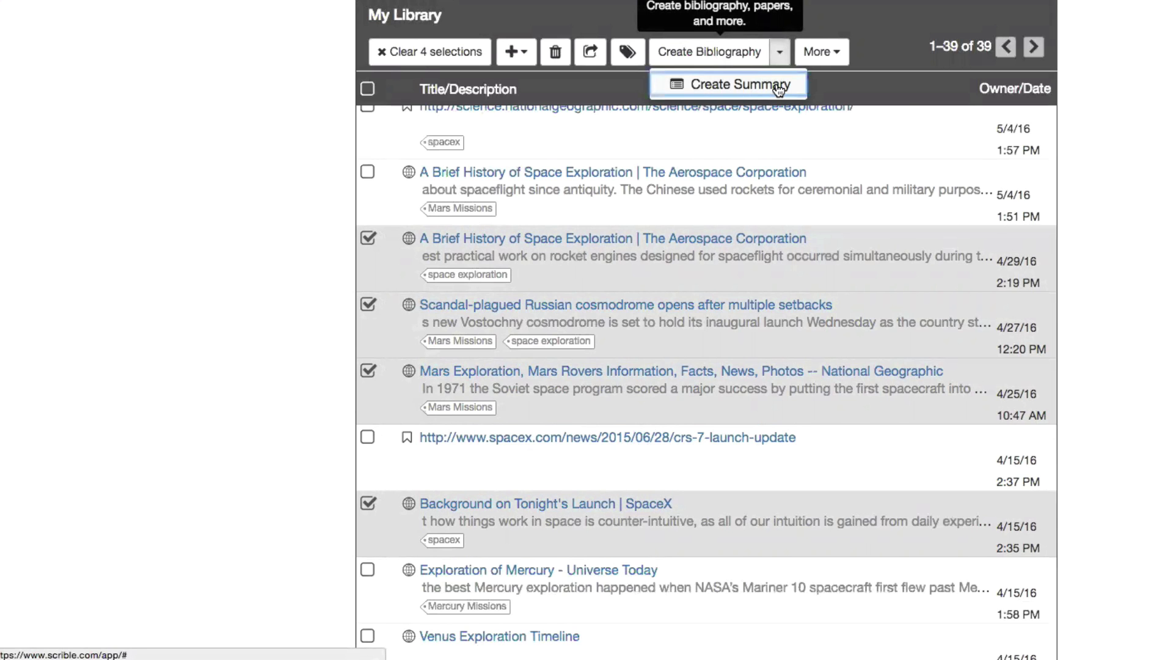
click(778, 85)
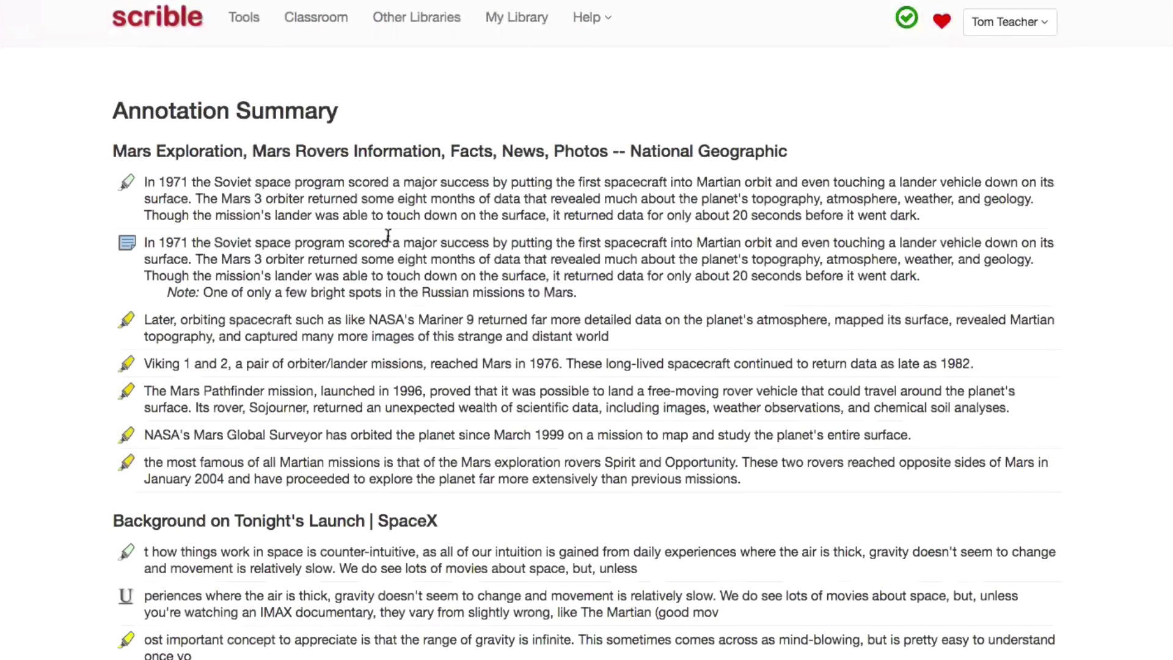
scroll(388, 236, down, 1)
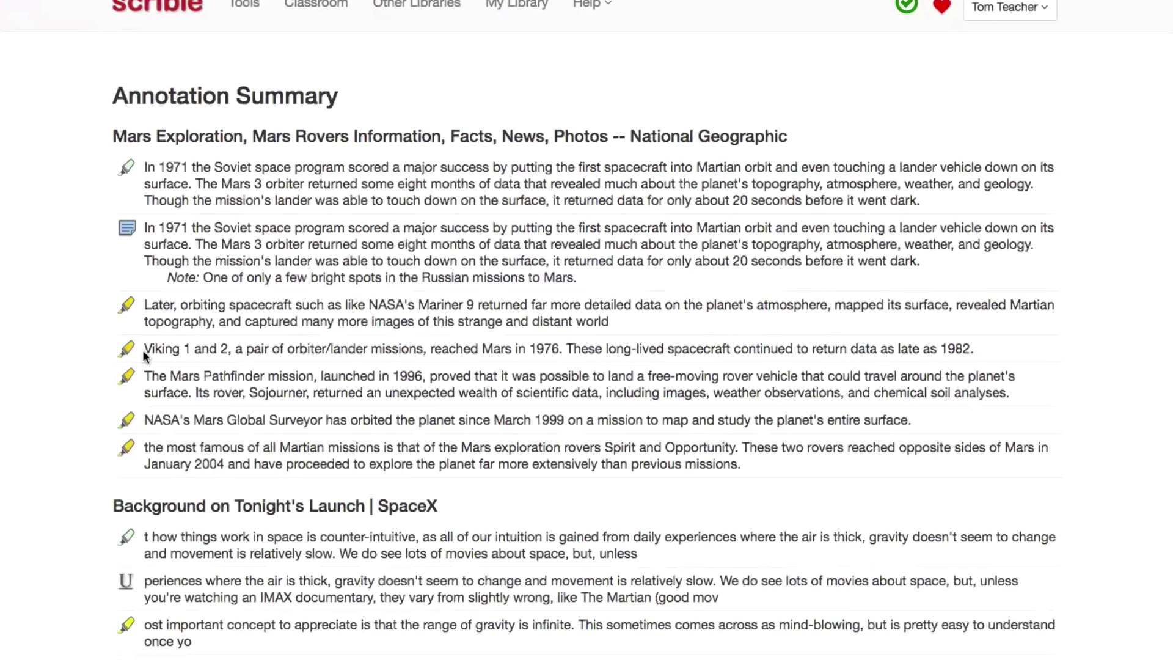
scroll(214, 127, down, 5)
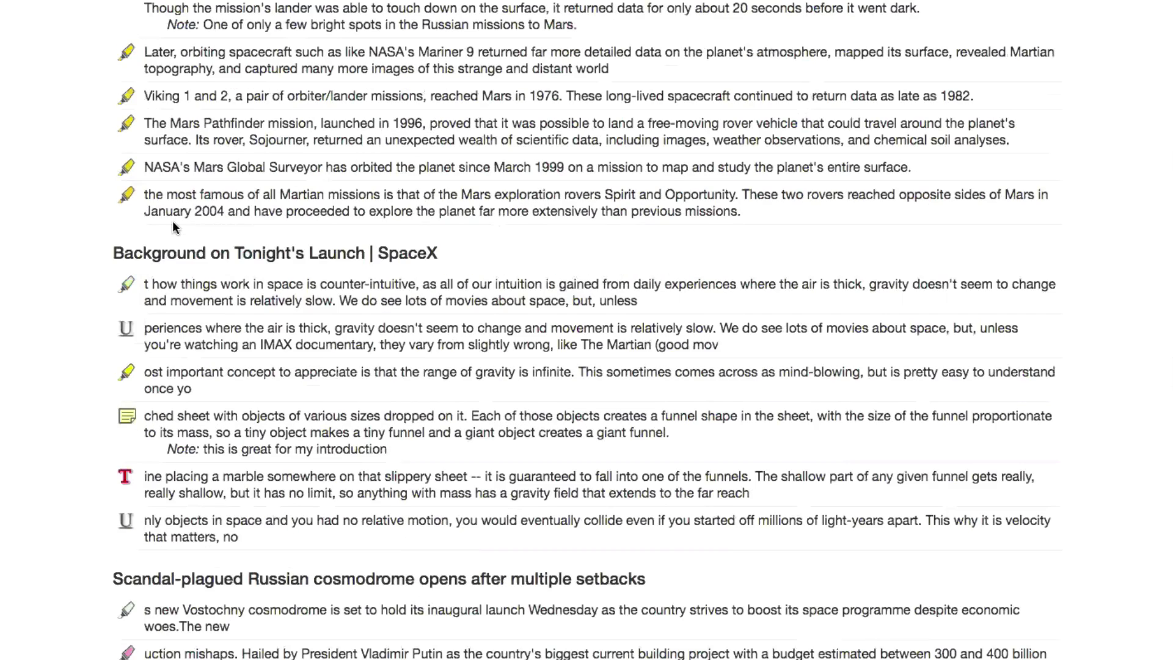
scroll(284, 209, down, 10)
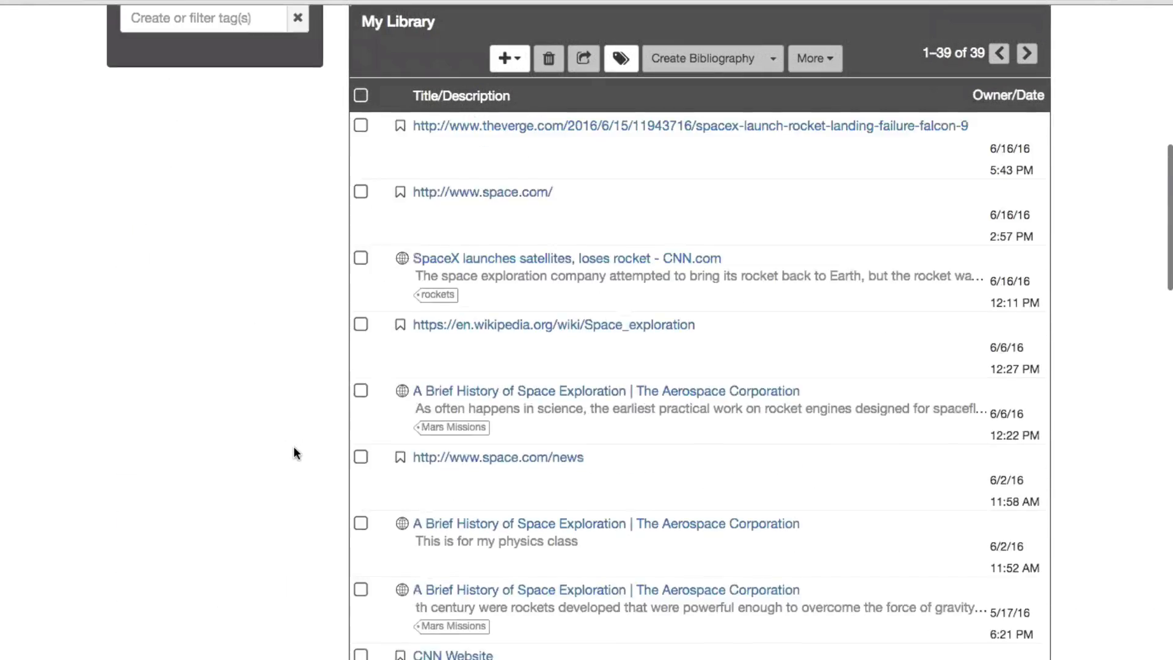
View the additional options available for the Historic SpaceX booster entry in My Library, then clear its selection.
scroll(295, 453, up, 5)
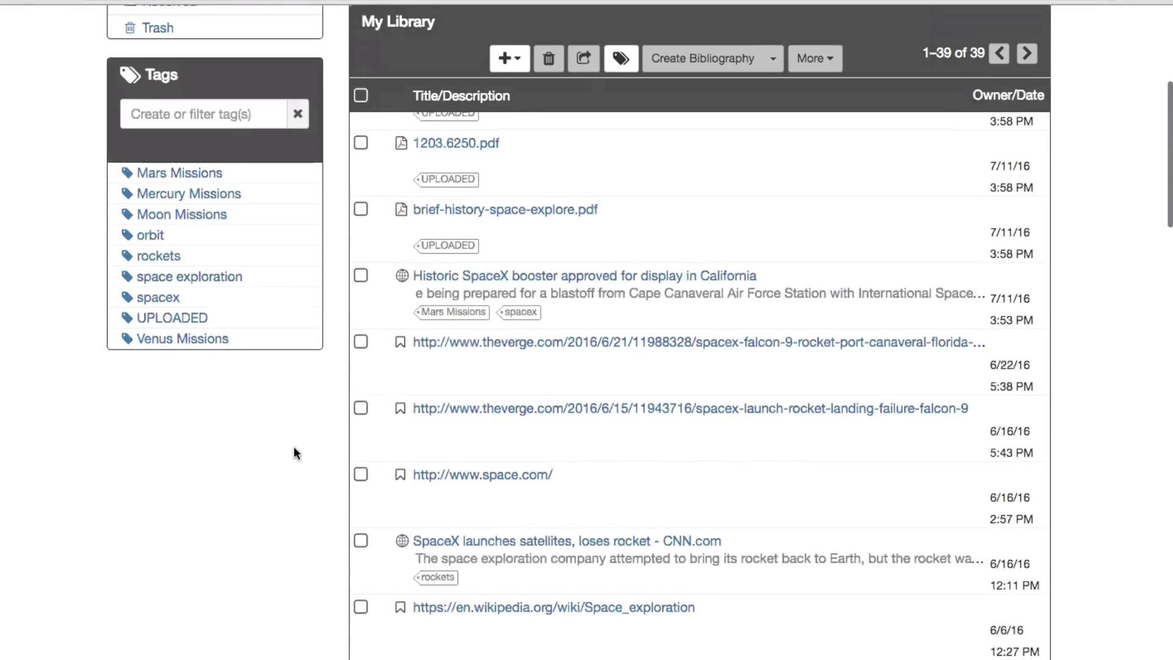
scroll(294, 453, down, 2)
scroll(326, 374, up, 5)
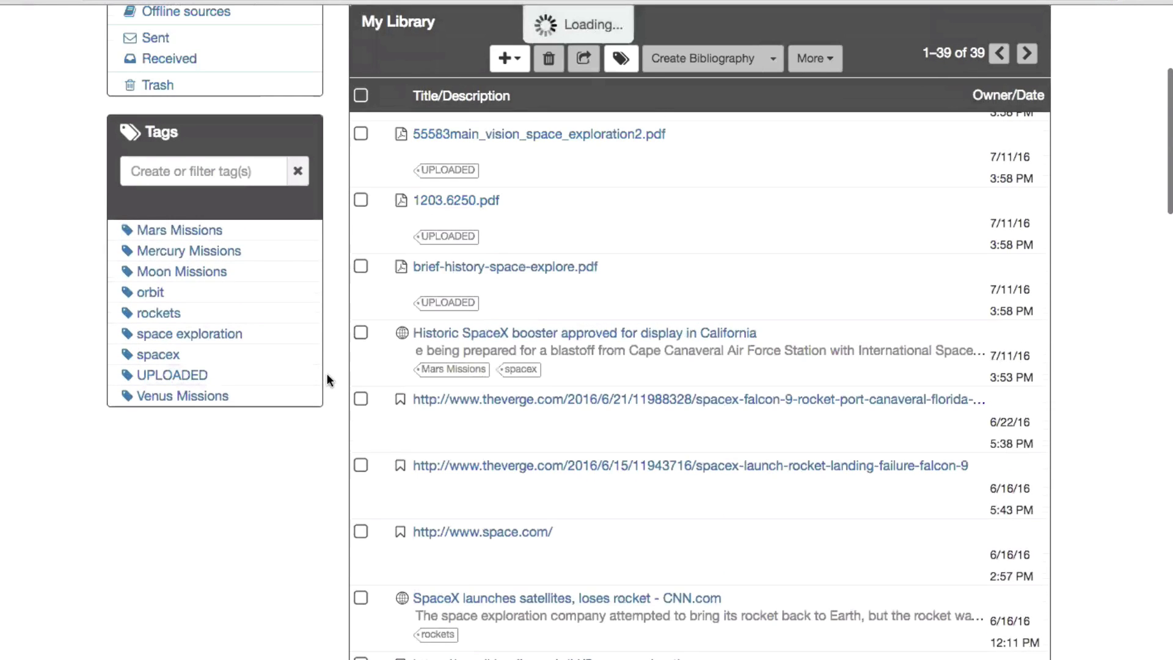
scroll(329, 380, up, 3)
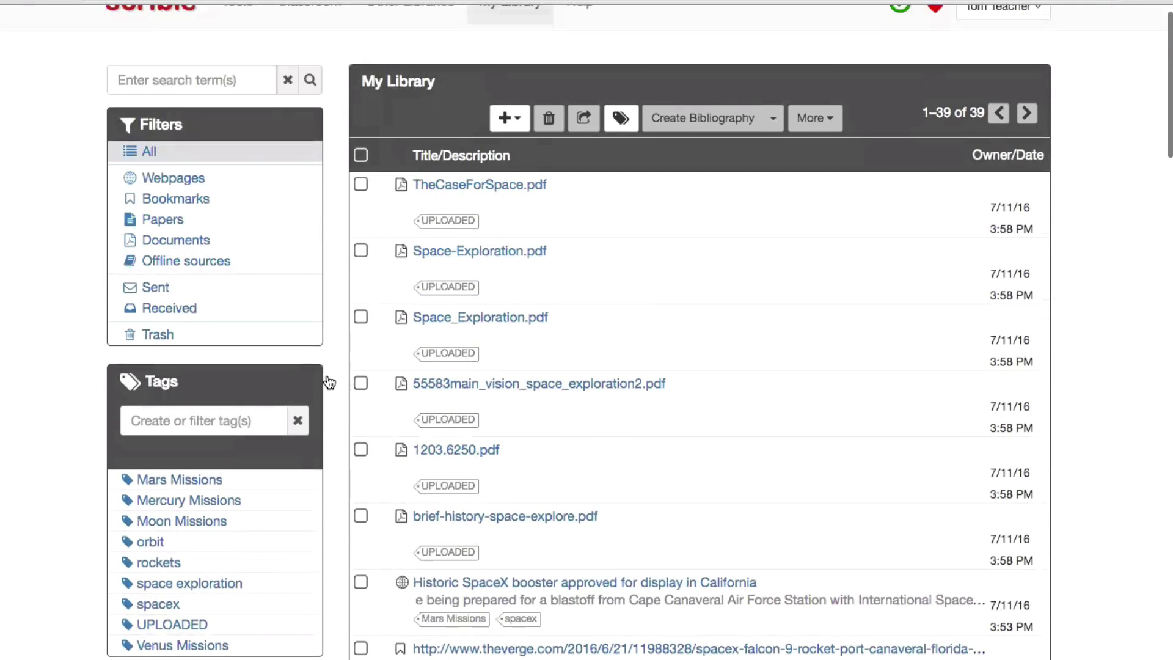
scroll(329, 360, down, 1)
scroll(338, 441, down, 2)
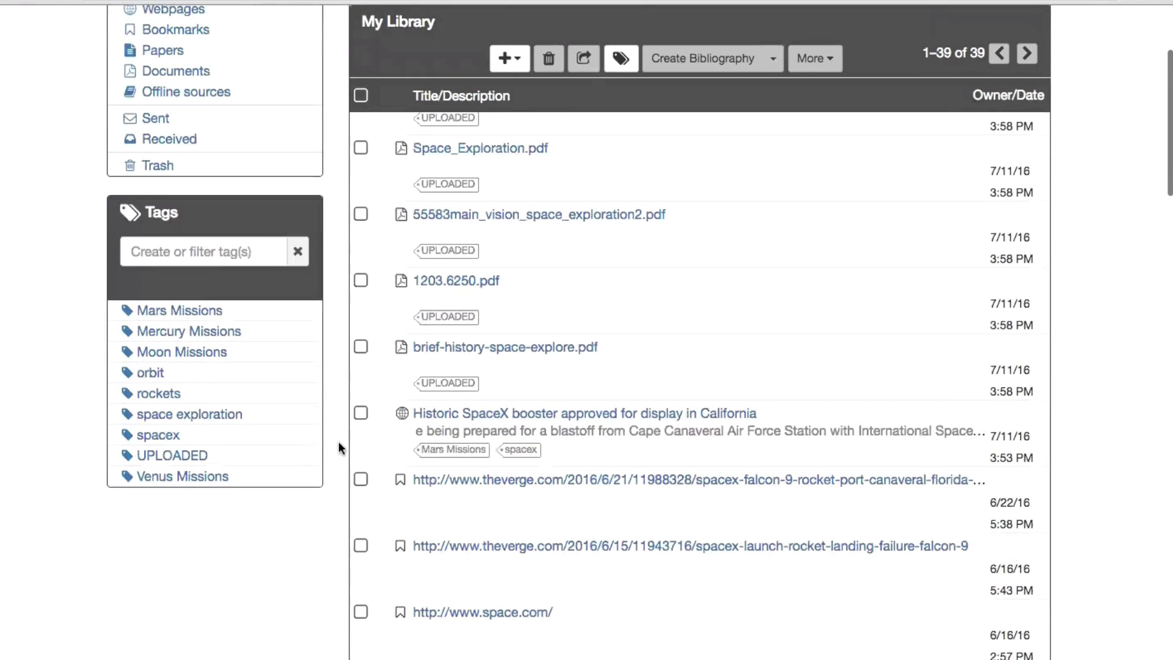
scroll(327, 299, up, 3)
scroll(332, 269, down, 4)
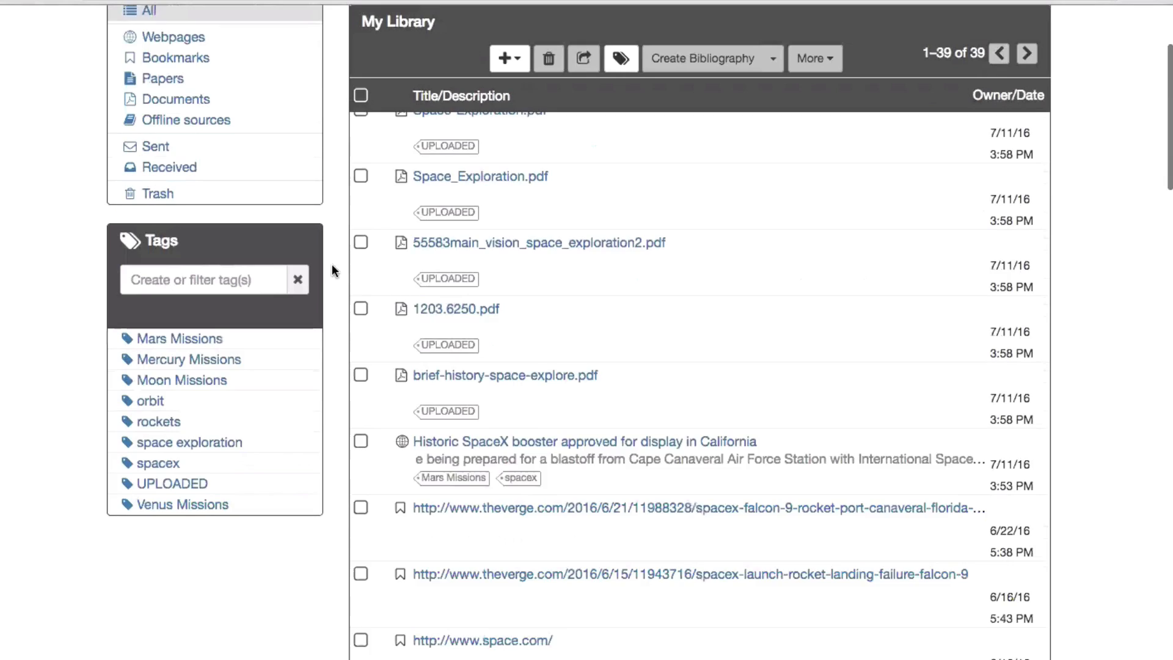
click(363, 350)
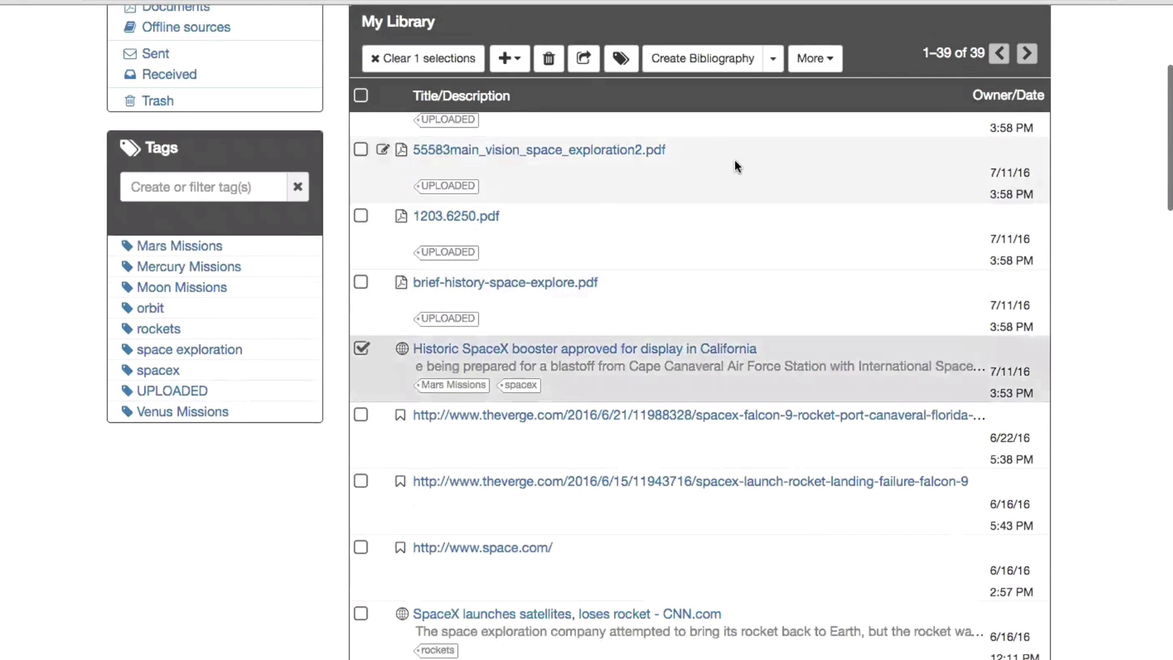
scroll(868, 68, up, 3)
click(817, 58)
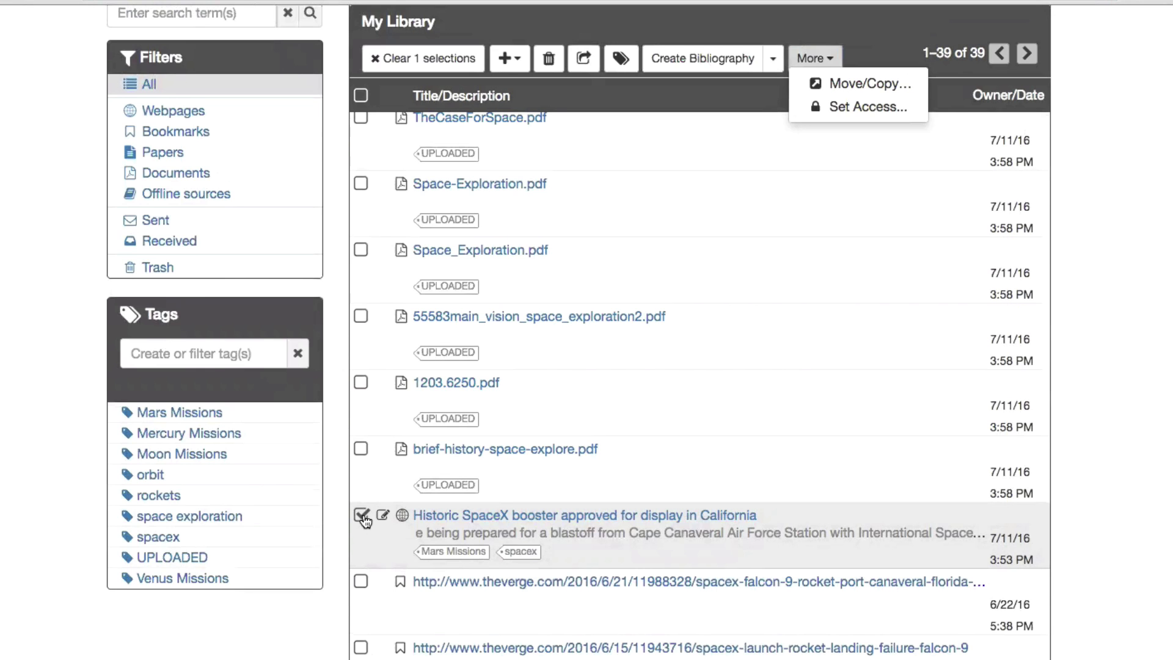
click(361, 516)
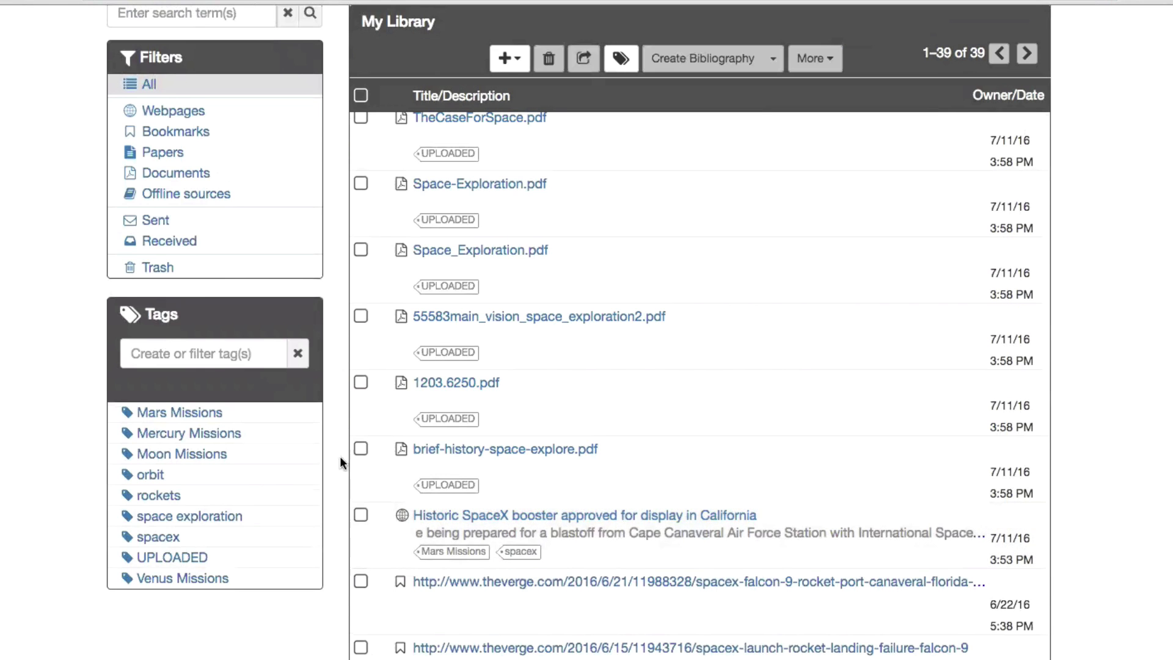
scroll(337, 440, up, 3)
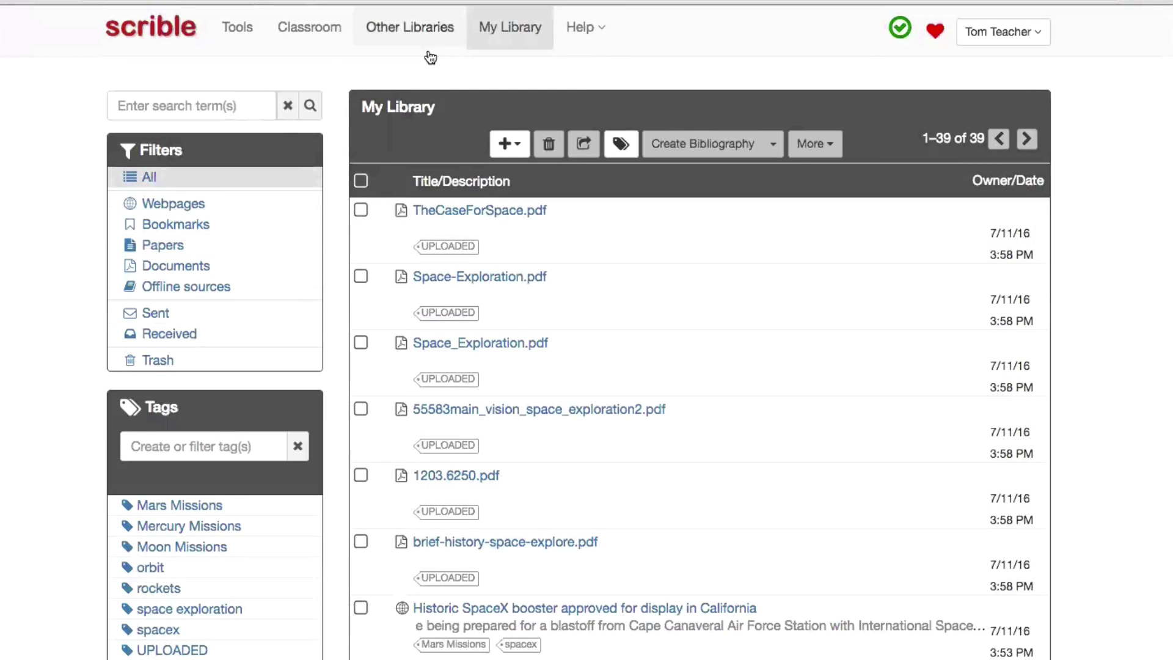
drag(363, 113, 445, 112)
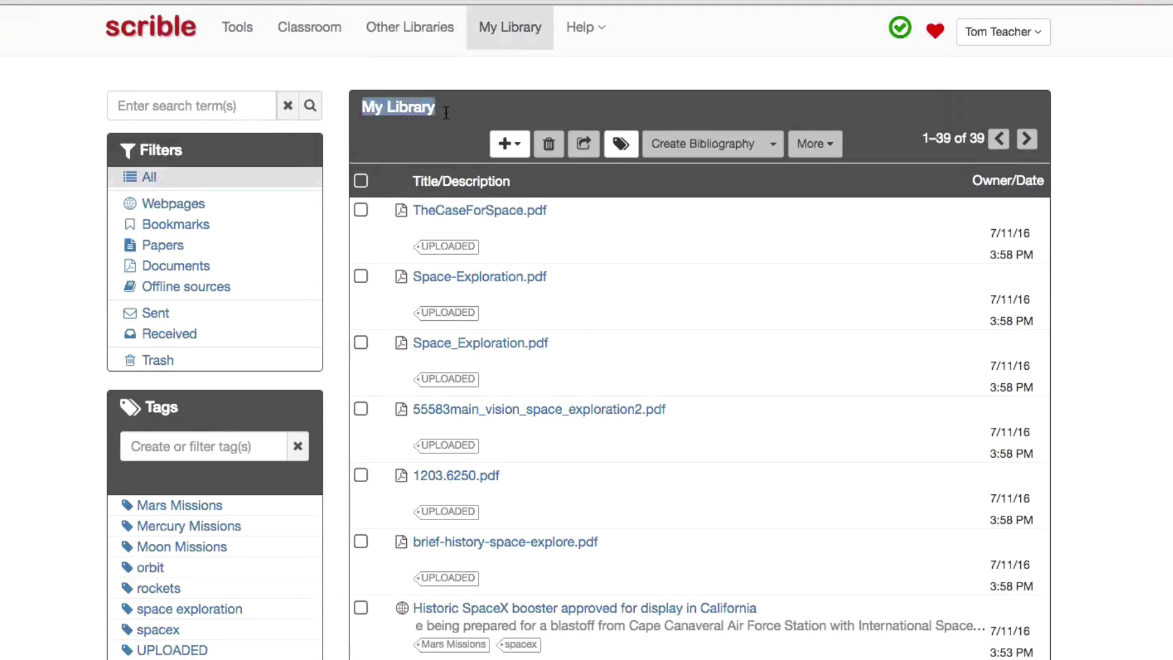
click(472, 74)
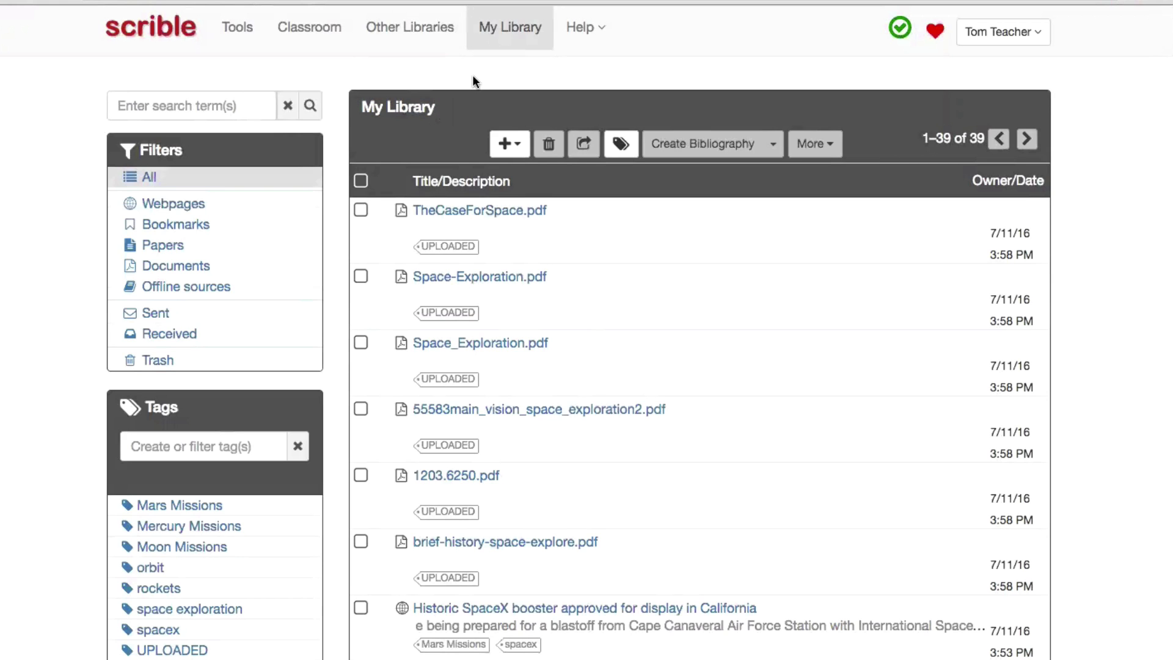
Open the Space Exploration library among the other libraries and view its editing, sharing, and access and permissions settings.
click(420, 29)
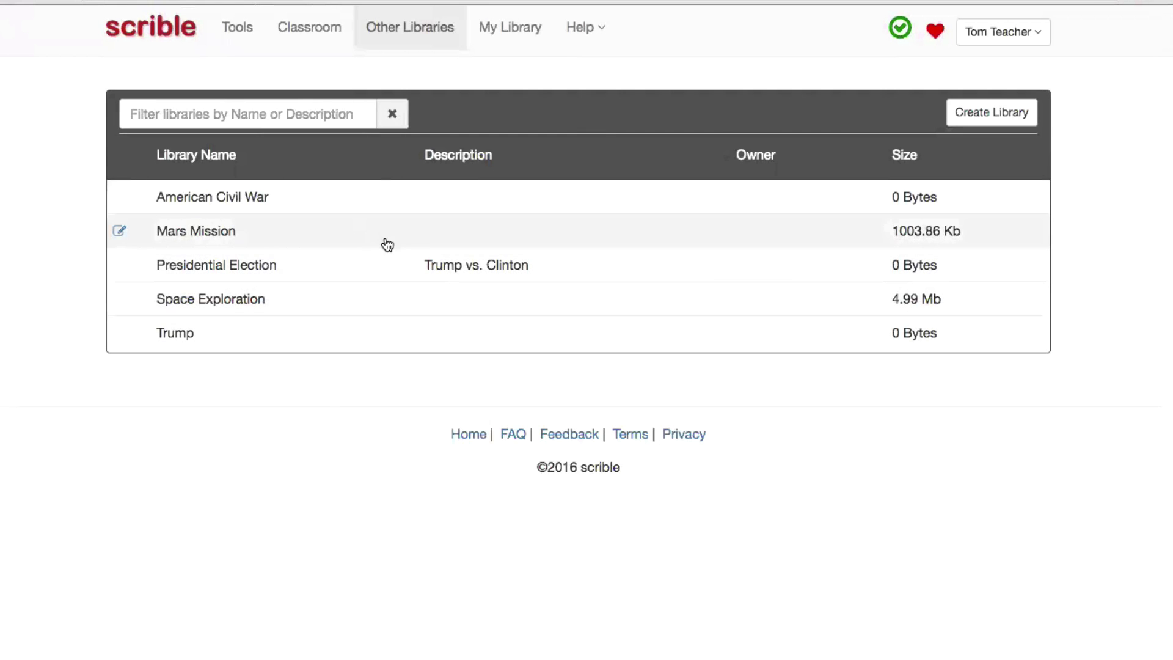
click(307, 307)
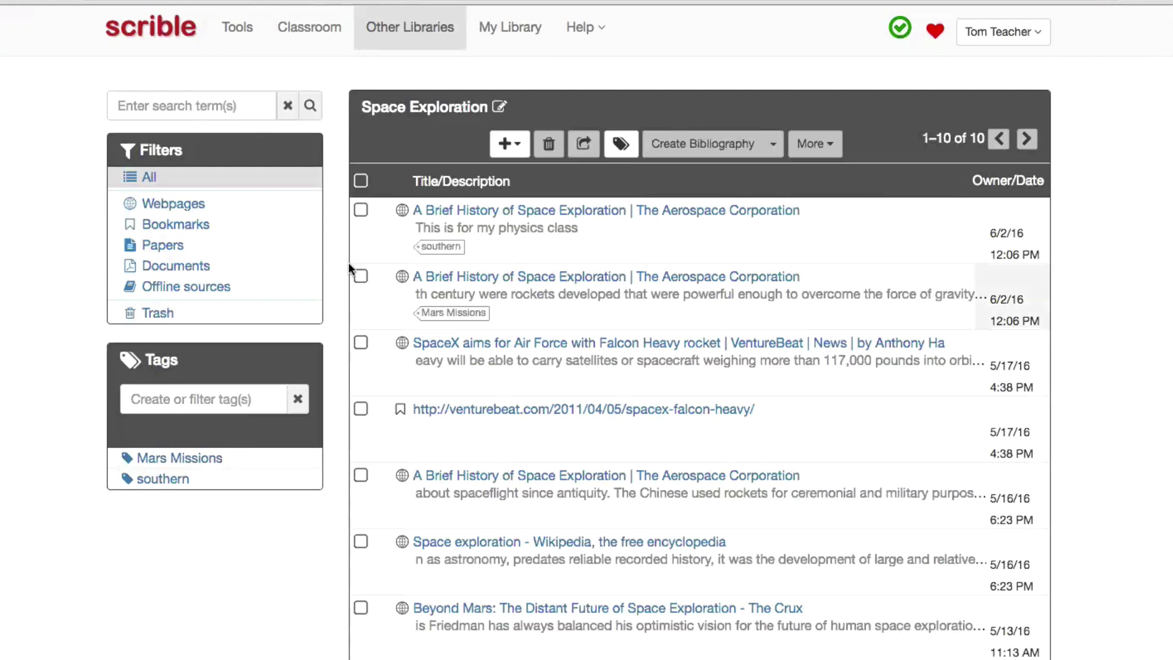
click(498, 108)
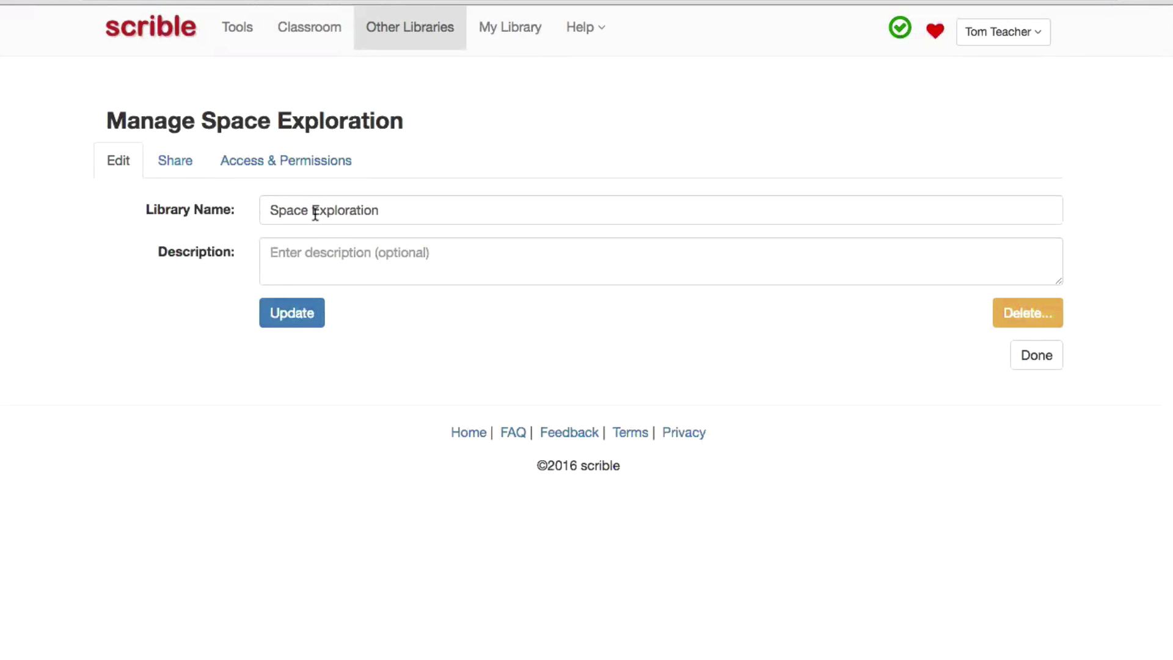
click(177, 161)
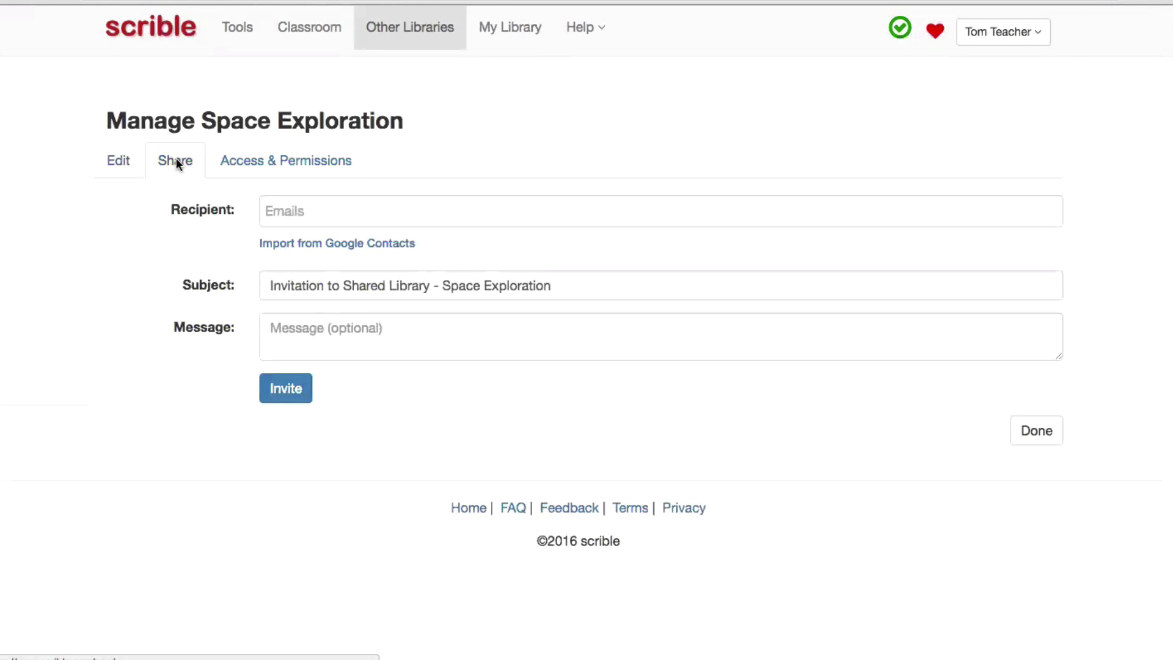
click(249, 166)
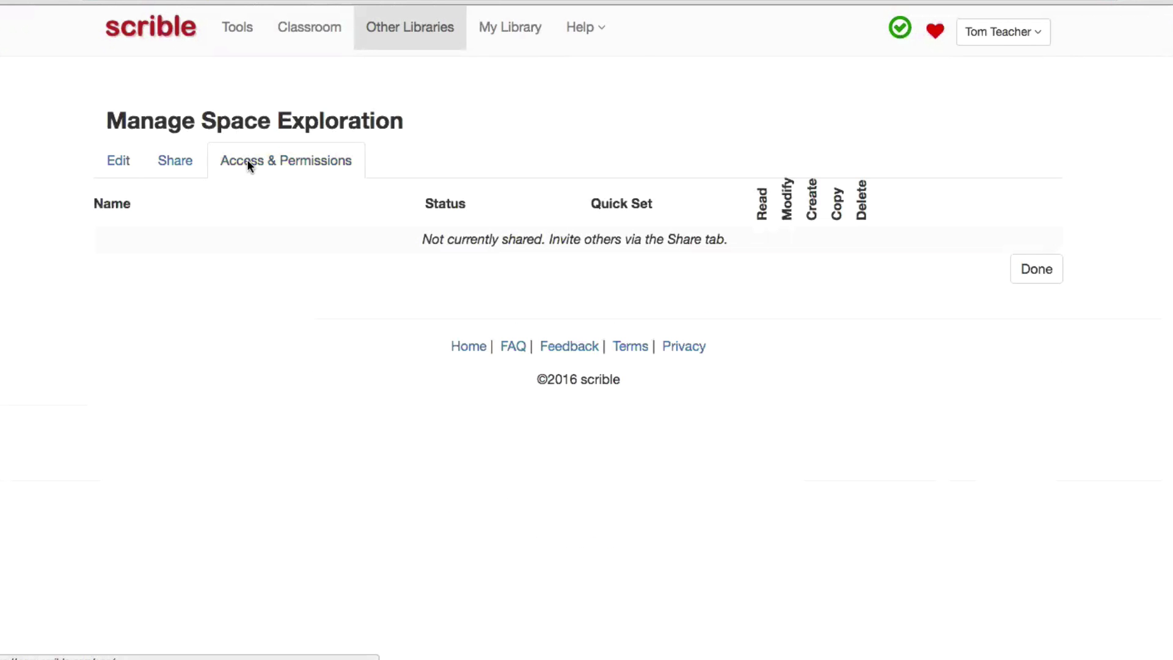
Make a complete copy of My Library's Historic SpaceX booster entry in the Mars Mission library, including its tags.
click(505, 32)
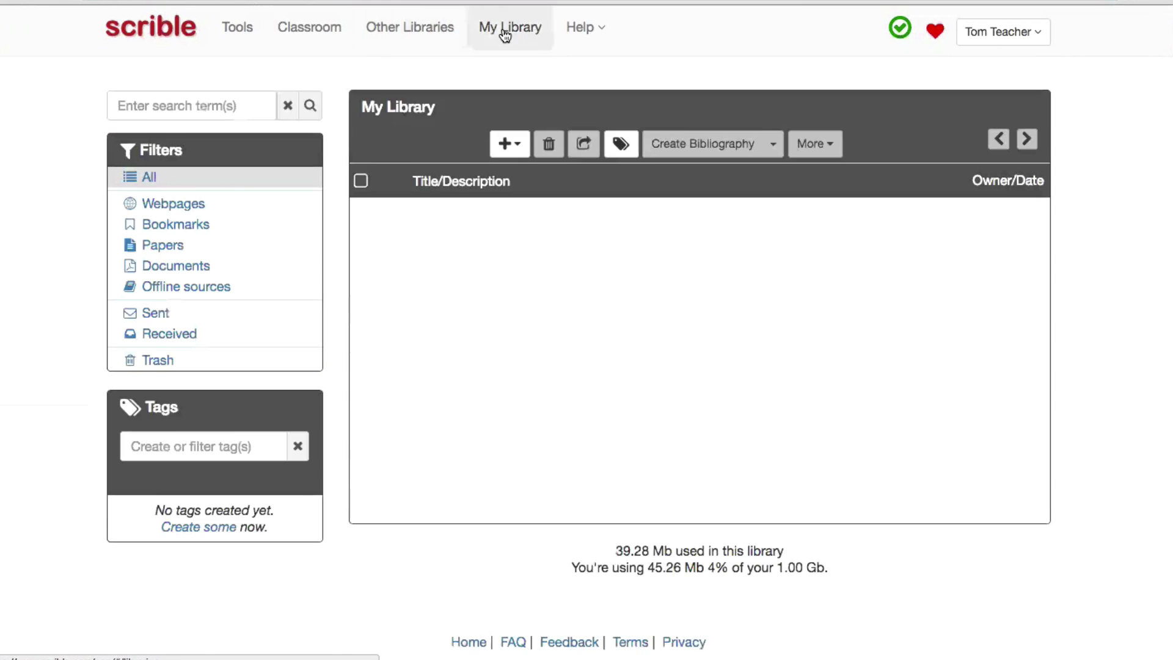
scroll(383, 244, down, 5)
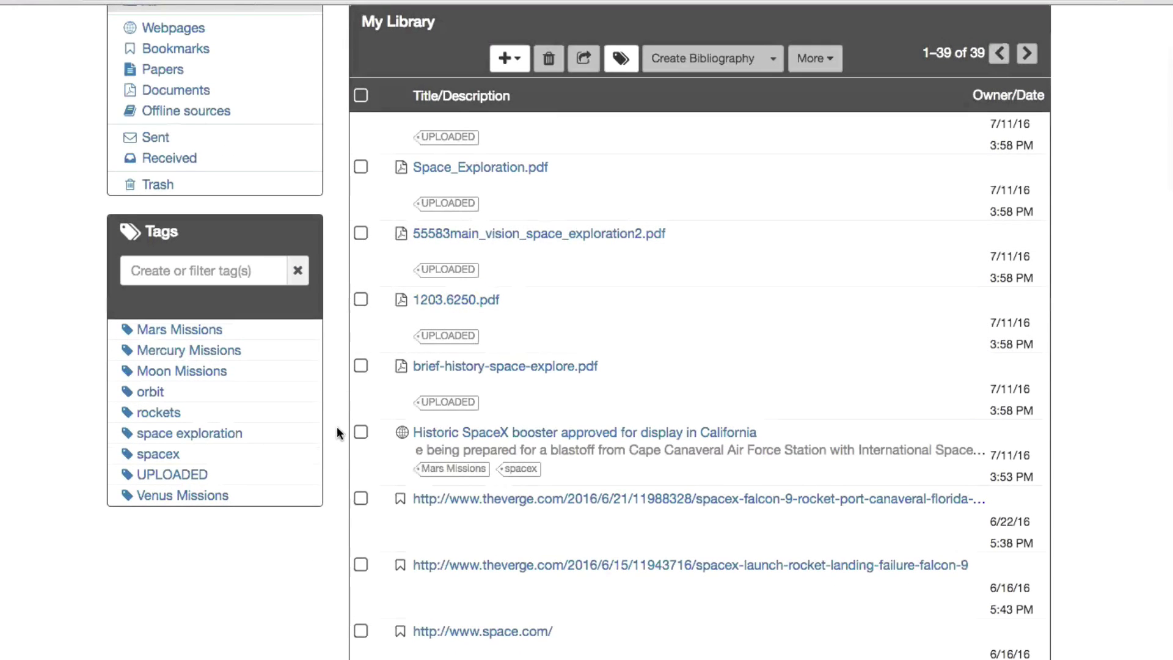
click(361, 432)
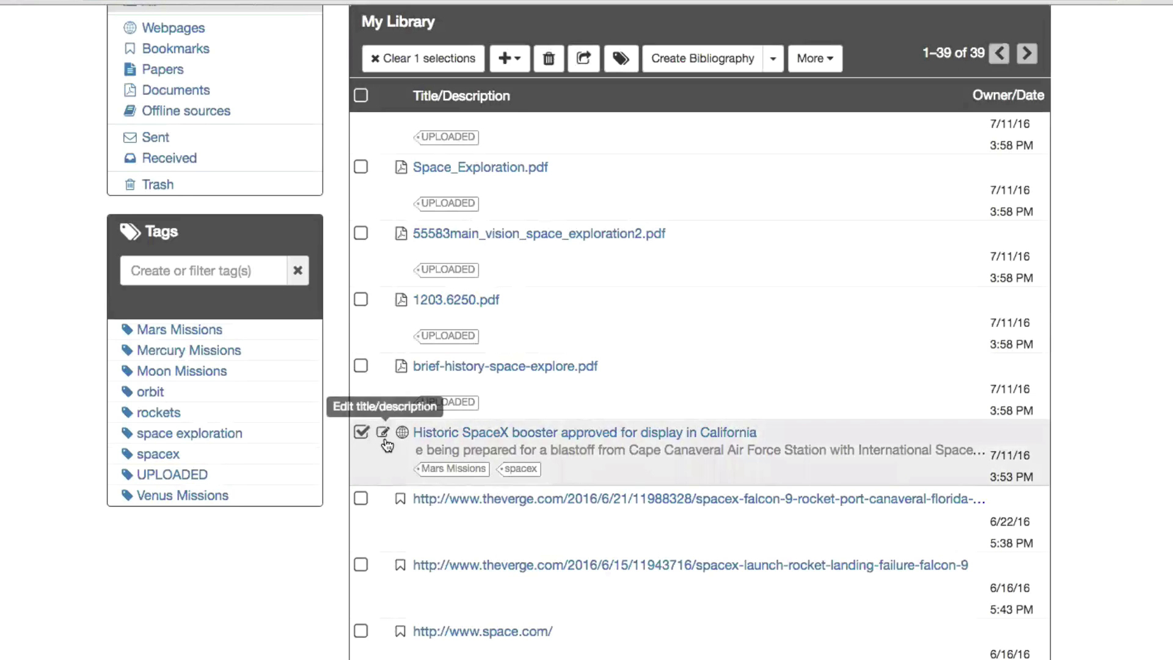
click(814, 58)
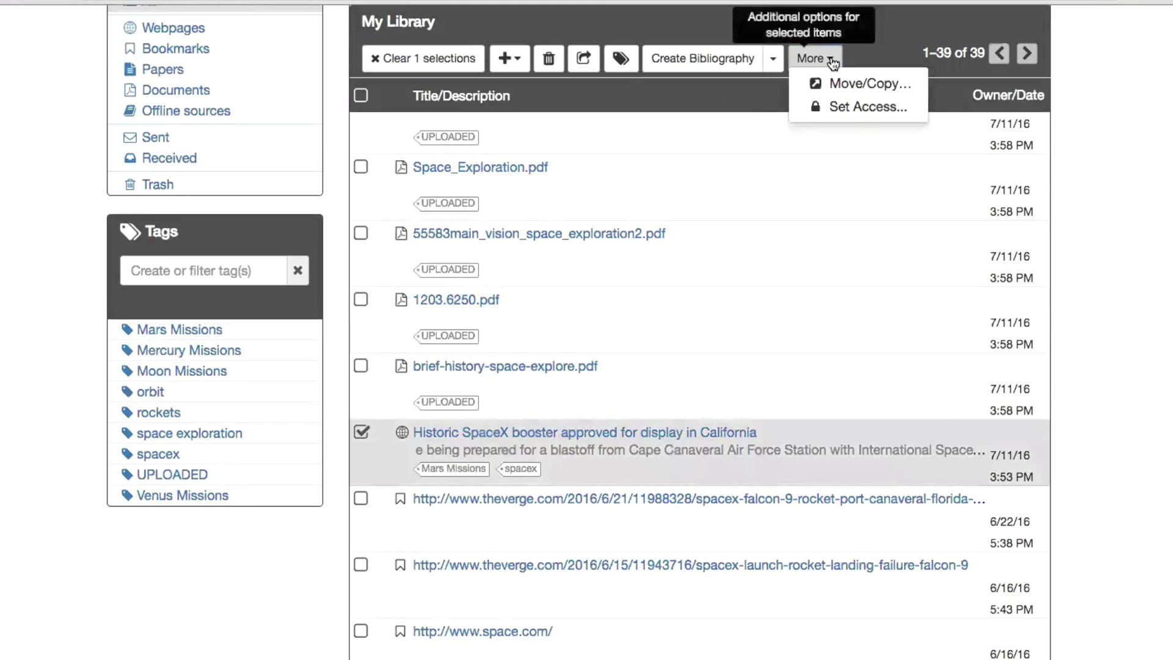
click(837, 81)
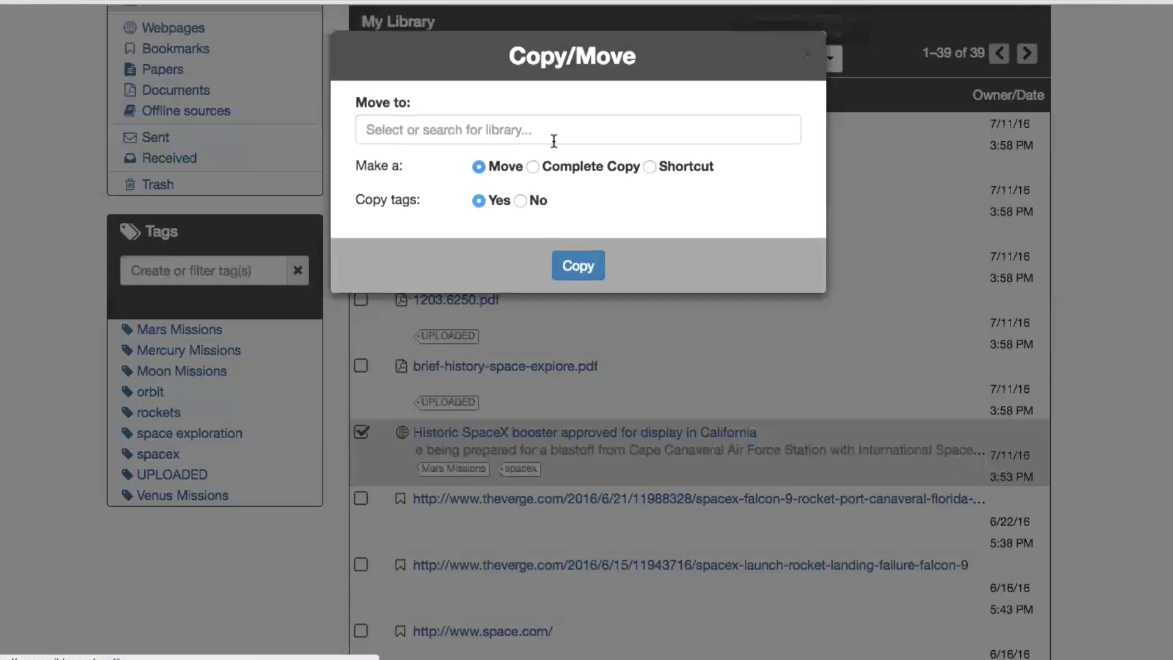
click(506, 122)
scroll(497, 267, down, 5)
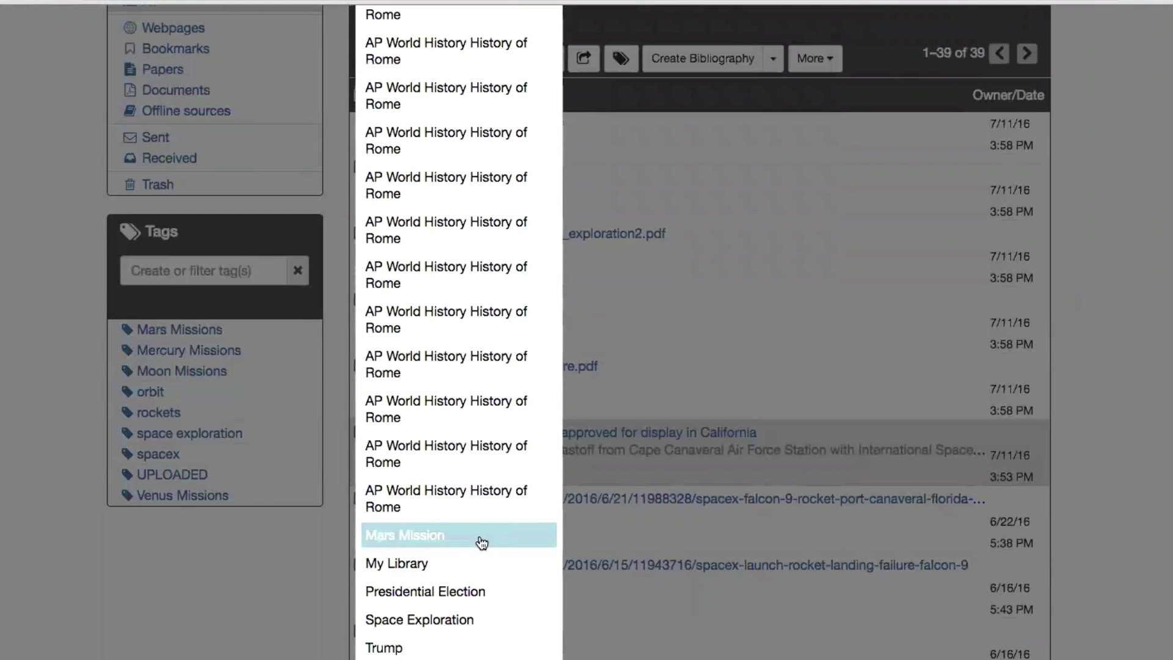
click(482, 547)
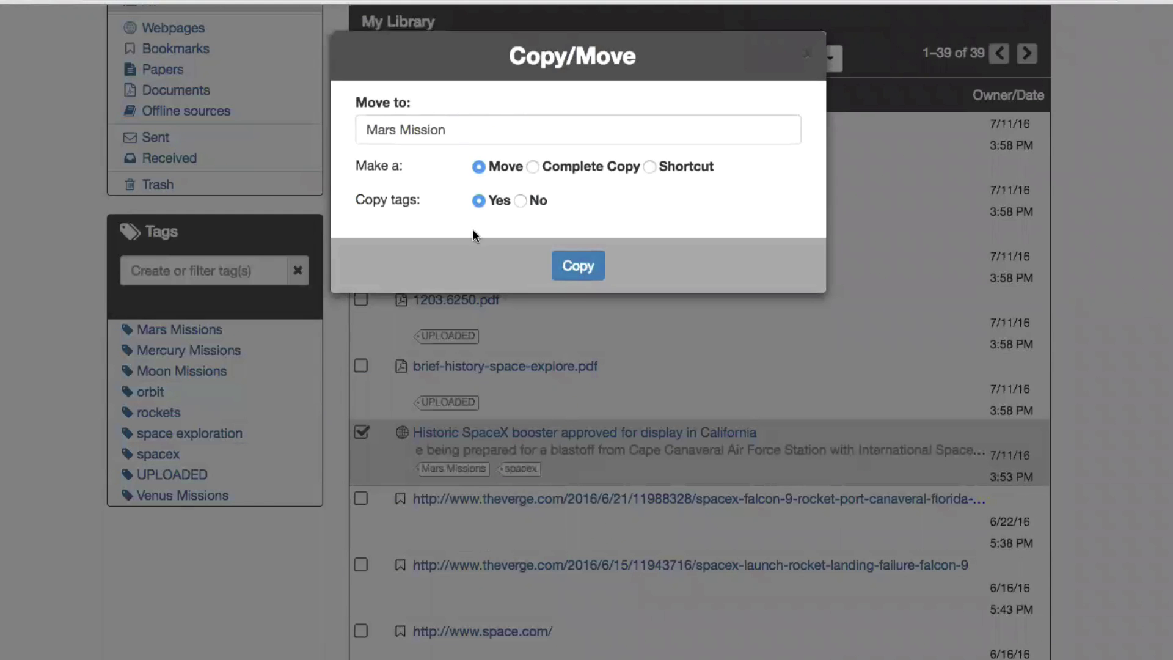
click(533, 166)
click(590, 273)
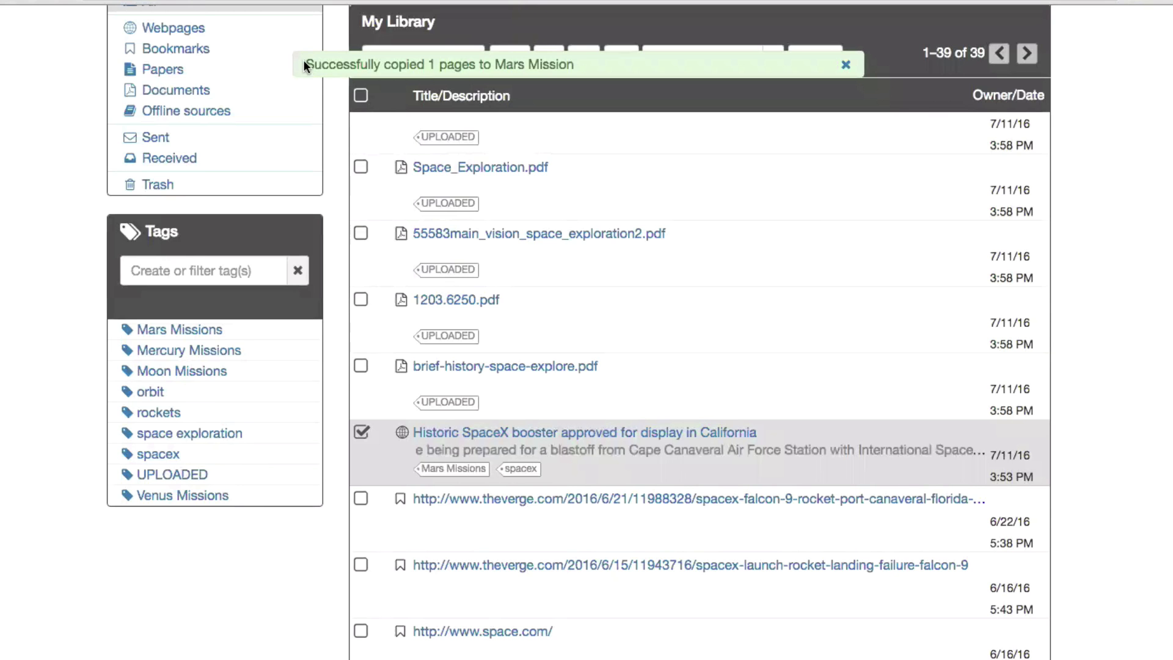
drag(303, 60, 332, 89)
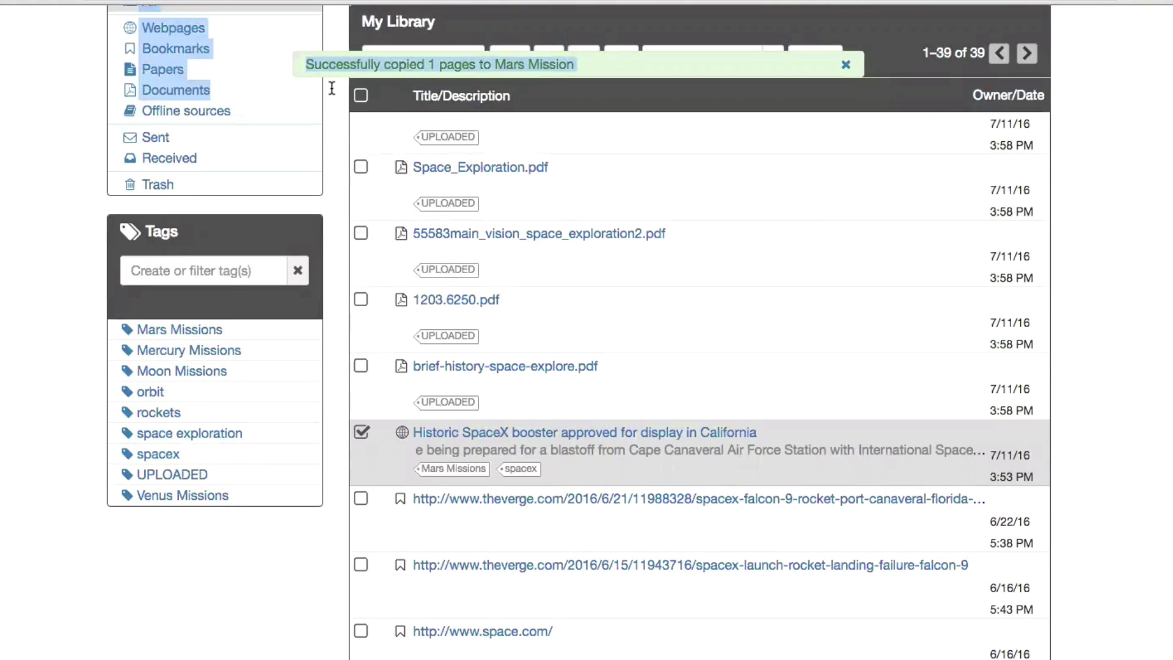
click(332, 89)
Open the Mars Mission library among the other libraries to check the copied entry, and return to My Library.
scroll(332, 89, up, 3)
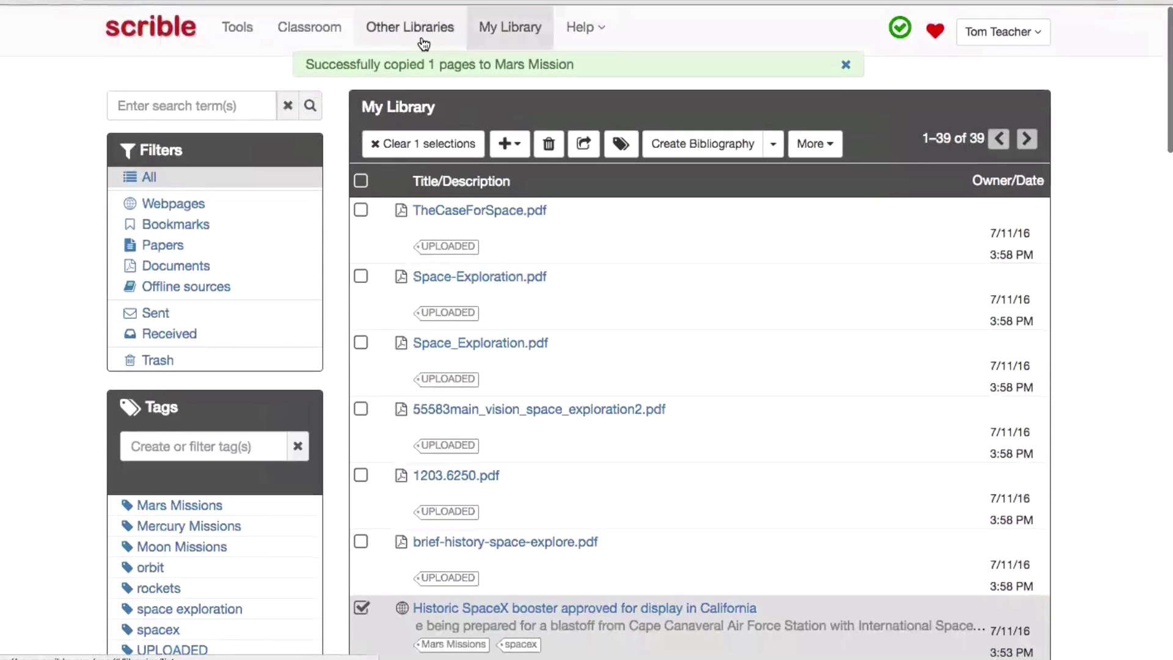
click(422, 43)
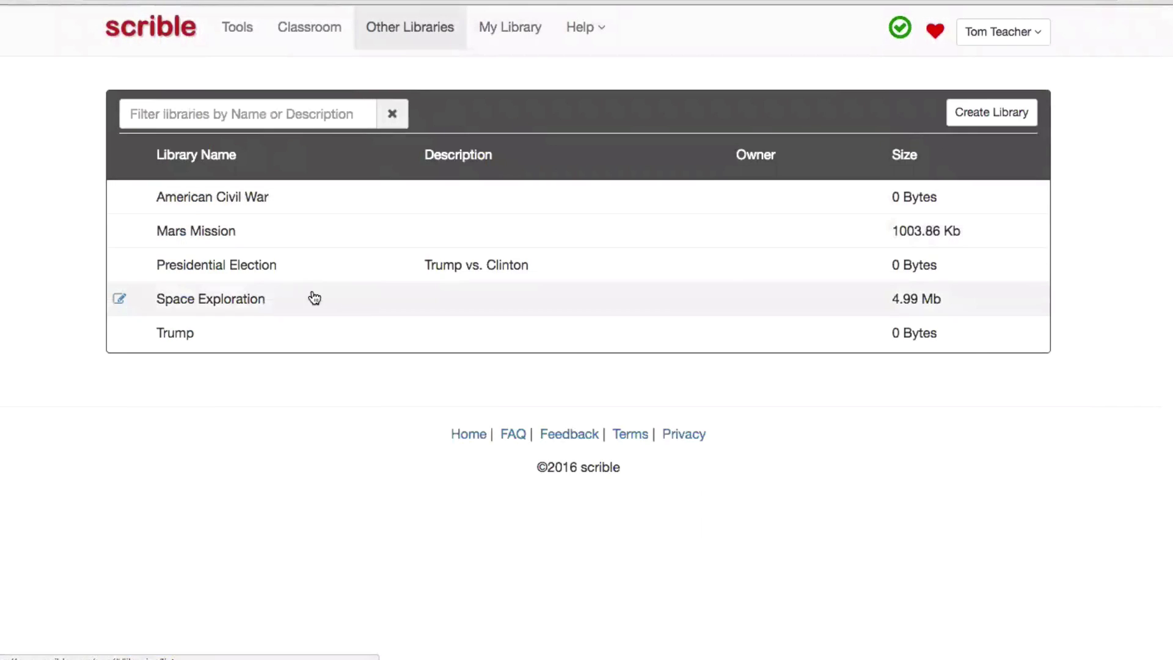
click(270, 236)
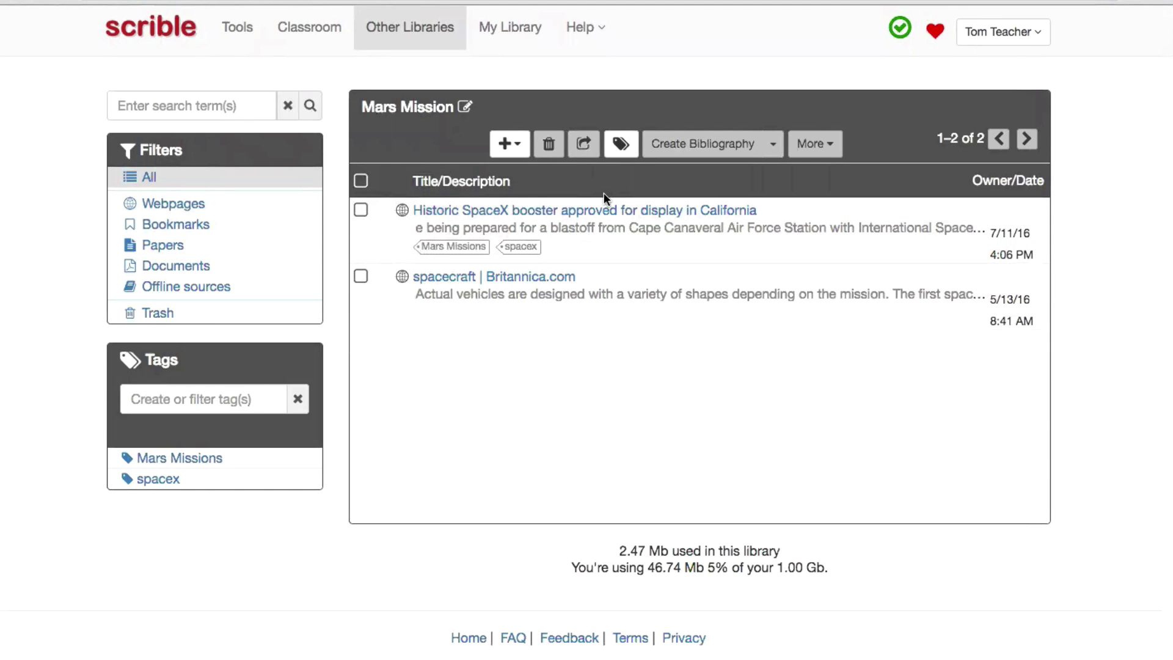
click(511, 28)
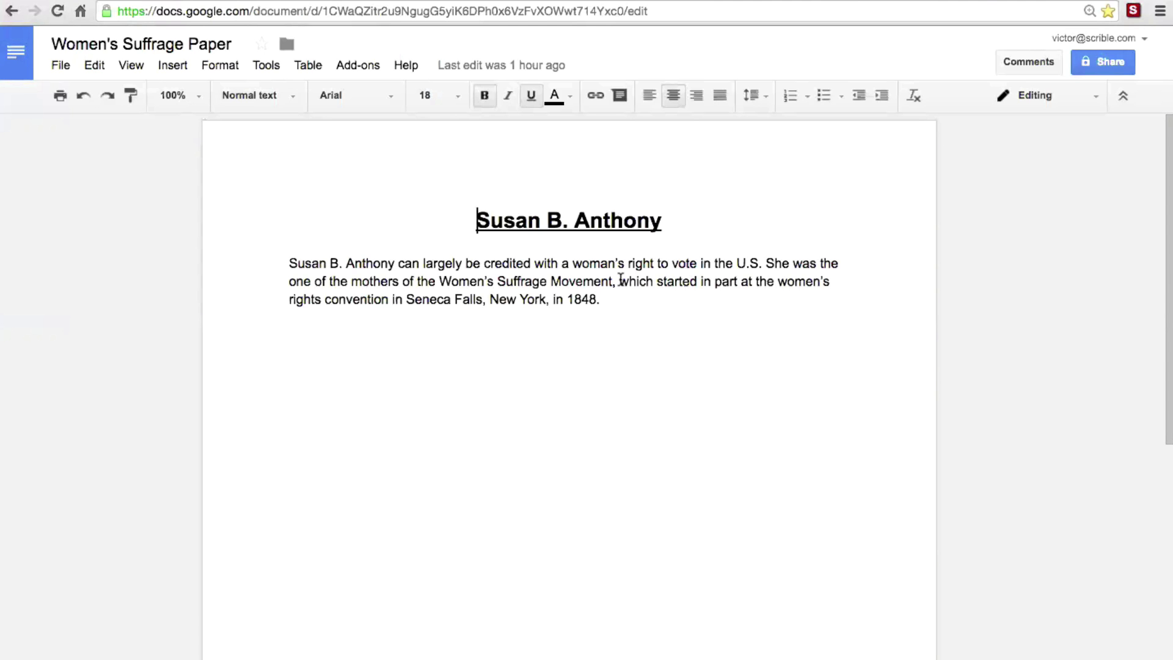
In the Women's Suffrage Paper in Google Docs, browse the catalogue of available add-ons and close it.
click(351, 66)
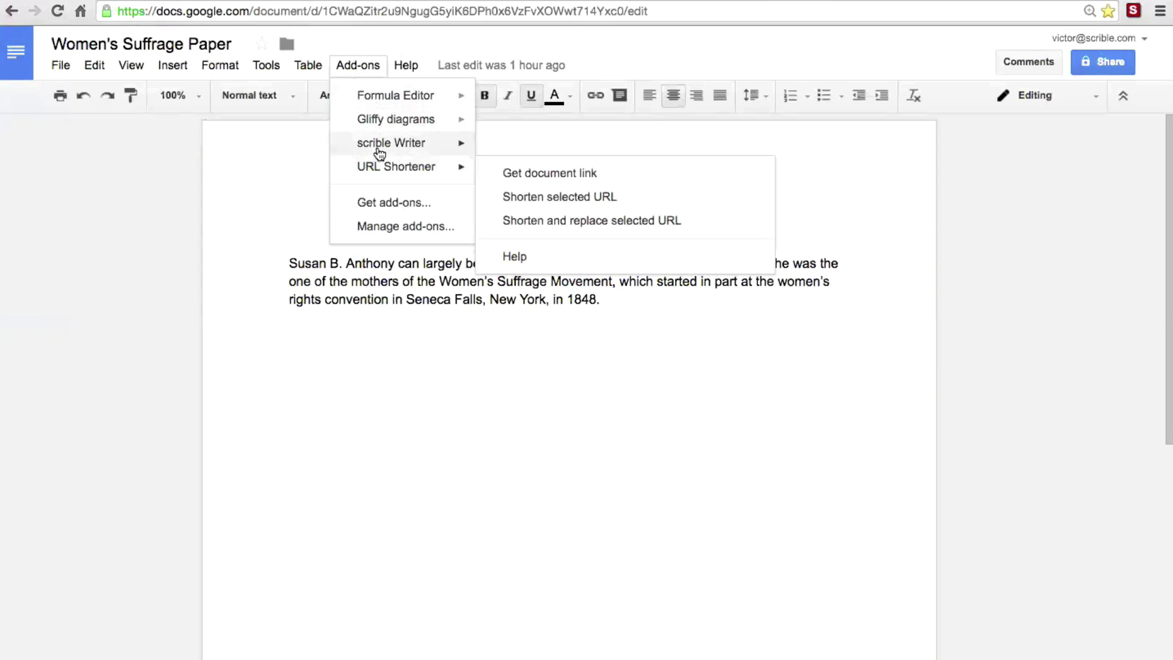
click(392, 204)
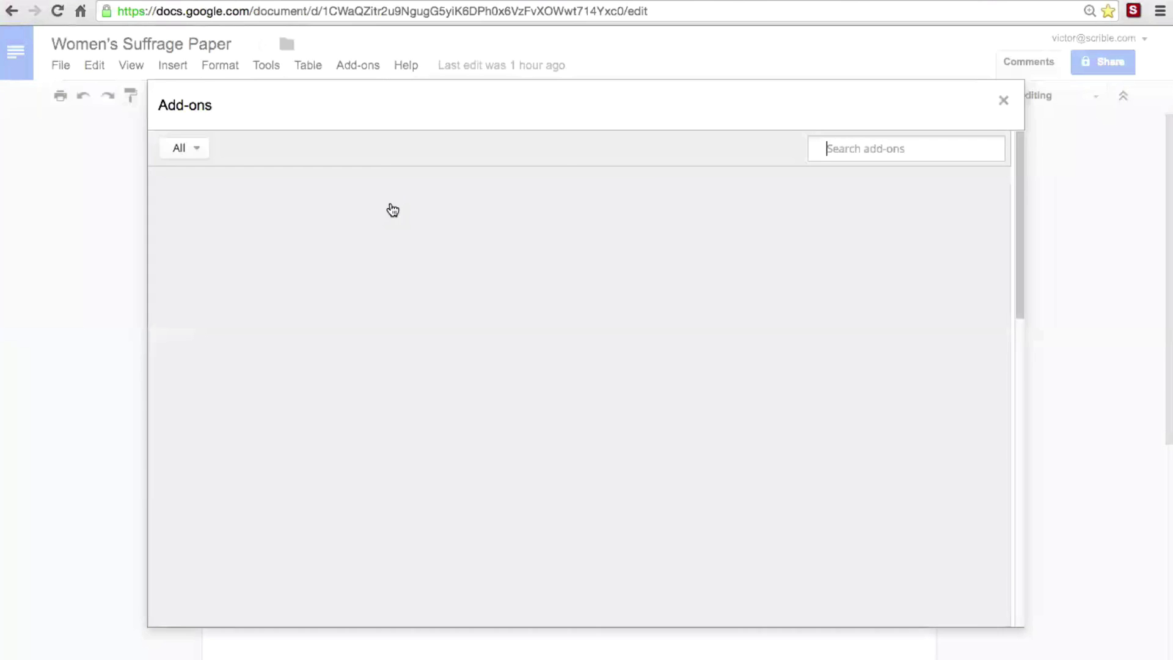
scroll(392, 210, down, 6)
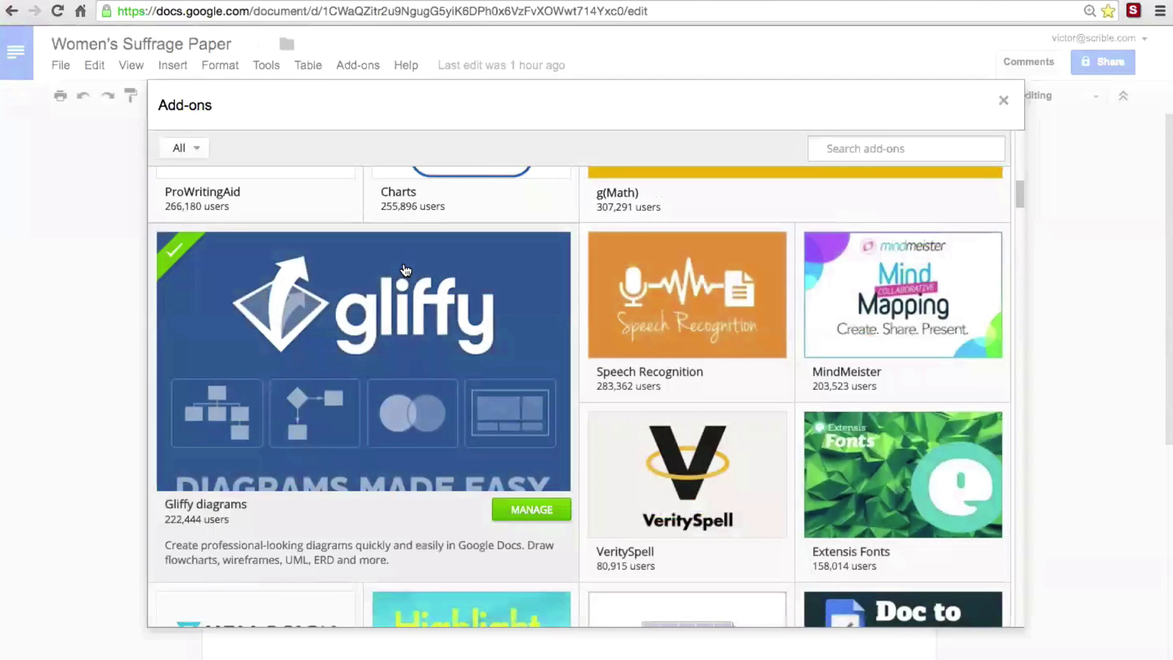
scroll(405, 271, up, 2)
scroll(405, 270, up, 3)
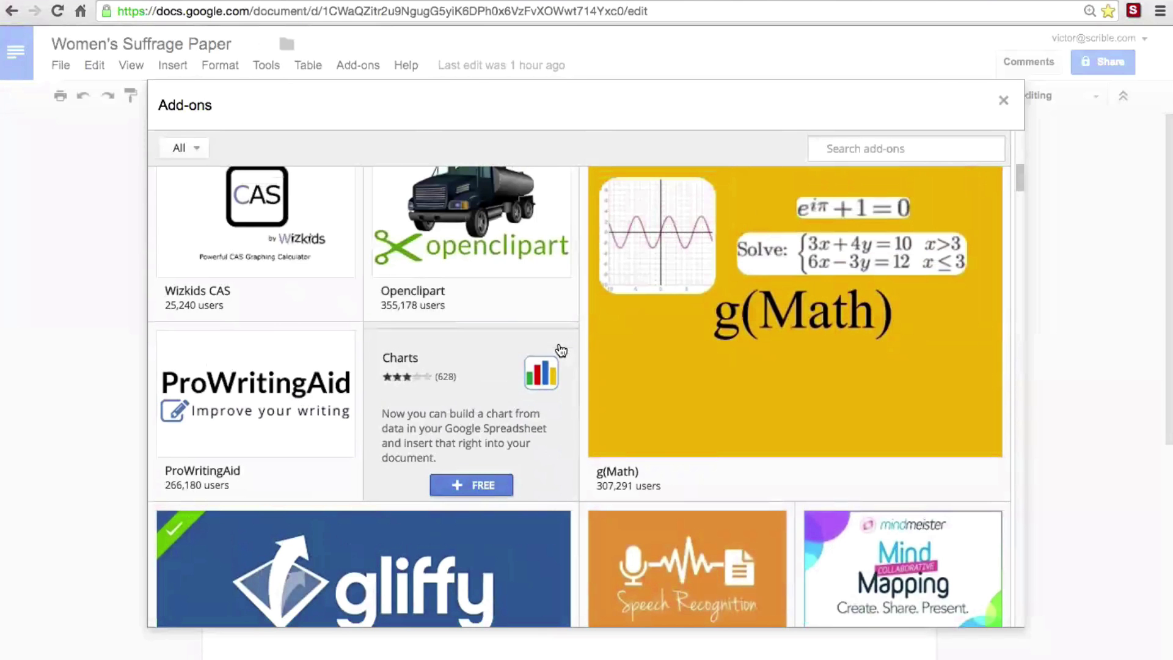
scroll(561, 348, down, 4)
scroll(561, 347, down, 5)
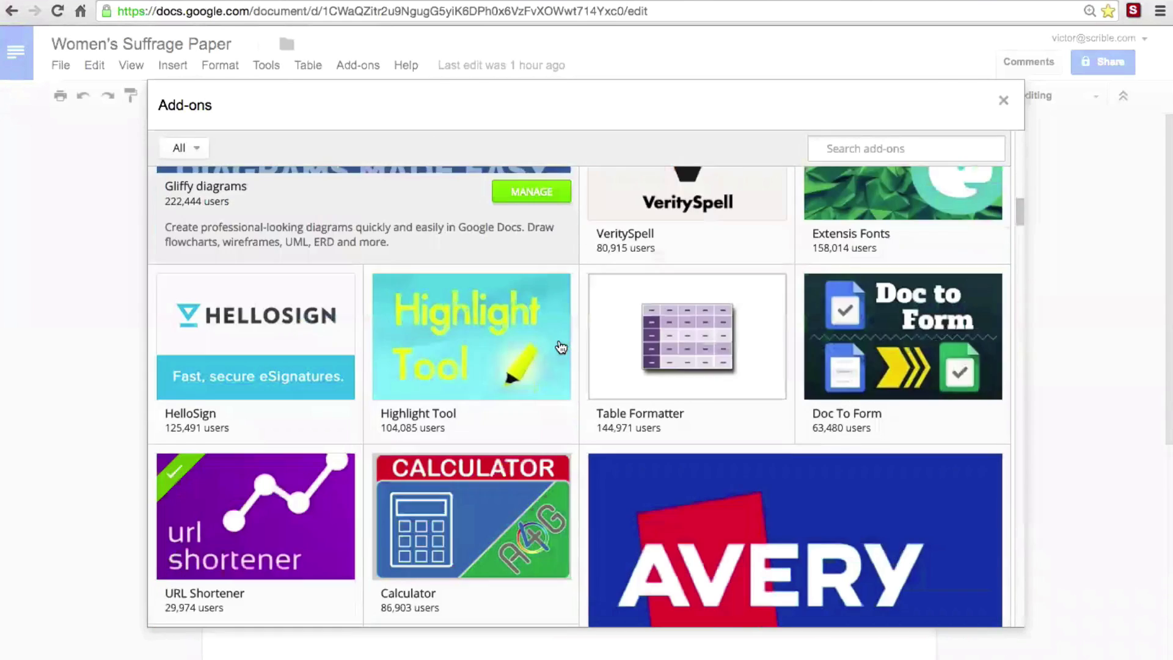
scroll(561, 347, up, 3)
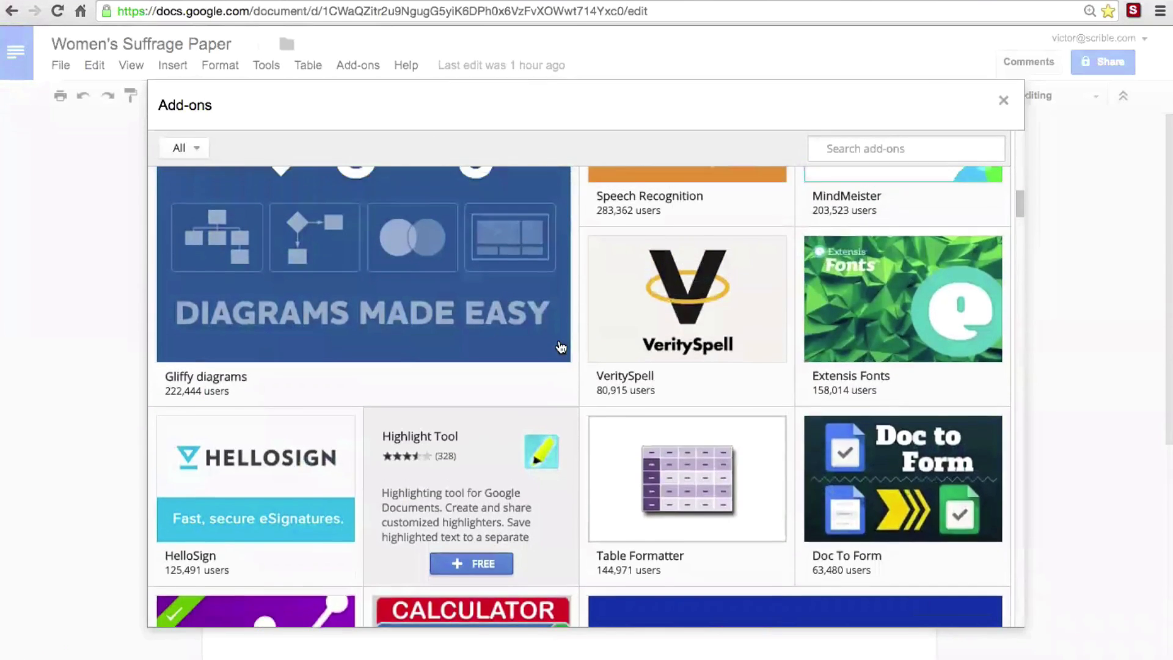
click(1003, 101)
Start the scrible Writer add-on and add an empty line below the paper's Susan B. Anthony paragraph.
click(358, 66)
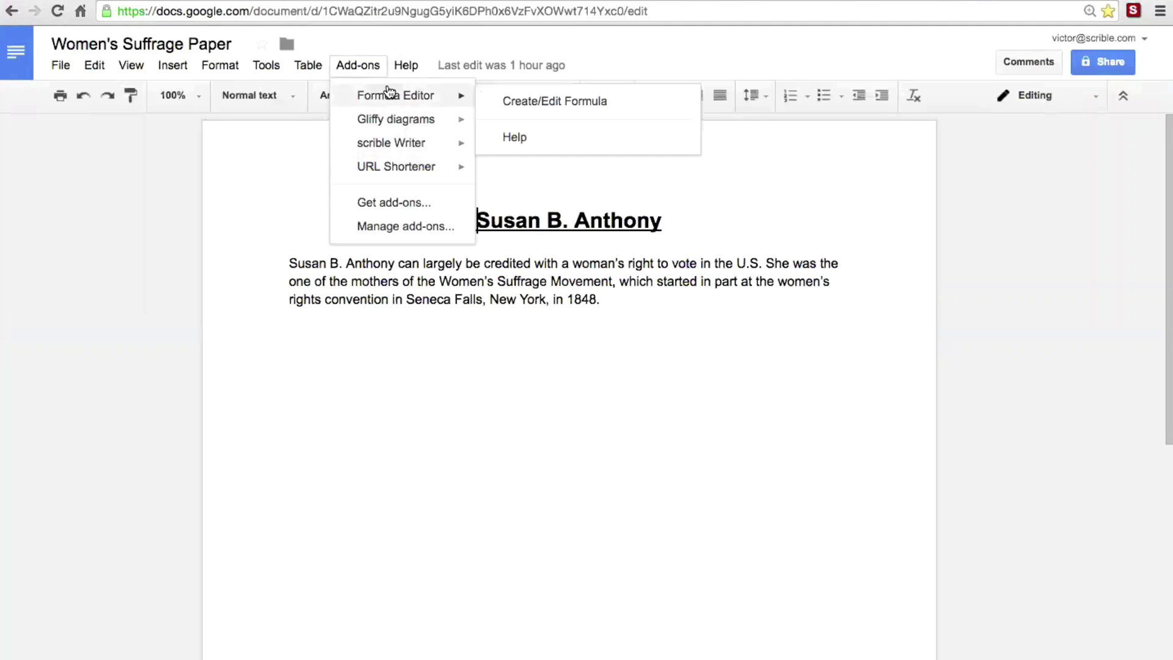
mouse_move(391, 148)
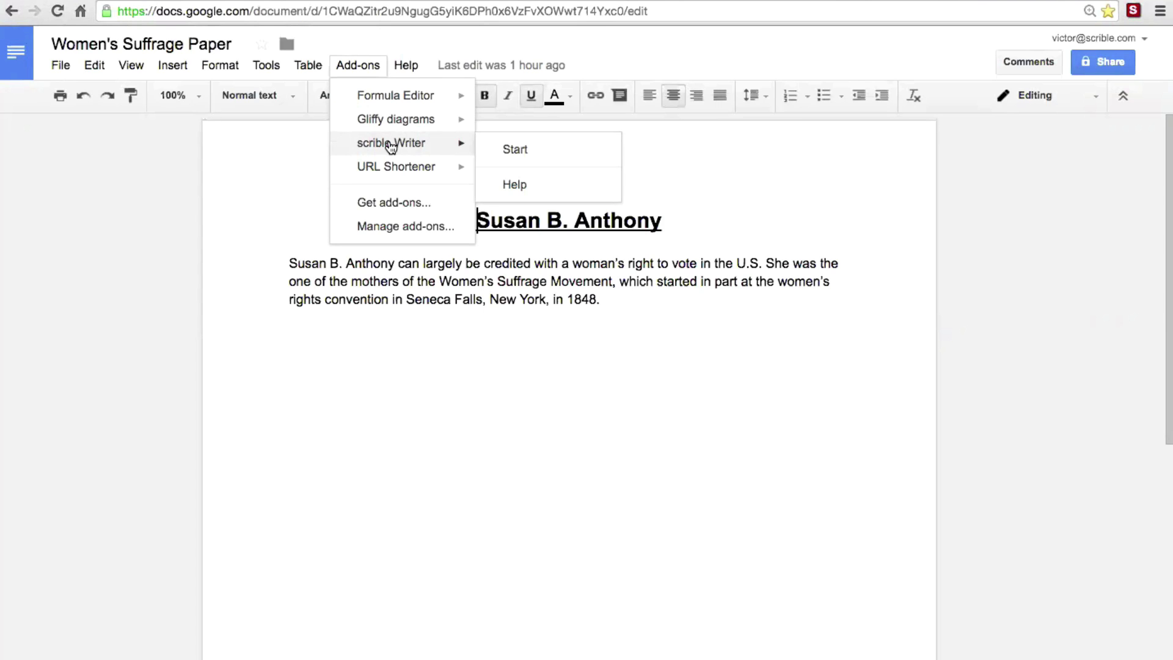
click(522, 152)
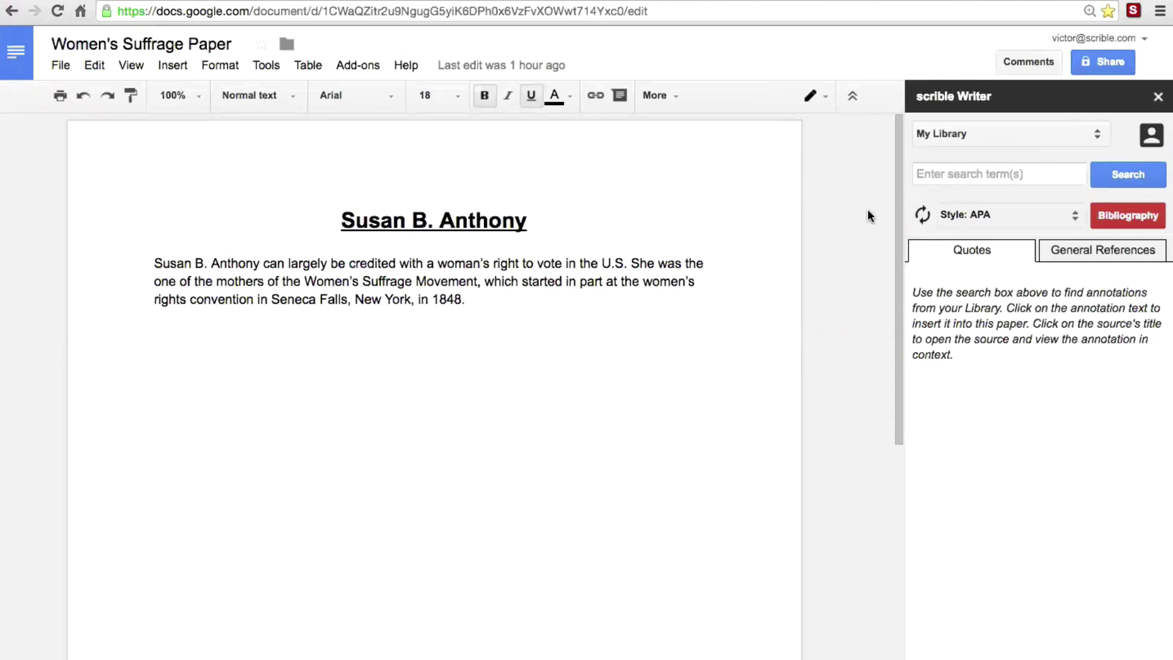
click(425, 336)
key(Return)
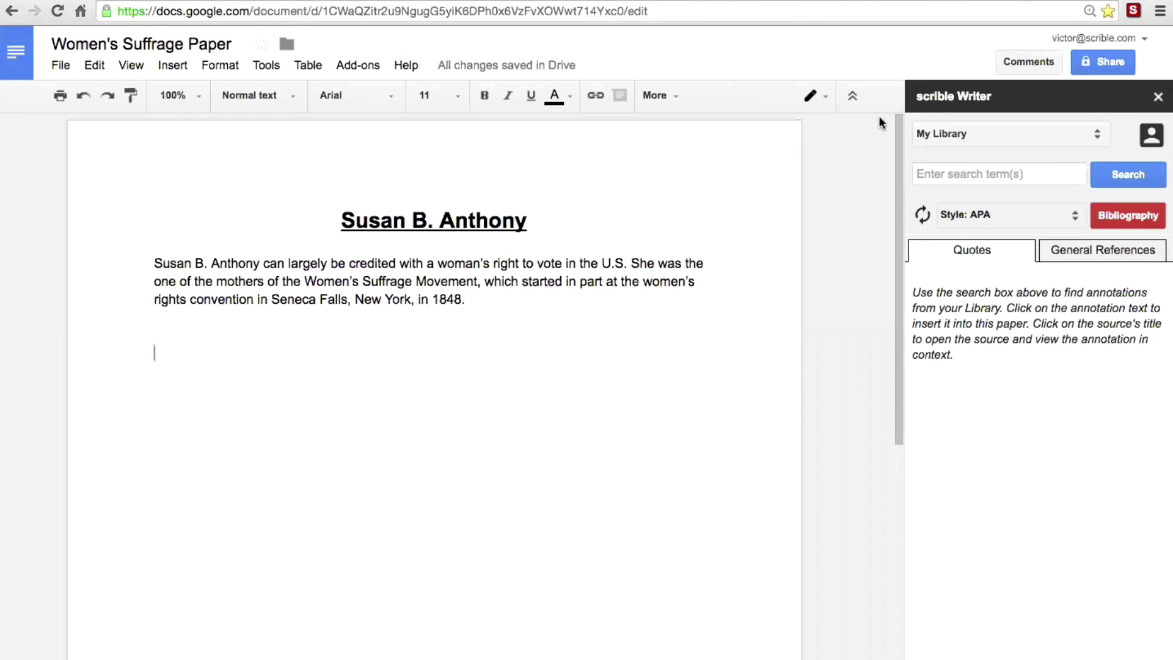
Search My Library for "susan" in scrible Writer.
click(963, 165)
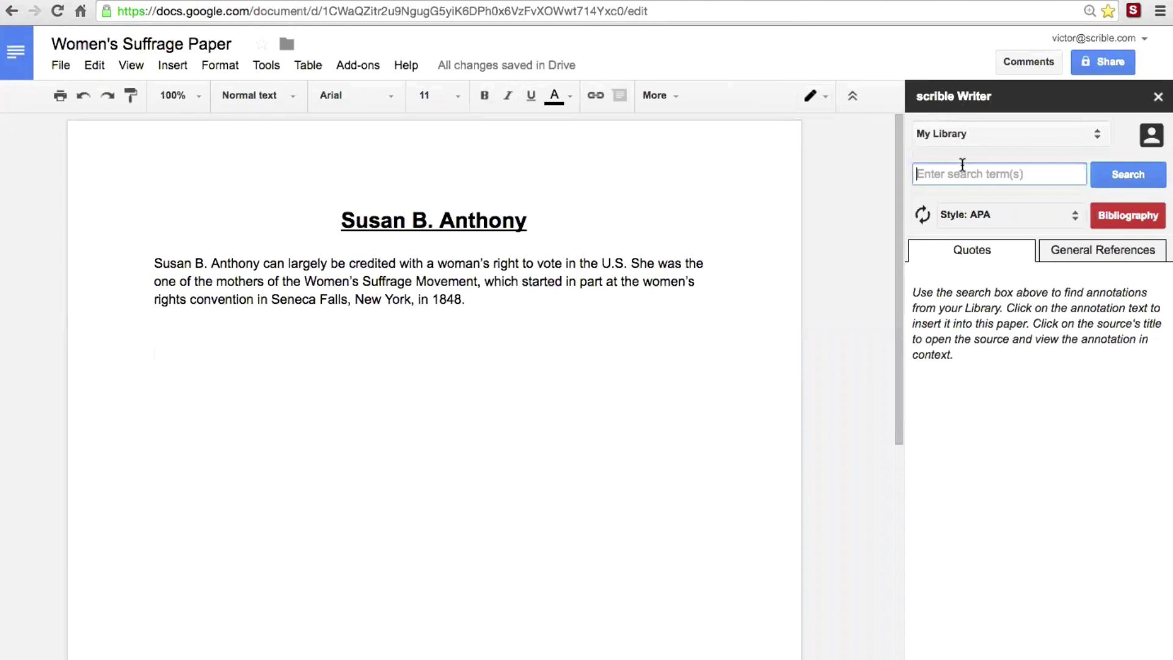
text(suasn)
key(BackSpace)
key(BackSpace)
text(sn)
key(BackSpace)
key(BackSpace)
key(BackSpace)
text(san)
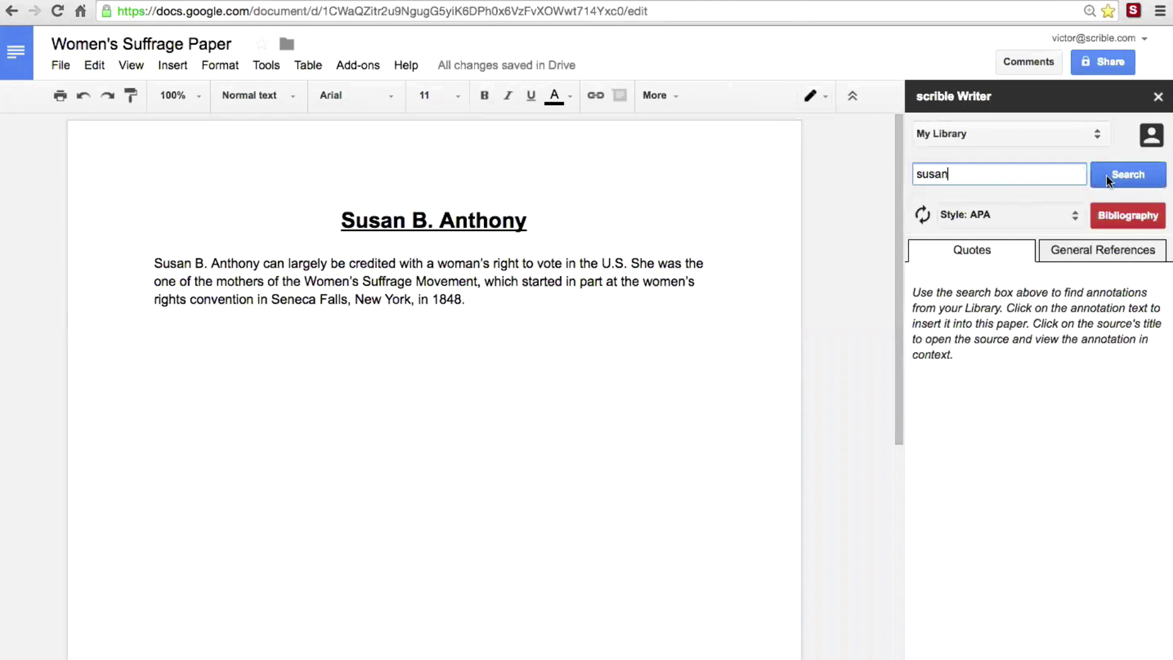
click(1129, 175)
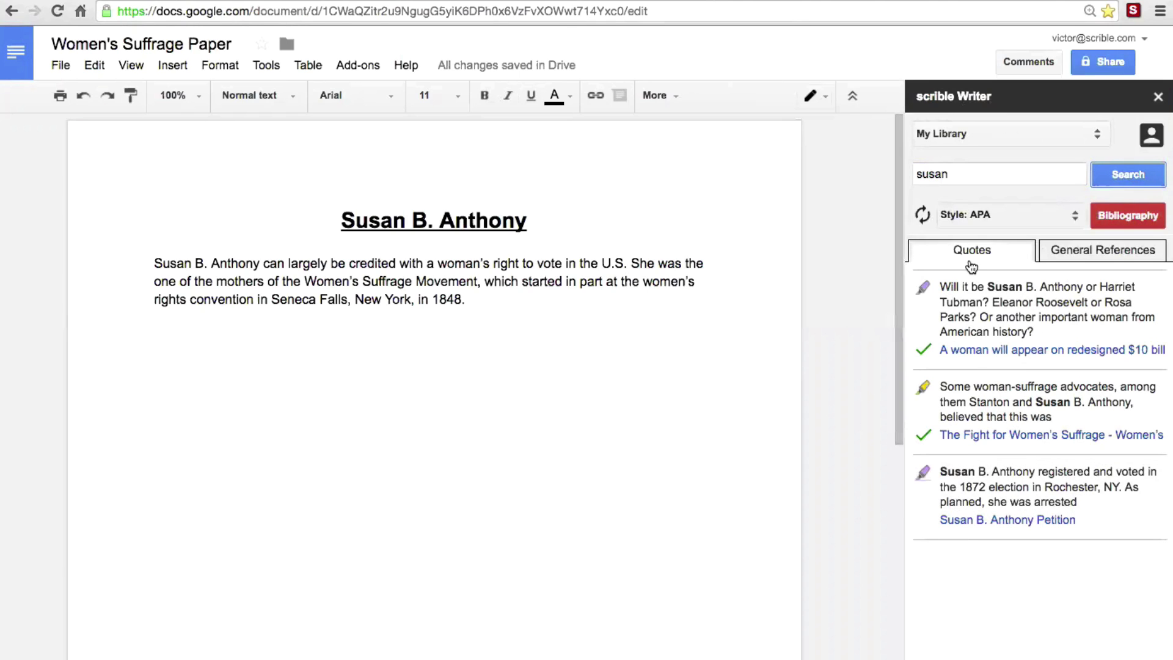
Review the general references and the quotes found for the search, and place the cursor below the paper's paragraph.
click(1085, 255)
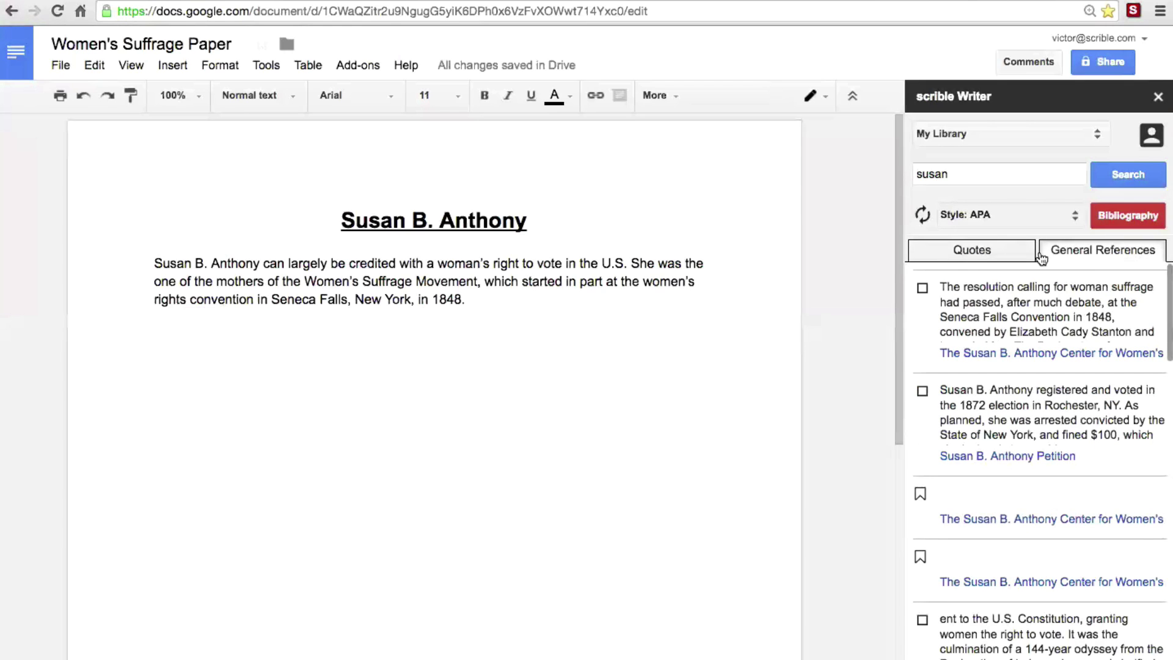
click(967, 264)
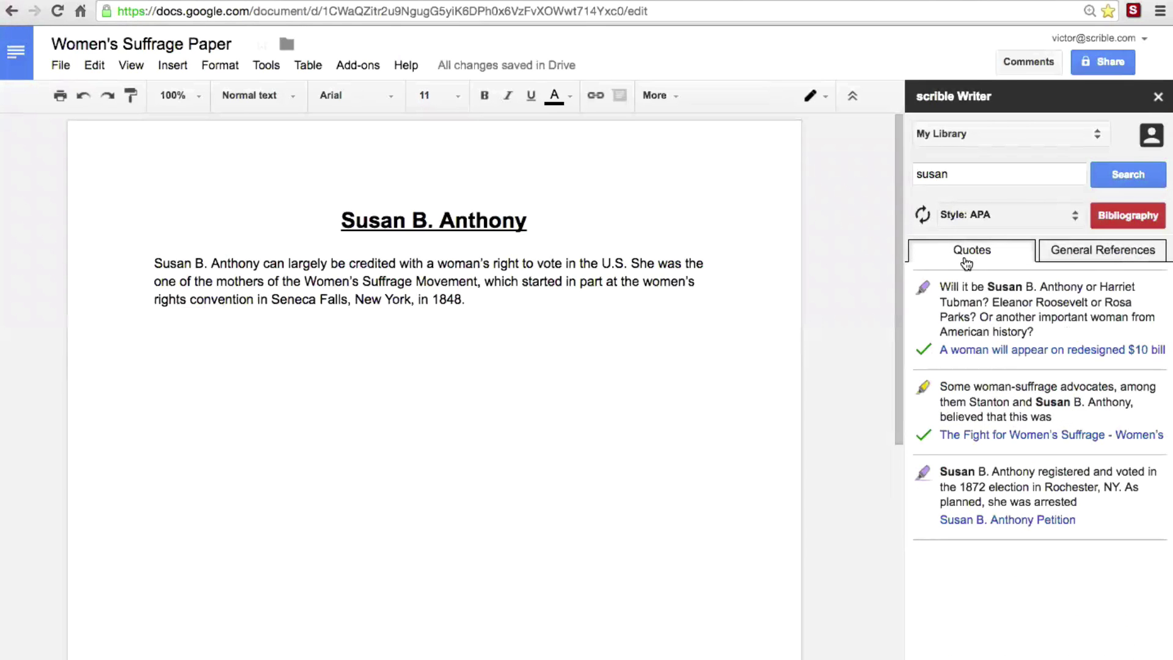
mouse_move(965, 314)
mouse_move(987, 293)
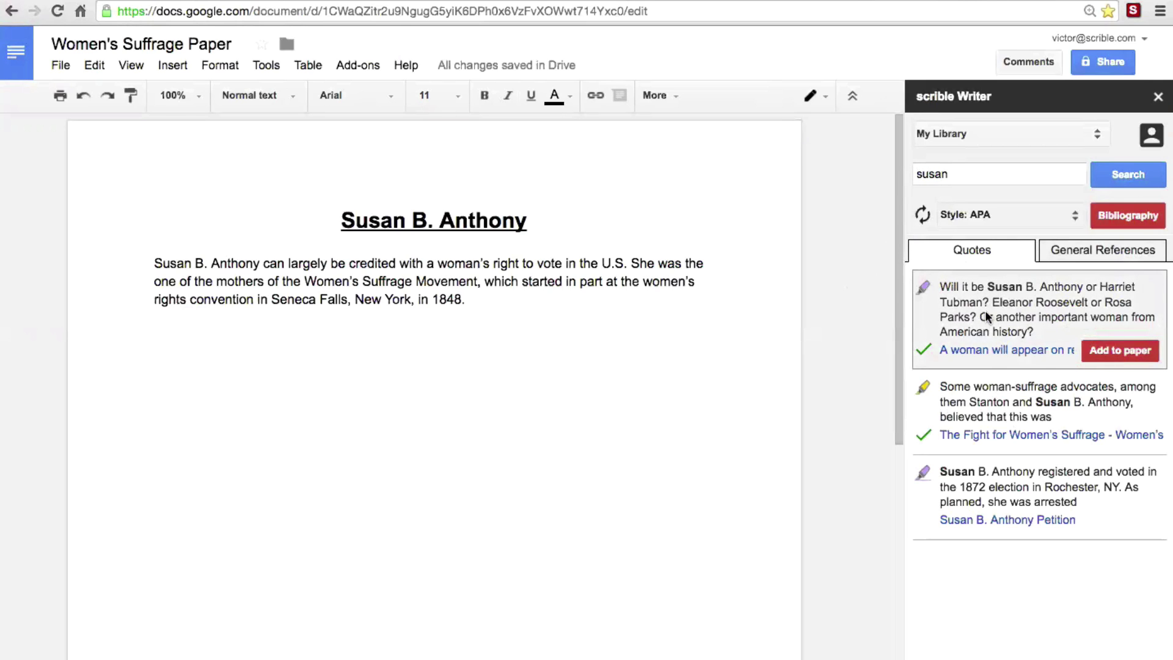
mouse_move(1020, 403)
click(563, 335)
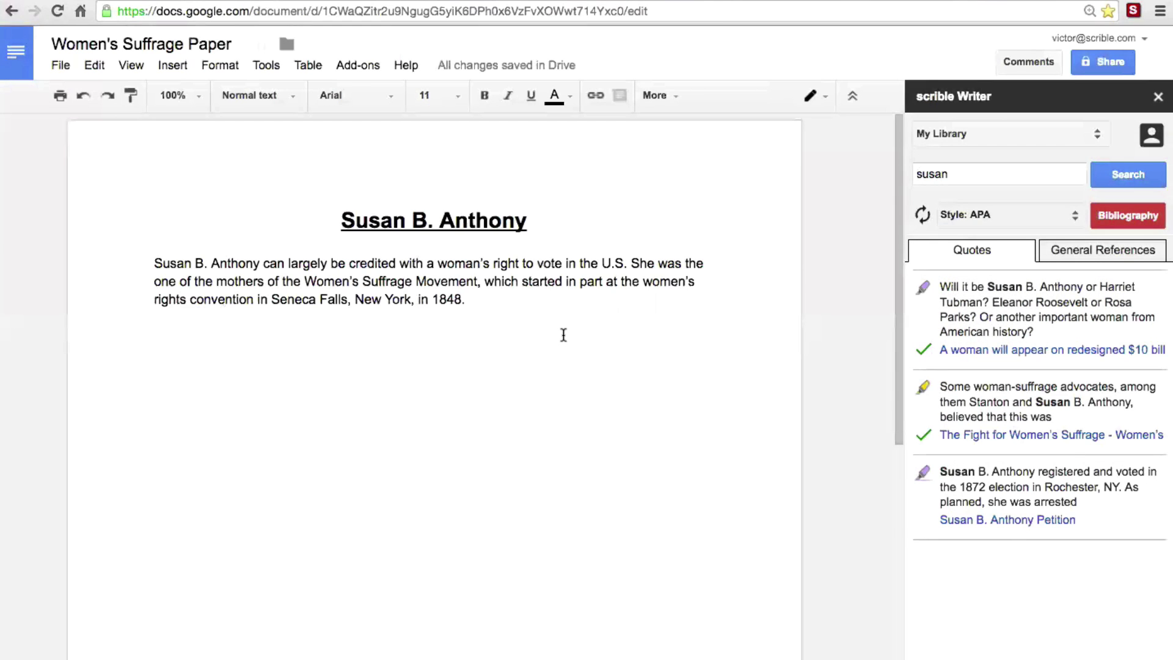
Open the source article of the redesigned $10 bill quote and examine the quoted passage in context.
mouse_move(993, 331)
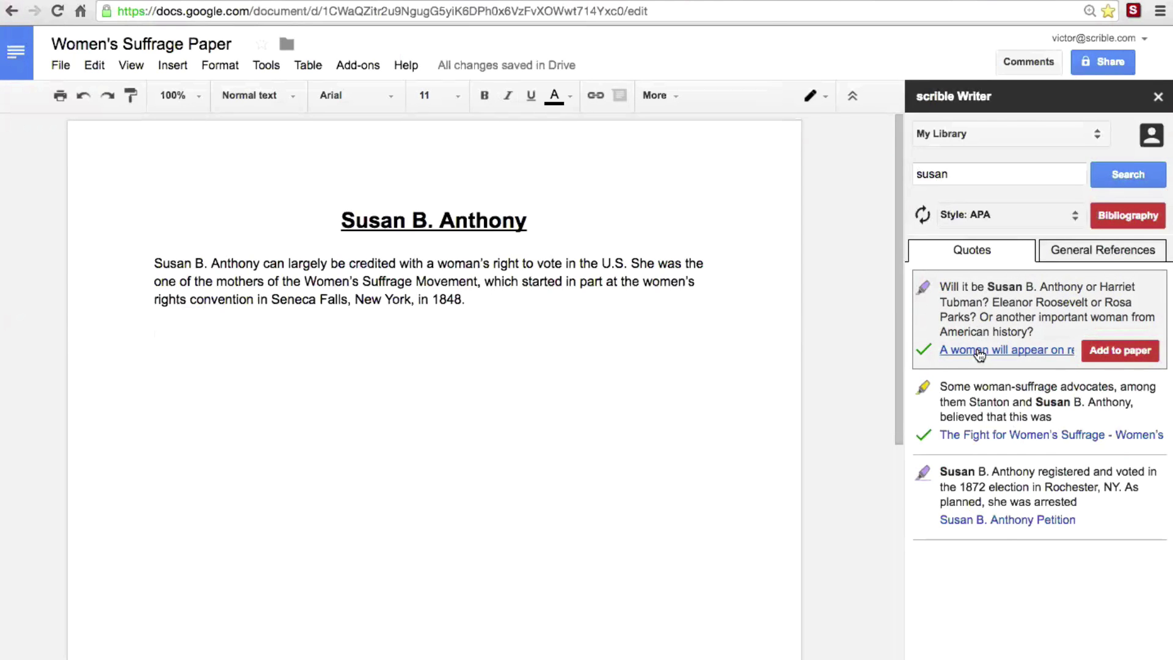
click(980, 353)
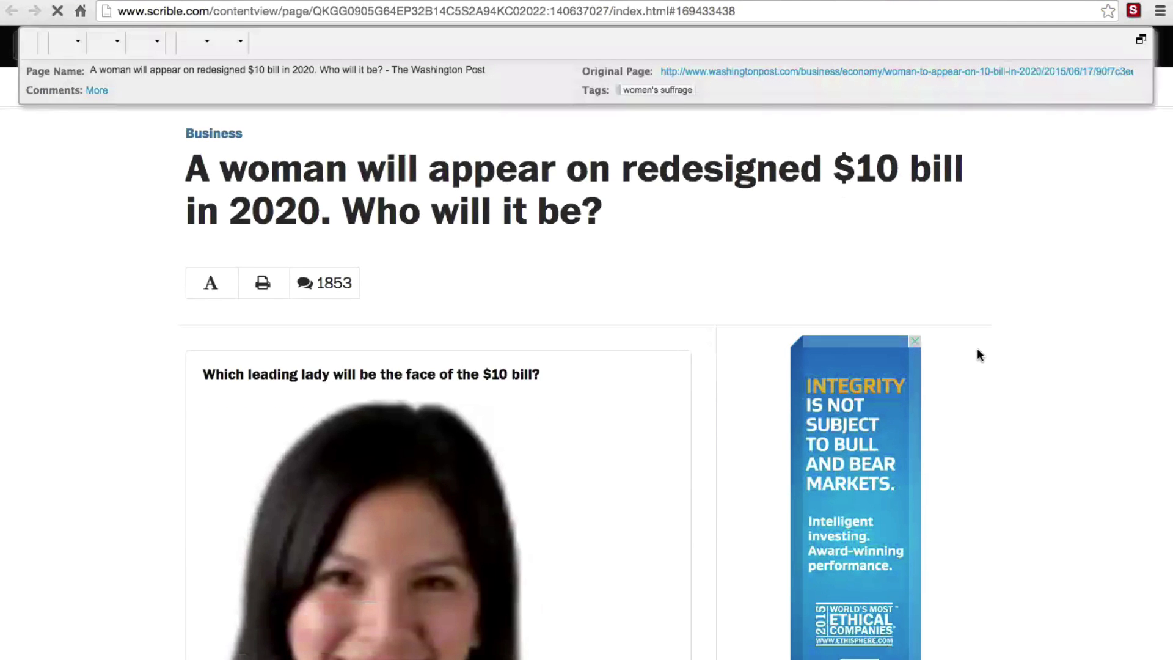
scroll(978, 349, down, 2)
scroll(978, 352, down, 5)
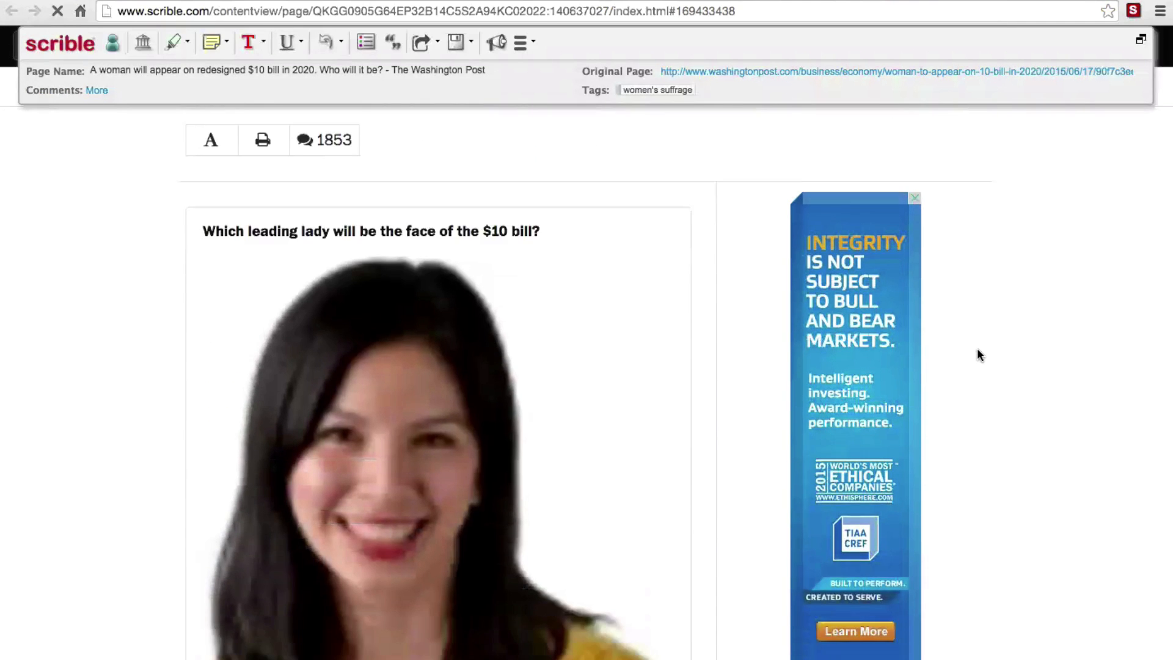
scroll(978, 354, down, 10)
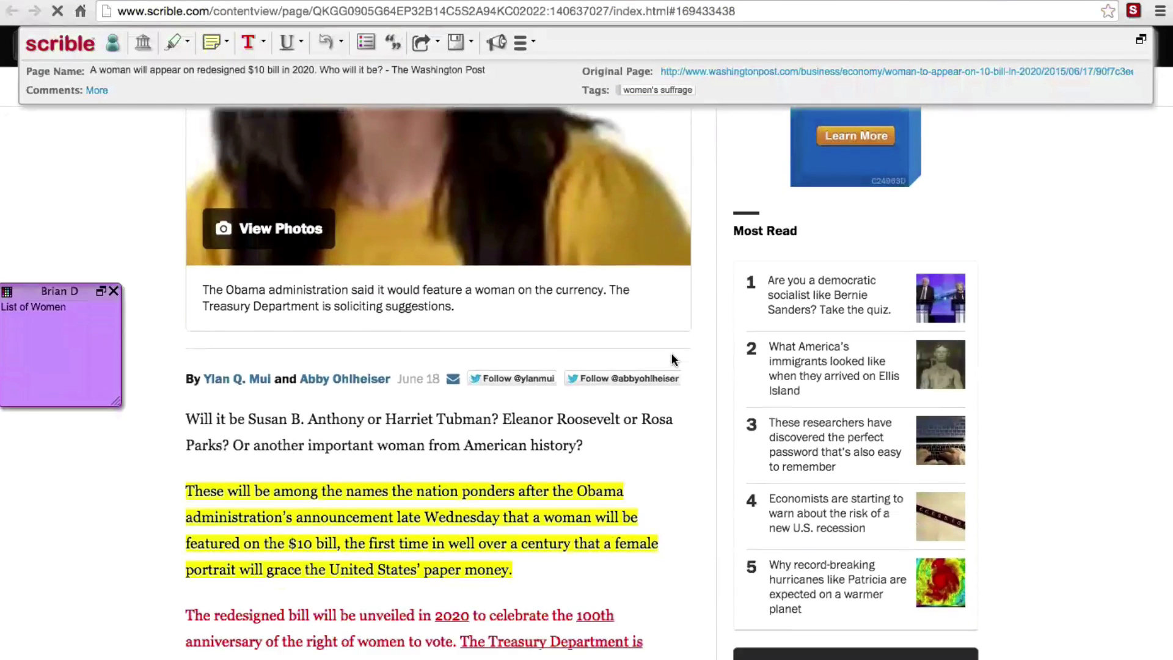
scroll(671, 359, down, 2)
drag(671, 359, 192, 353)
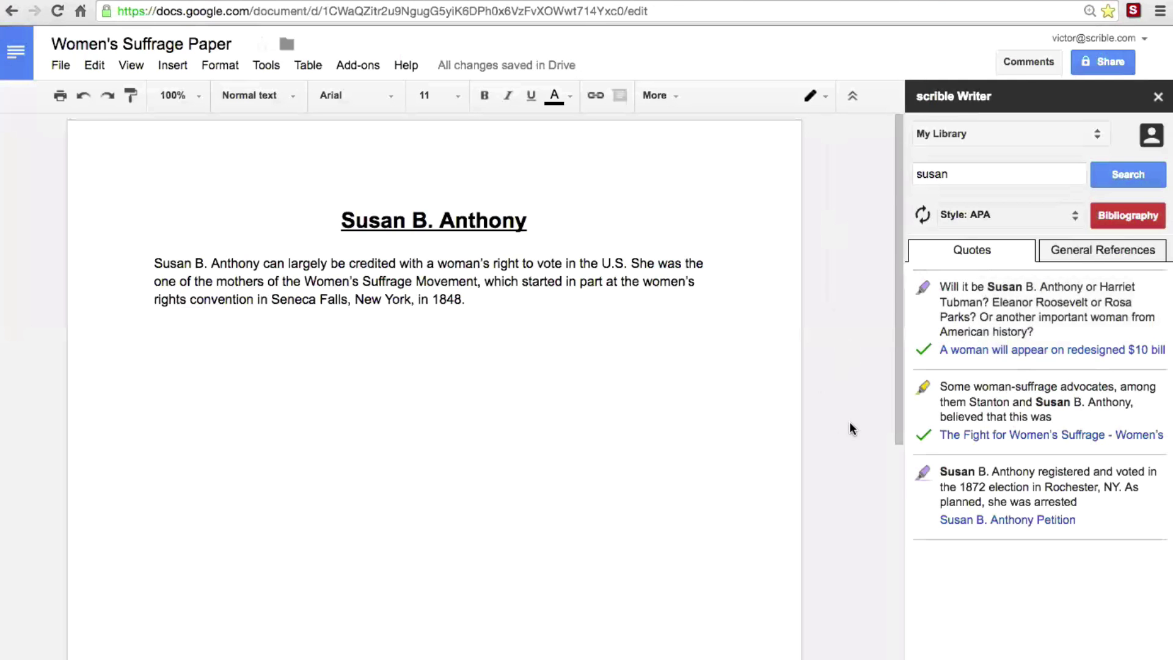
Open the source article of the quote from The Fight for Women's Suffrage and return to the paper.
click(980, 433)
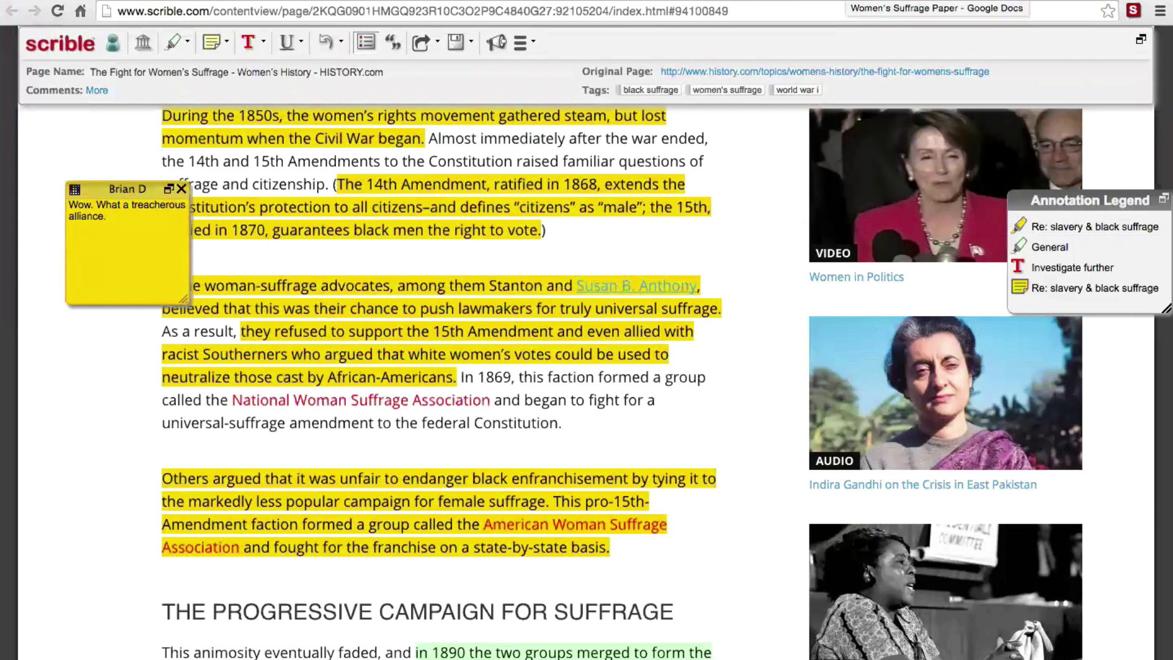
click(847, 0)
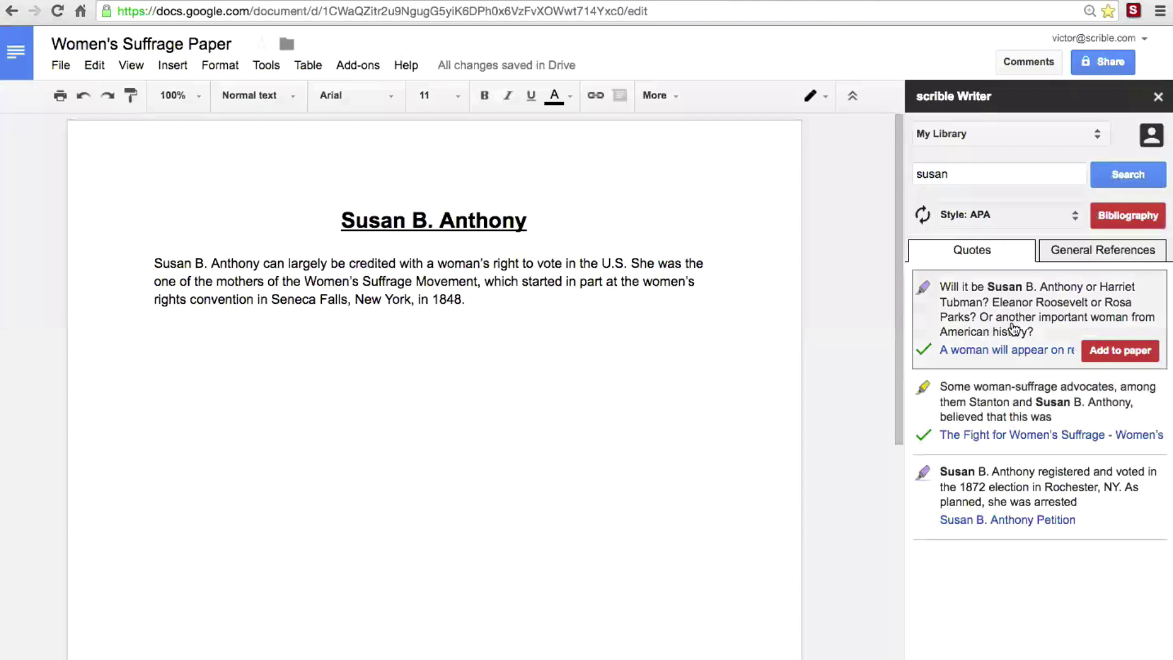
mouse_move(1029, 359)
Add empty lines below the Susan B. Anthony paragraph and insert the redesigned $10 bill quote with its citation there.
click(490, 299)
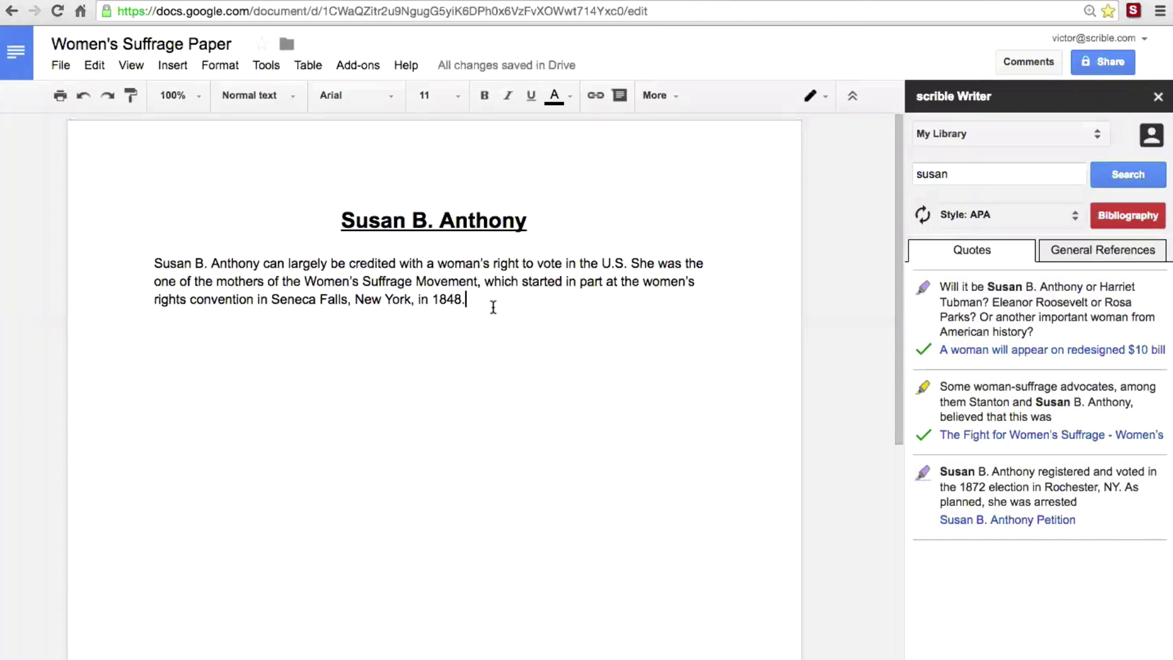
key(Return)
key(Return)
key(Return)
key(Return)
mouse_move(981, 306)
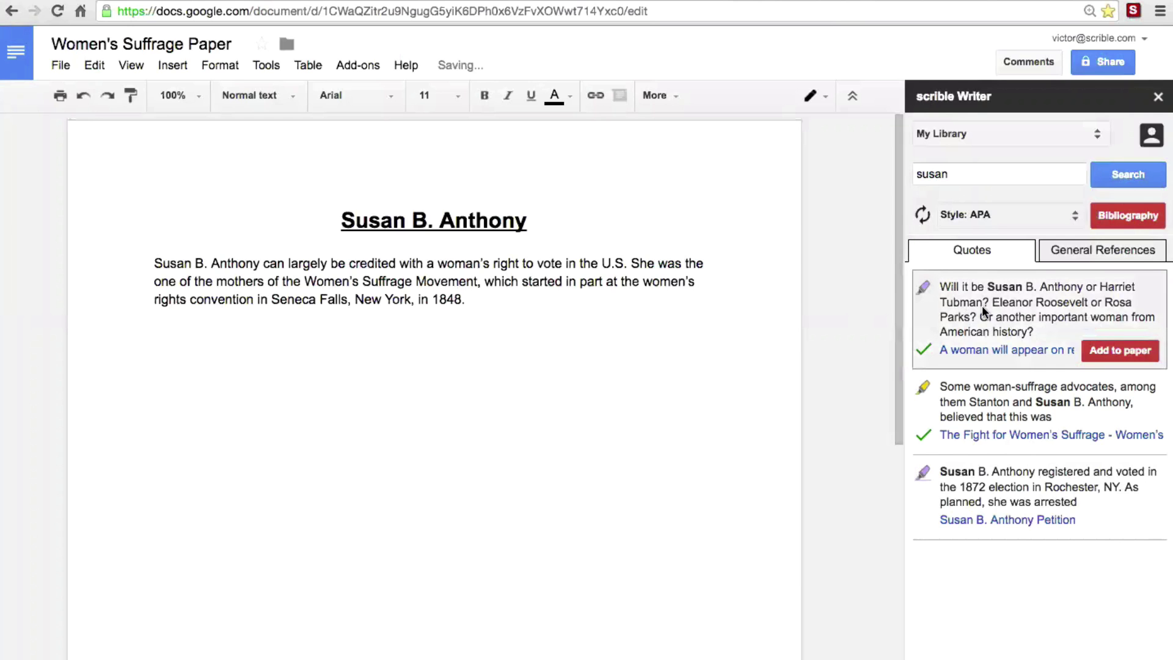
click(1120, 353)
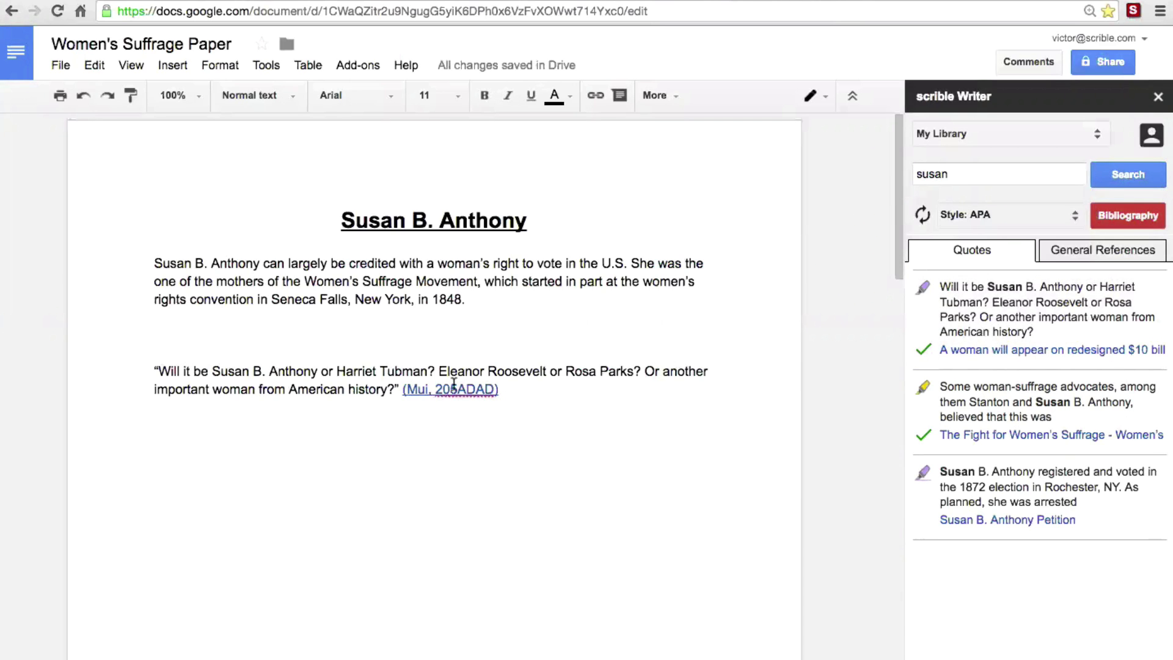
Insert the quote from The Fight for Women's Suffrage below the first quote, separated by empty lines.
click(502, 389)
key(Return)
key(Return)
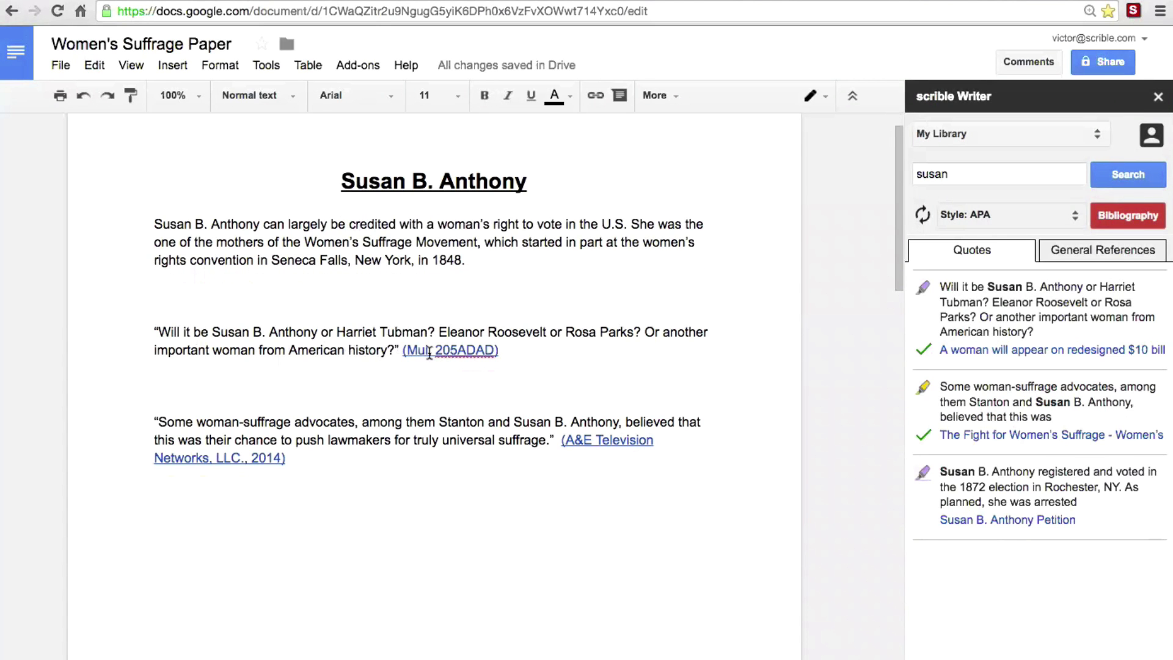
Check the links of both in-text citations, viewing the A&E Television Networks source article and returning to the paper.
click(430, 354)
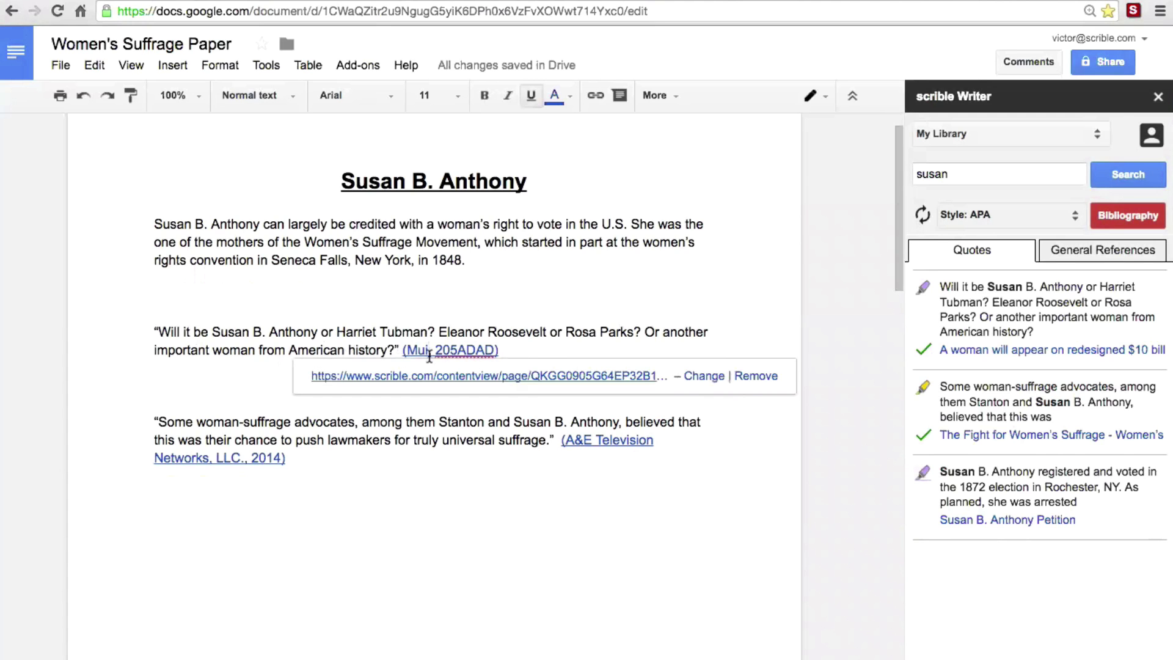
click(449, 440)
click(440, 354)
click(458, 433)
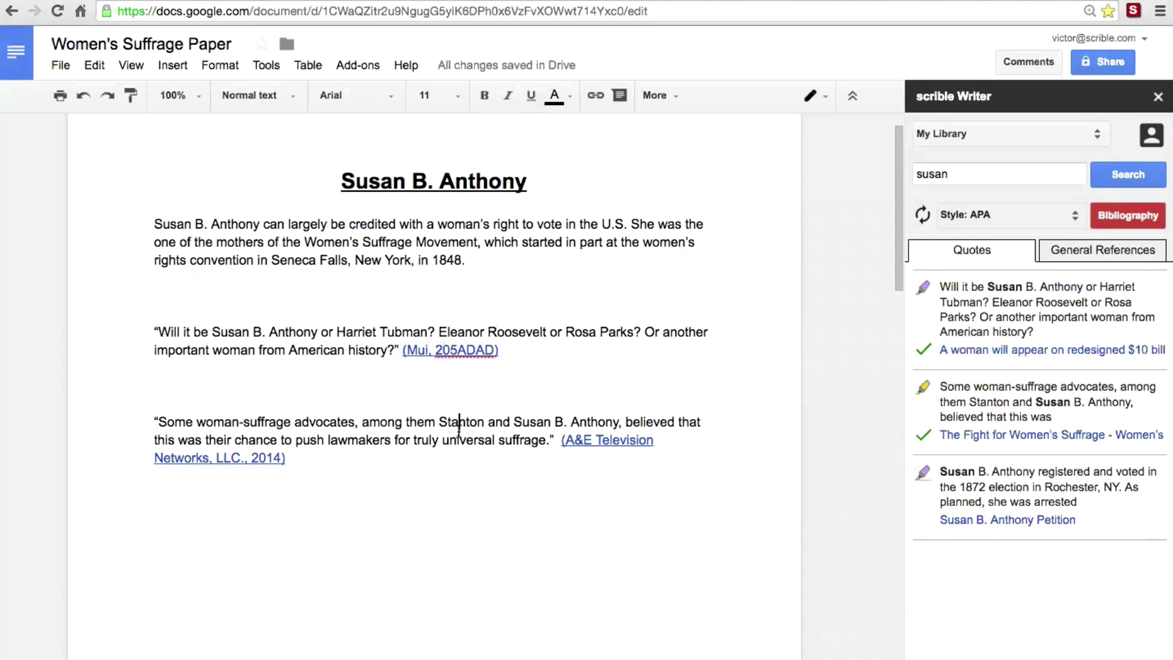
click(583, 445)
click(569, 486)
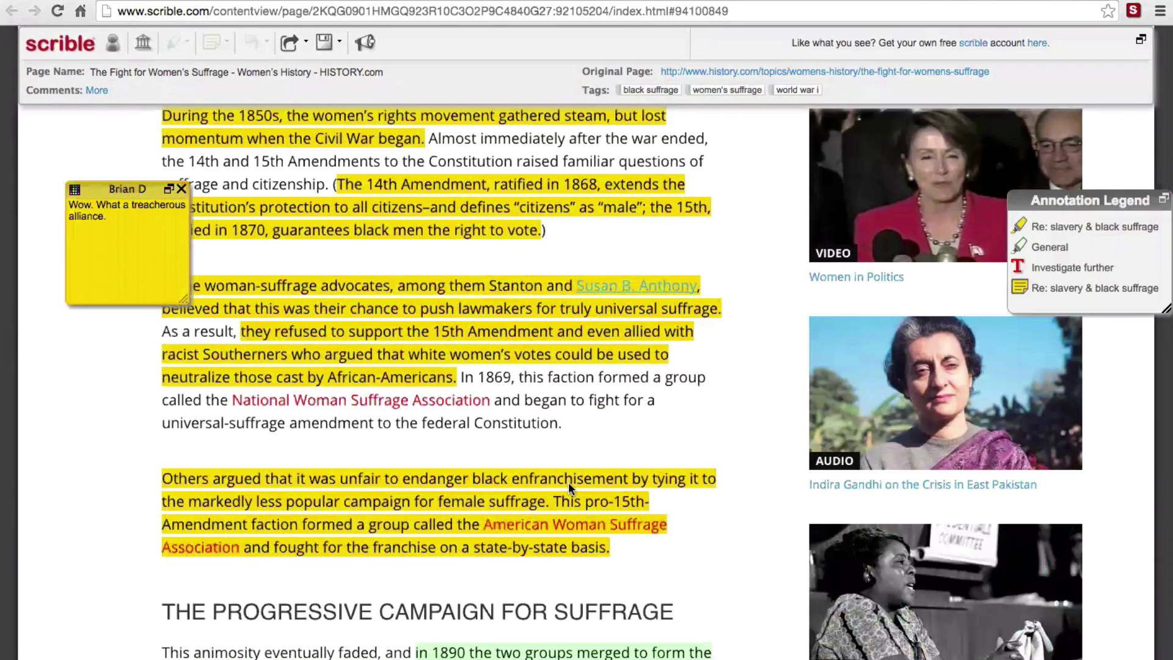
key(super+w)
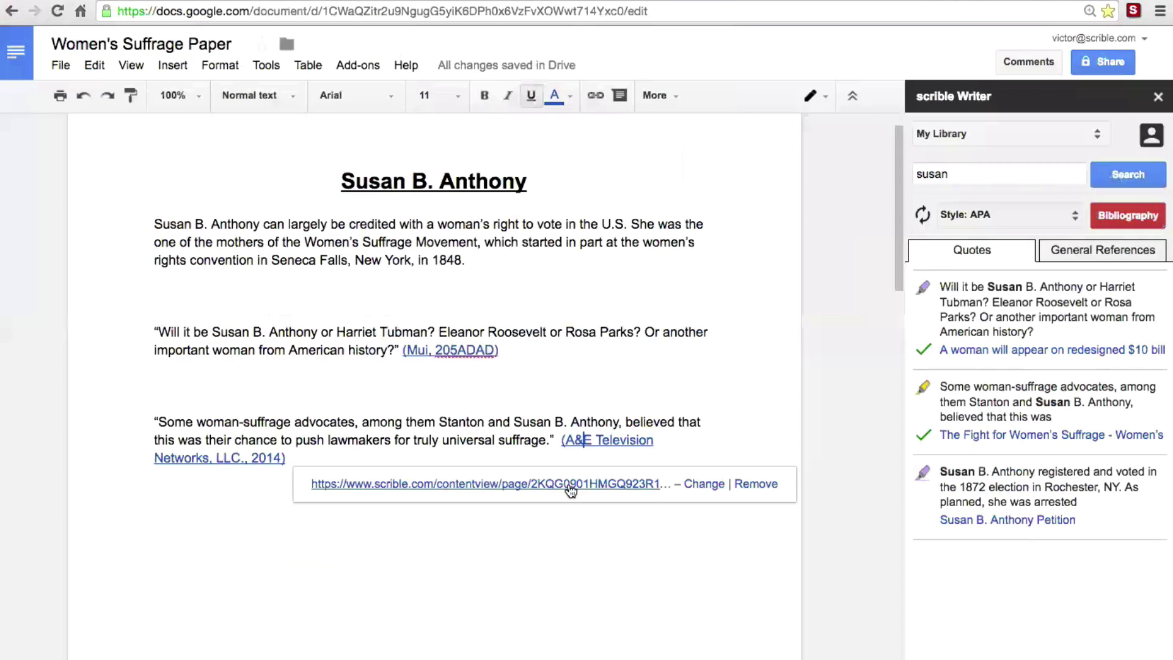
click(547, 387)
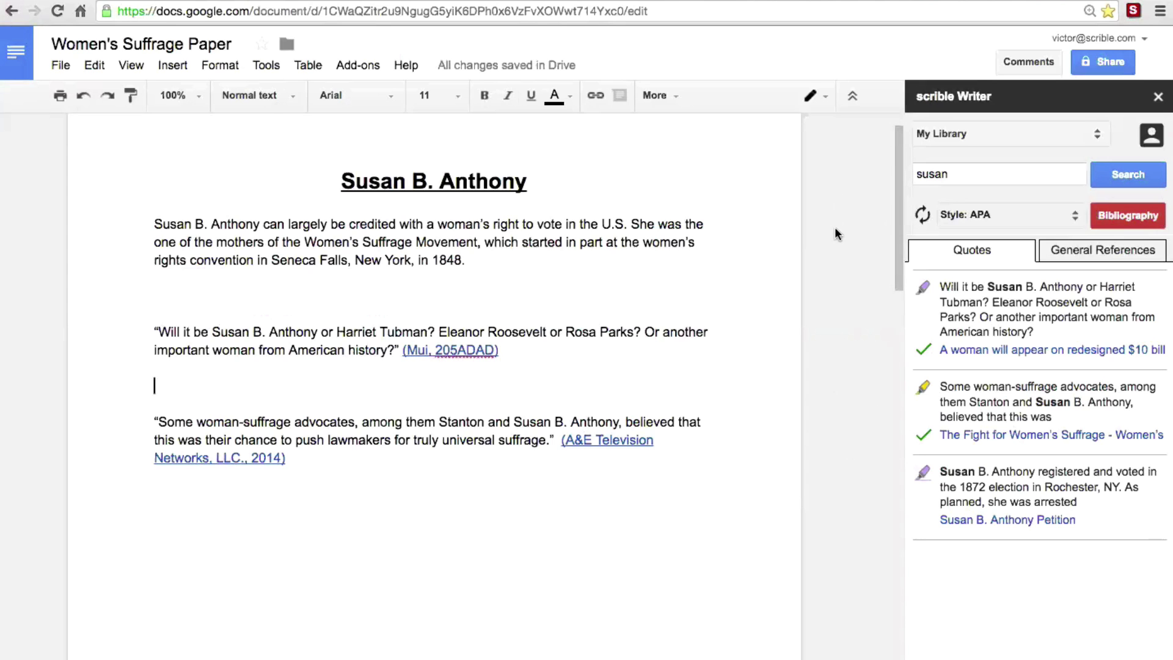
Examine the general references found for "susan" and their options for adding sources to the bibliography.
click(1095, 258)
mouse_move(1020, 318)
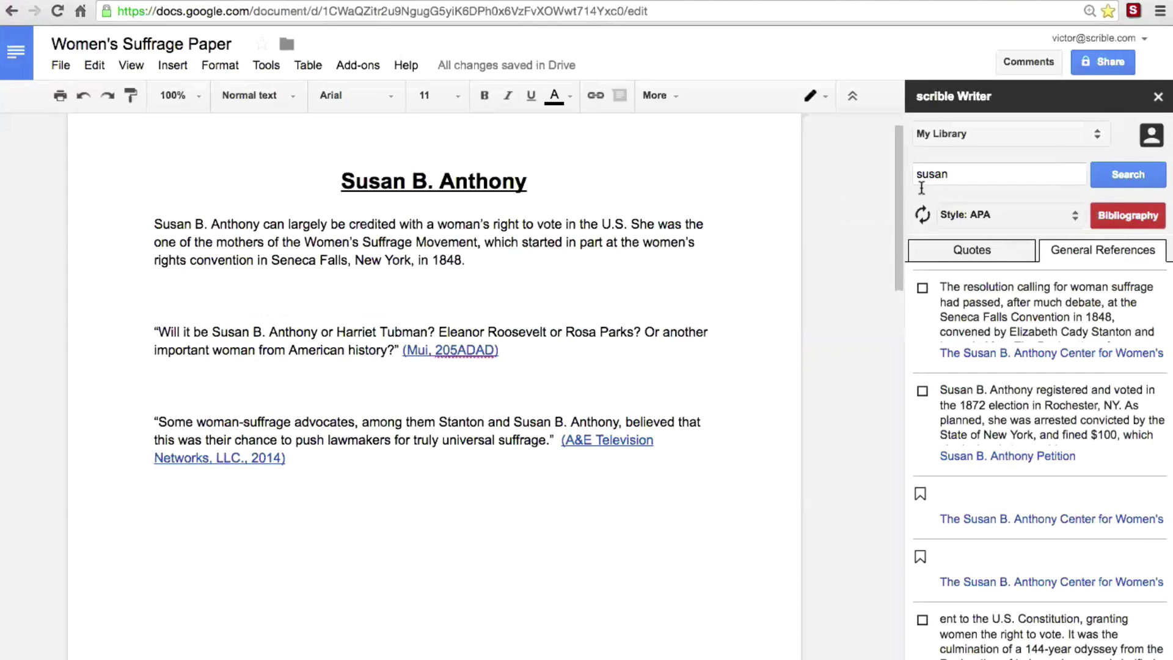
mouse_move(975, 407)
scroll(977, 416, down, 3)
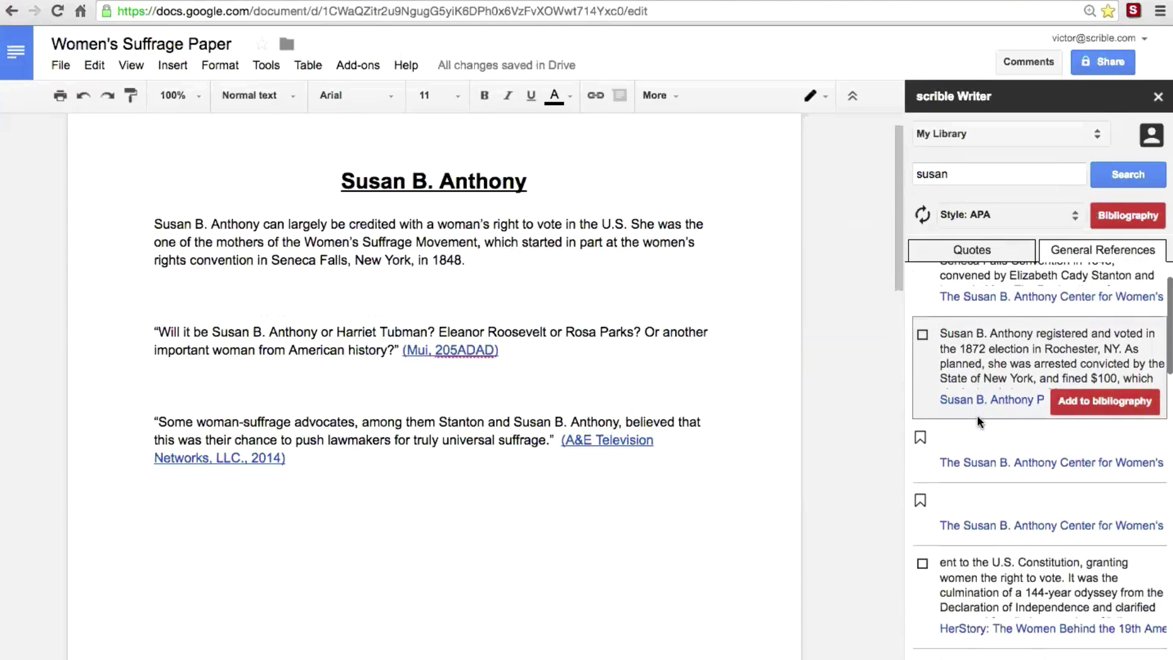
scroll(977, 416, down, 3)
scroll(977, 416, up, 6)
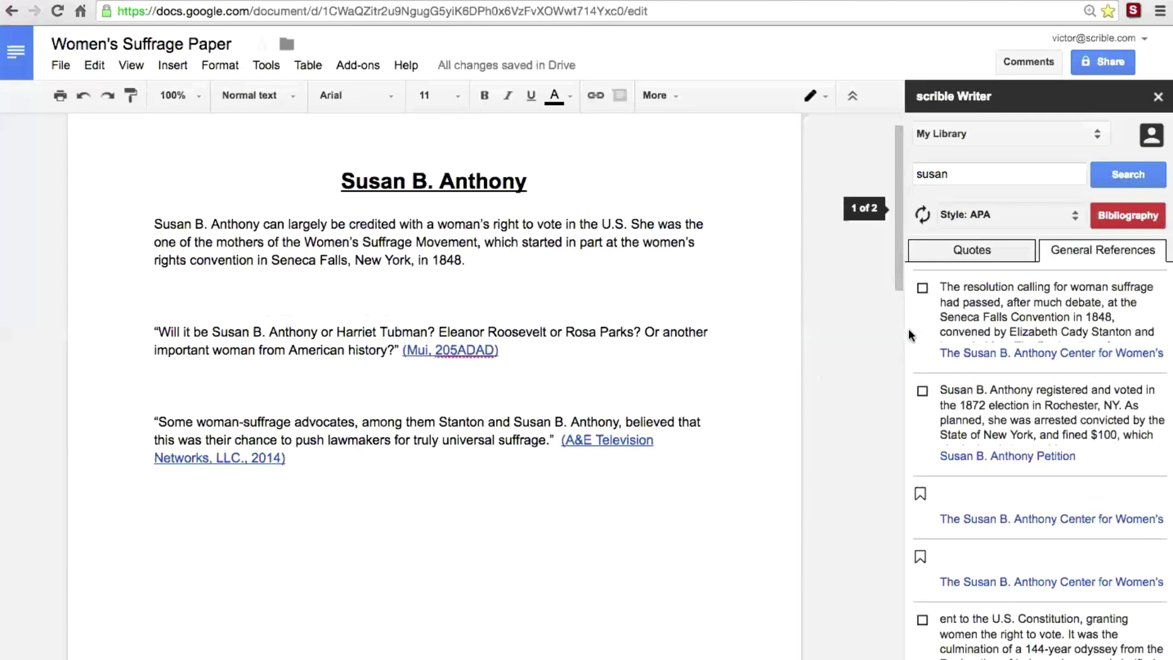
mouse_move(946, 336)
scroll(946, 336, down, 1)
scroll(946, 337, down, 2)
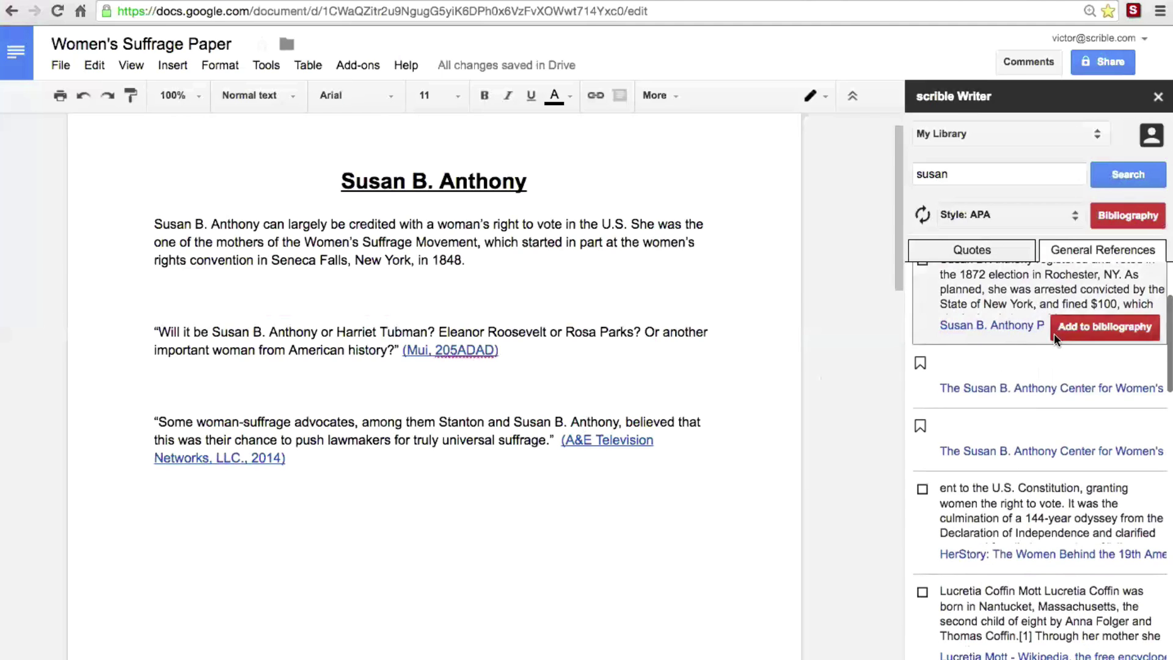
scroll(1059, 384, down, 2)
scroll(1059, 386, down, 2)
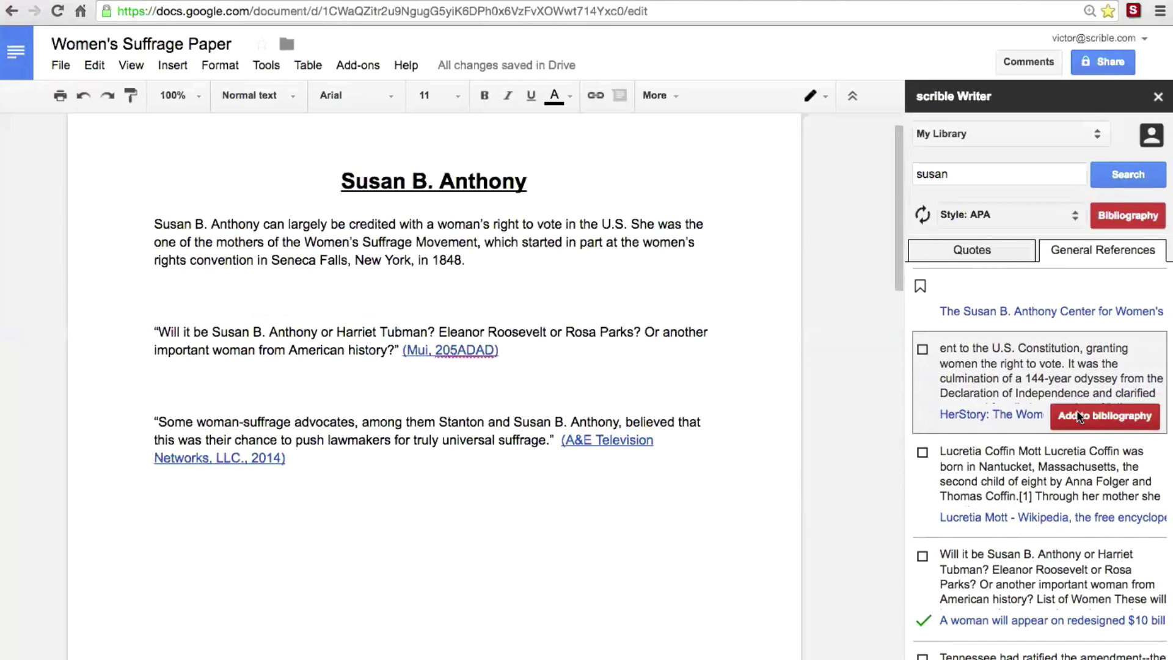
scroll(1050, 325, up, 4)
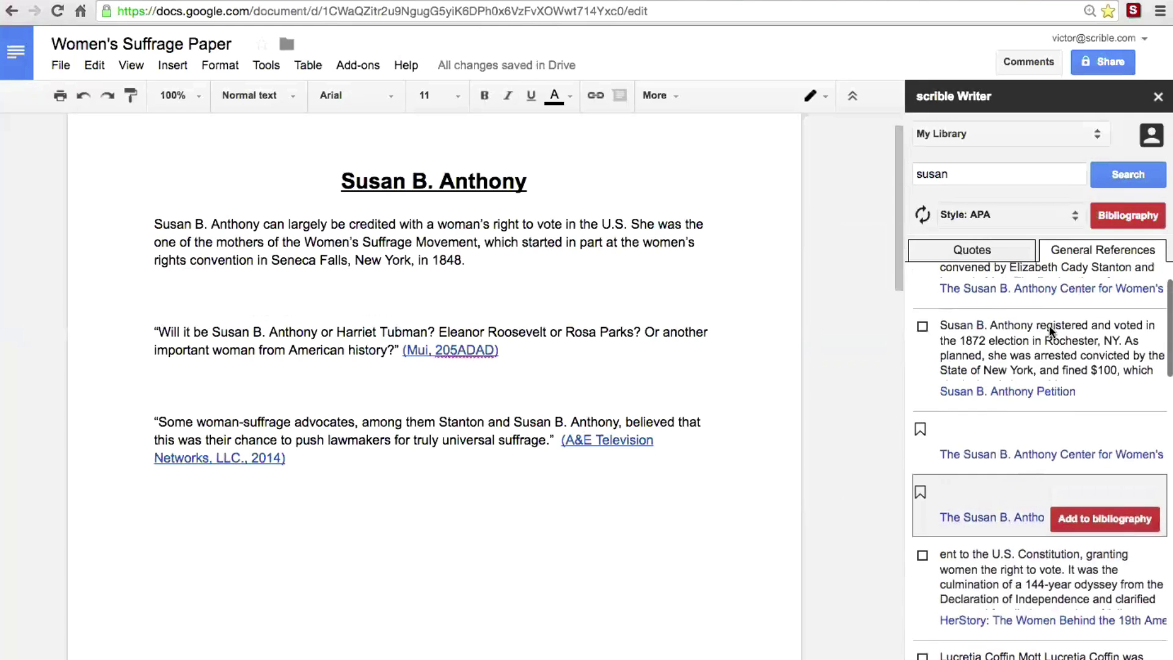
scroll(1050, 325, up, 1)
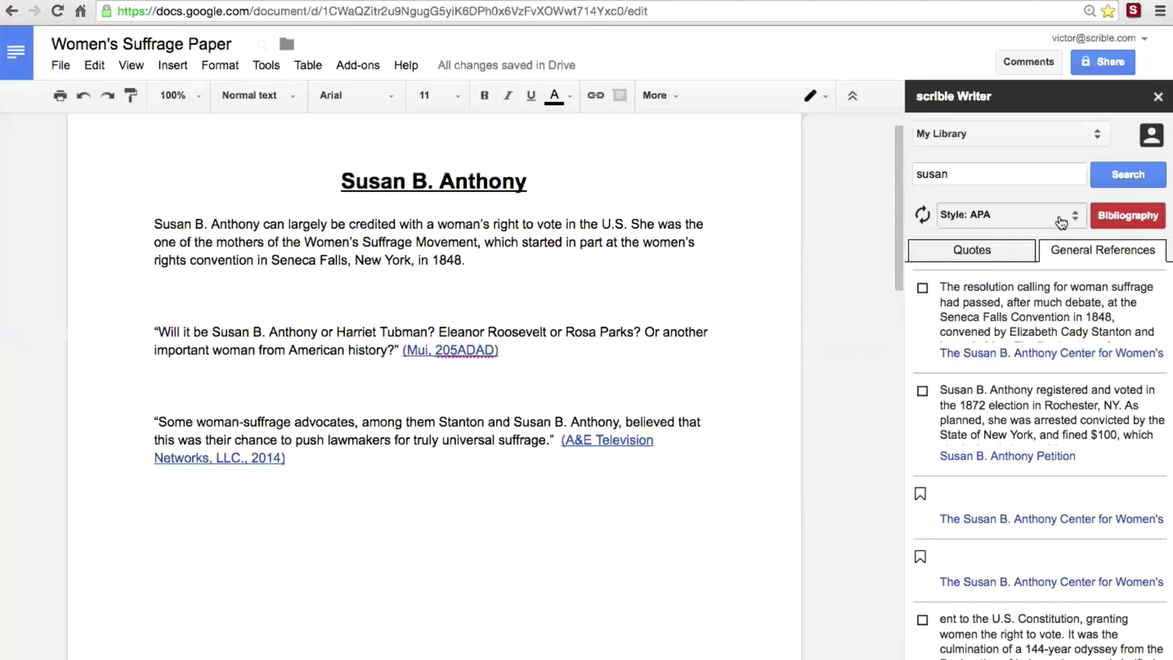
Preview the APA bibliography of the cited sources and add it to the document.
click(1138, 221)
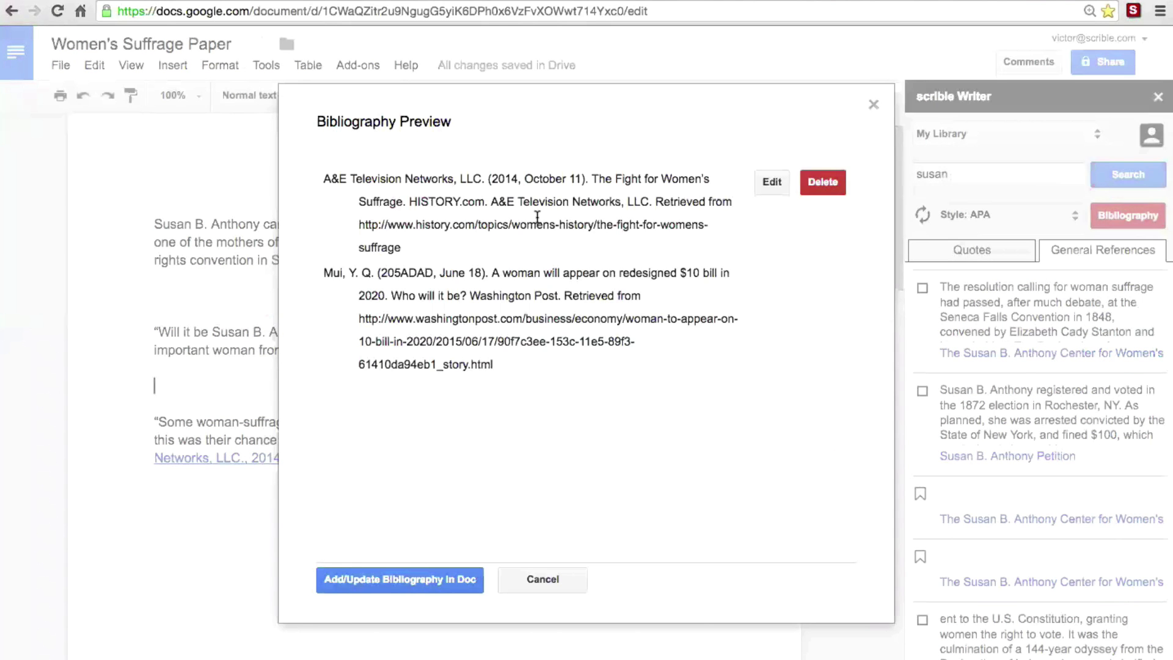
mouse_move(482, 296)
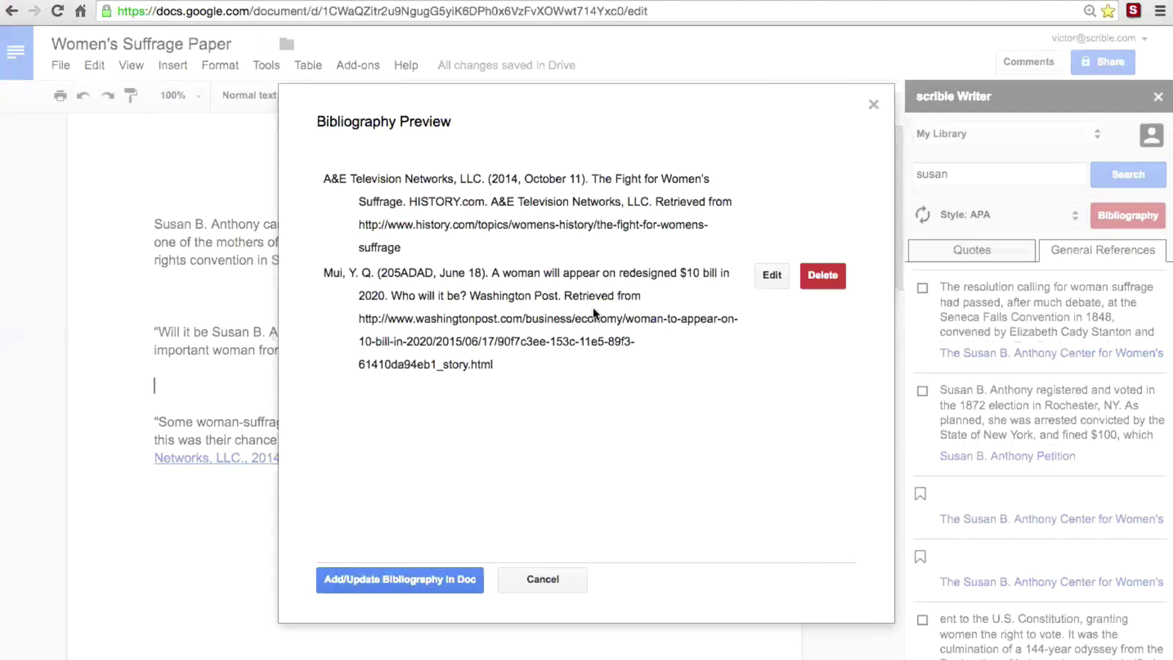
mouse_move(666, 226)
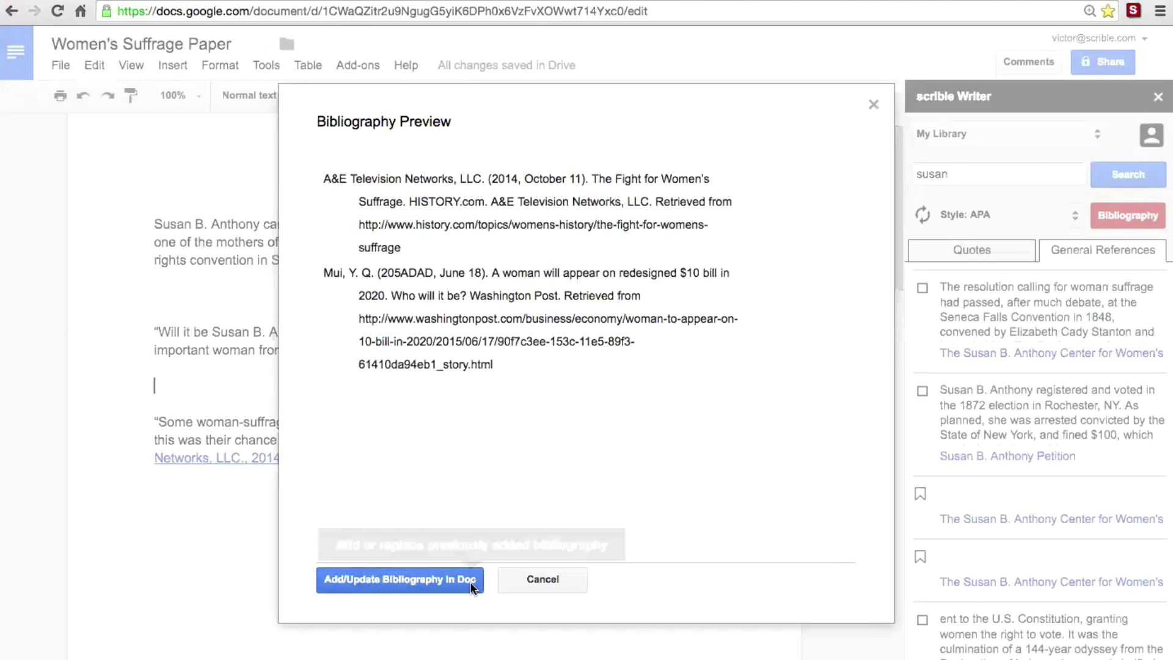
click(447, 589)
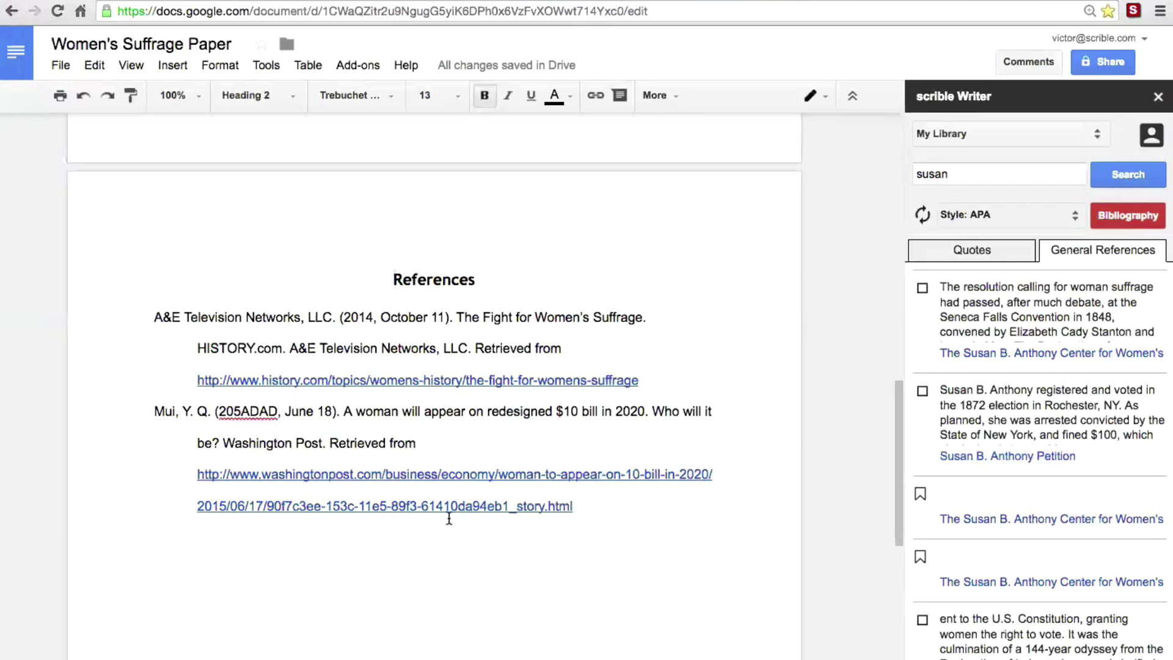
key(XF86MonBrightnessDown)
key(End)
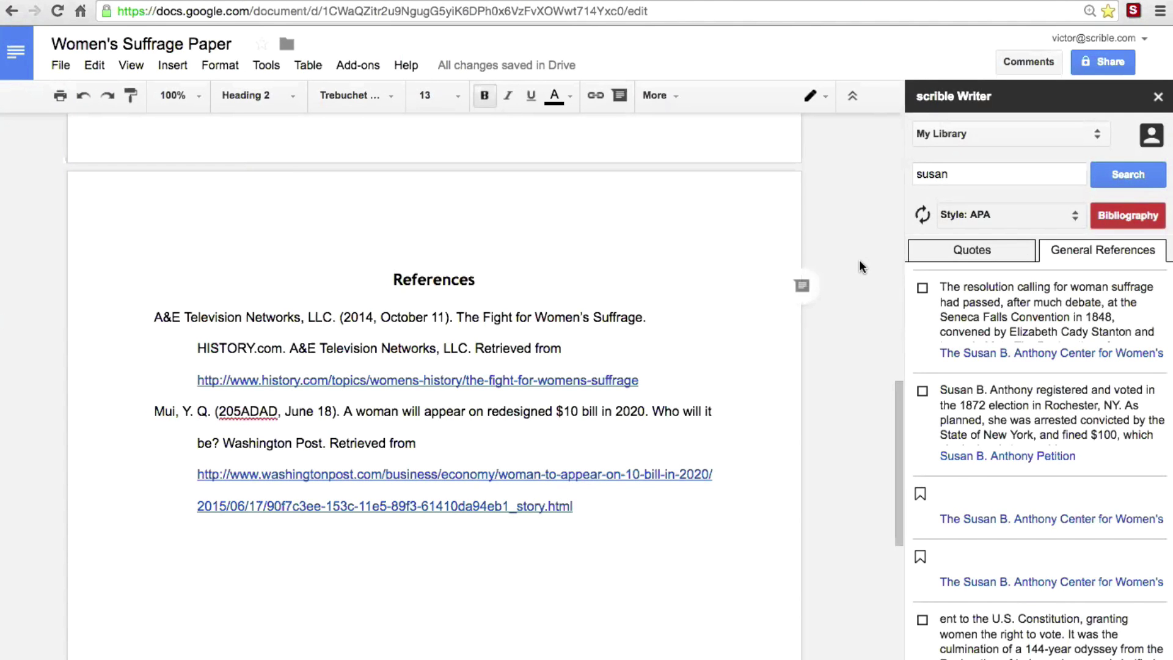
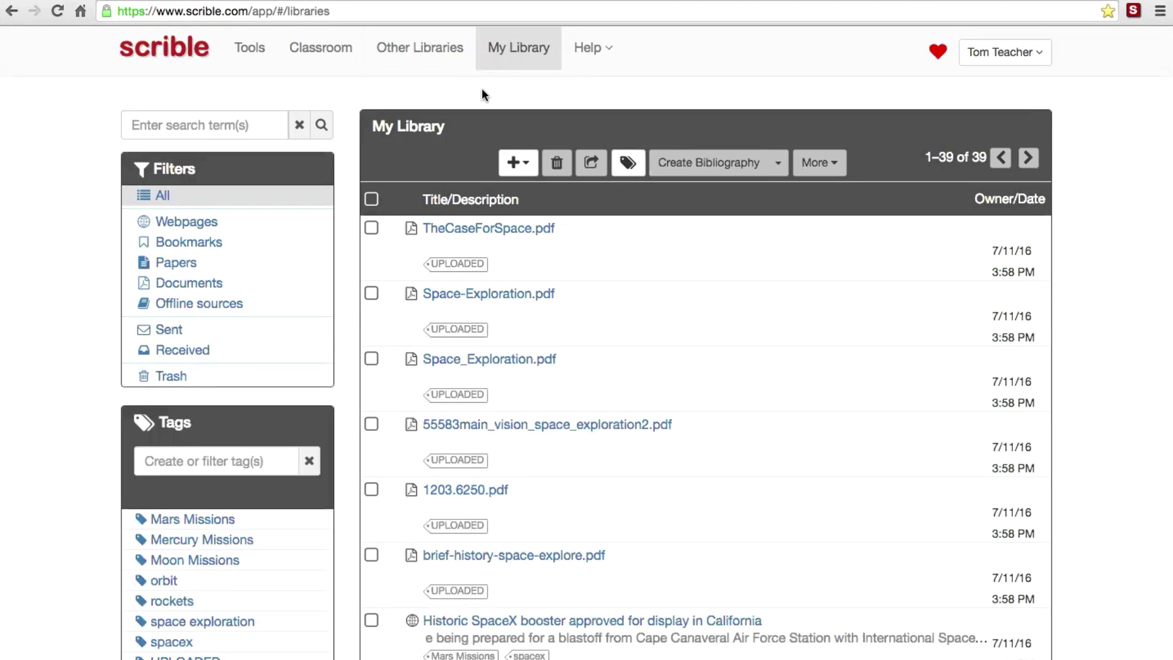
Examine the fields of the form for creating a new class in scrible's Classroom and return to the class list.
click(326, 54)
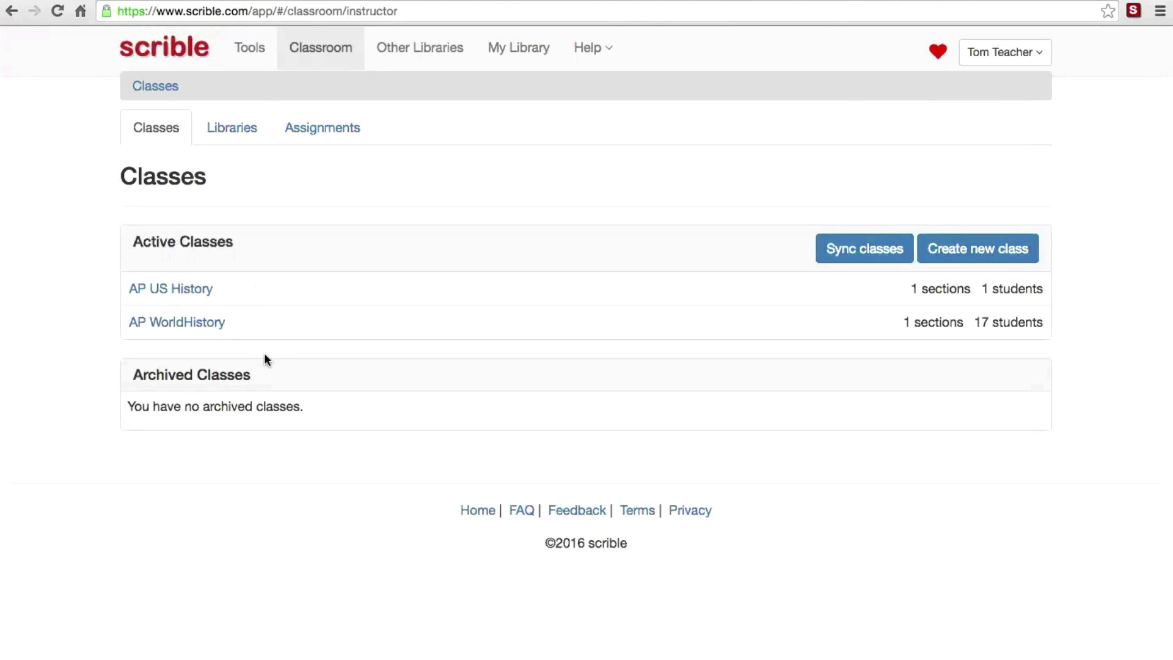
click(971, 256)
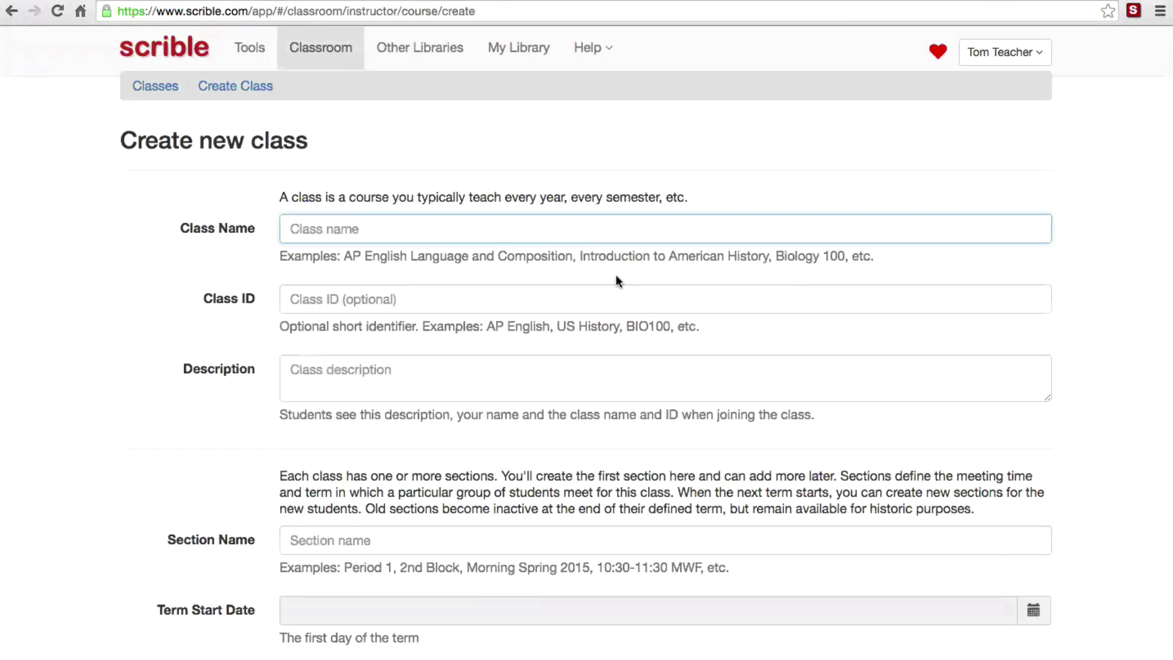
scroll(470, 366, down, 3)
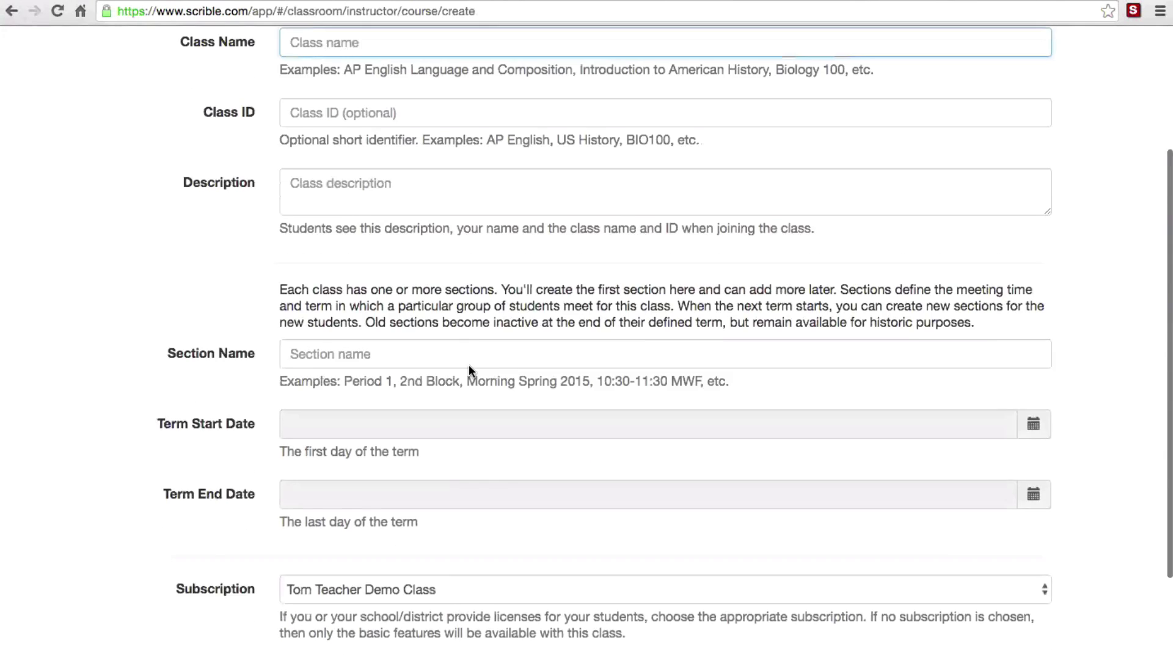
scroll(469, 364, up, 1)
scroll(468, 364, down, 5)
scroll(468, 364, up, 5)
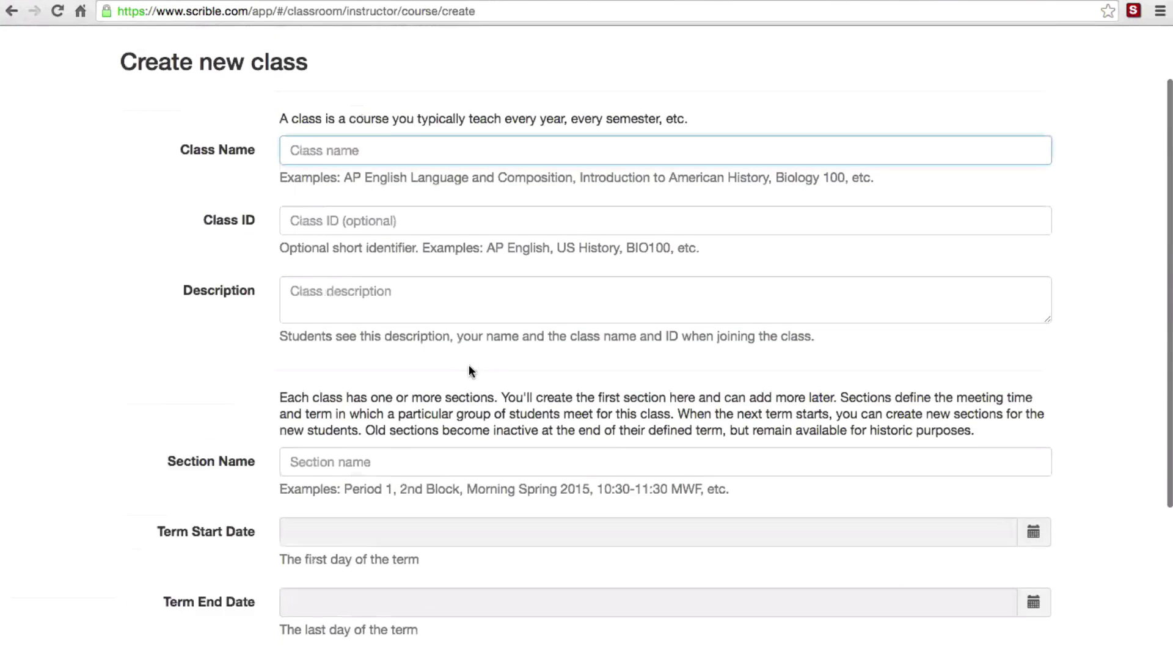
scroll(468, 364, up, 2)
click(150, 92)
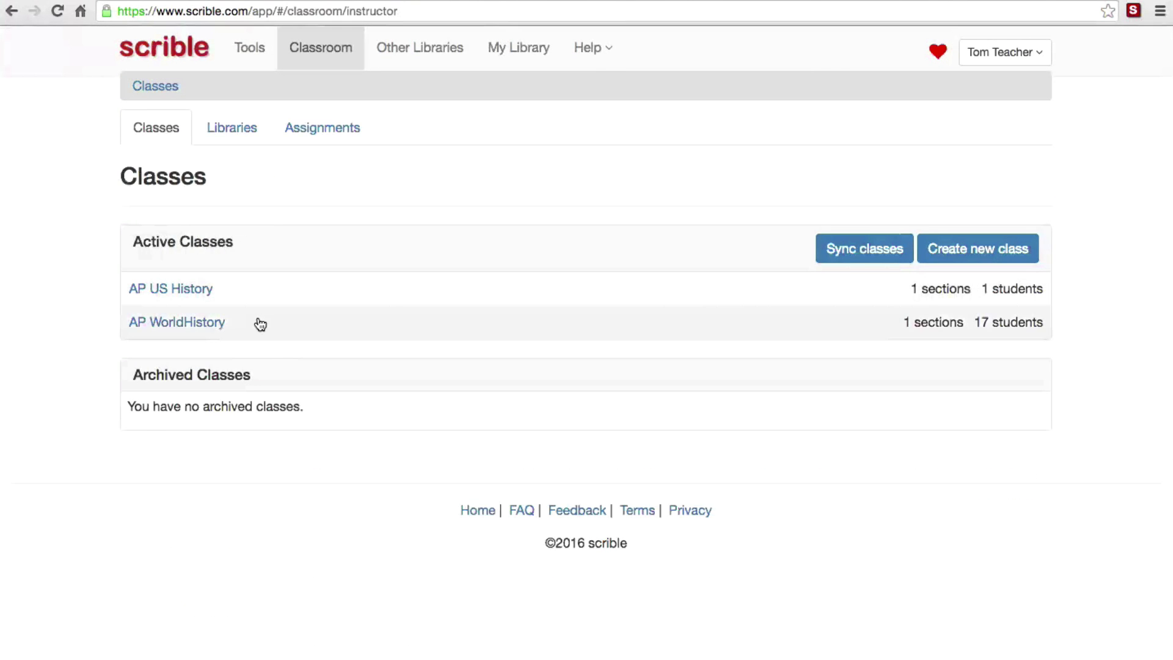
Open the Period 1 section of the AP WorldHistory class and review its student list.
mouse_move(930, 323)
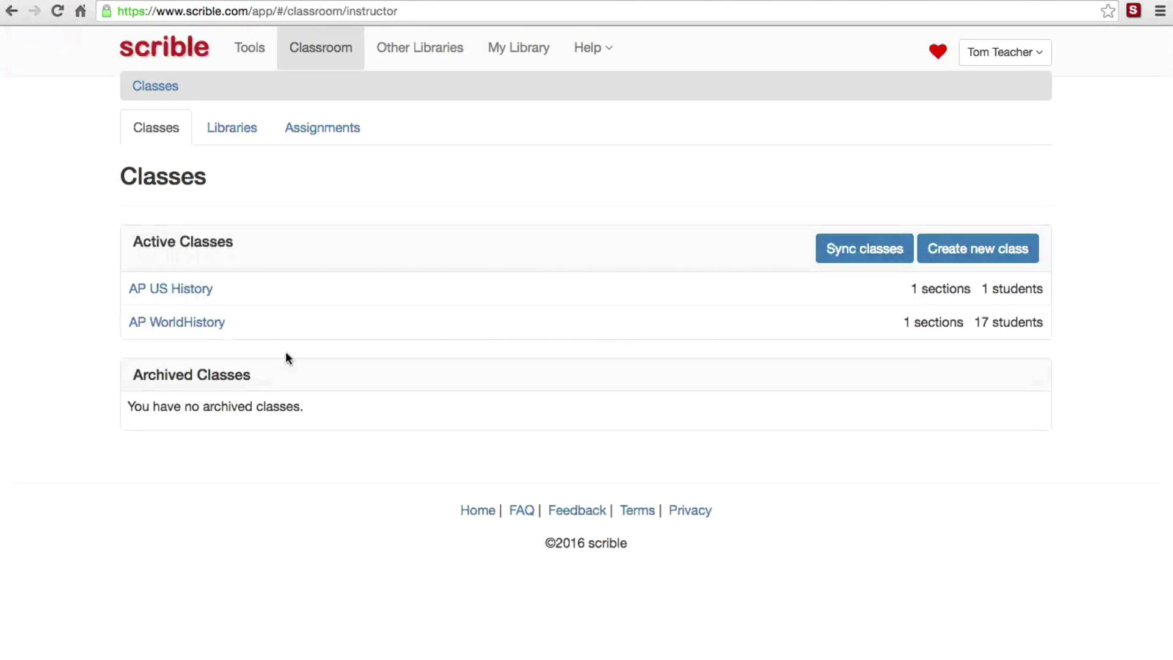
click(189, 324)
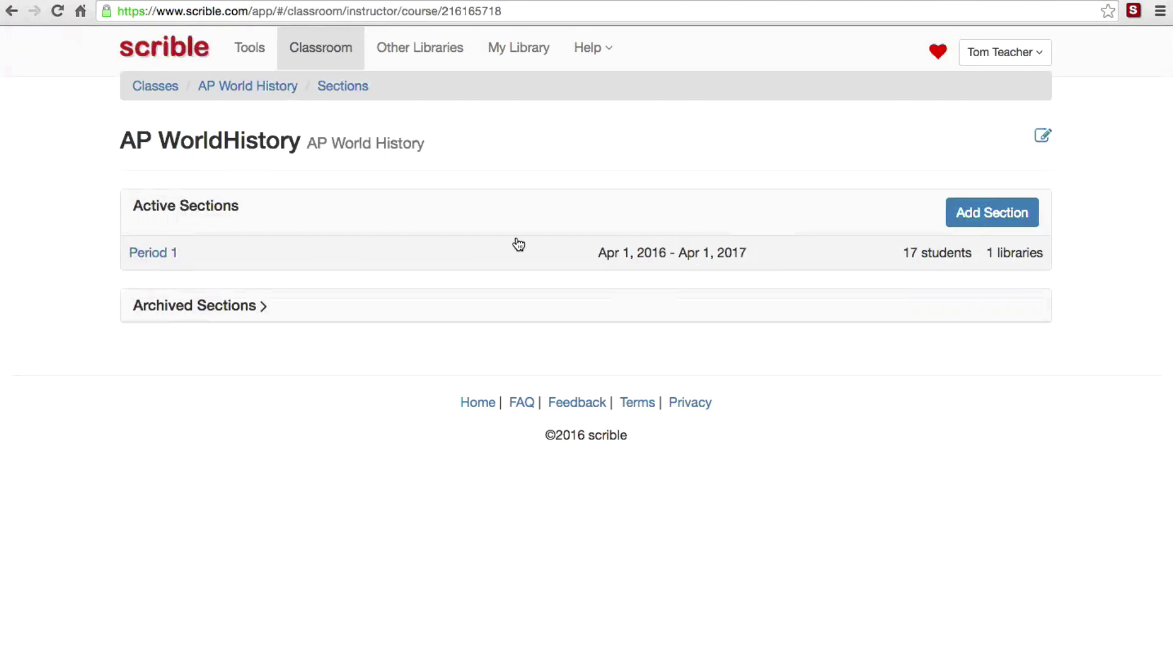
click(156, 253)
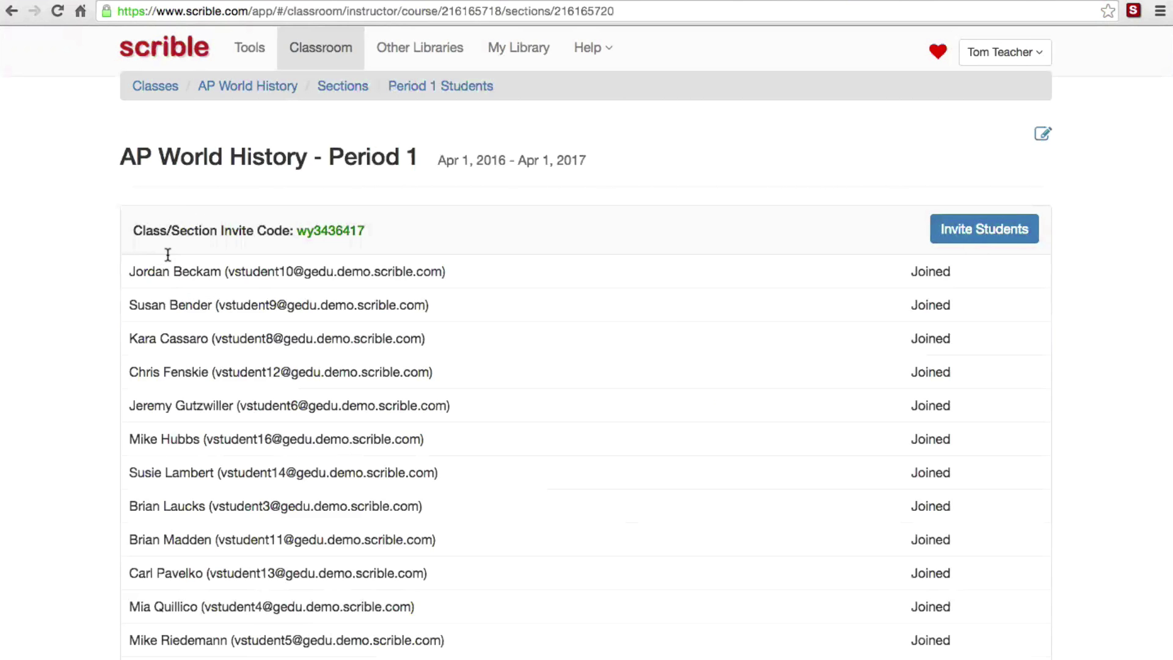
scroll(349, 335, down, 5)
scroll(346, 332, up, 5)
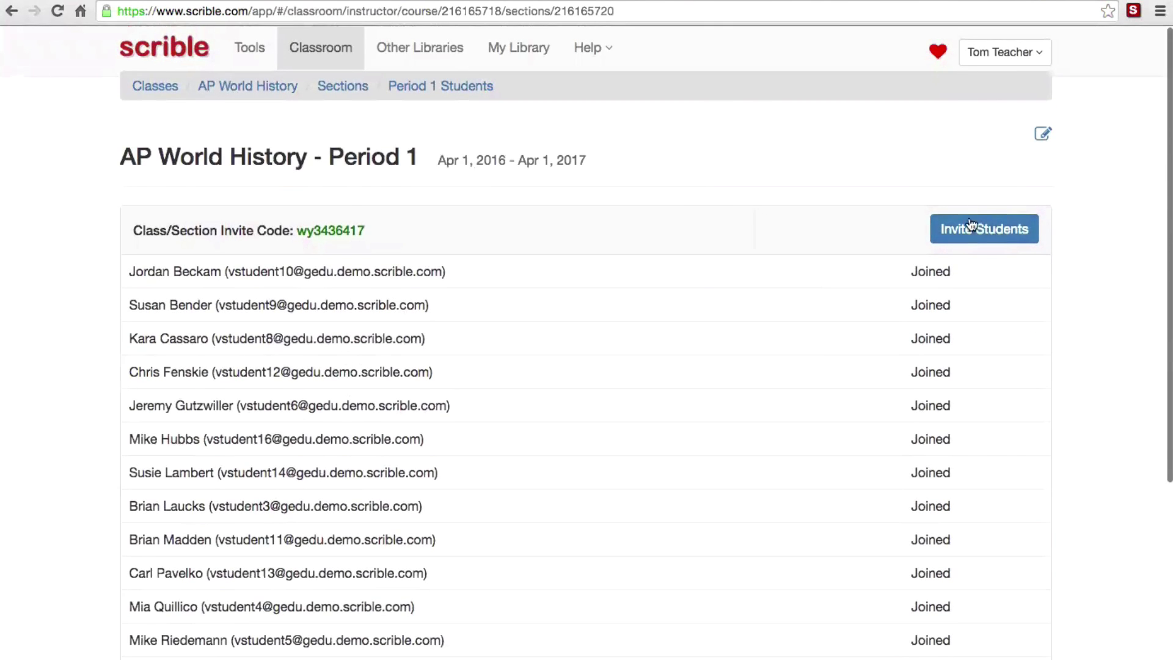
Examine the invite-code and email options for adding students to AP WorldHistory Period 1, and return to the class list.
click(976, 232)
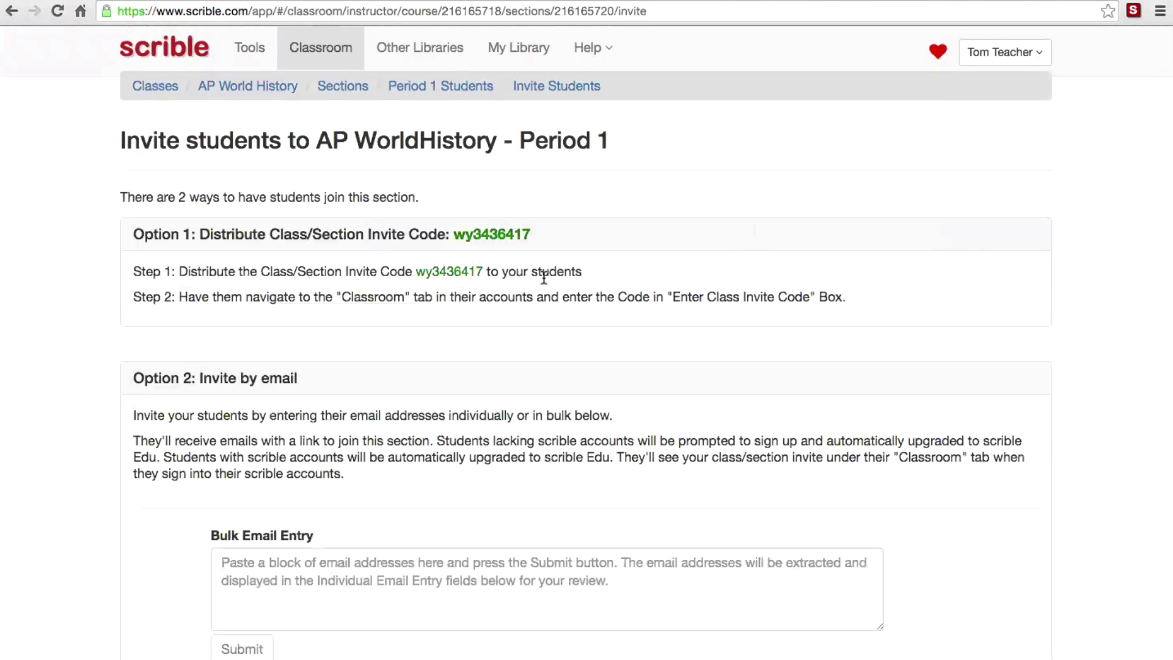
scroll(544, 278, down, 2)
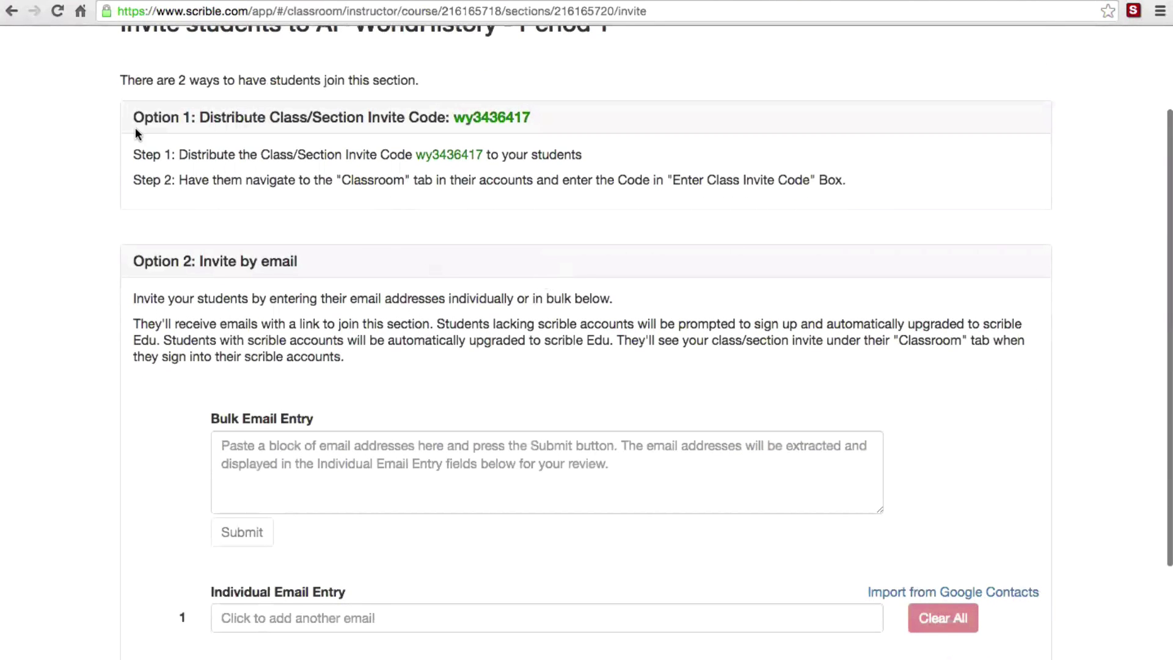
drag(134, 117, 570, 117)
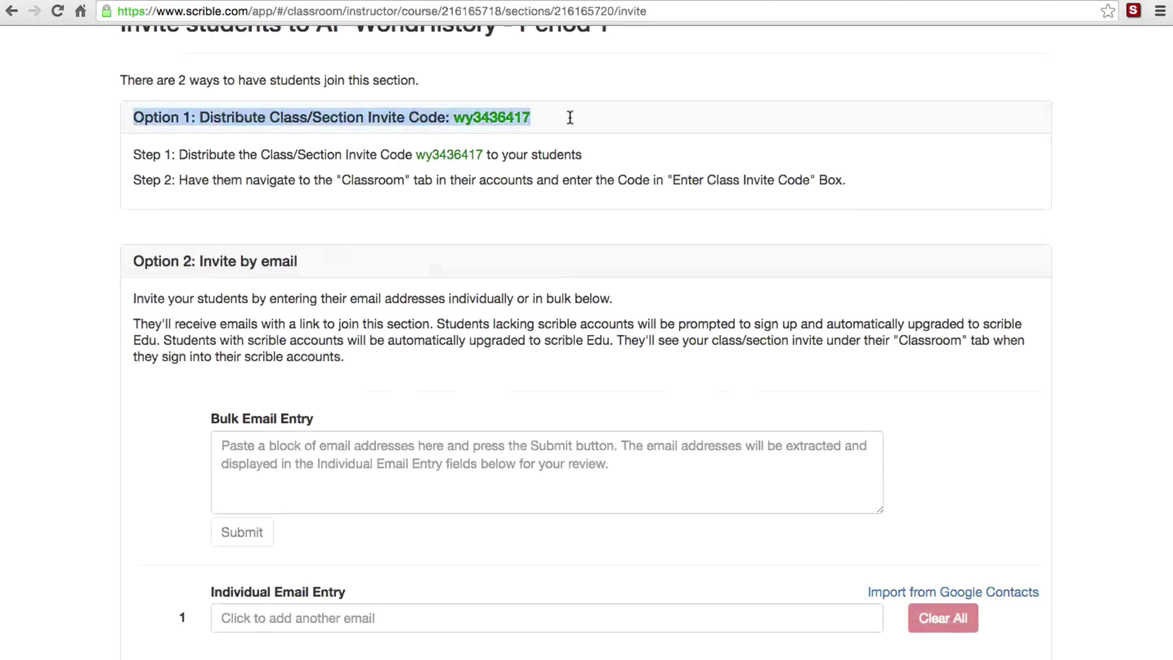
double_click(490, 116)
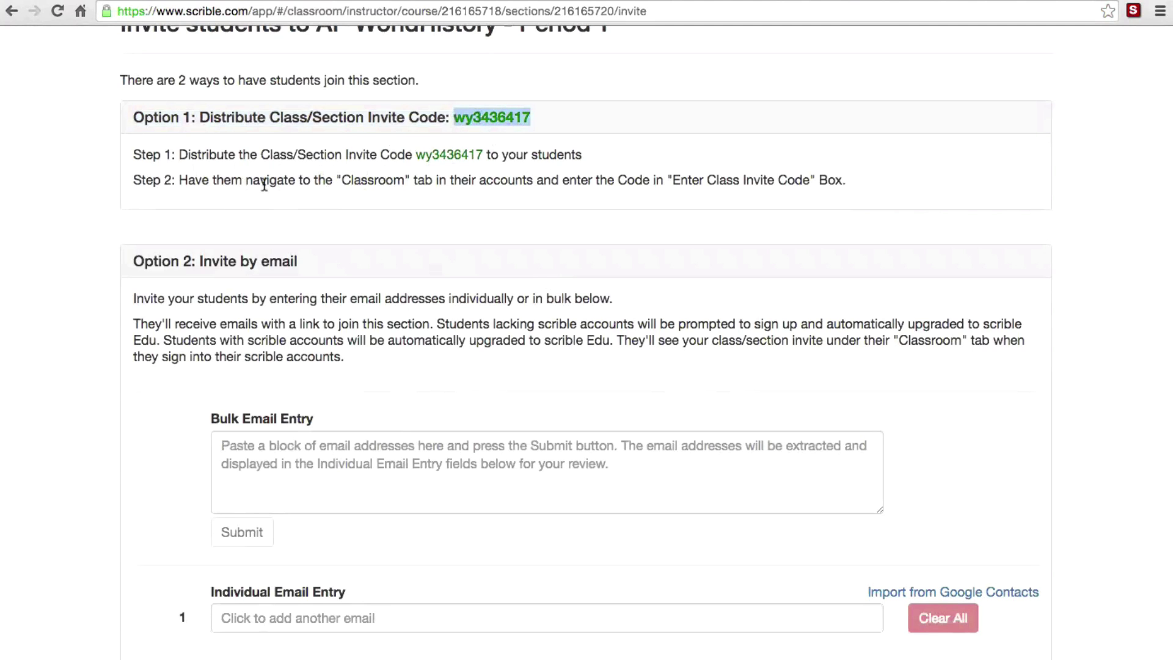
drag(324, 178, 568, 178)
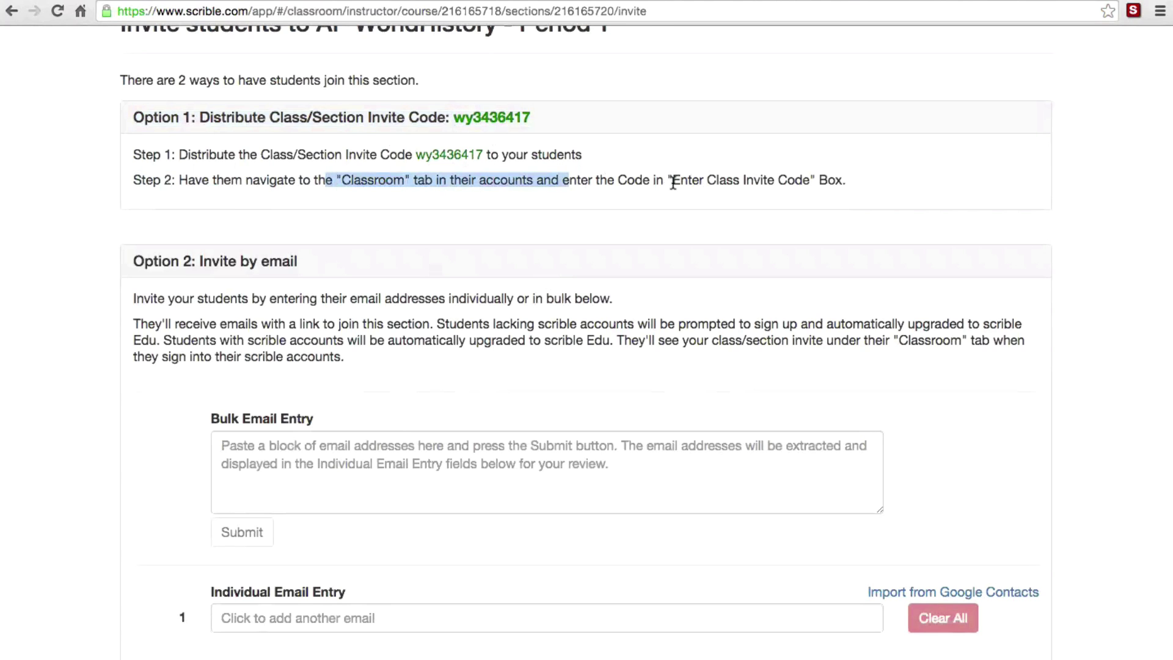
drag(673, 184, 854, 183)
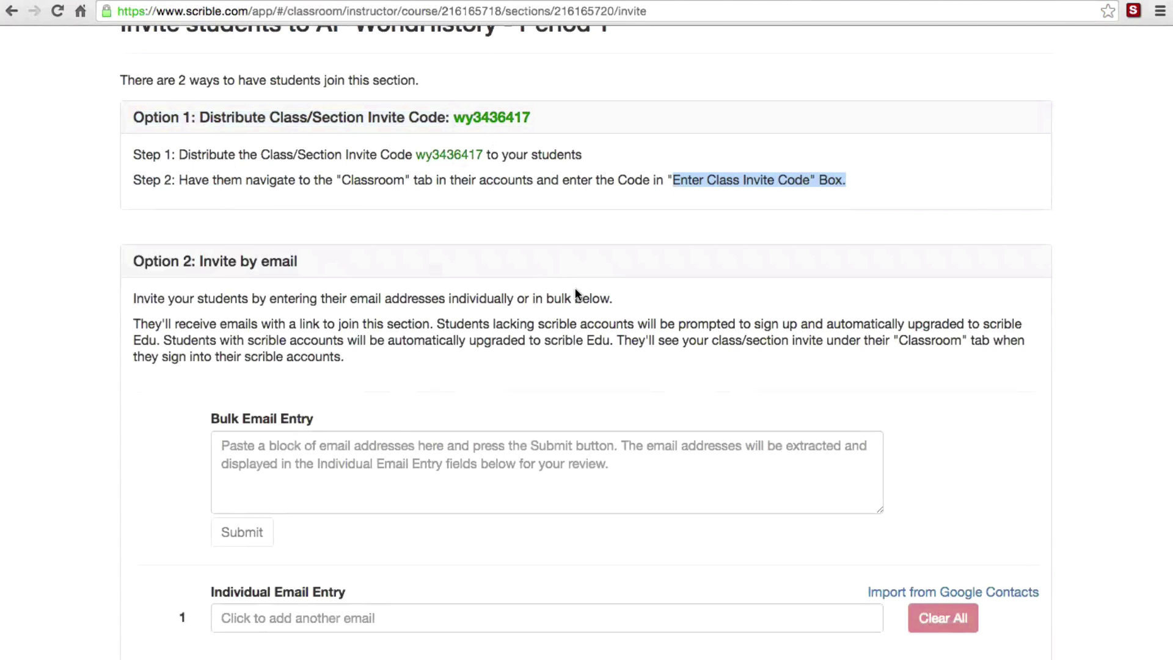
scroll(576, 294, down, 3)
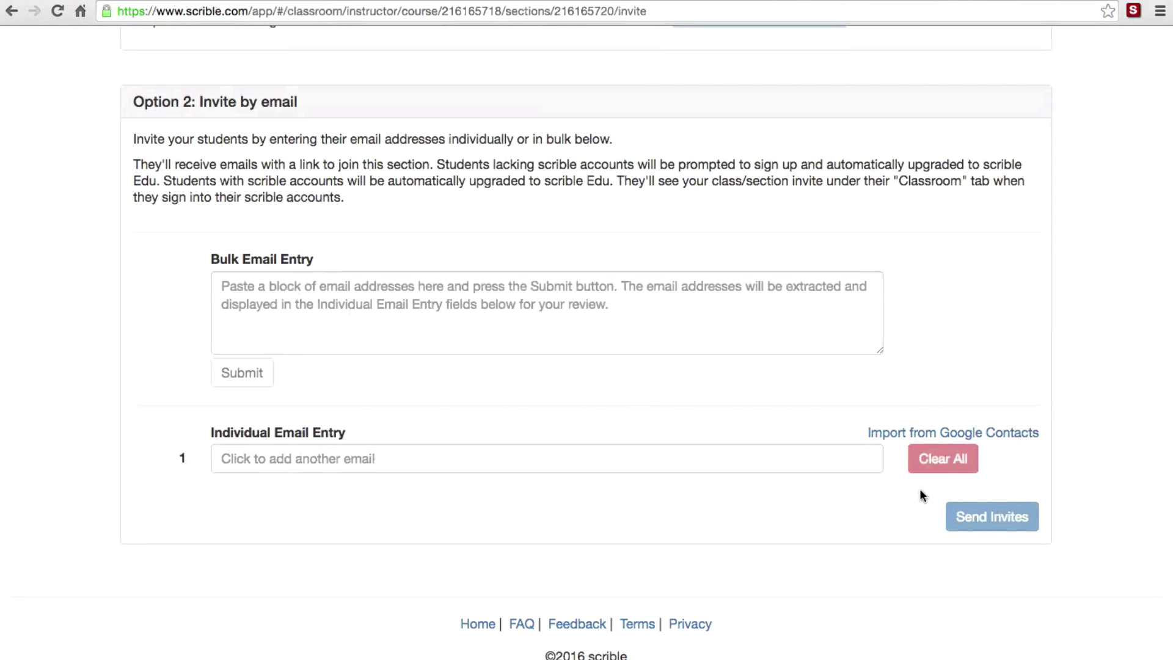
scroll(645, 463, up, 5)
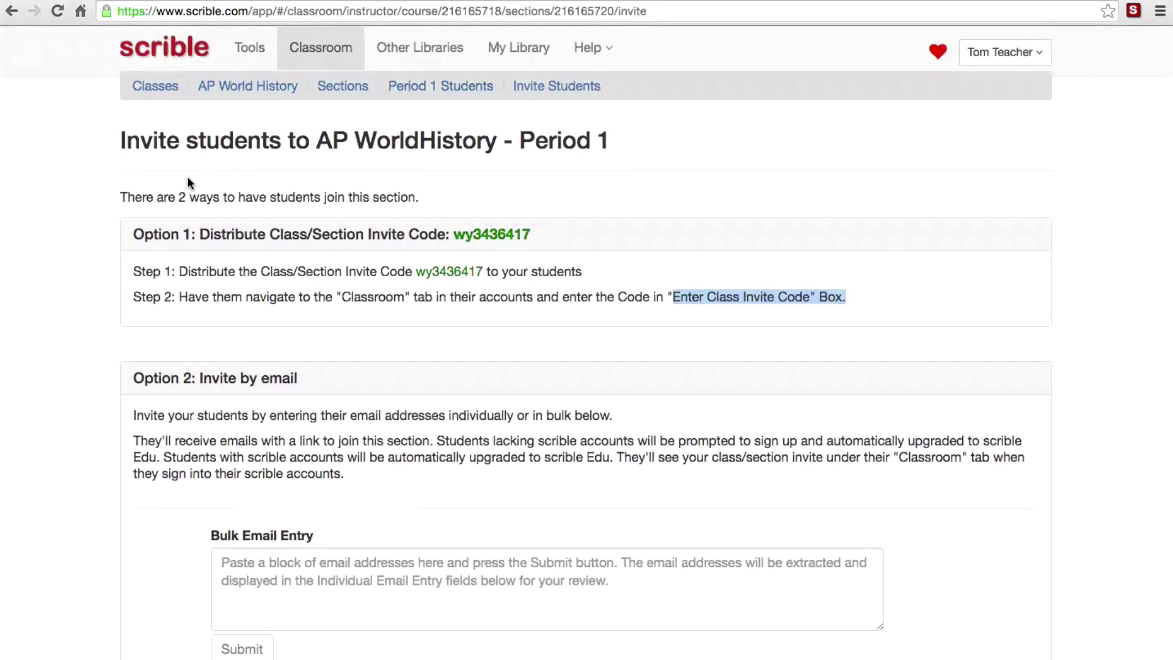
click(156, 92)
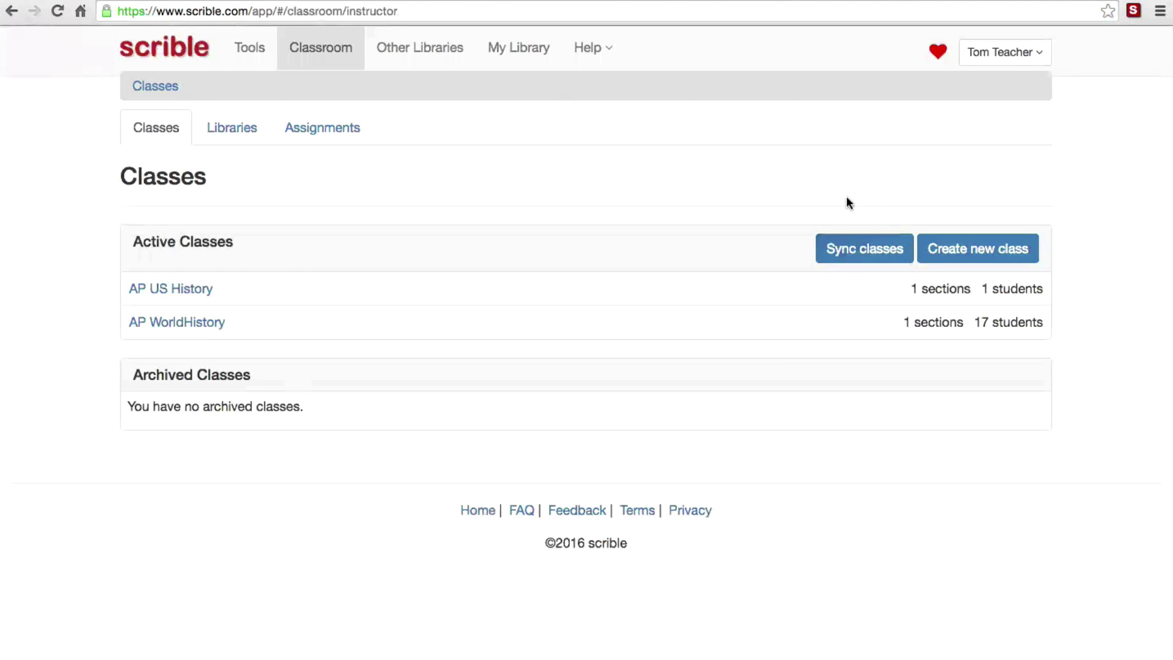
Open the class sync setup for Google Classroom and read the explanation of the permissions scrible needs.
click(862, 251)
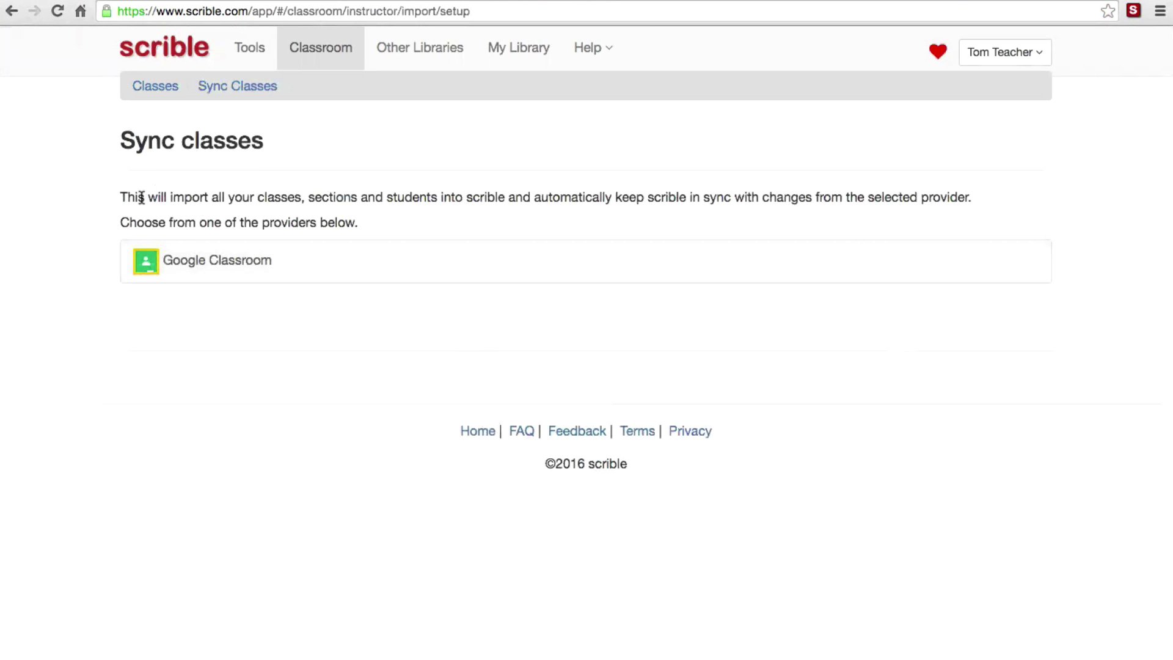
drag(120, 199, 802, 197)
click(430, 221)
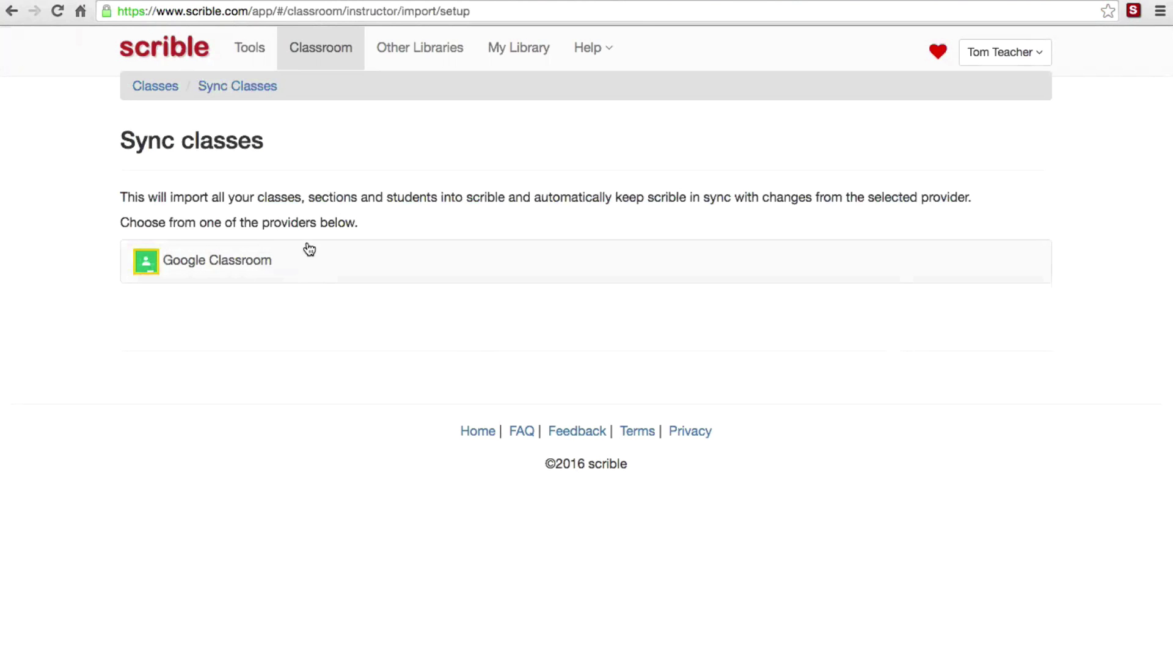
click(237, 265)
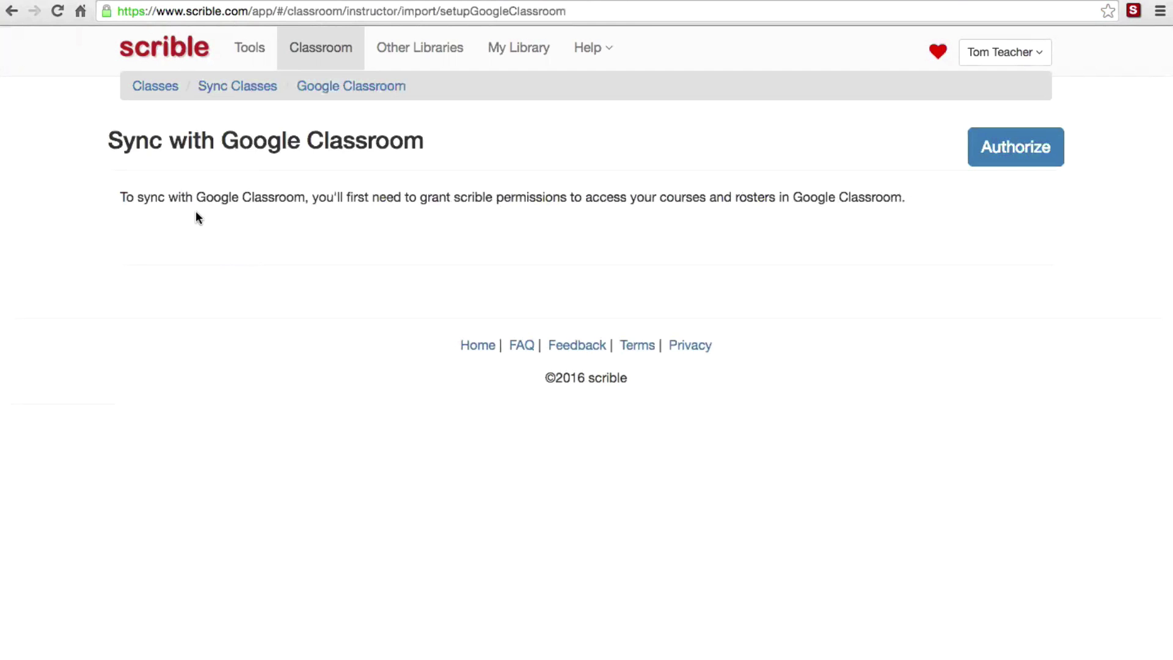
drag(173, 200, 372, 212)
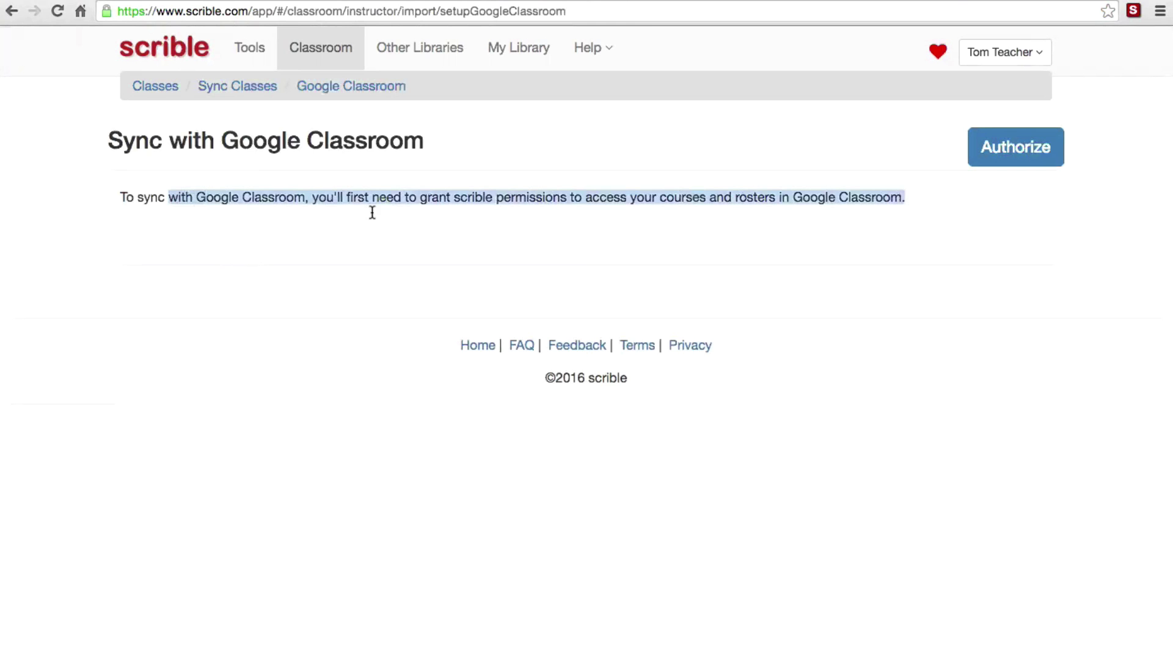
Open Google's permission request for Classroom access and return to the class list without granting it.
click(1015, 183)
click(1015, 153)
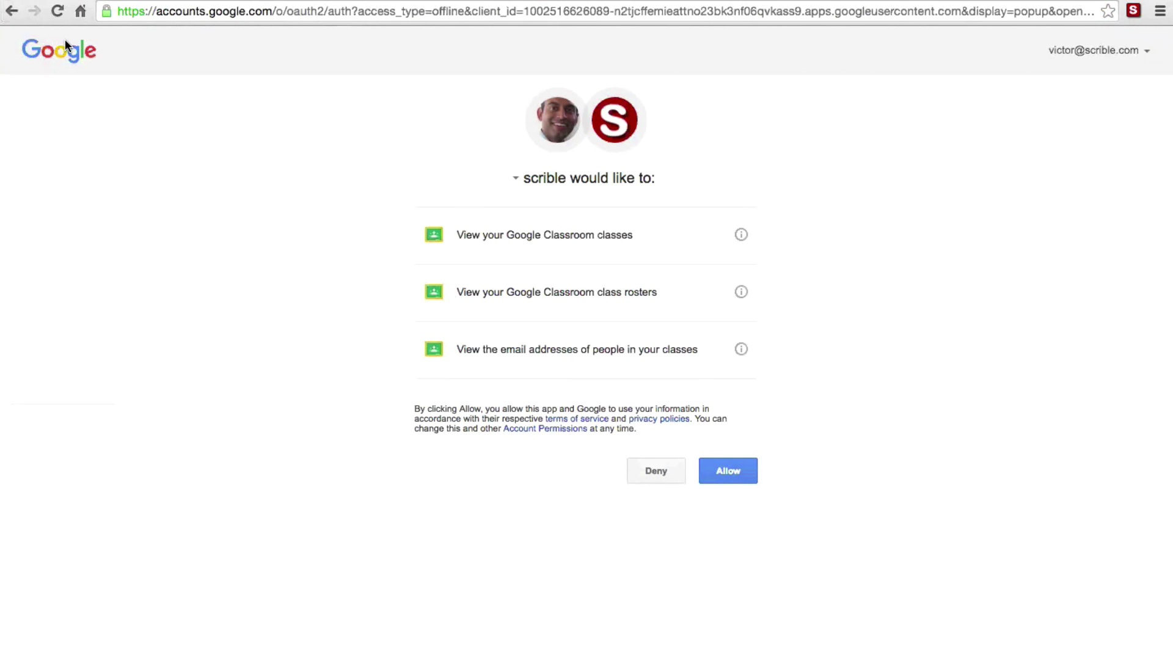
click(11, 12)
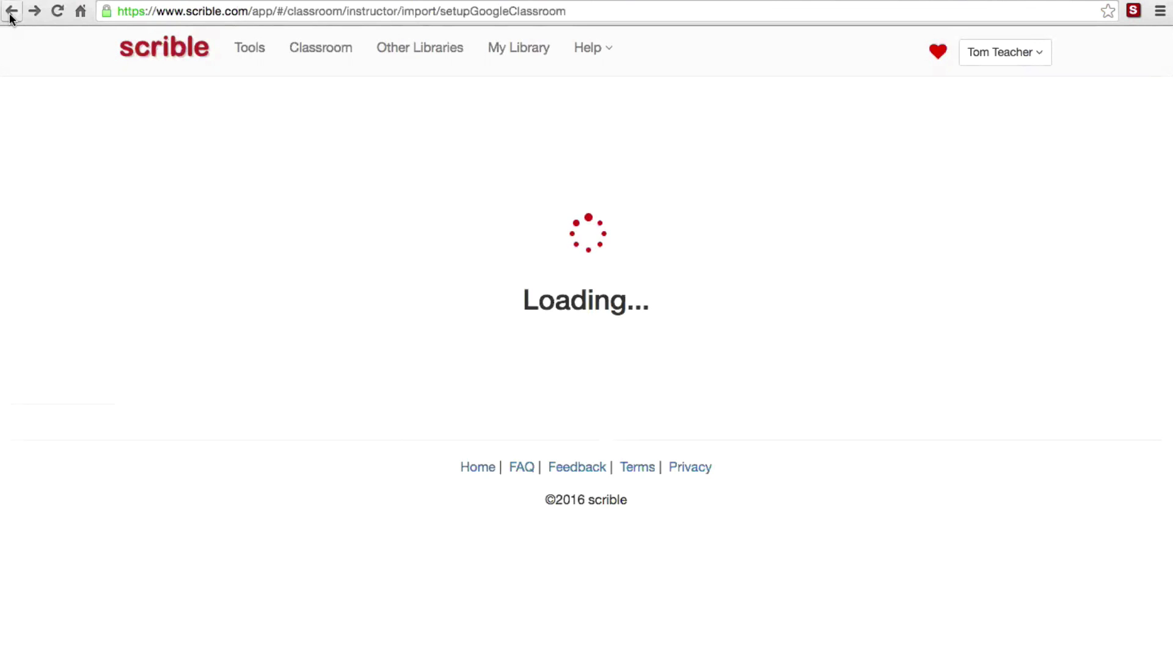
click(11, 12)
click(10, 12)
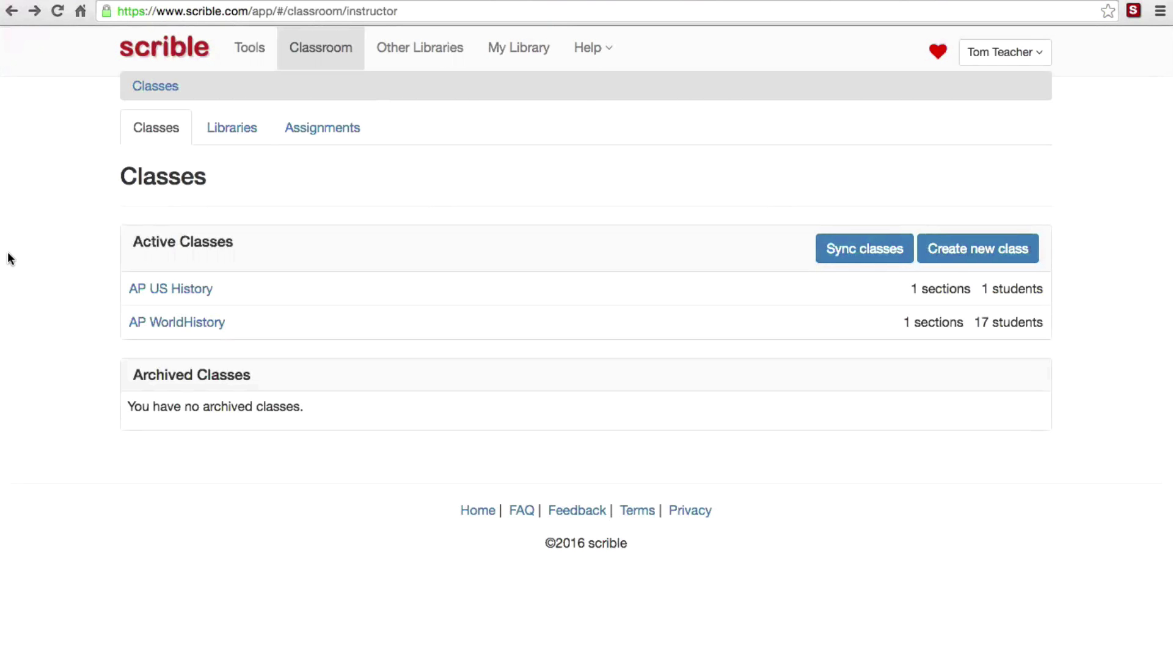
Open the AP WorldHistory Period 1 class library, look over its saved sources, and return to the class libraries.
click(237, 133)
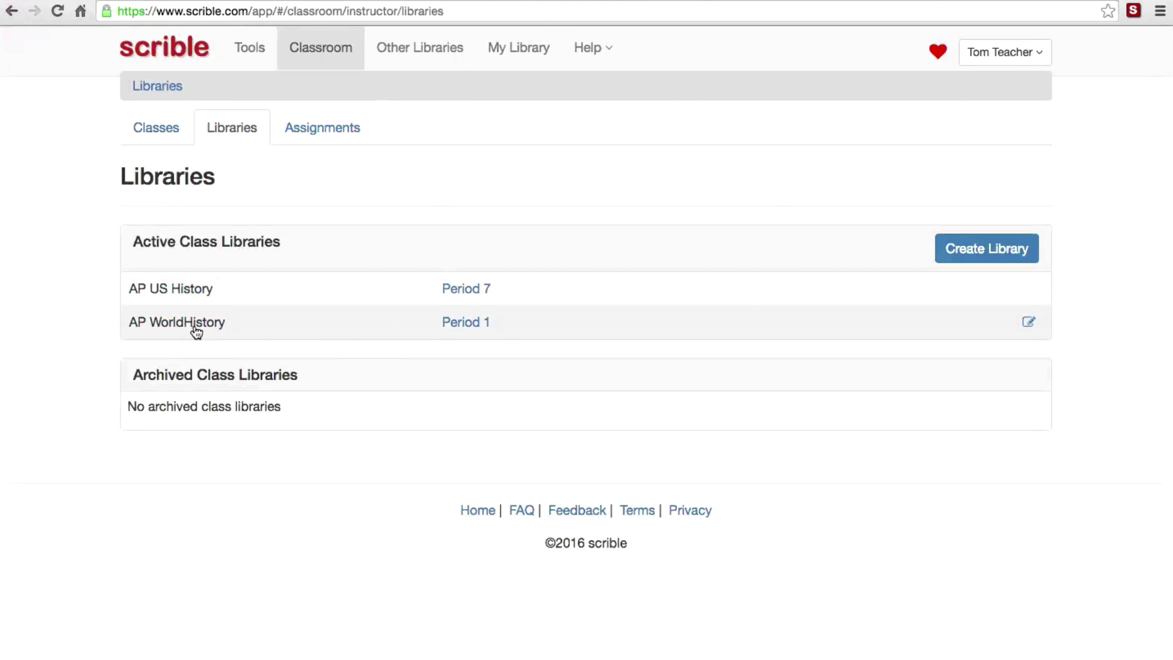
click(479, 323)
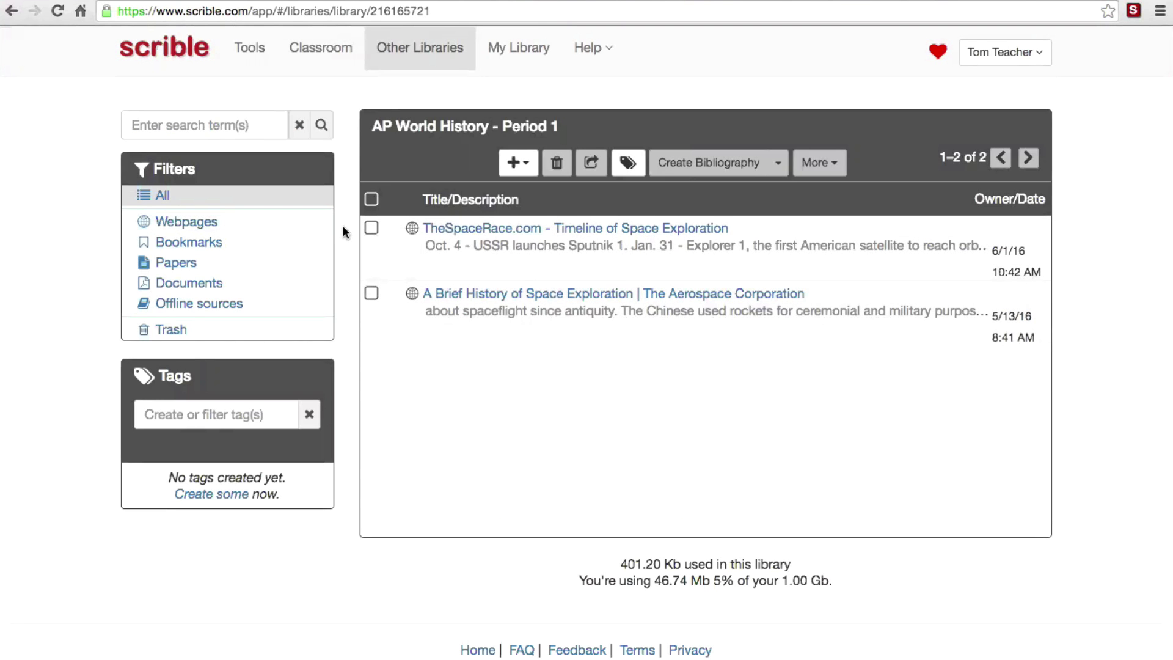
drag(372, 125, 568, 134)
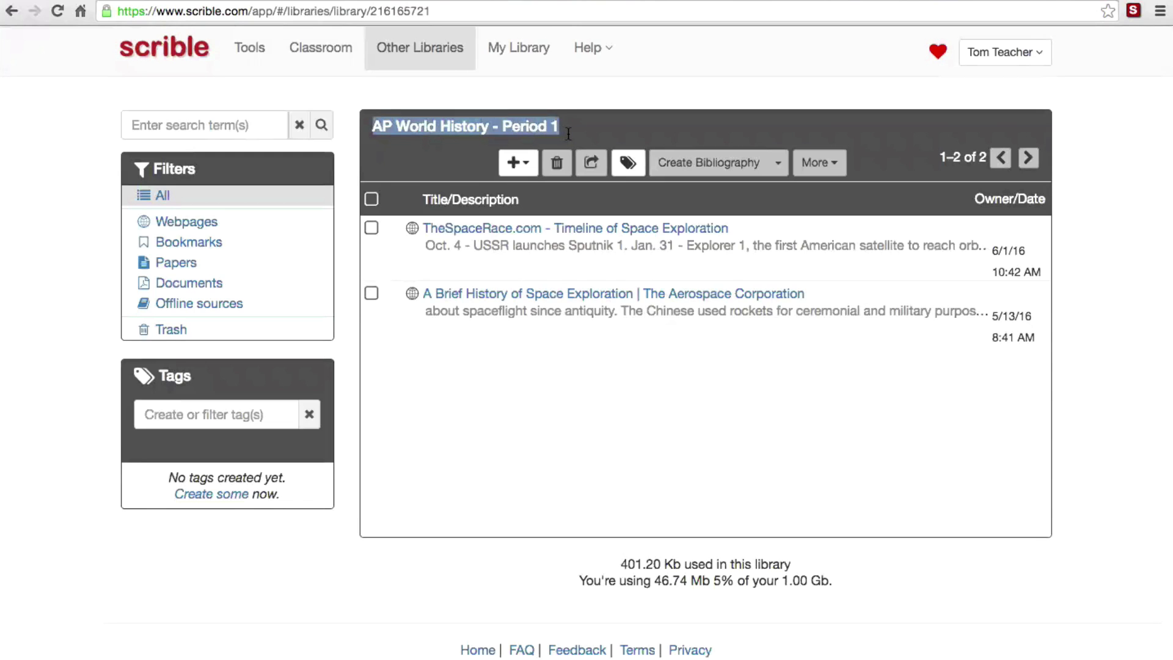
click(348, 135)
click(10, 15)
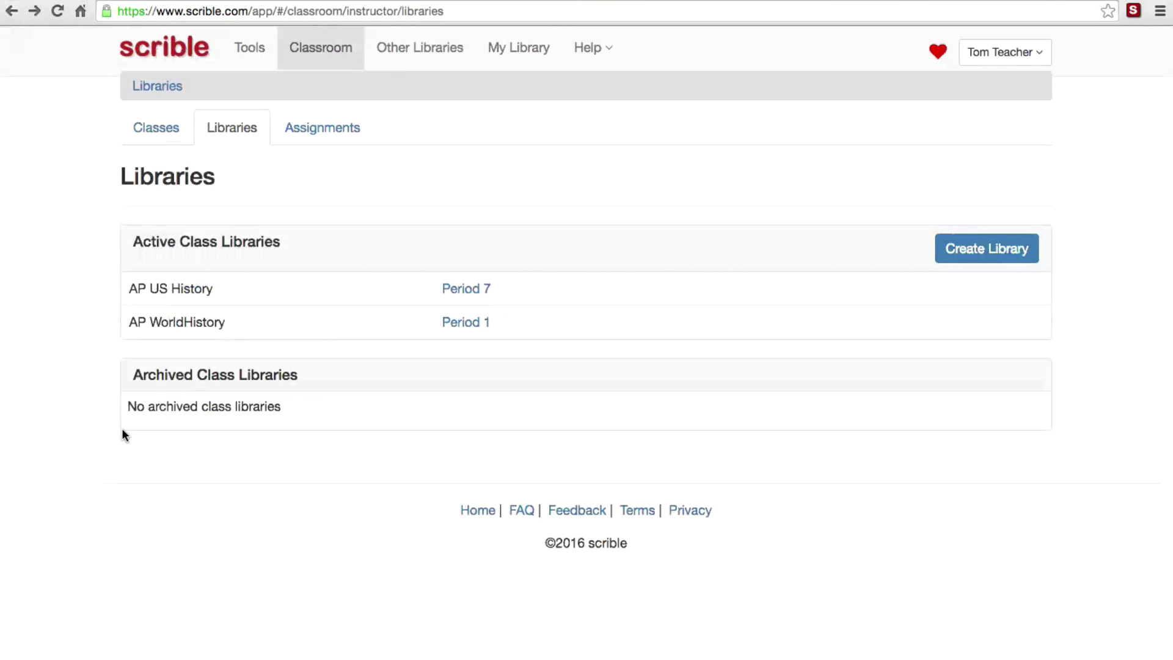
Examine the student permission options in the AP WorldHistory Period 1 library settings and cancel without changes.
mouse_move(772, 328)
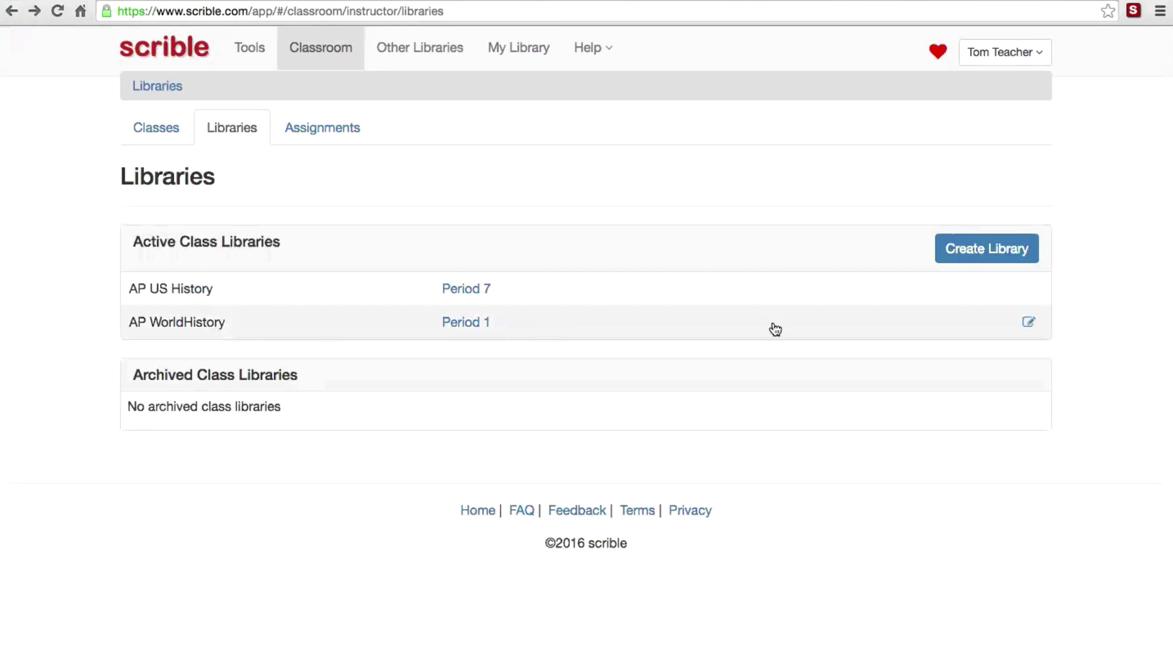
click(1029, 325)
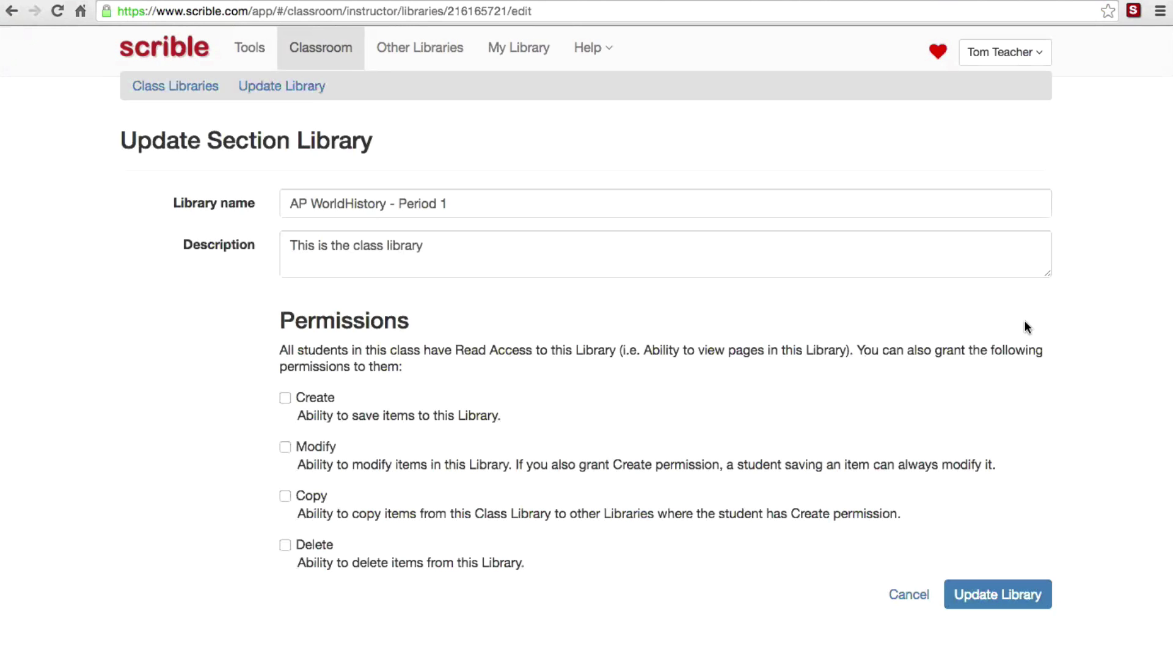
scroll(649, 470, down, 1)
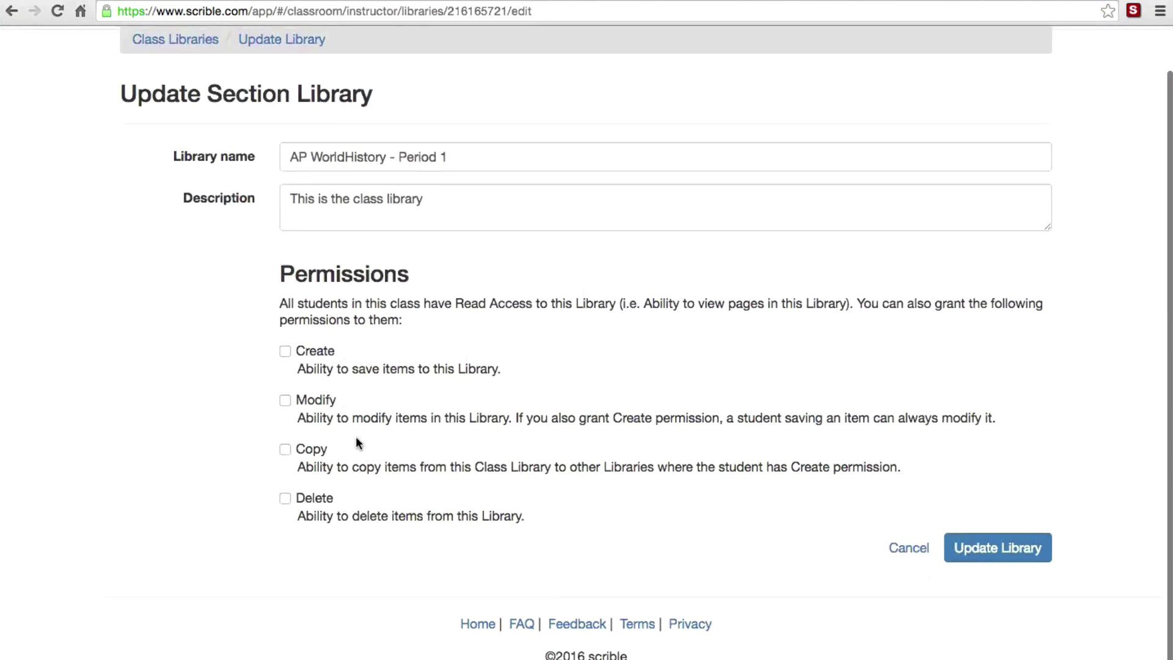
triple_click(393, 368)
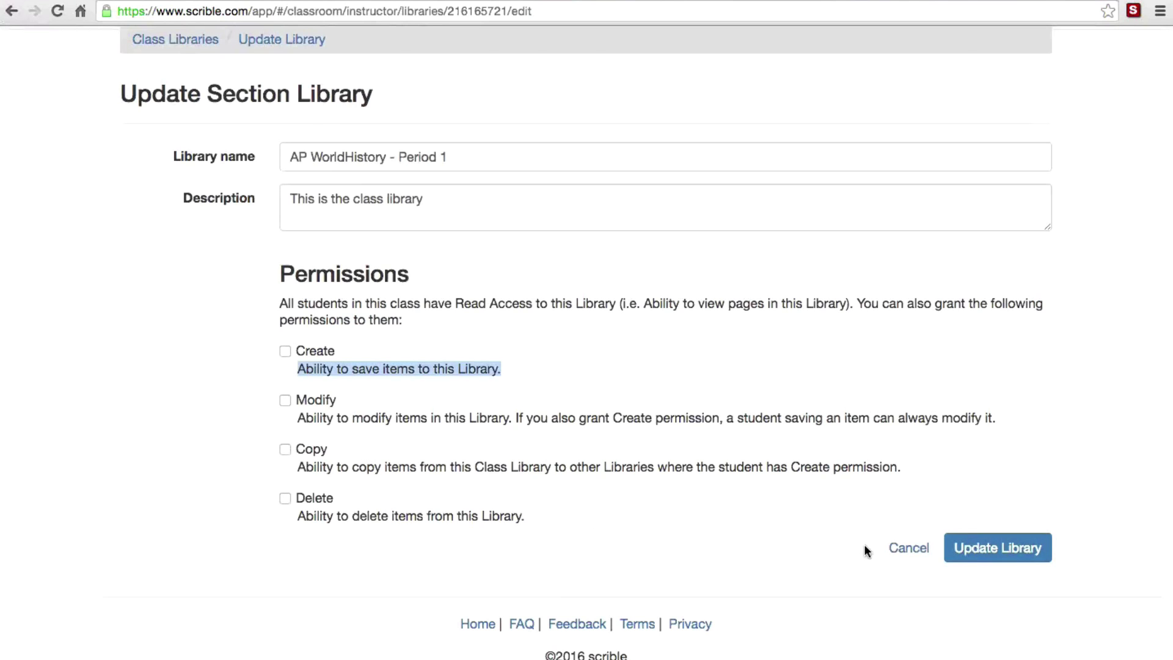
click(908, 549)
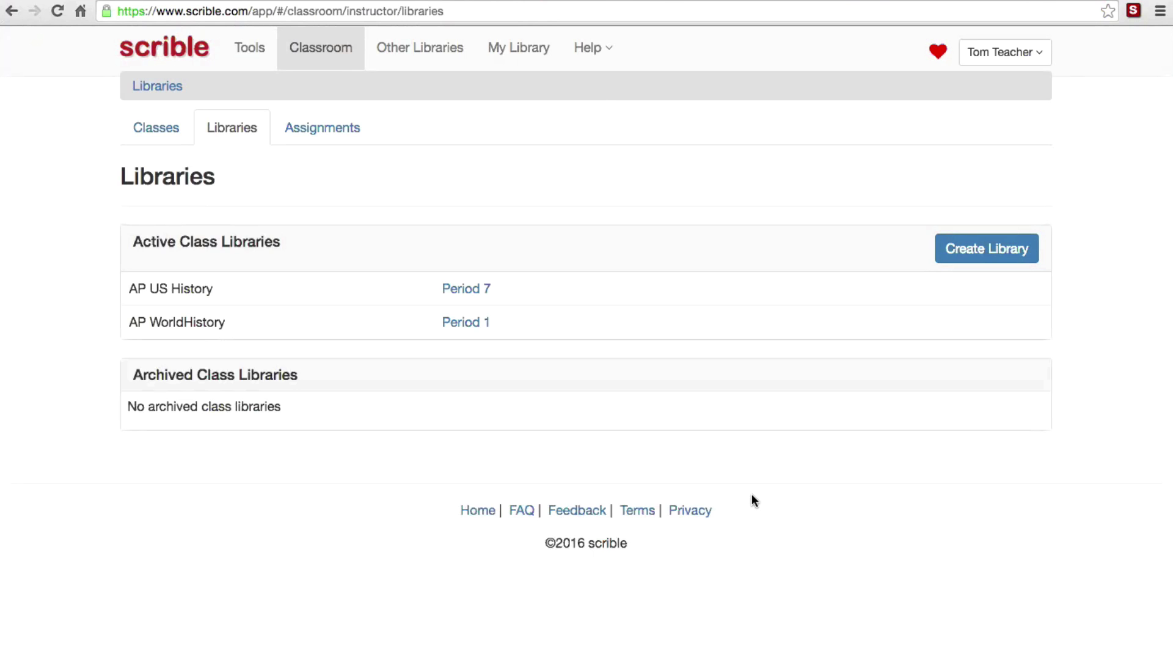
Start a new classroom assignment and compare the Research Project and Research Paper types.
click(315, 138)
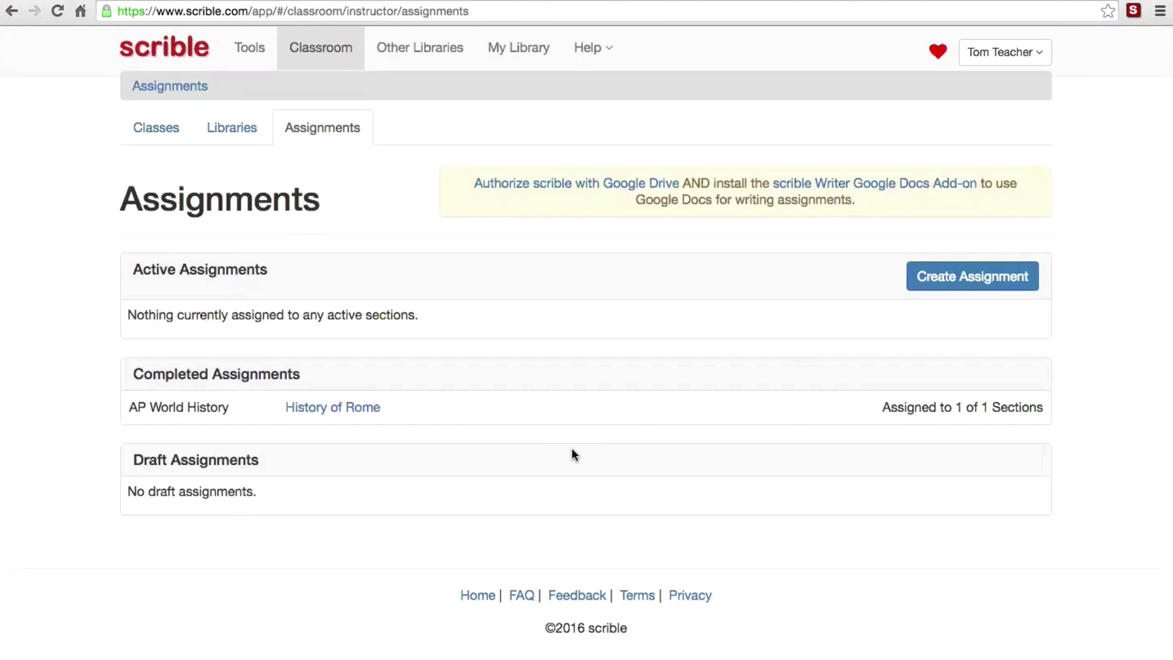
click(937, 273)
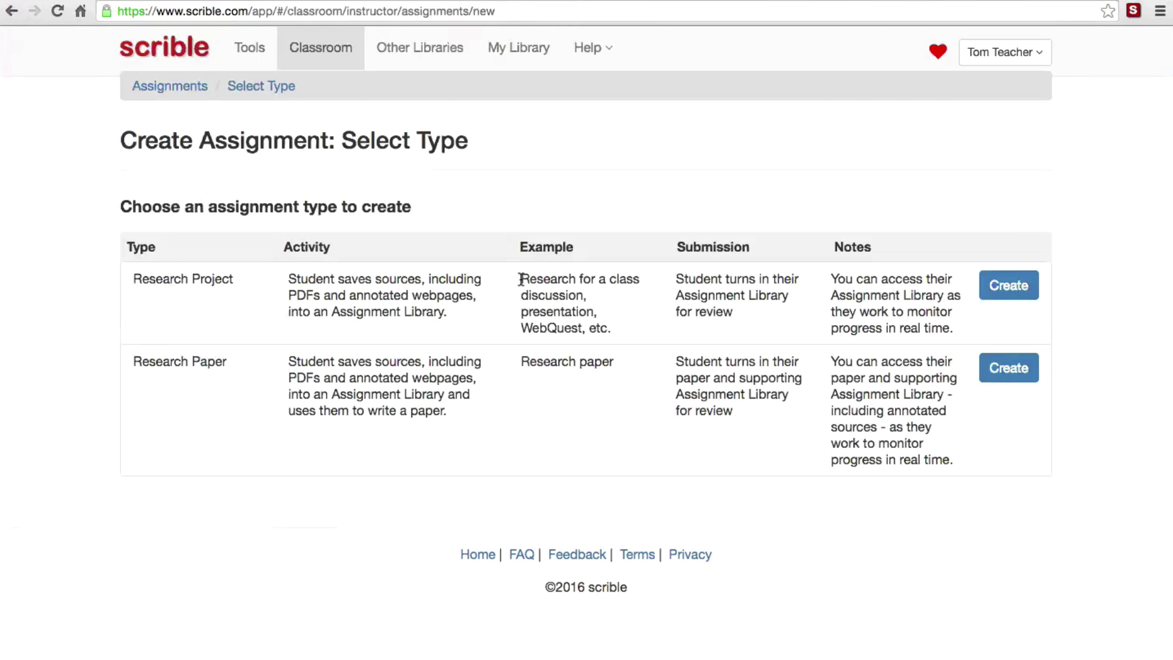
drag(521, 279, 613, 331)
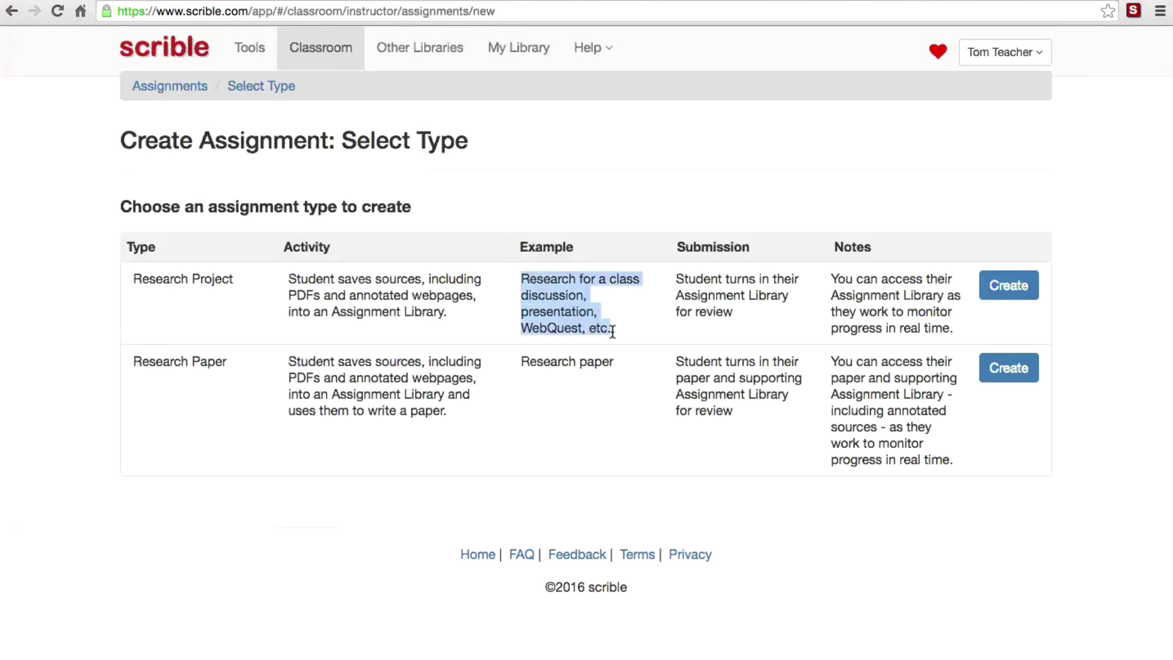
click(687, 295)
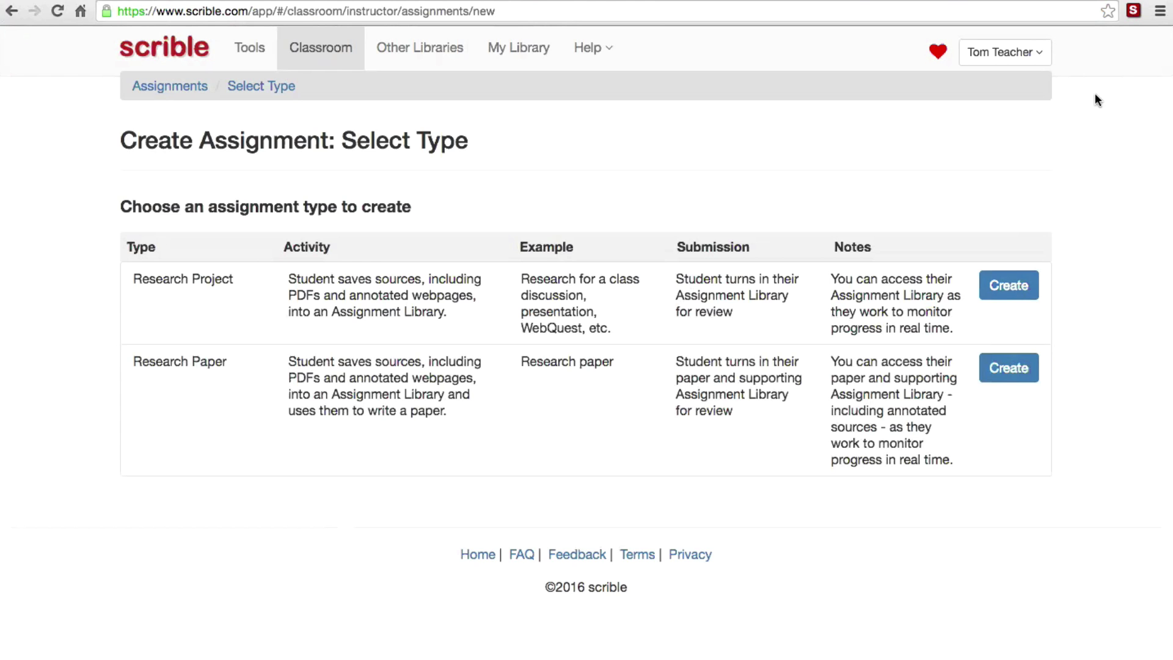
Draft a Research Project assignment requiring 10 sources and recommending cnn.com, politico.com, msnbc.com and foxnews.com.
click(1009, 285)
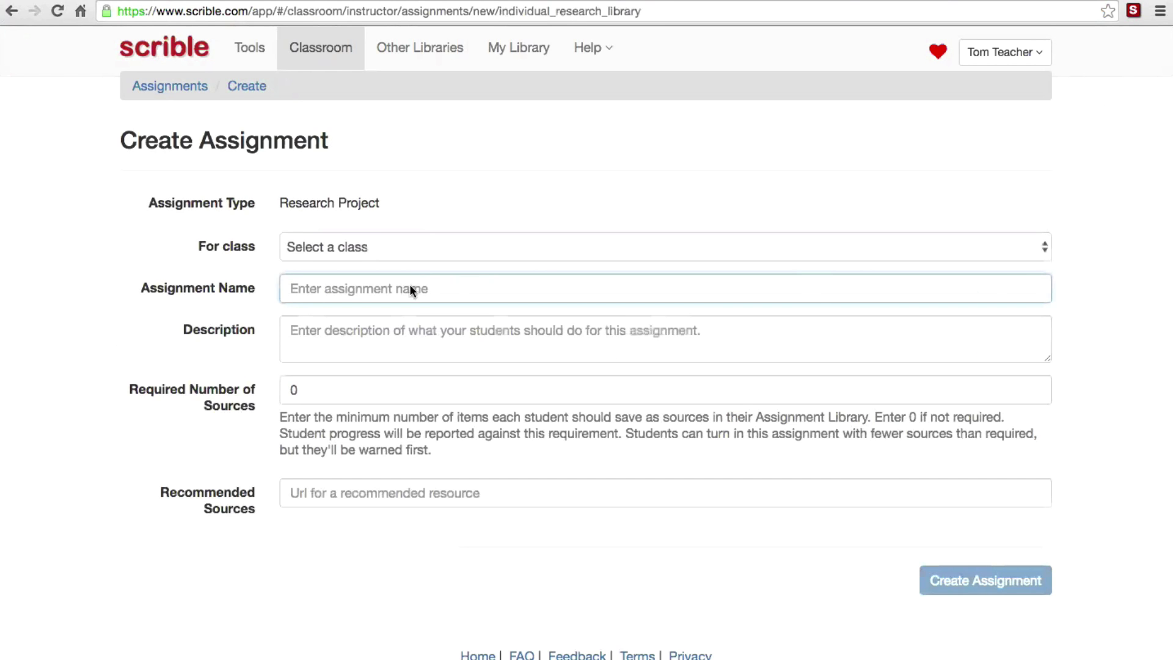
click(394, 248)
click(408, 193)
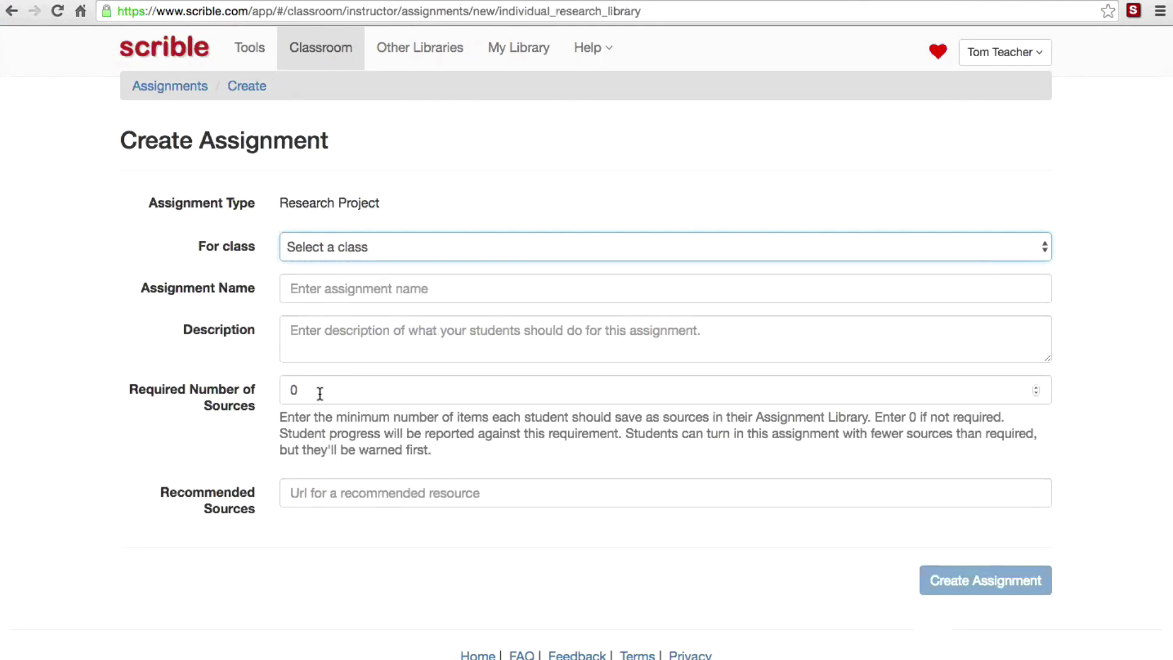
double_click(320, 393)
text(10)
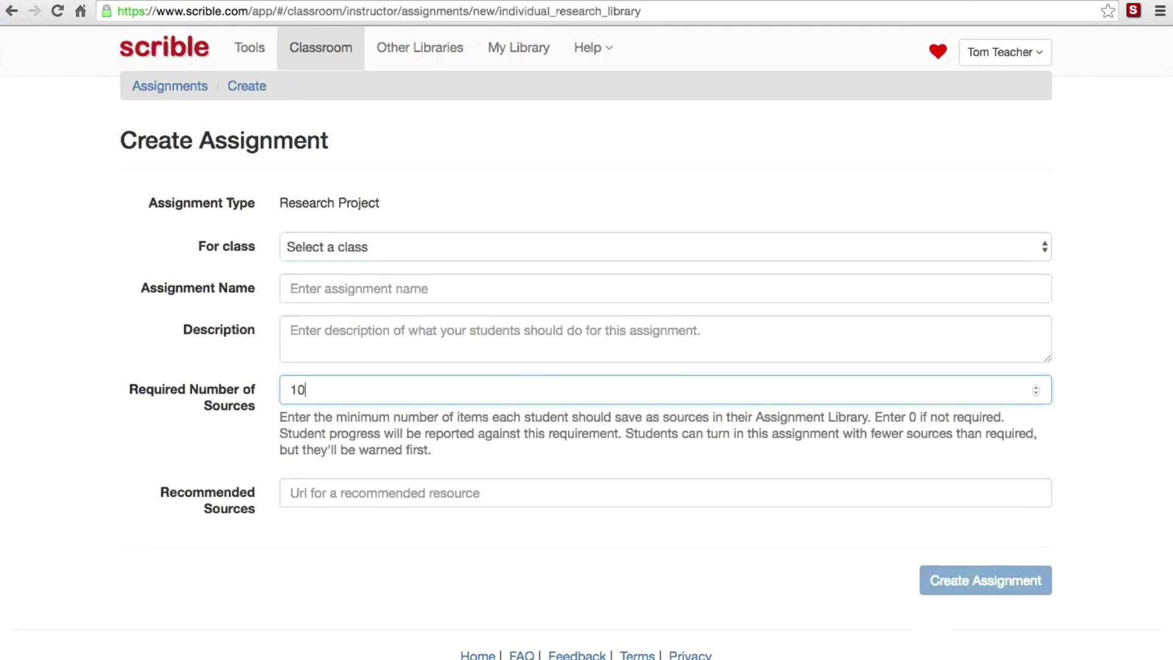
click(306, 492)
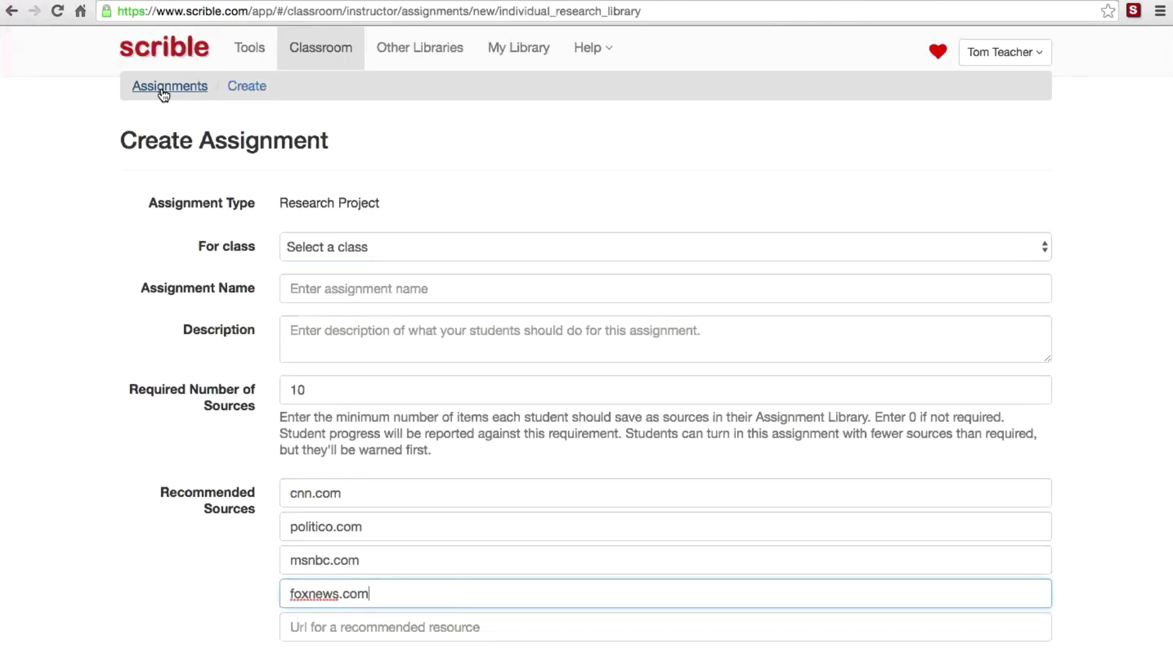
Return to the assignments list and open the completed History of Rome assignment.
click(164, 91)
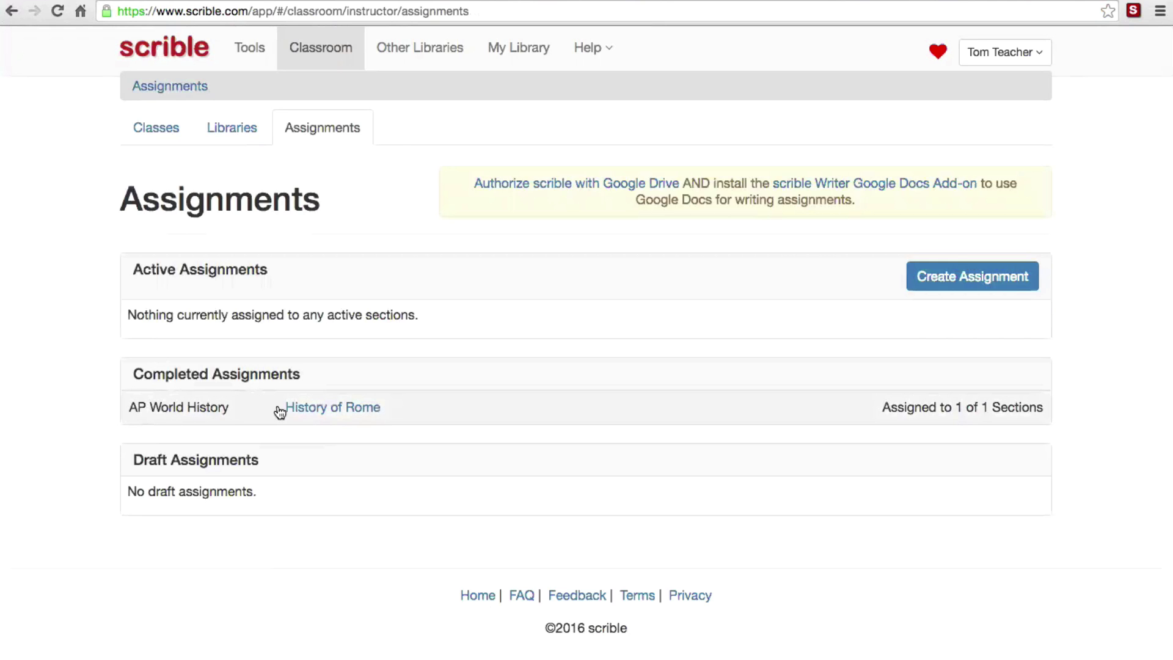
click(352, 408)
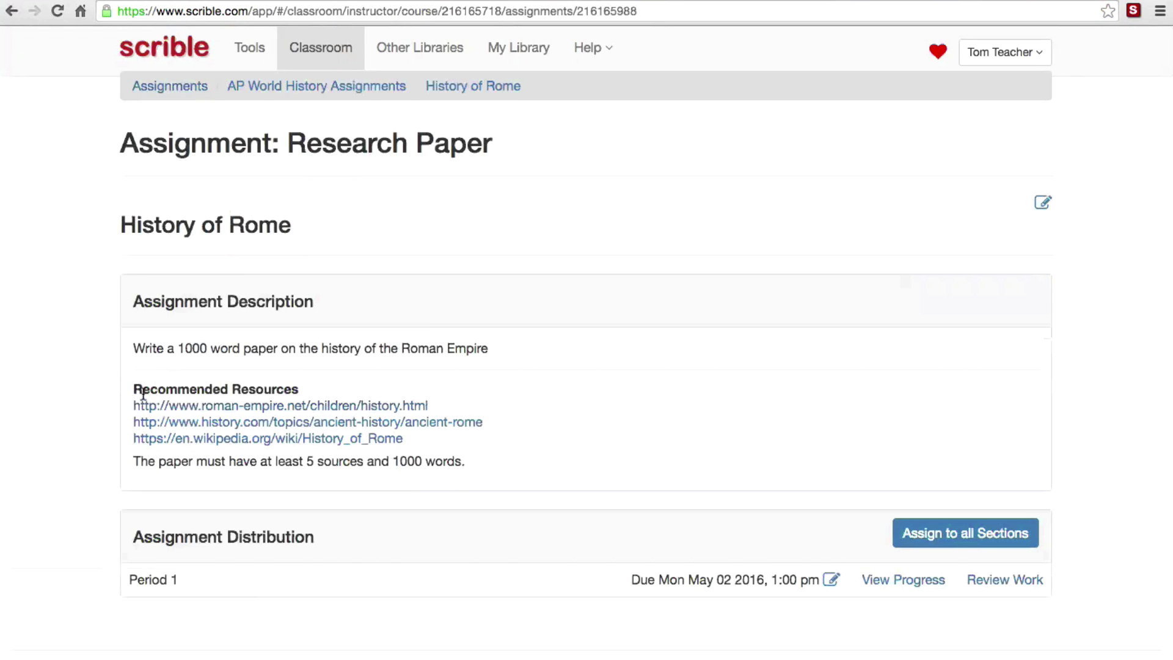
Review the History of Rome assignment's recommended resources and its minimum source and word requirements.
drag(130, 405, 421, 444)
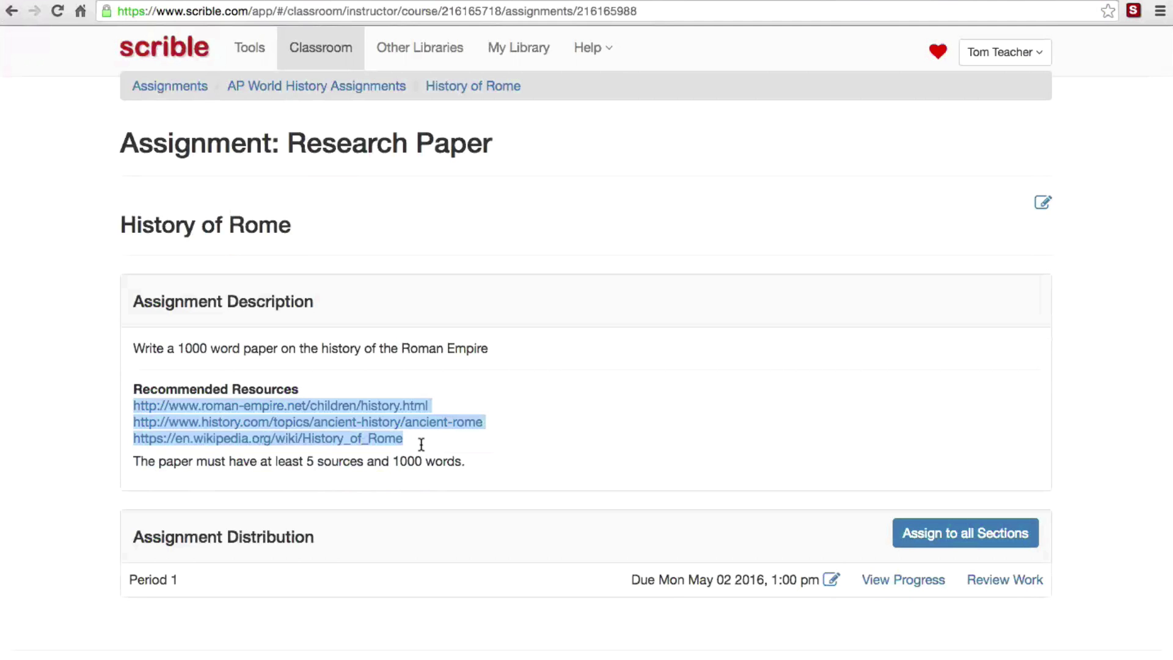
click(300, 470)
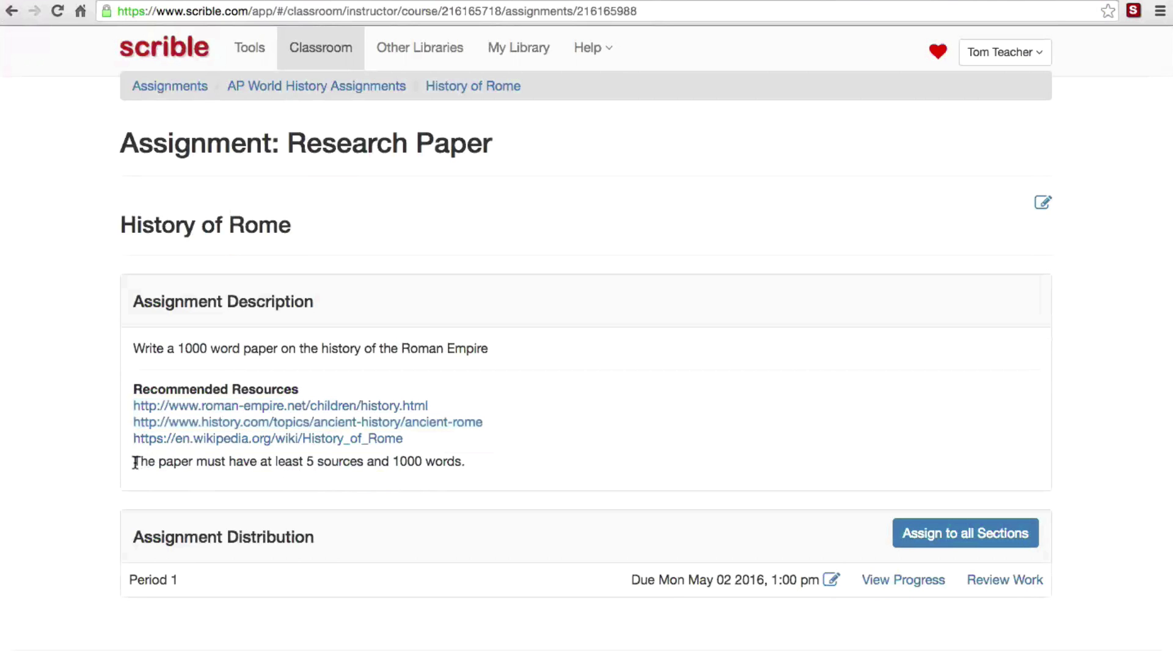
drag(135, 462, 474, 469)
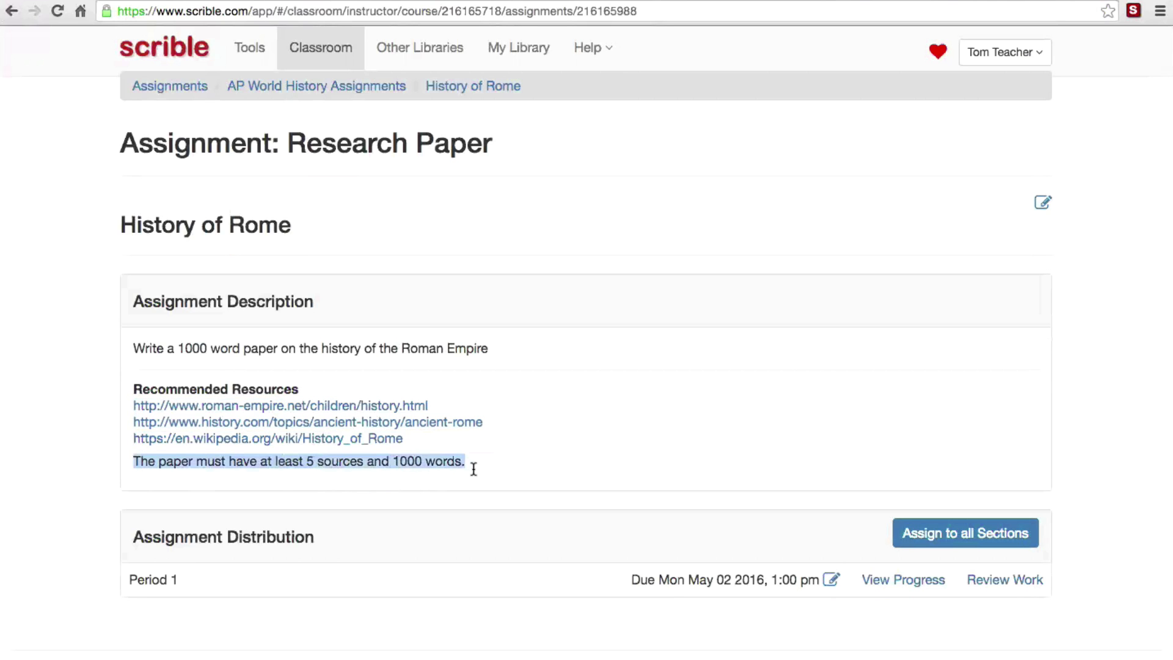
click(473, 468)
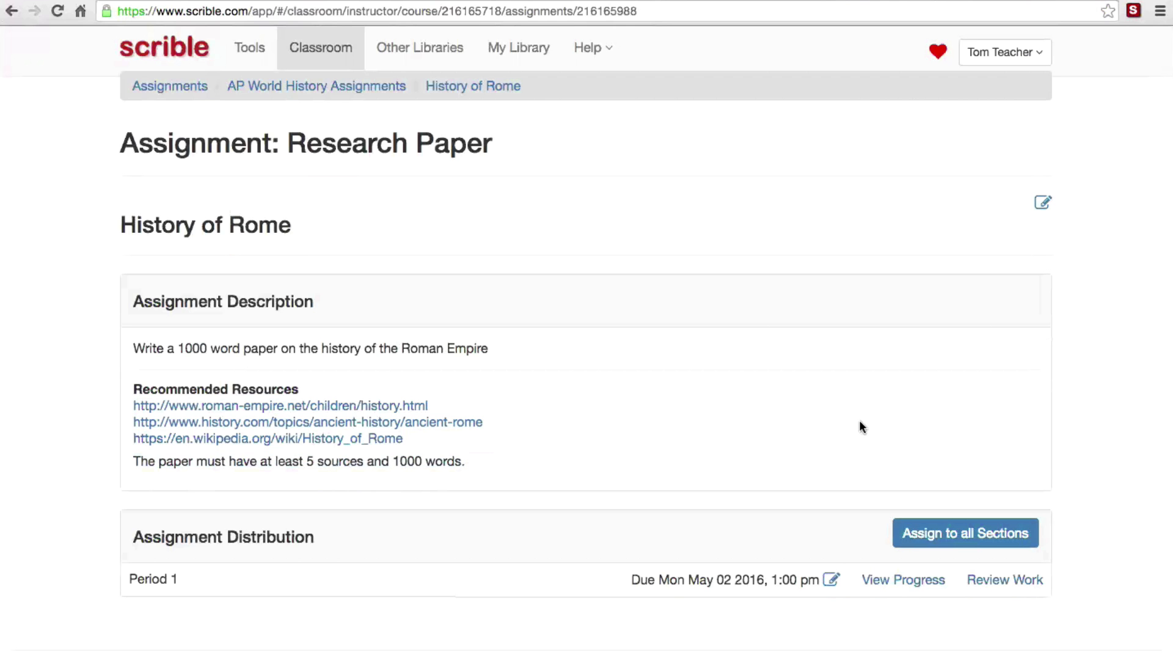
Open the Period 1 progress report for the History of Rome assignment and enlarge the page for easier reading.
scroll(860, 420, down, 2)
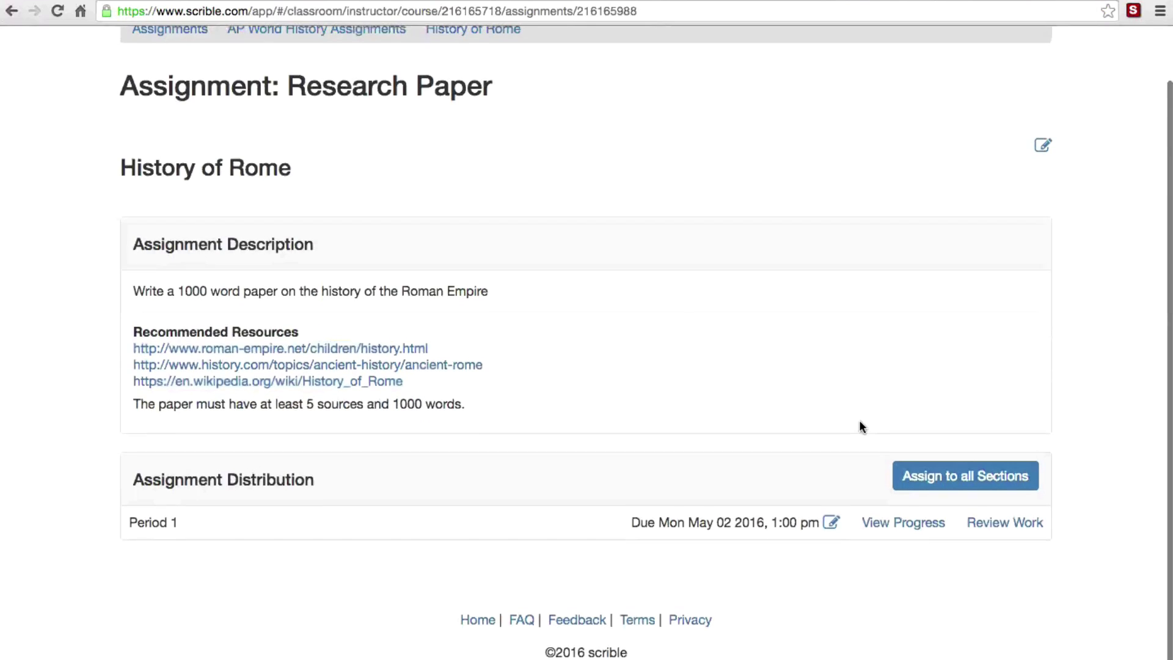
click(904, 527)
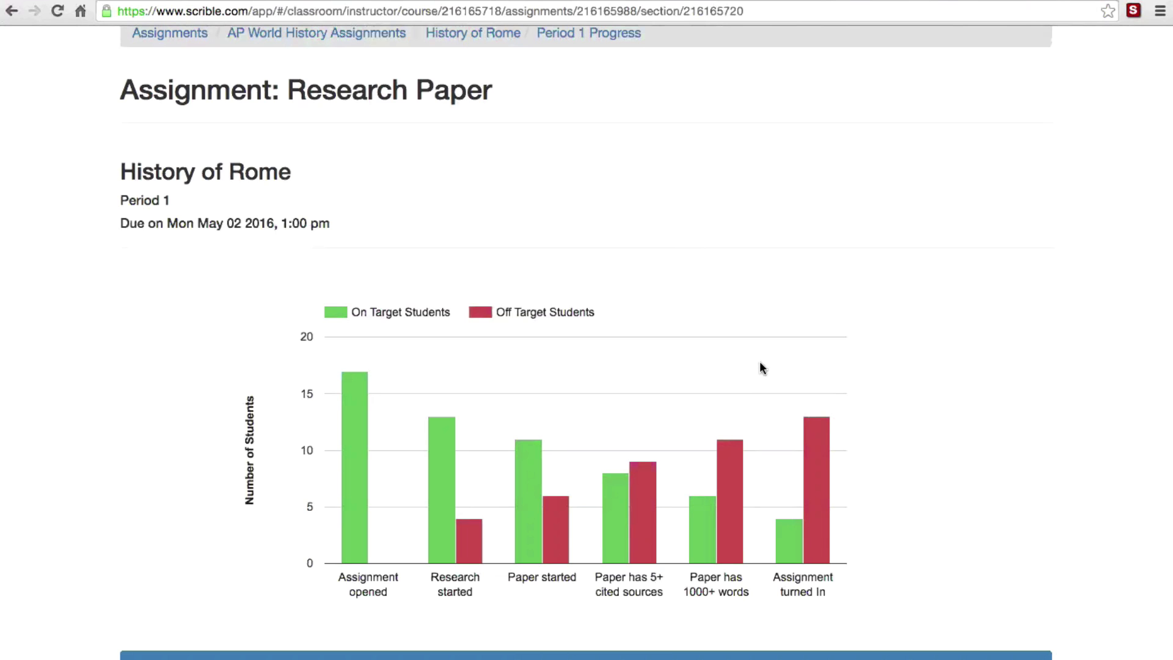
key(ctrl+plus)
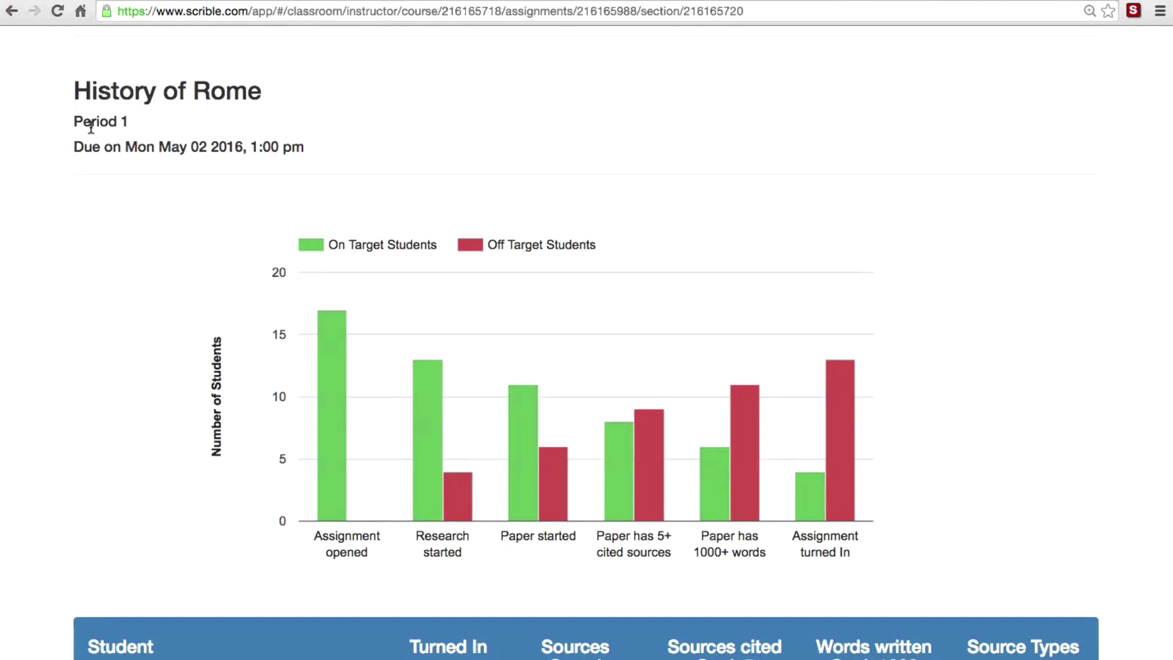
scroll(91, 127, up, 3)
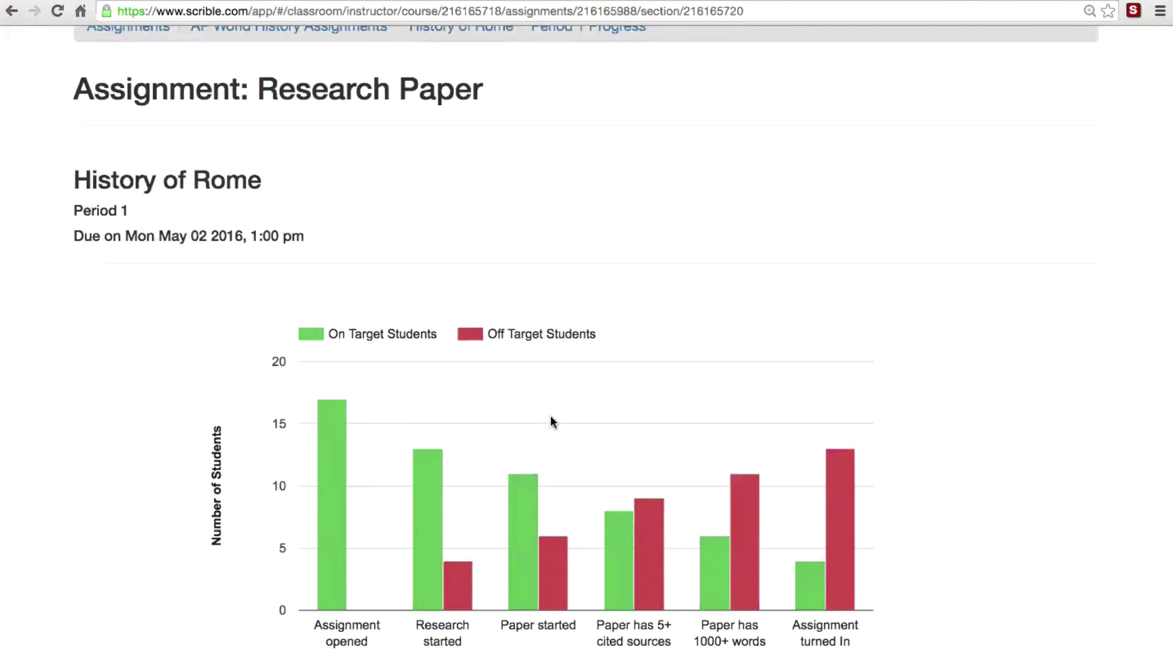
Inspect the on-target and off-target student counts for each assignment milestone in the progress chart.
mouse_move(333, 458)
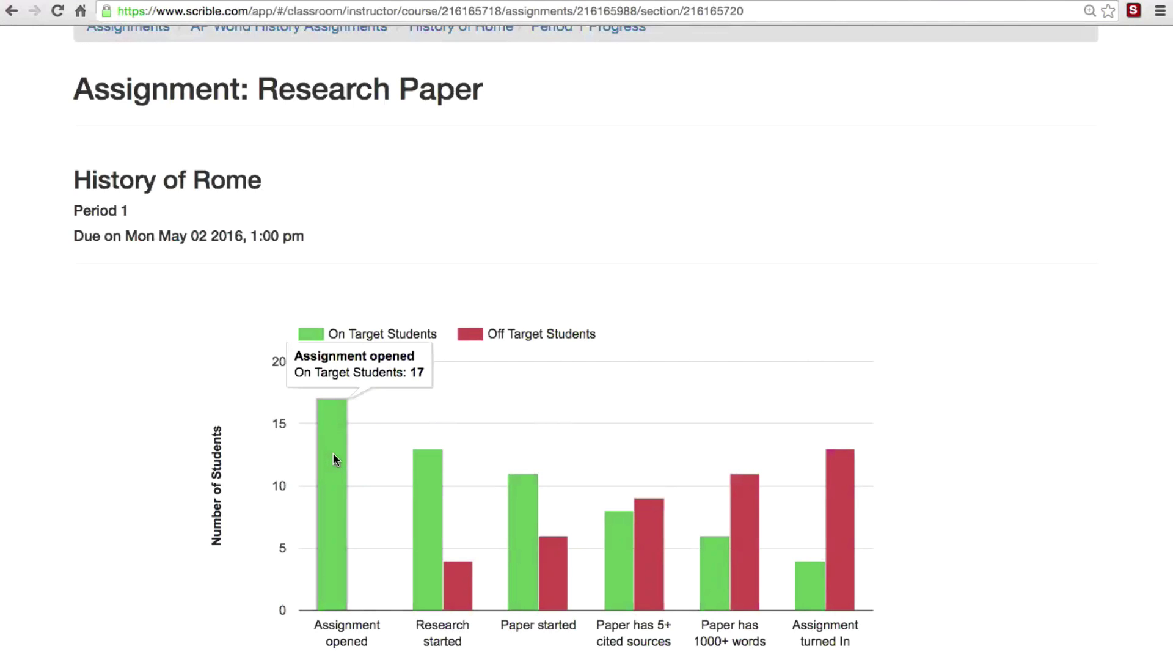
mouse_move(432, 498)
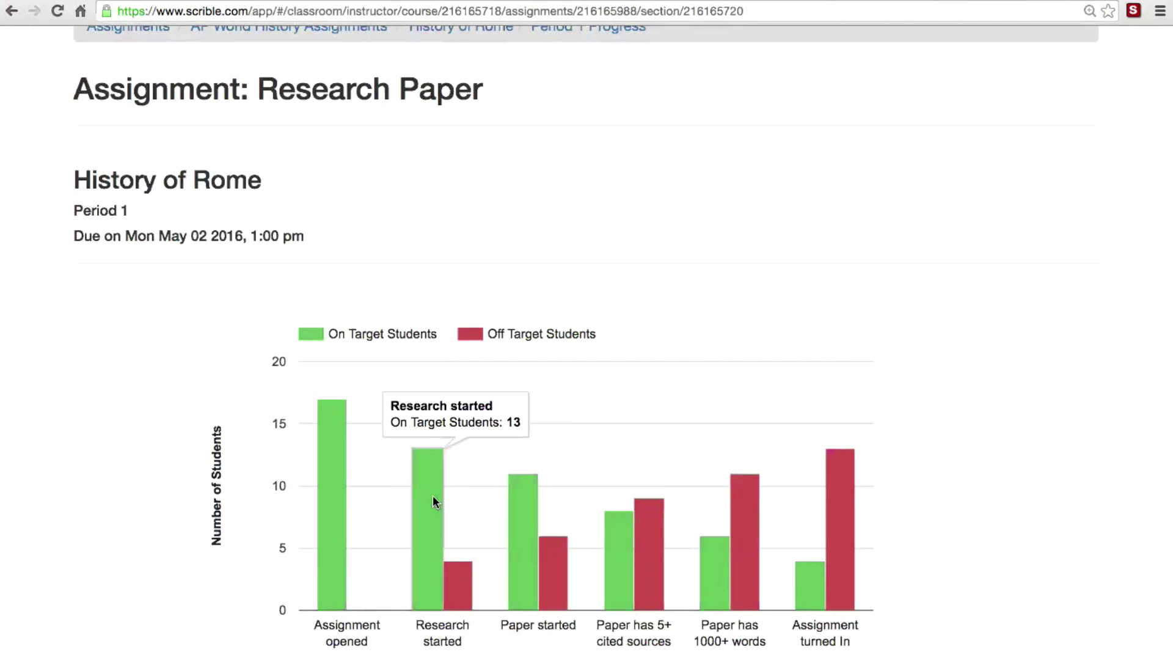
mouse_move(464, 588)
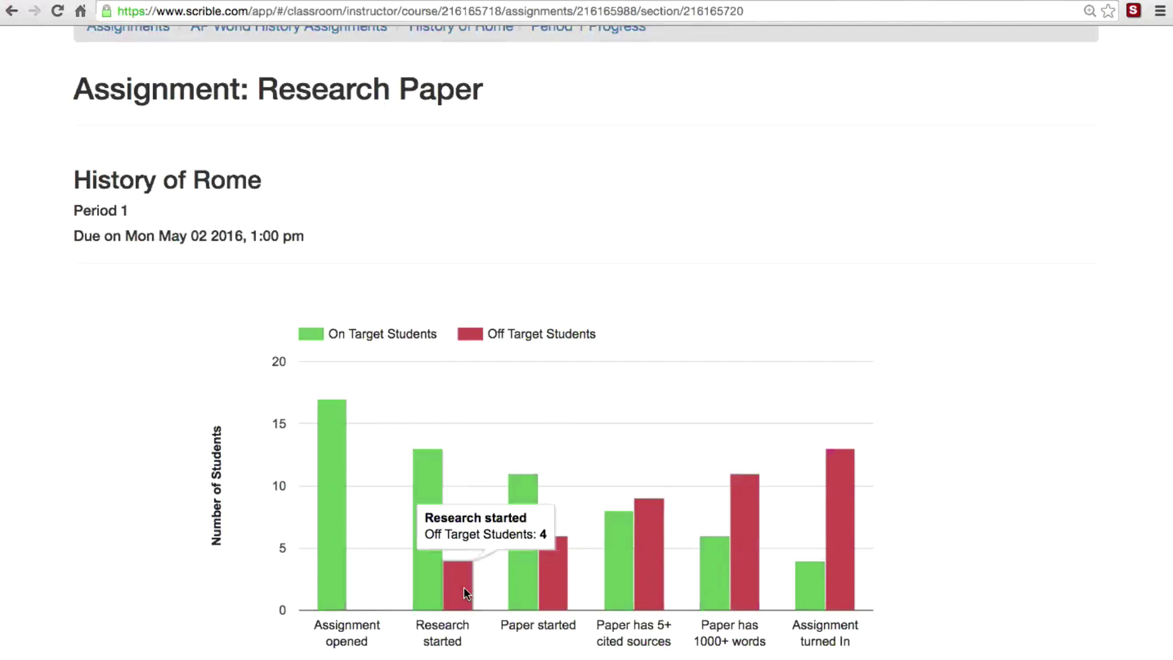
mouse_move(517, 570)
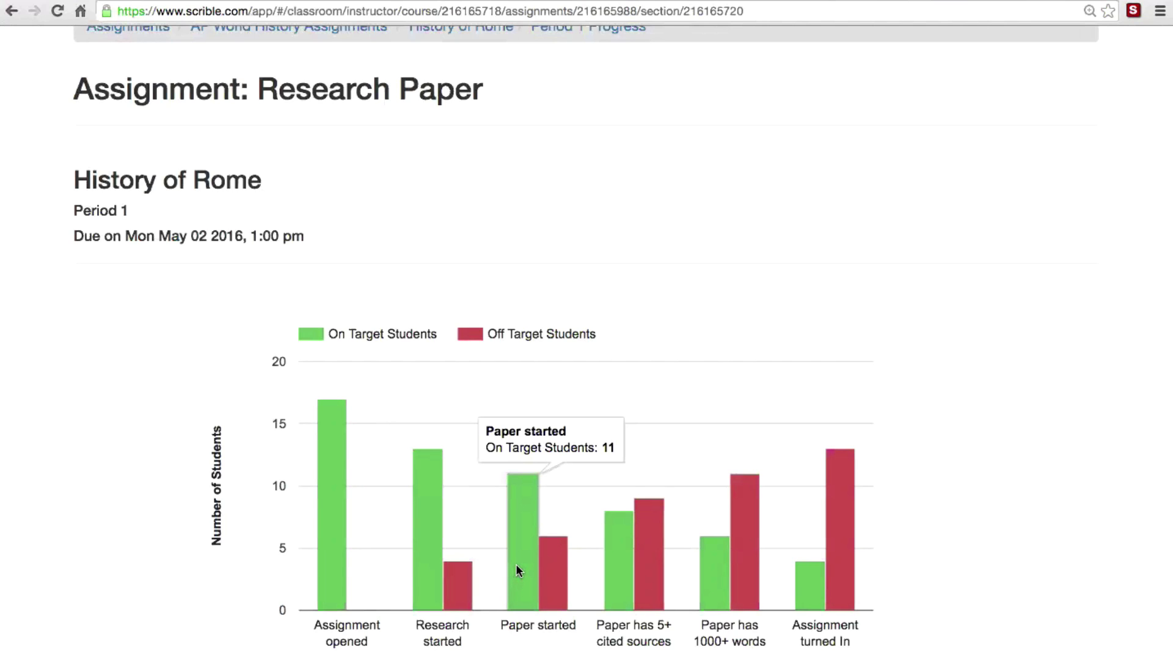
mouse_move(553, 580)
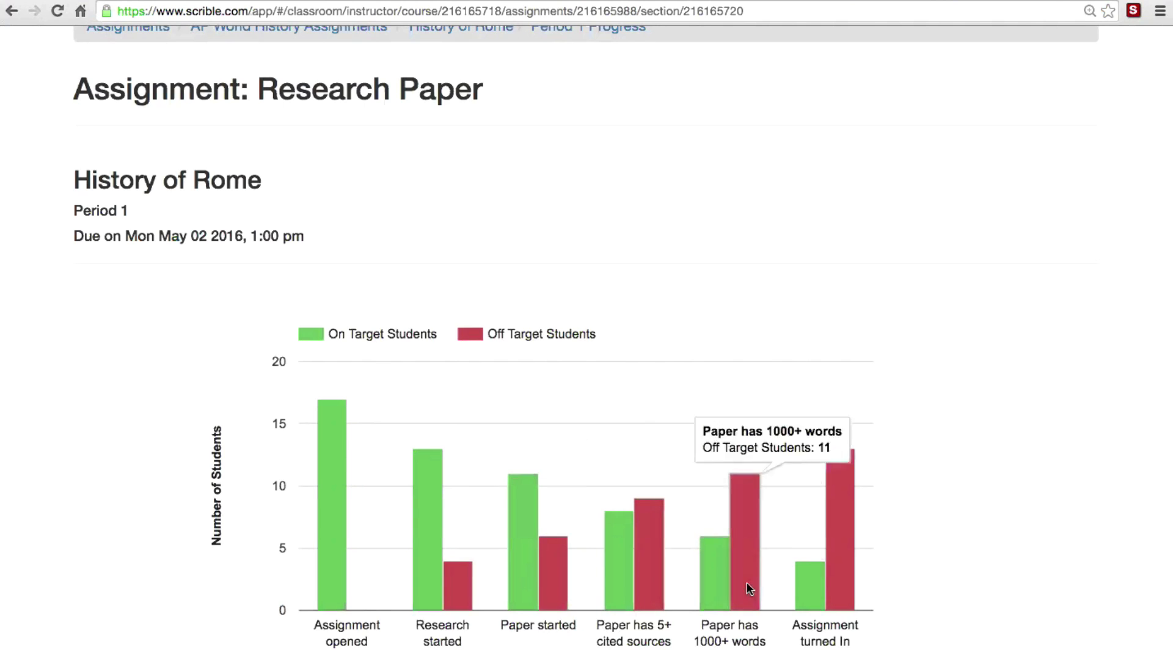
mouse_move(616, 553)
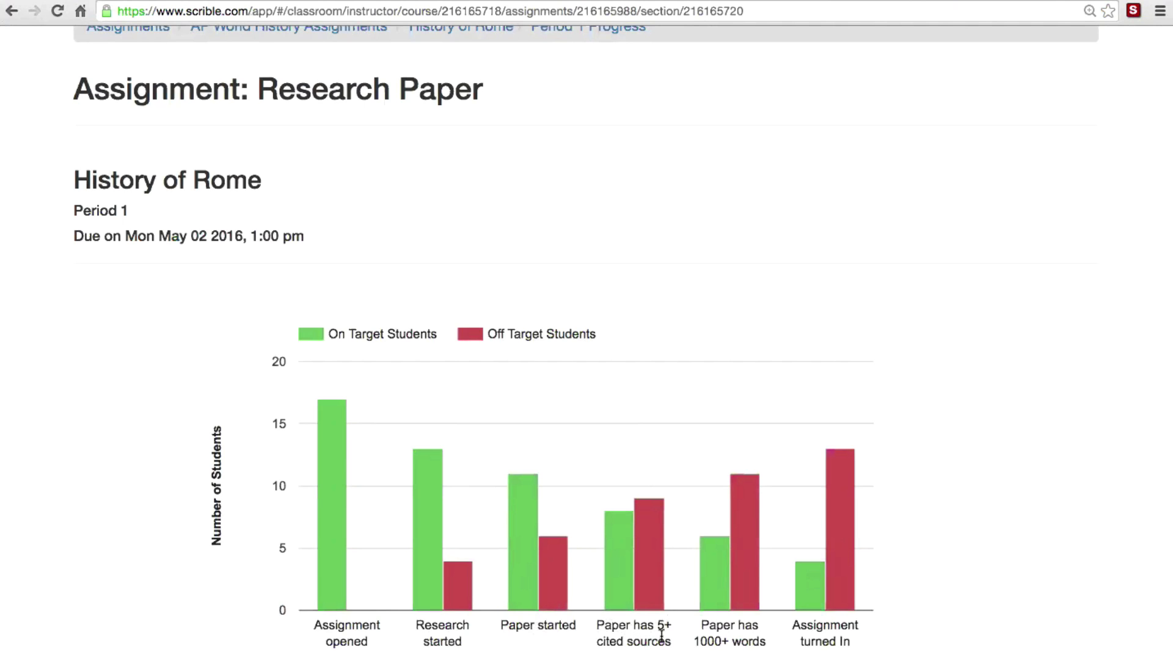
mouse_move(827, 569)
Compare the individual students' turned-in status, saved sources, cited sources and words written in the Period 1 progress table.
scroll(888, 542, down, 1)
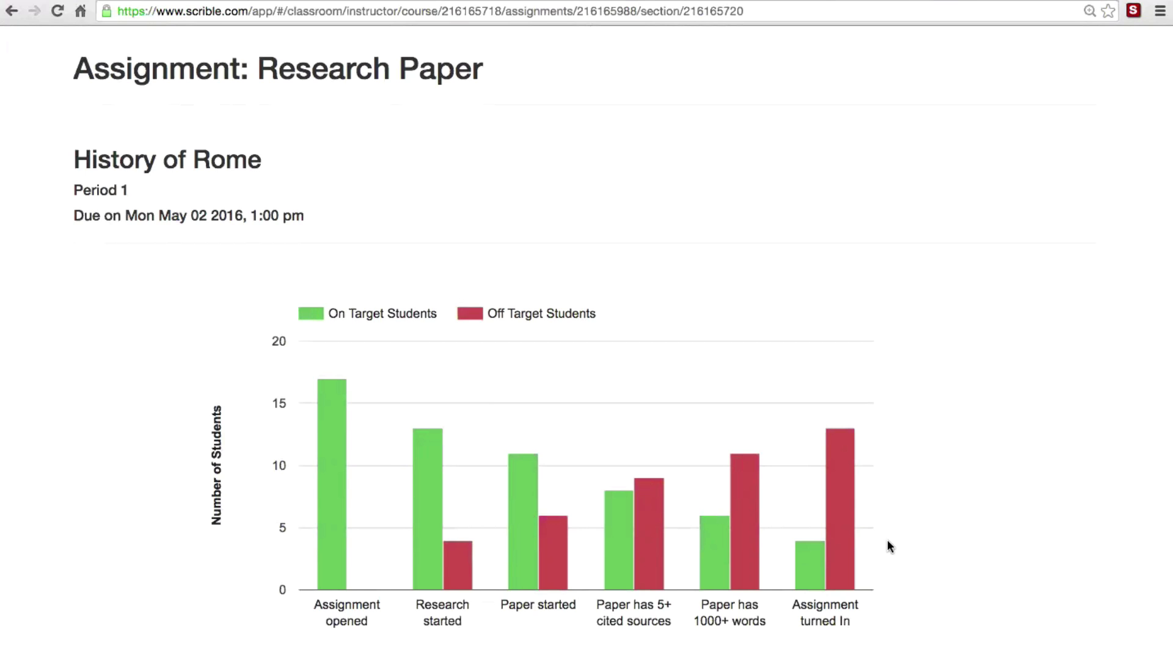
scroll(888, 540, down, 8)
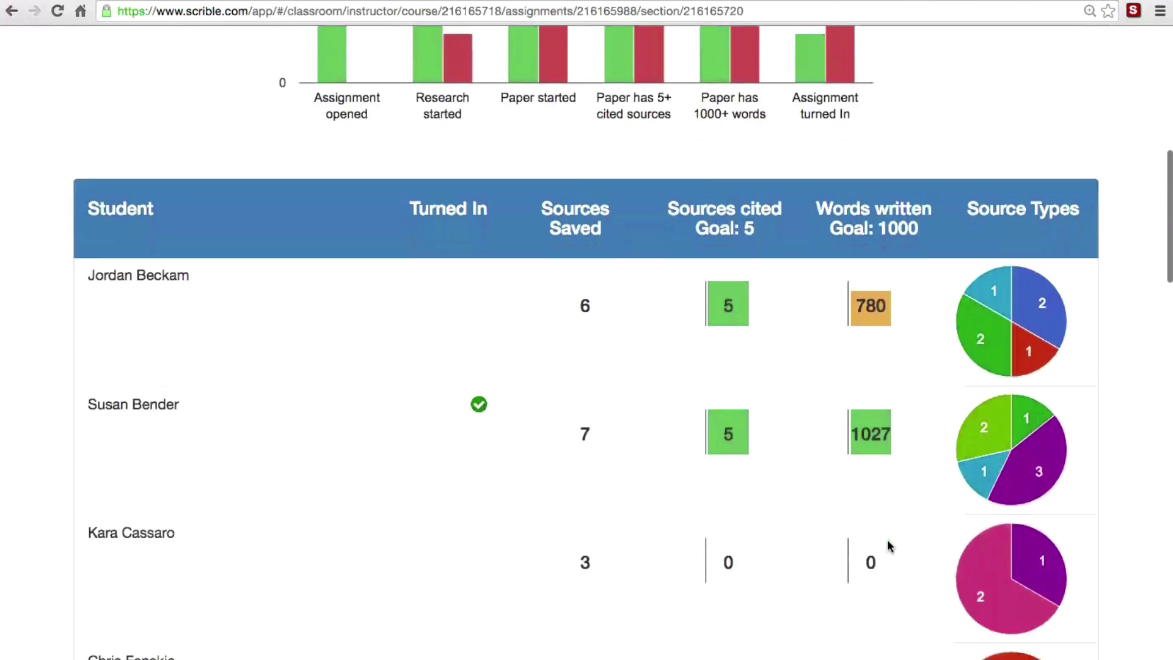
scroll(887, 540, down, 2)
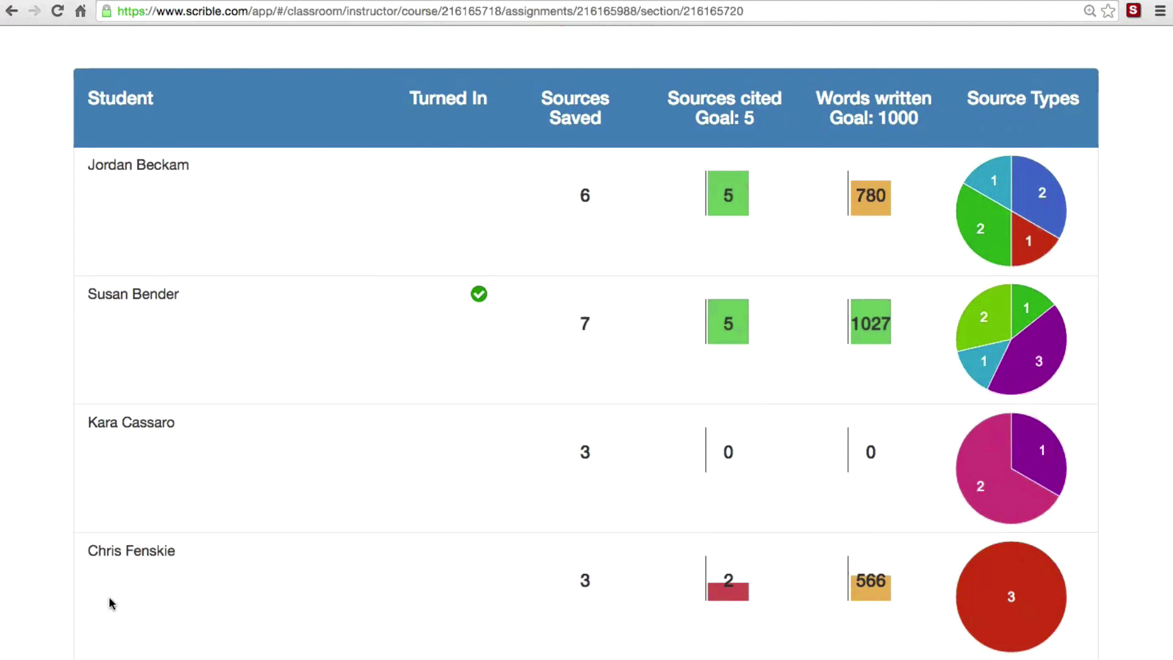
scroll(288, 359, down, 1)
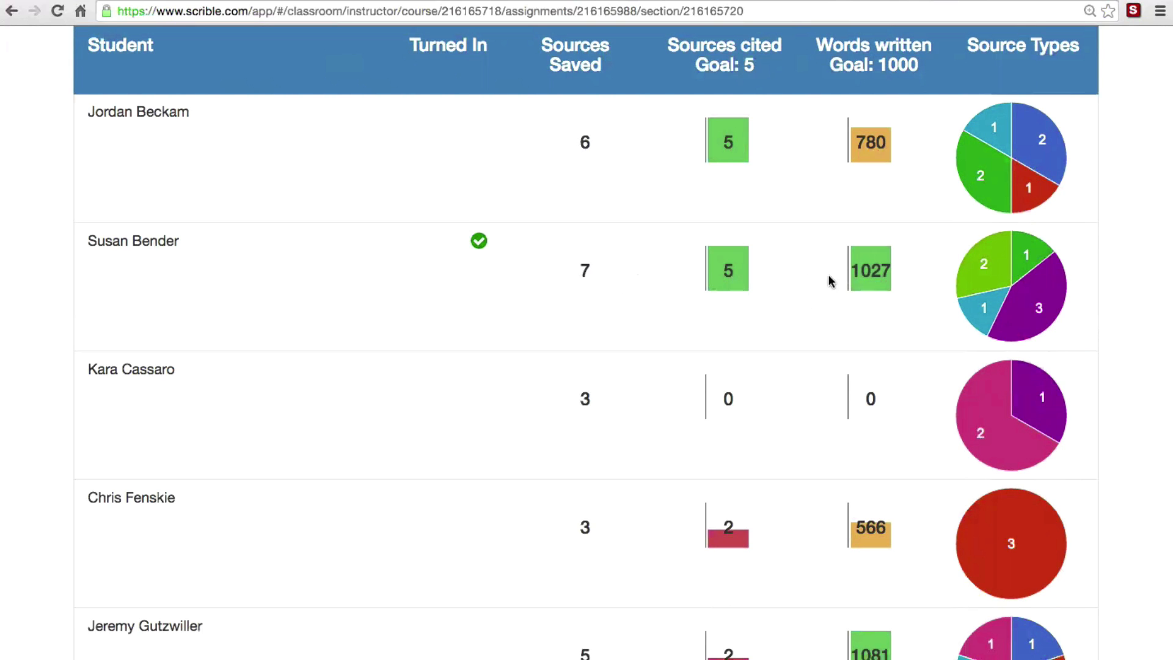
scroll(713, 363, down, 3)
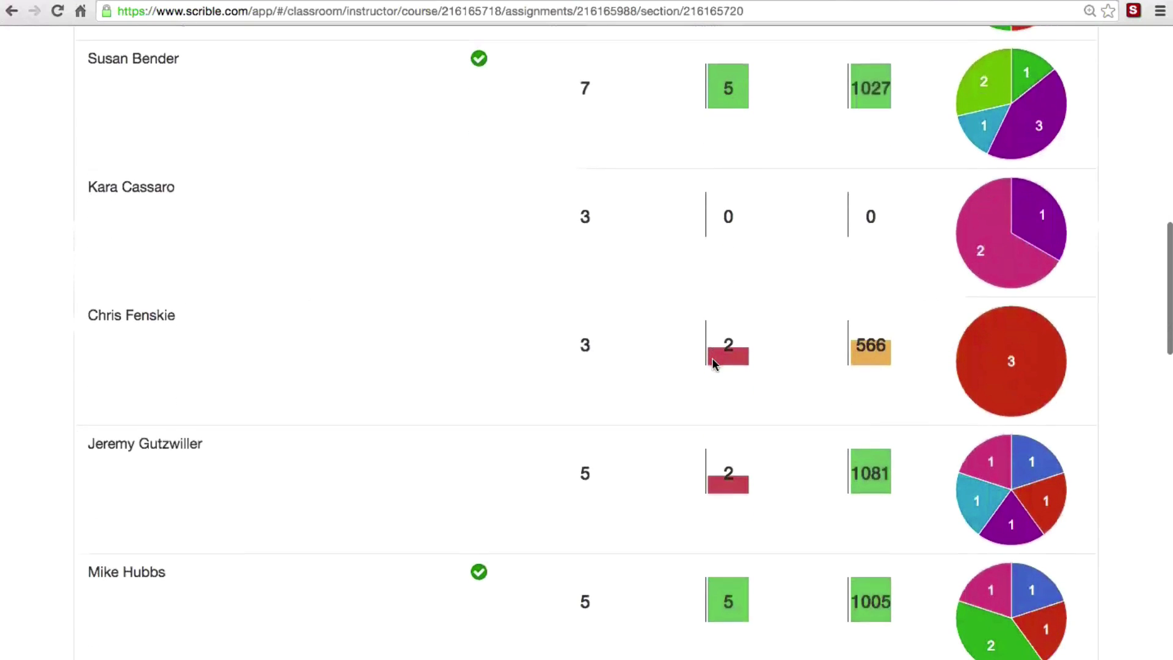
scroll(713, 361, down, 1)
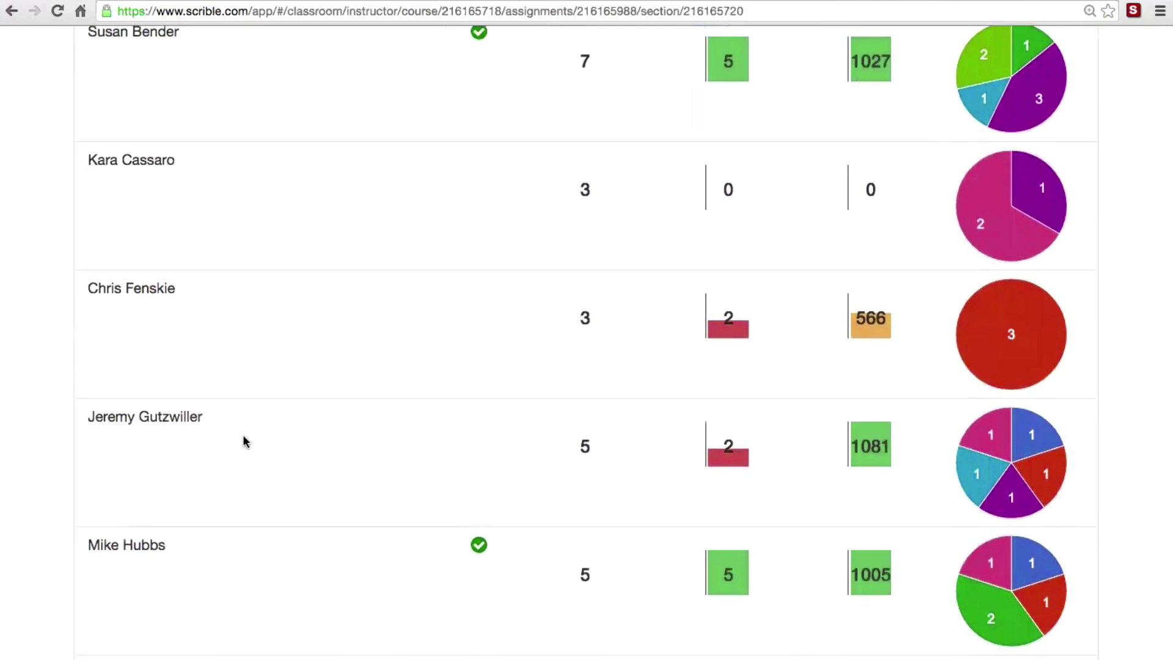
scroll(243, 441, up, 1)
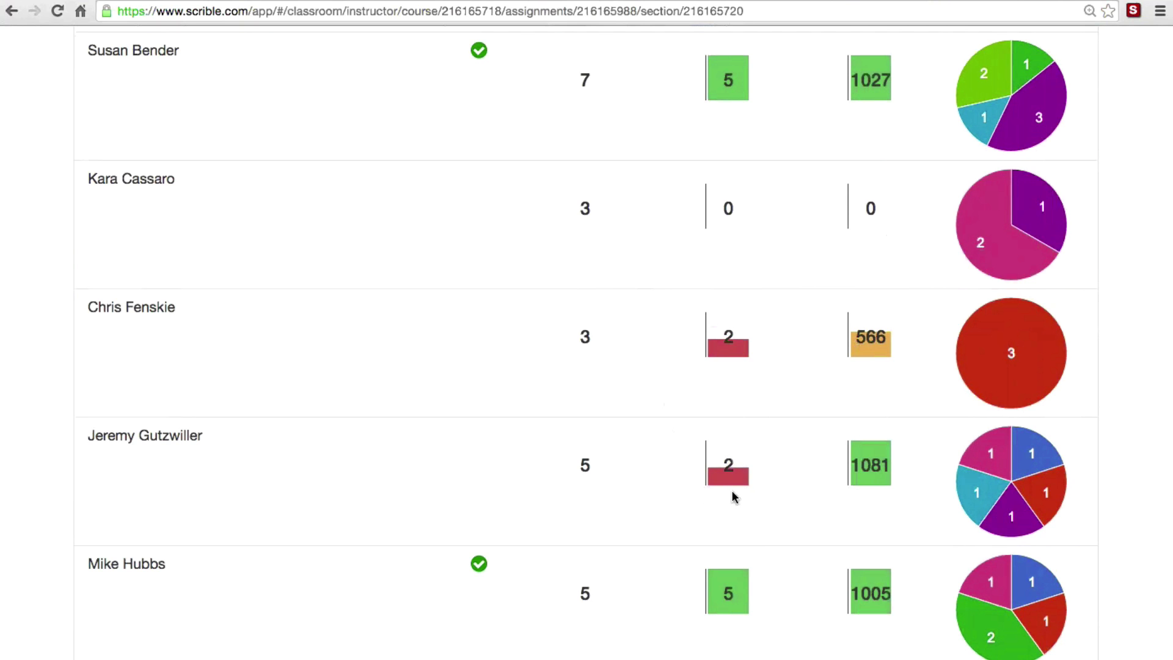
scroll(732, 492, up, 1)
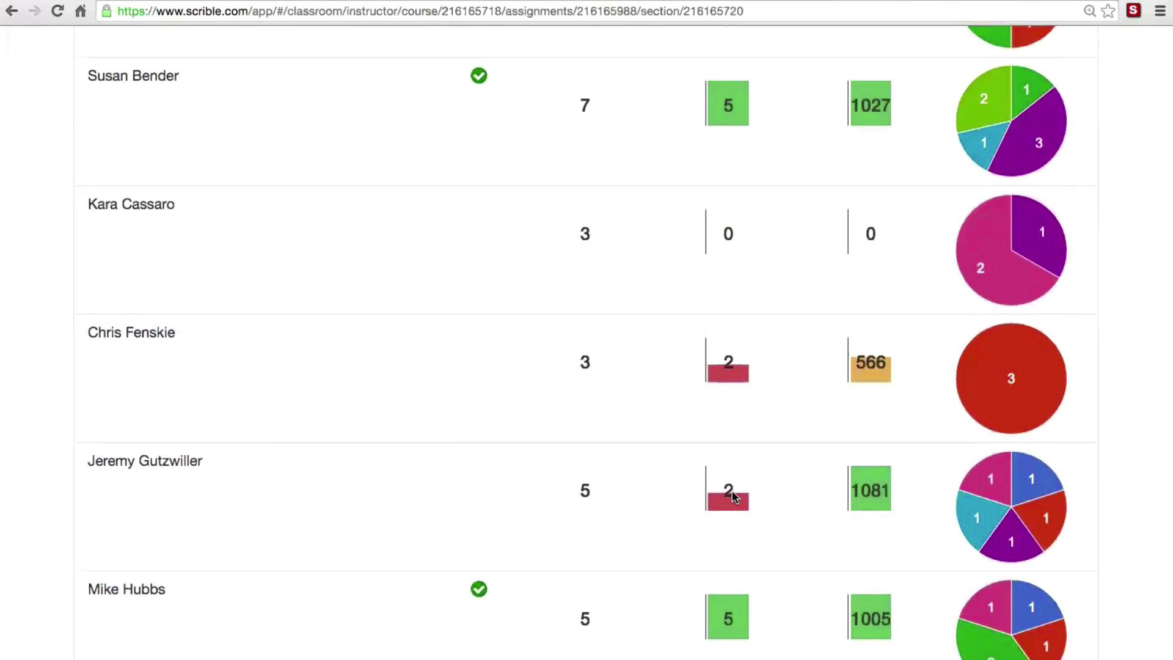
scroll(732, 496, up, 5)
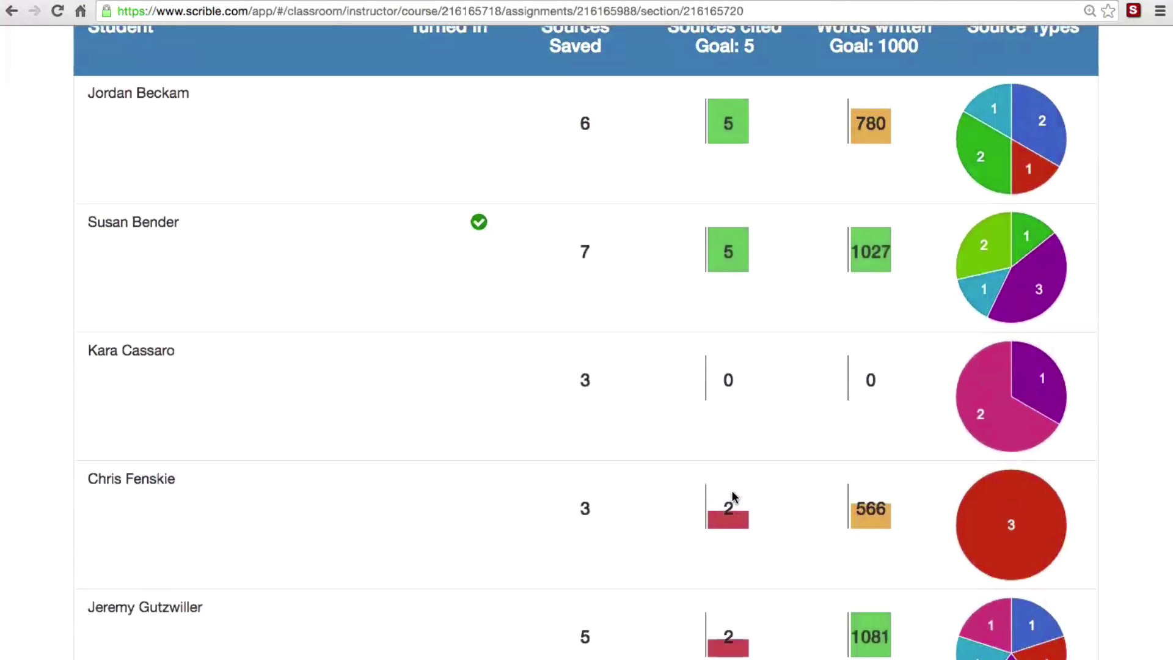
scroll(733, 496, down, 2)
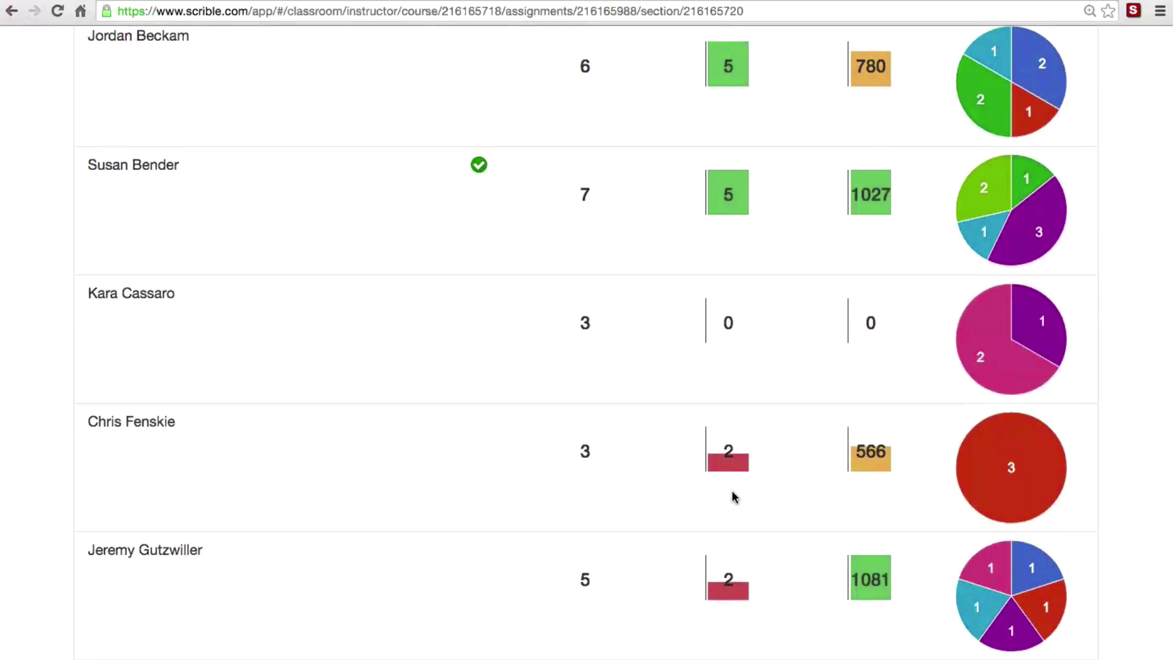
scroll(732, 491, up, 1)
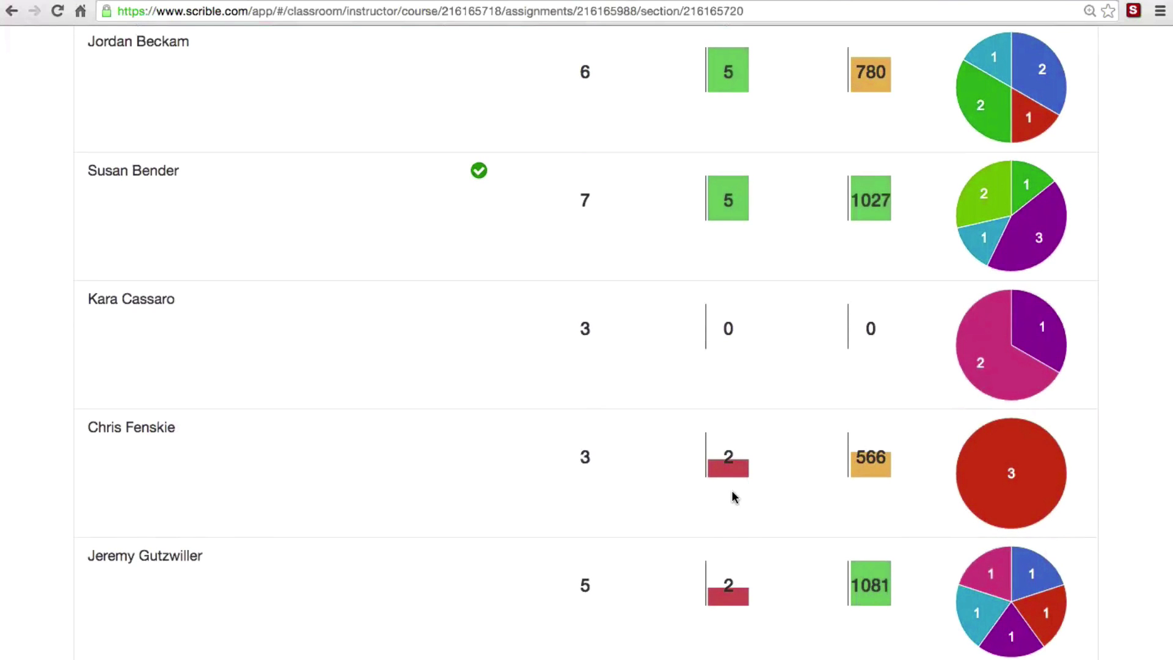
scroll(720, 426, up, 5)
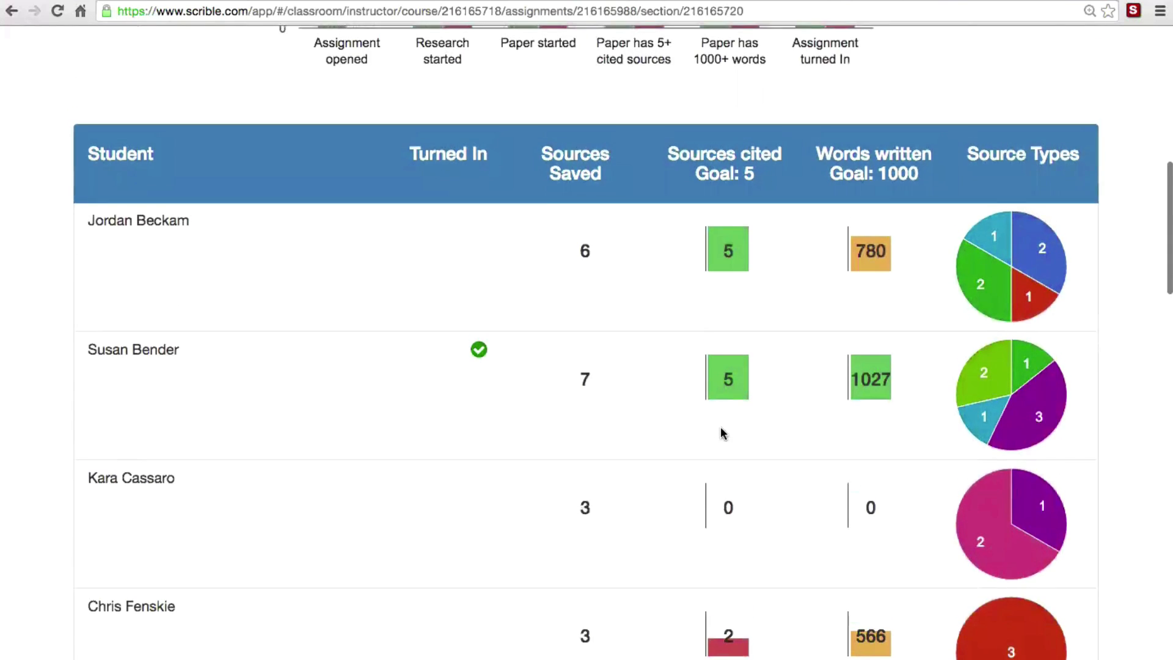
Examine the Source Types breakdown in the pie charts of the first several students in the progress table.
scroll(721, 426, down, 2)
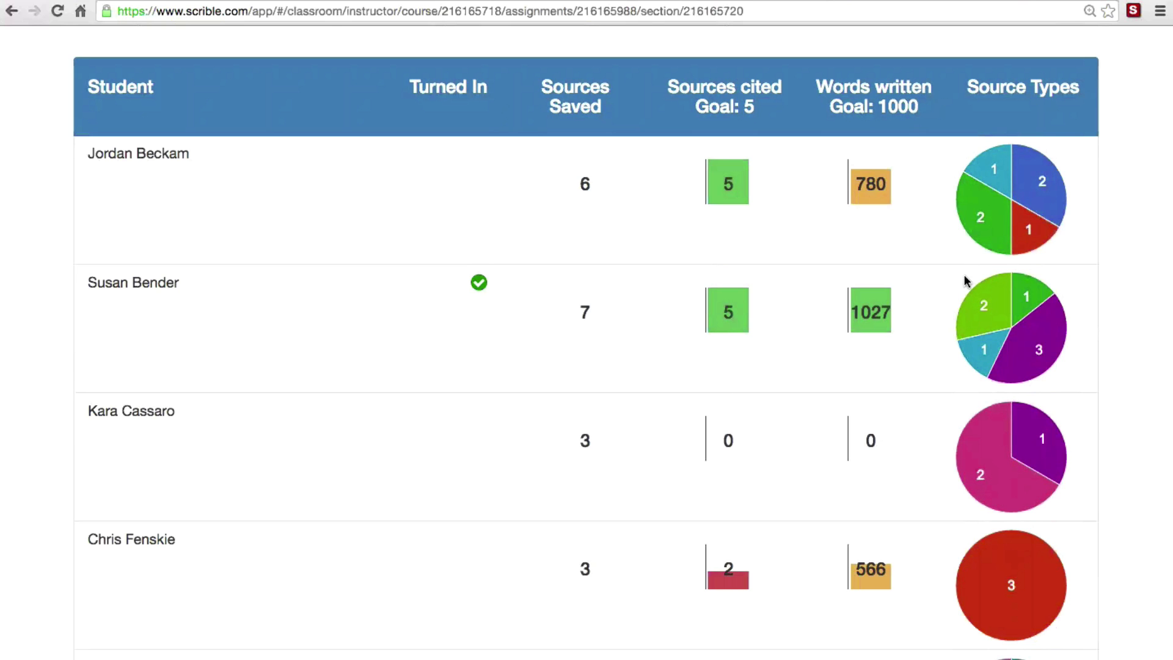
scroll(1054, 122, up, 4)
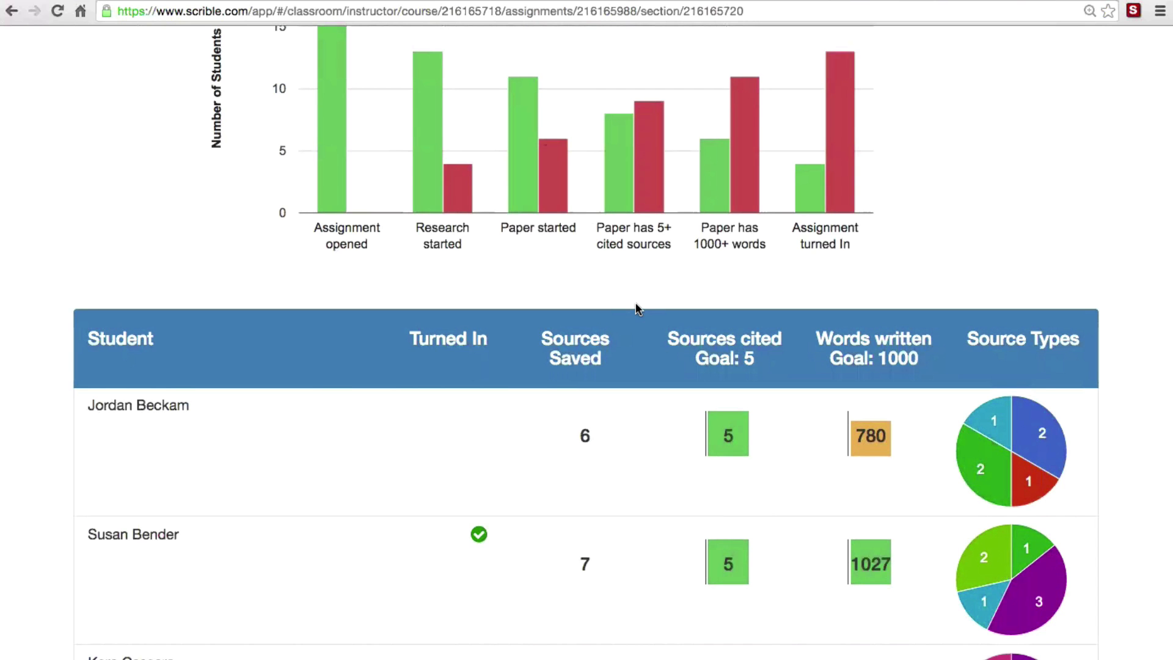
scroll(637, 308, down, 5)
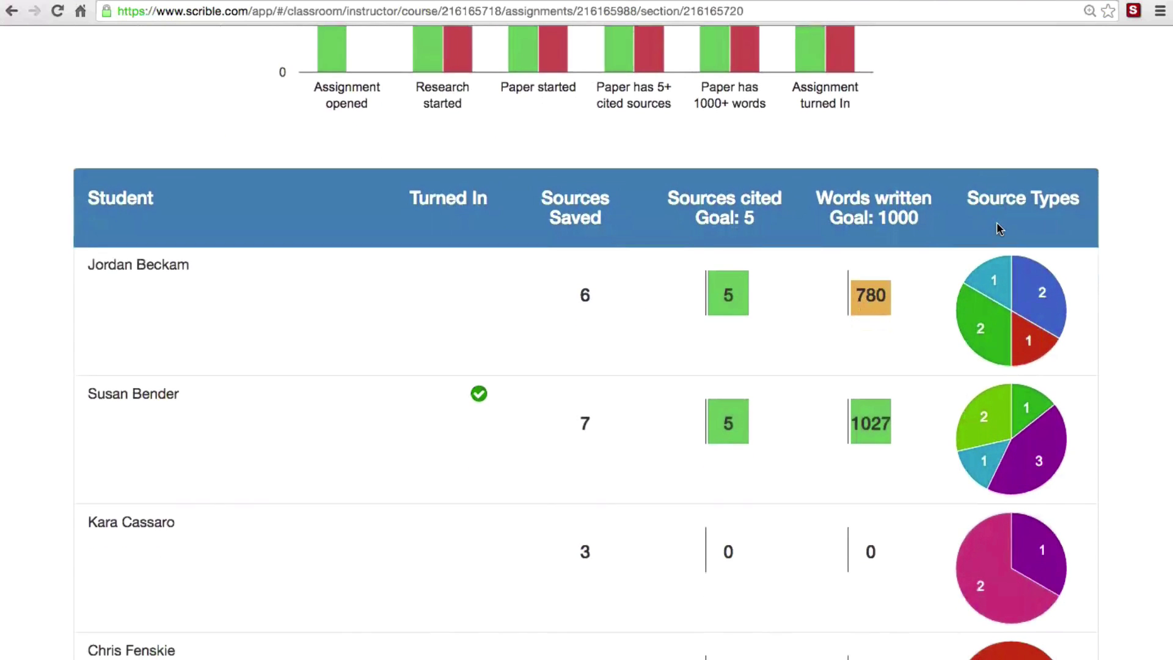
scroll(996, 222, down, 2)
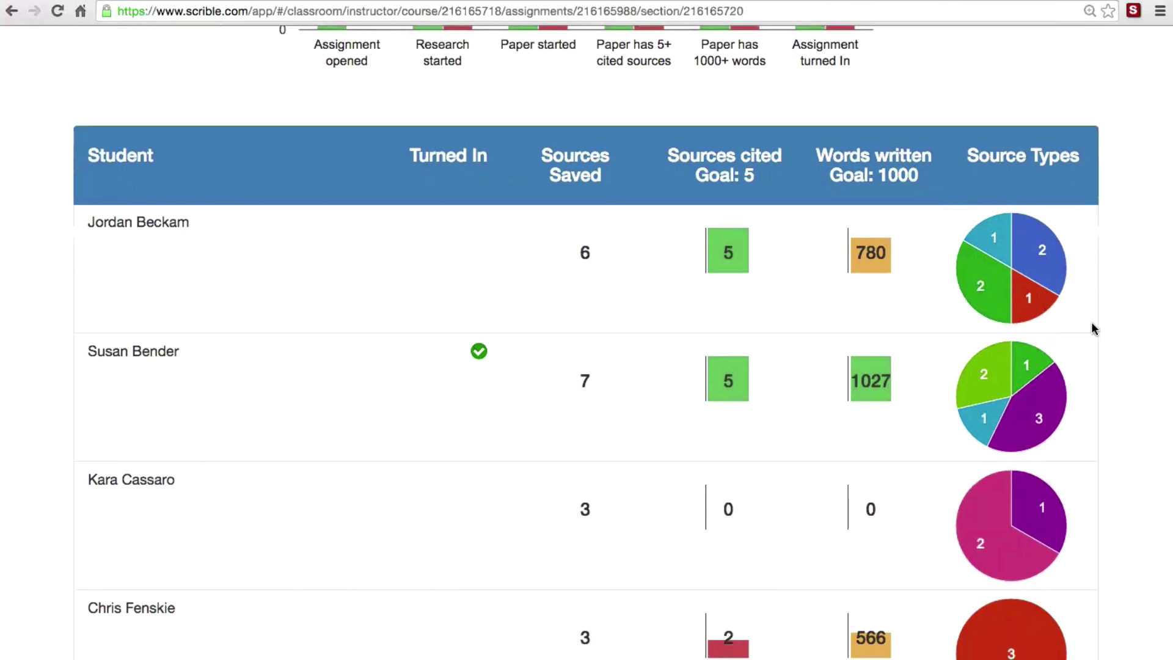
mouse_move(1036, 313)
mouse_move(1053, 240)
mouse_move(989, 224)
mouse_move(975, 286)
scroll(936, 440, down, 3)
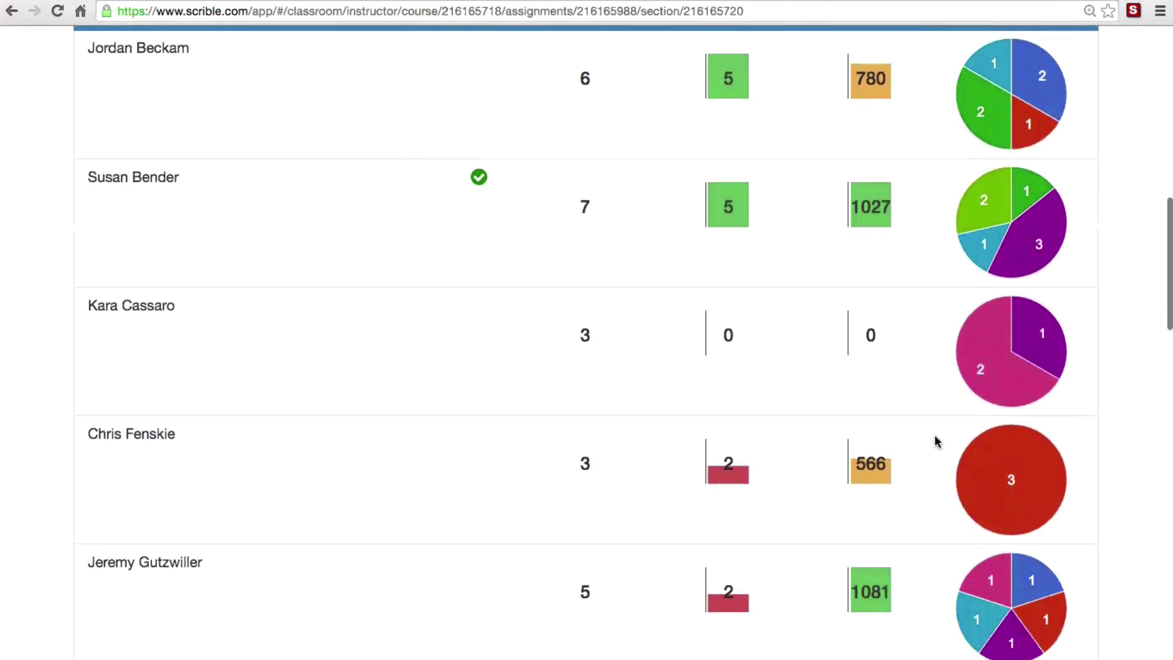
mouse_move(978, 370)
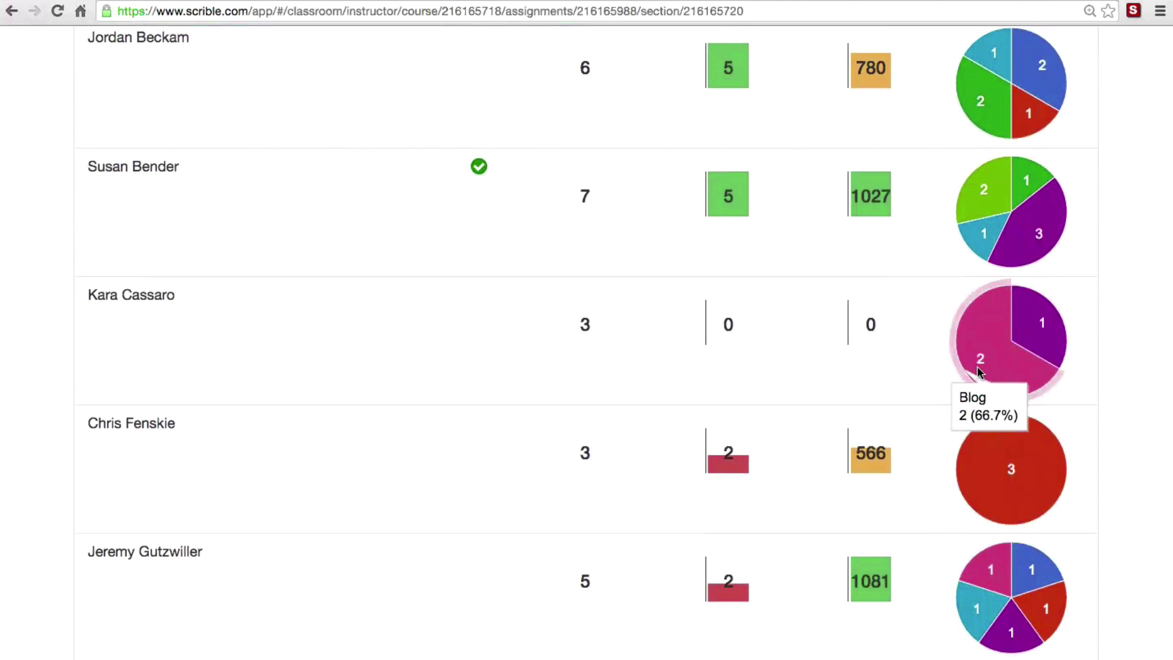
mouse_move(997, 472)
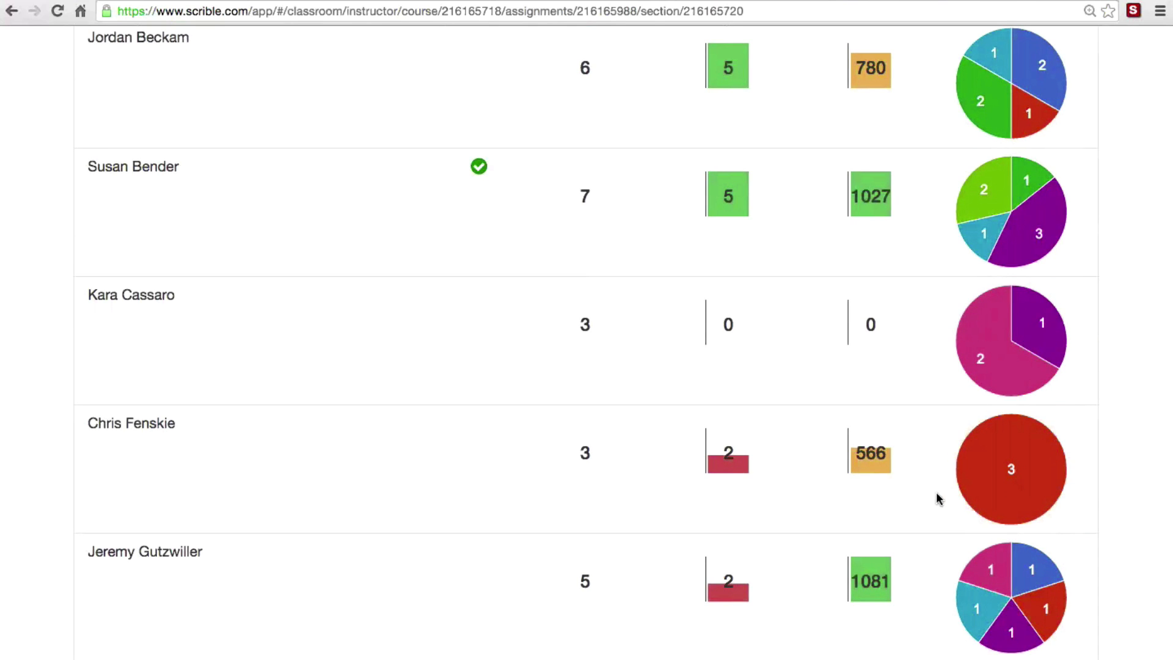
scroll(939, 500, up, 3)
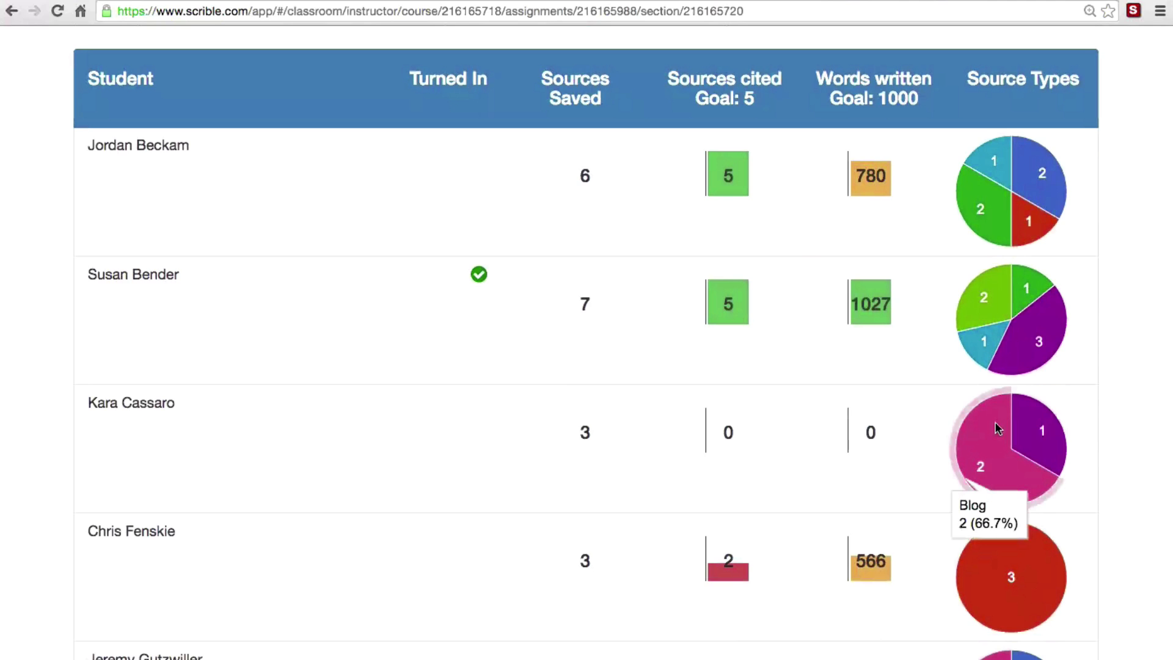
Look over the student progress rows once more and return to the class progress chart above them.
scroll(1057, 351, down, 2)
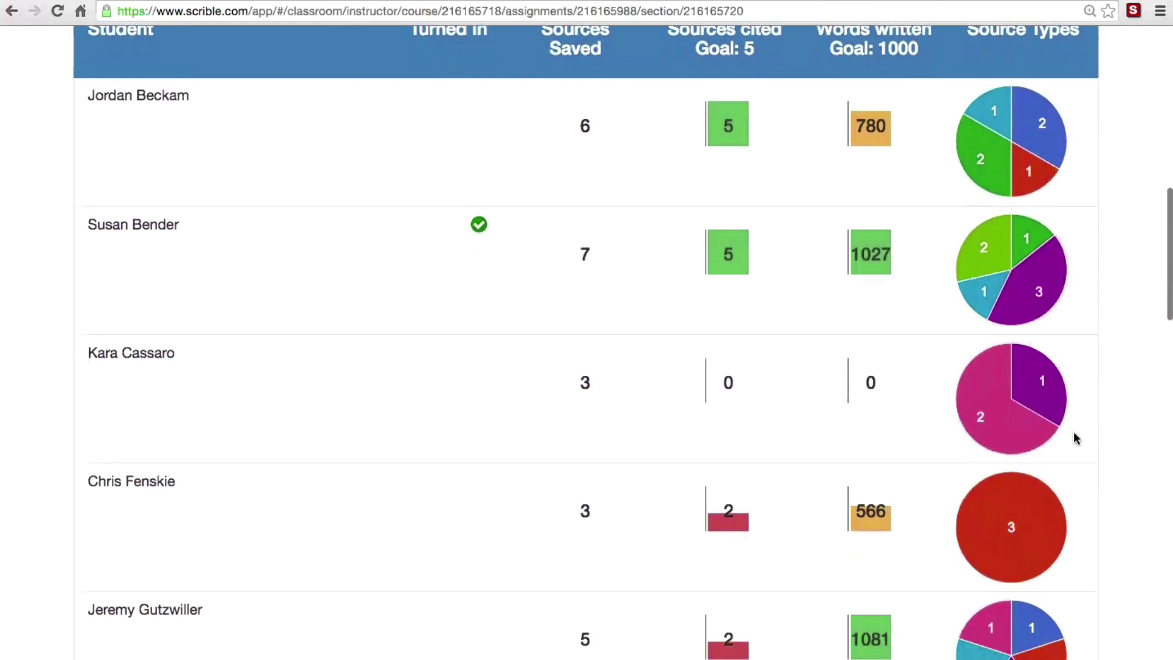
scroll(1074, 437, down, 2)
scroll(1074, 438, up, 4)
scroll(1074, 433, up, 7)
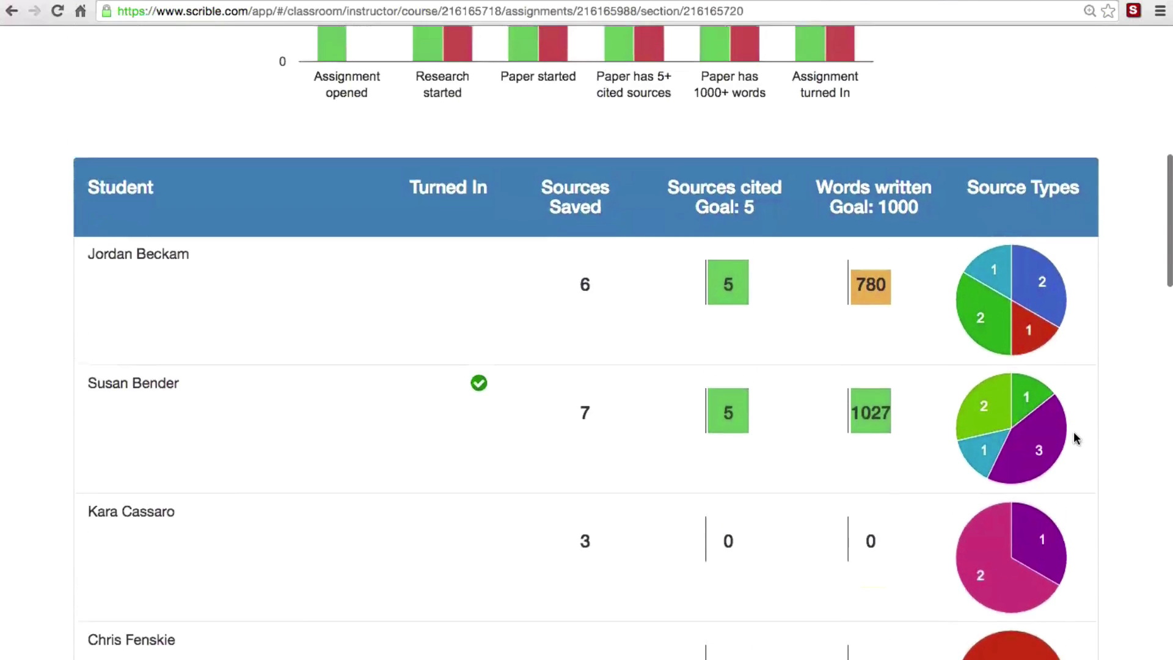
scroll(1073, 433, up, 5)
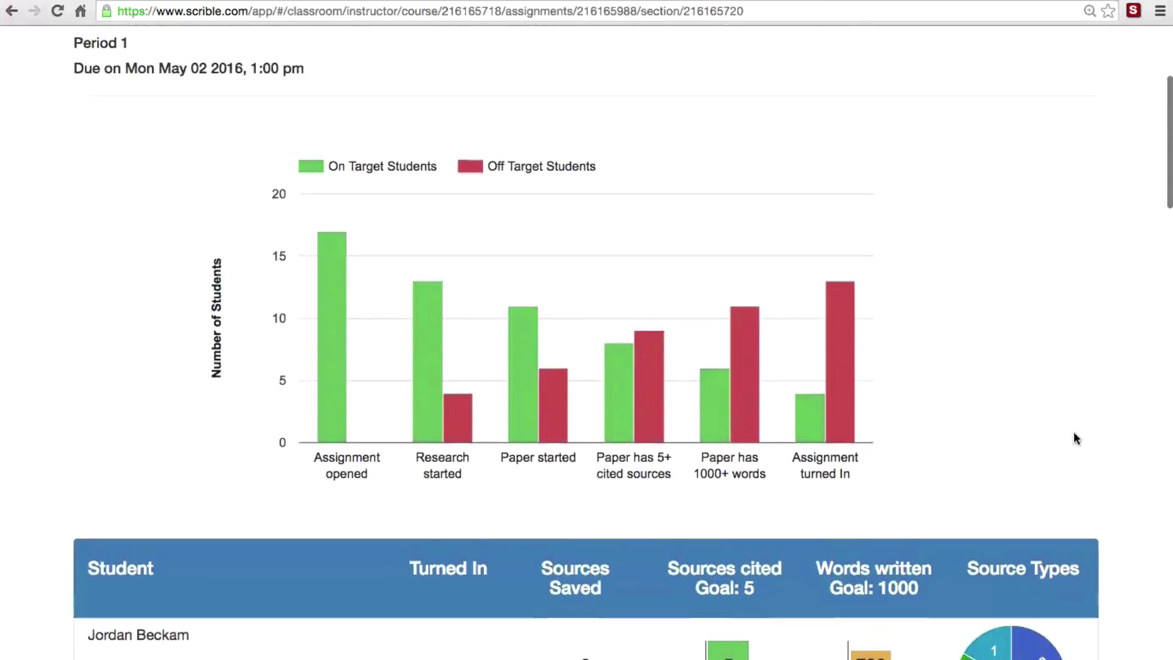